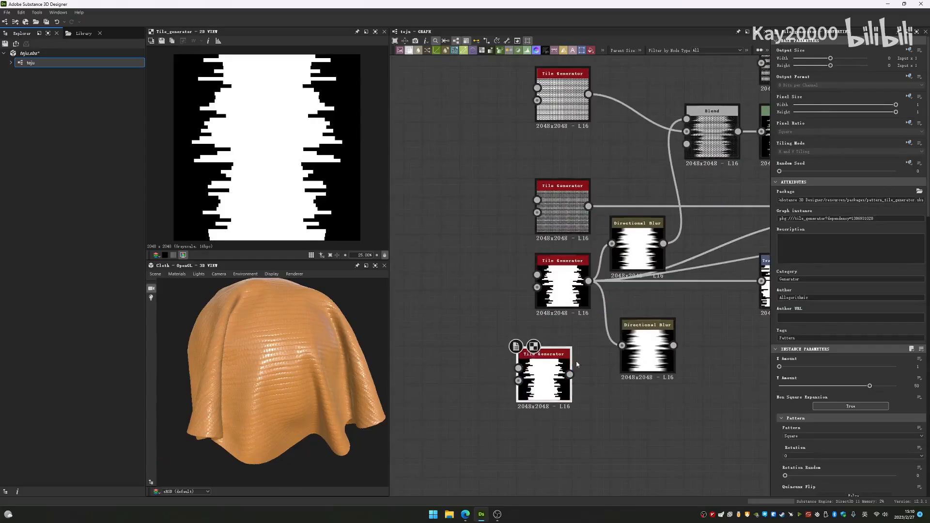
# Step: Review the pattern and size settings of the unconnected duplicate Tile Generator, and delete that node
pyautogui.scroll(5, 570, 367)
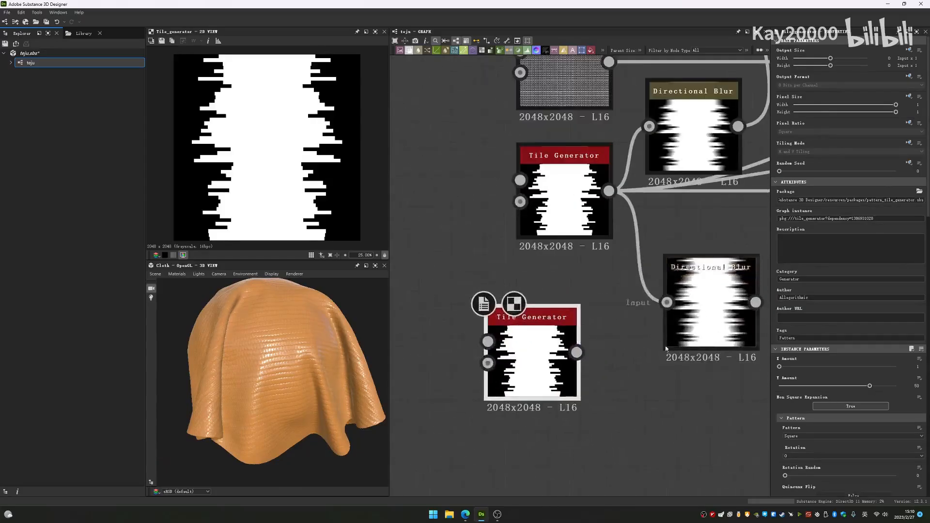
pyautogui.scroll(-3, 585, 338)
pyautogui.scroll(3, 256, 367)
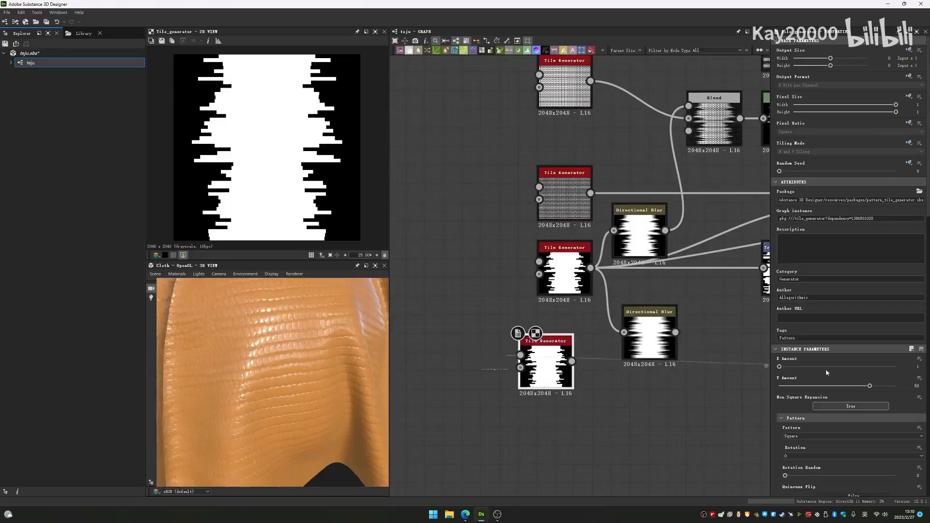
pyautogui.moveTo(779, 367)
pyautogui.mouseDown()
pyautogui.moveTo(833, 367)
pyautogui.moveTo(779, 366)
pyautogui.mouseUp()
pyautogui.scroll(-5, 887, 384)
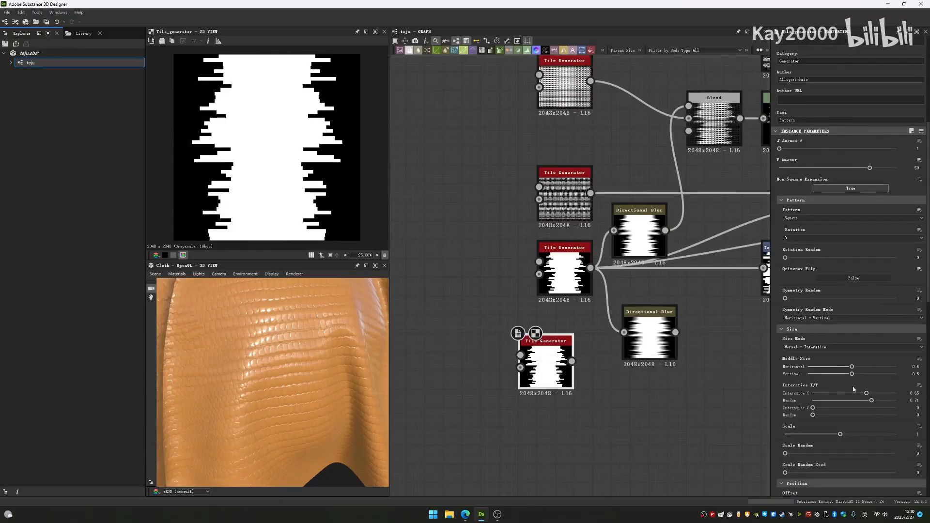
pyautogui.scroll(-2, 870, 394)
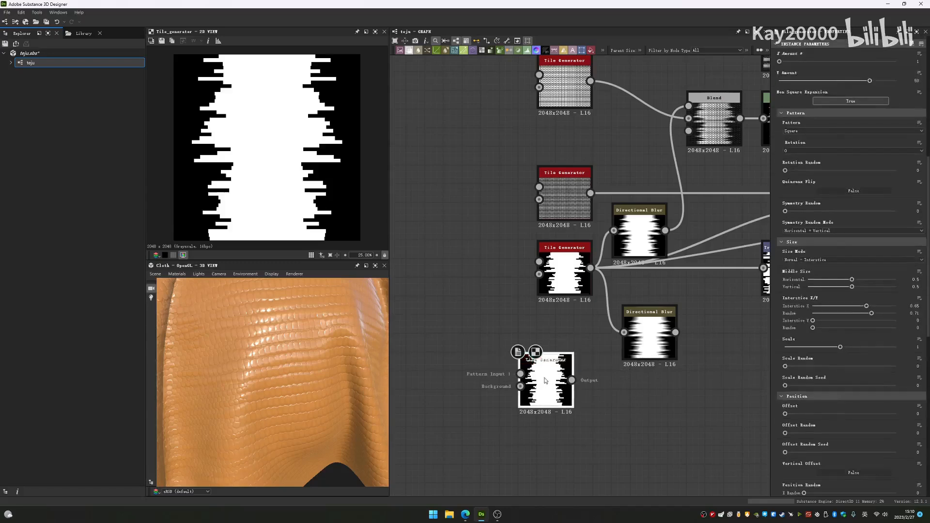
pyautogui.press('Delete')
# Step: Open the middle Tile Generator with the 100 by 100 brick pattern and examine its tiles up close
pyautogui.scroll(3, 543, 287)
pyautogui.click(594, 261)
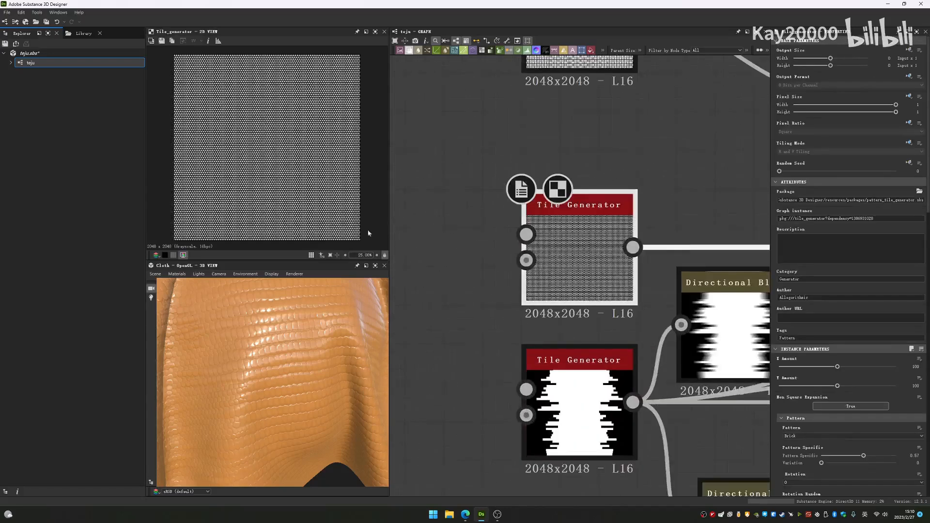
pyautogui.scroll(1, 595, 261)
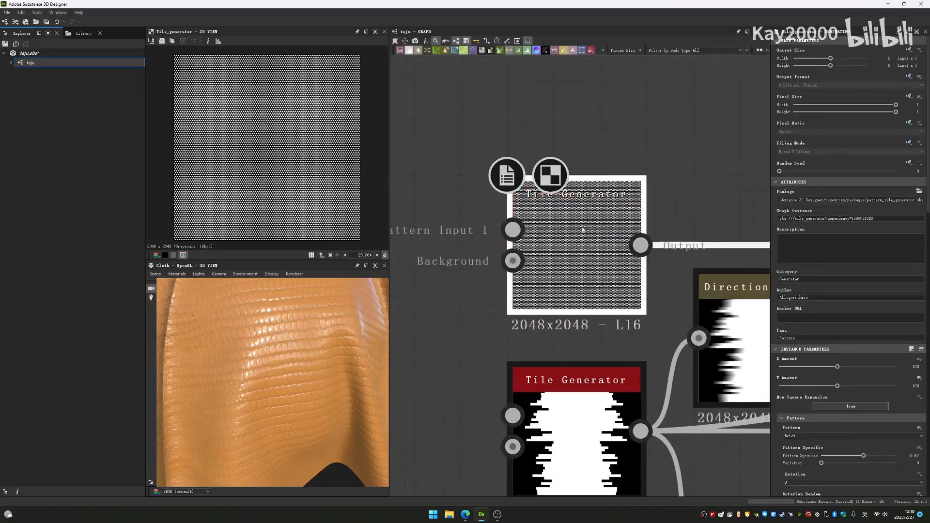
pyautogui.scroll(5, 289, 196)
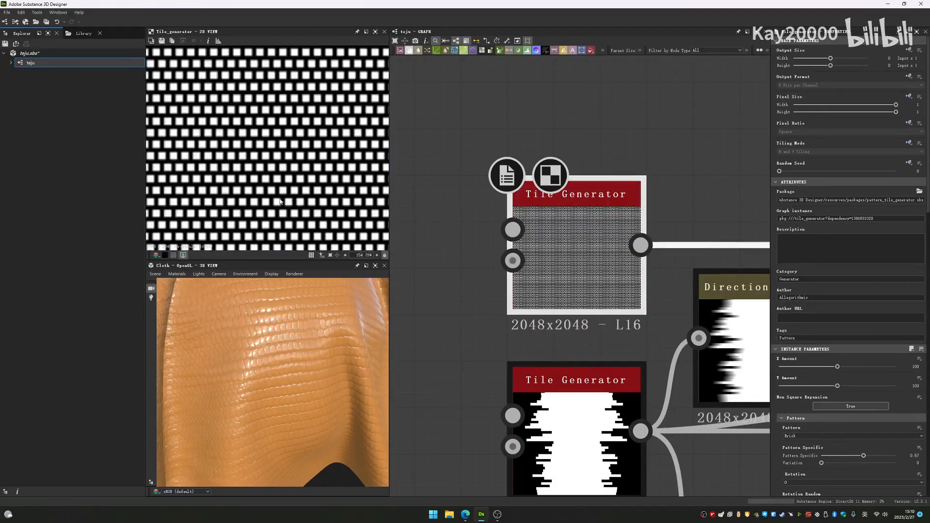
pyautogui.scroll(-3, 808, 352)
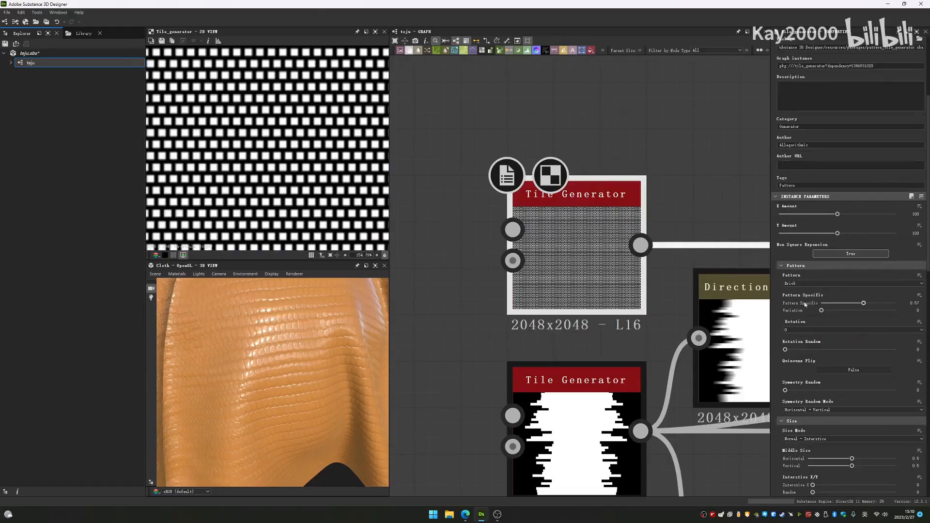
# Step: Try a lower Pattern Specific value on the middle Tile Generator, undo it, and check its Scale and Offset settings
pyautogui.moveTo(862, 304); pyautogui.dragTo(842, 304)
pyautogui.hotkey('ctrl', 'z')
pyautogui.scroll(-3, 841, 323)
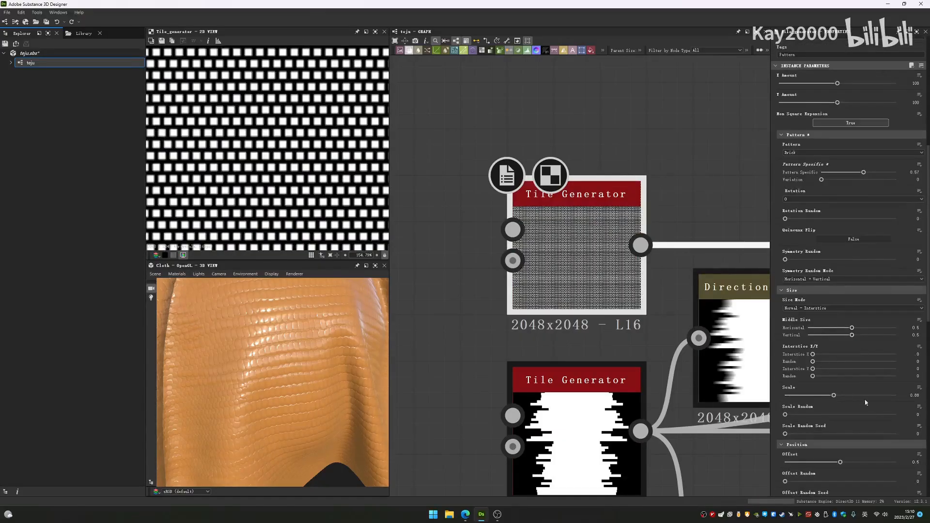
pyautogui.scroll(-1, 845, 412)
pyautogui.moveTo(834, 420)
pyautogui.mouseDown()
pyautogui.moveTo(765, 423)
pyautogui.moveTo(839, 419)
pyautogui.mouseUp()
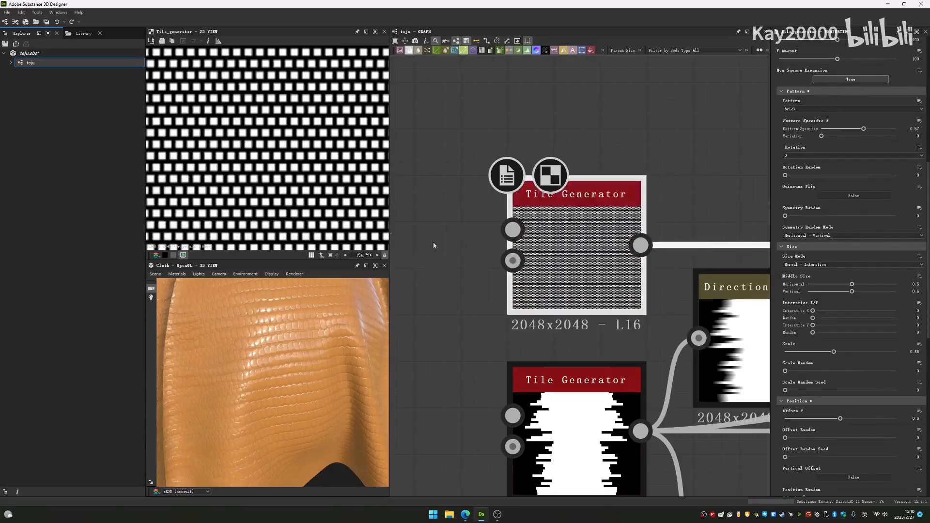
# Step: Open the uppermost source Tile Generator and examine its brick pattern up close along with its size and offset settings
pyautogui.scroll(-5, 272, 202)
pyautogui.scroll(-4, 272, 202)
pyautogui.scroll(-4, 558, 233)
pyautogui.moveTo(559, 233); pyautogui.dragTo(551, 338, button='middle')
pyautogui.doubleClick(557, 216)
pyautogui.scroll(9, 281, 182)
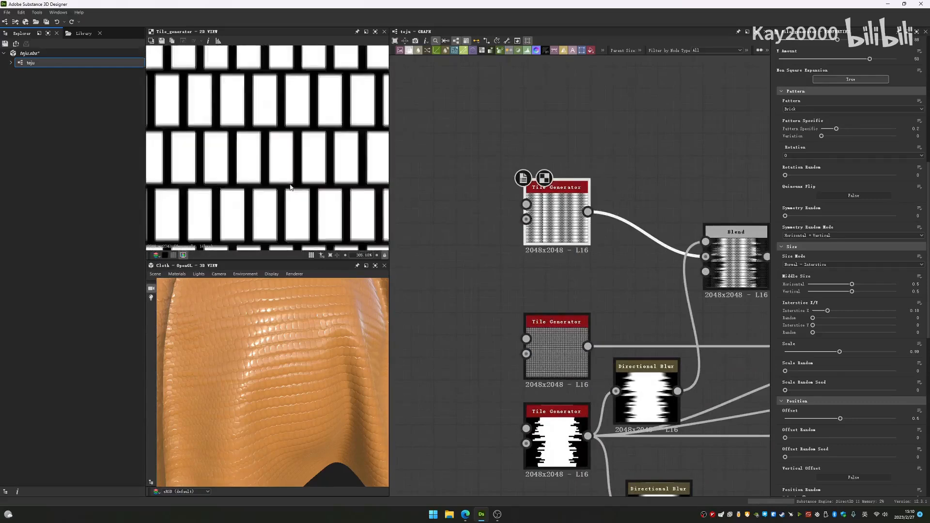
pyautogui.scroll(3, 280, 189)
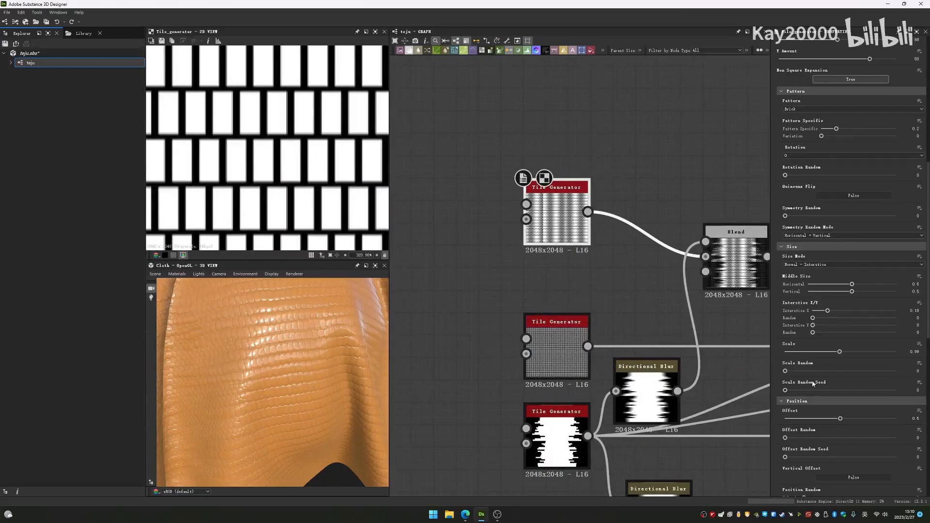
# Step: Move the three source Tile Generators left as a group and lower the uppermost one level with the Blend it feeds
pyautogui.scroll(-4, 557, 290)
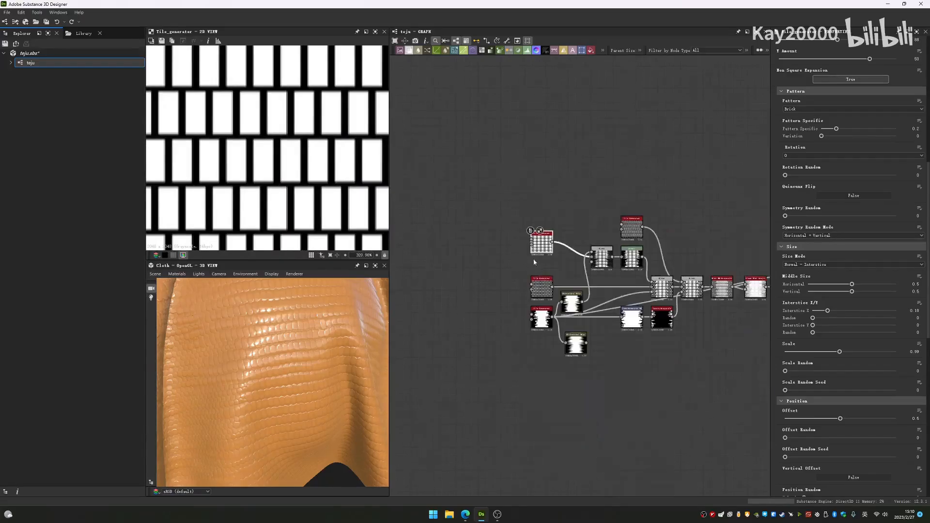
pyautogui.scroll(1, 533, 320)
pyautogui.moveTo(467, 162); pyautogui.dragTo(487, 303)
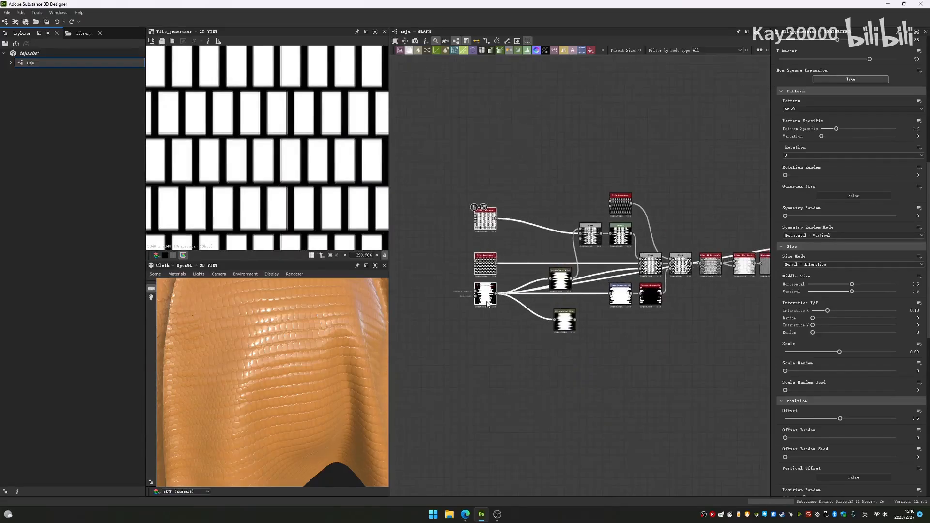
pyautogui.moveTo(485, 216); pyautogui.dragTo(485, 229)
pyautogui.scroll(2, 528, 267)
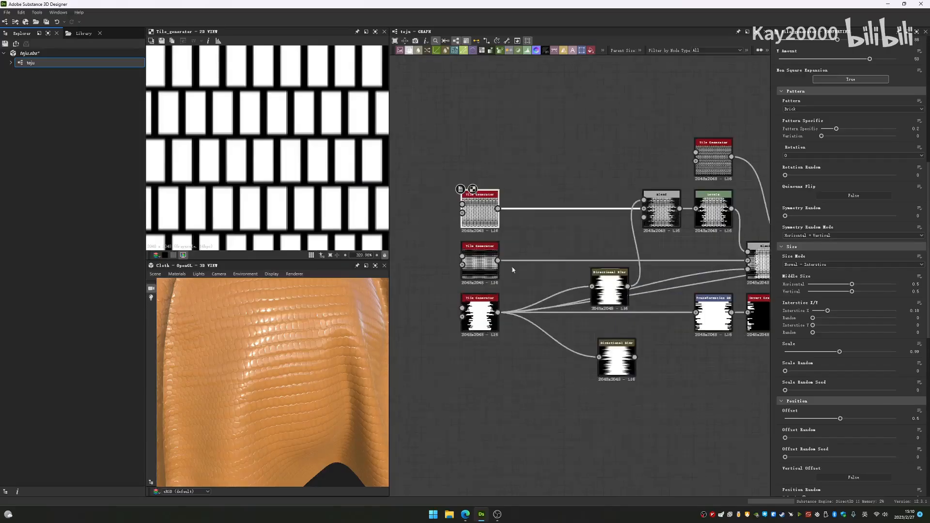
# Step: Stack the two Directional Blur nodes one above the other near the striped mask Tile Generator, previewing their outputs
pyautogui.moveTo(594, 290); pyautogui.dragTo(550, 290)
pyautogui.doubleClick(551, 290)
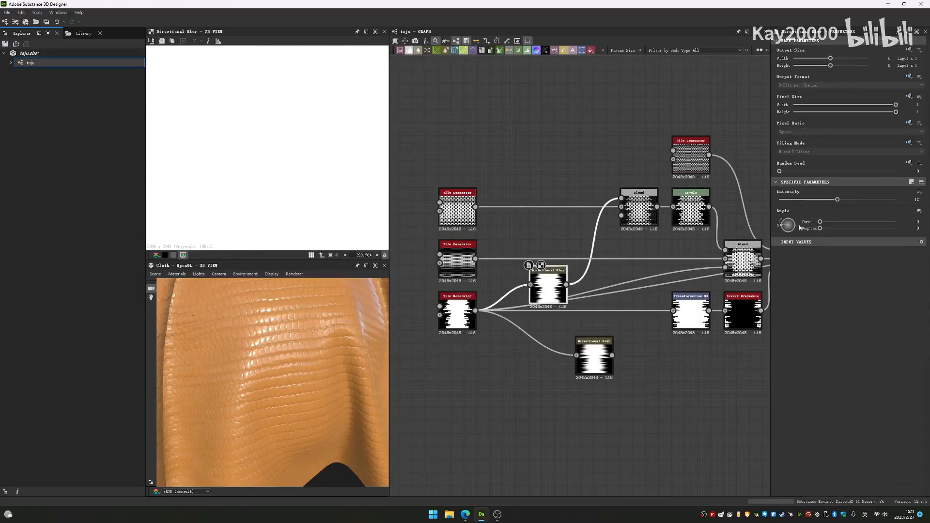
pyautogui.moveTo(594, 352); pyautogui.dragTo(553, 333)
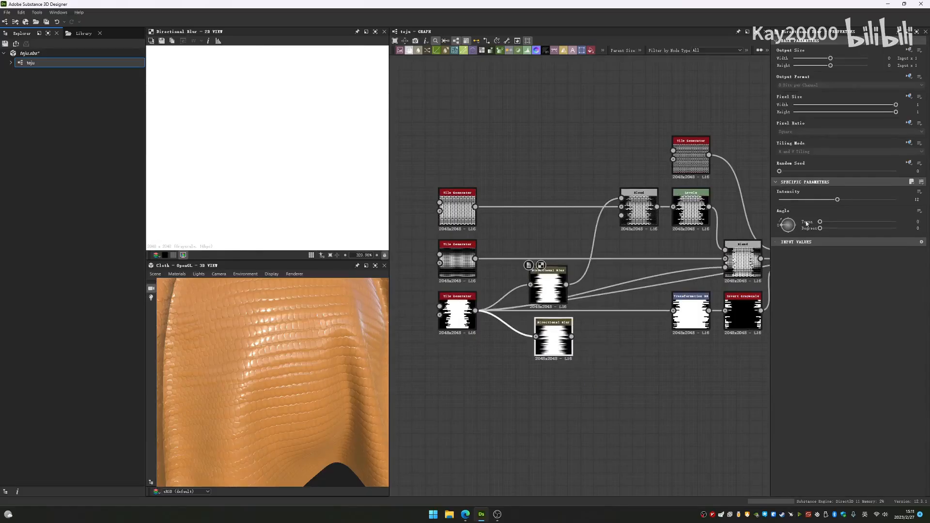
pyautogui.moveTo(601, 305); pyautogui.dragTo(586, 346, button='middle')
pyautogui.scroll(-10, 271, 202)
pyautogui.scroll(1, 277, 203)
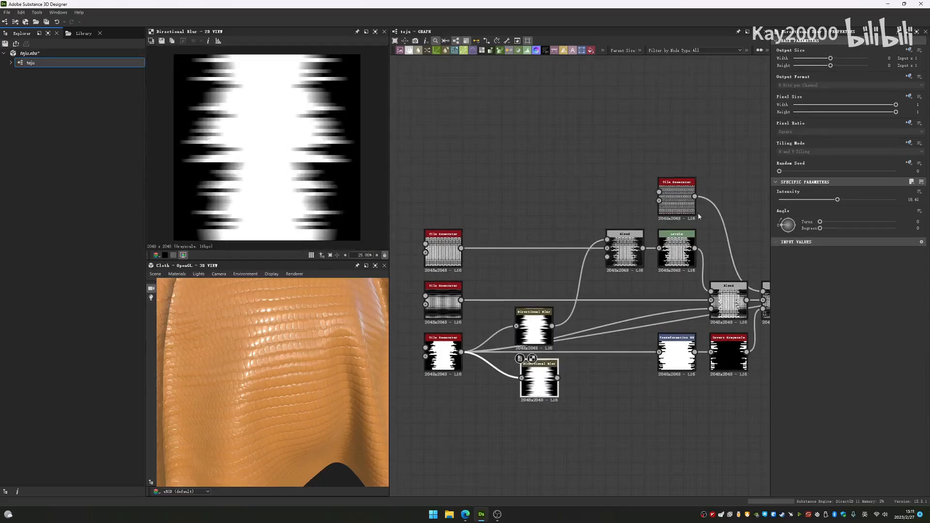
pyautogui.moveTo(698, 216); pyautogui.dragTo(735, 148, button='middle')
pyautogui.scroll(4, 541, 268)
pyautogui.moveTo(599, 351); pyautogui.dragTo(555, 351)
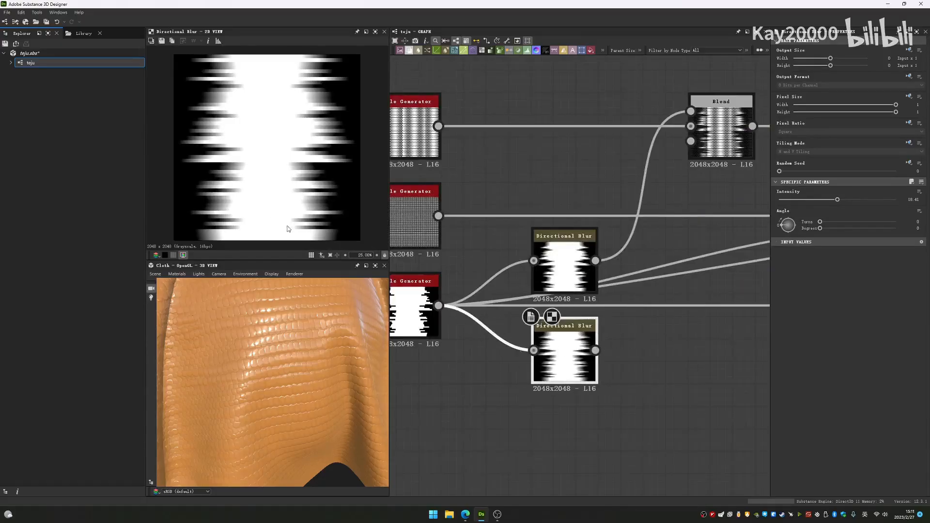
# Step: Set the lower Directional Blur's angle to 1 turn, try an intensity of 36.82, and undo the intensity change
pyautogui.moveTo(784, 227)
pyautogui.mouseDown()
pyautogui.moveTo(790, 222)
pyautogui.moveTo(792, 232)
pyautogui.moveTo(779, 228)
pyautogui.moveTo(787, 211)
pyautogui.moveTo(803, 232)
pyautogui.moveTo(816, 229)
pyautogui.moveTo(795, 228)
pyautogui.mouseUp()
pyautogui.moveTo(843, 200); pyautogui.dragTo(901, 200)
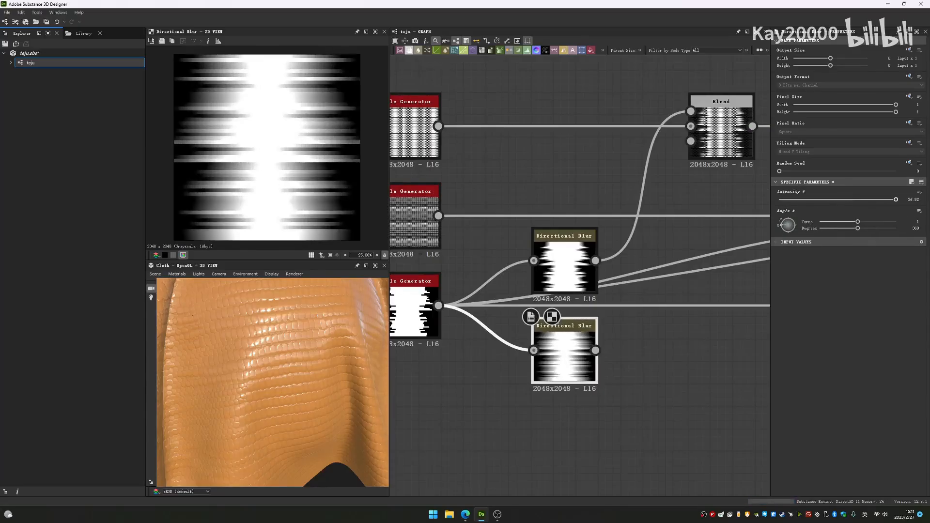
pyautogui.hotkey('ctrl', 'z')
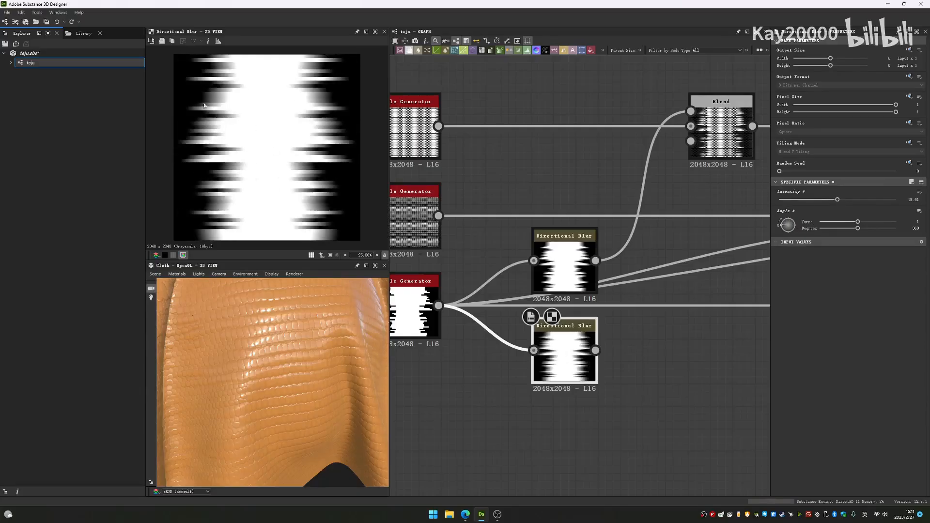
# Step: Preview the upper Directional Blur and the Multiply Blend it feeds, and examine how the Blend is wired
pyautogui.scroll(-5, 539, 314)
pyautogui.click(537, 339)
pyautogui.scroll(5, 630, 297)
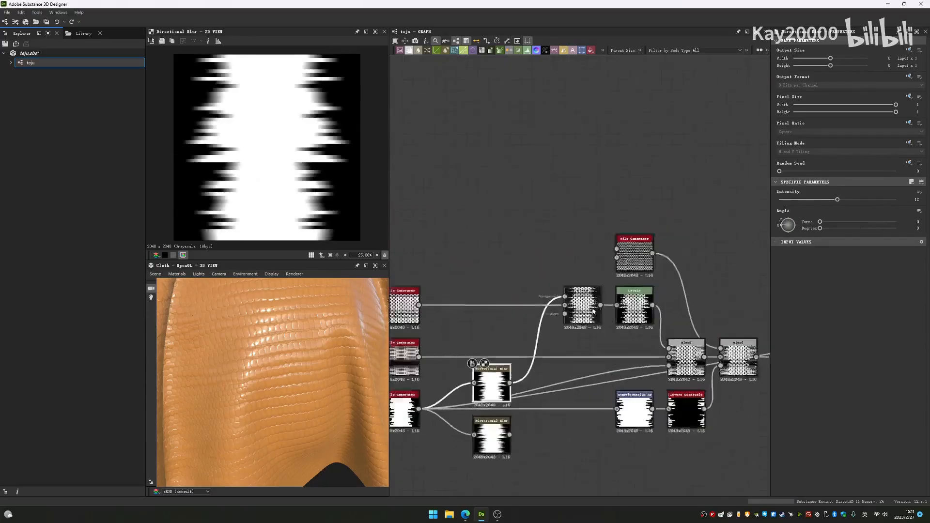
pyautogui.click(579, 315)
pyautogui.moveTo(472, 274); pyautogui.dragTo(561, 240, button='middle')
pyautogui.scroll(-4, 695, 271)
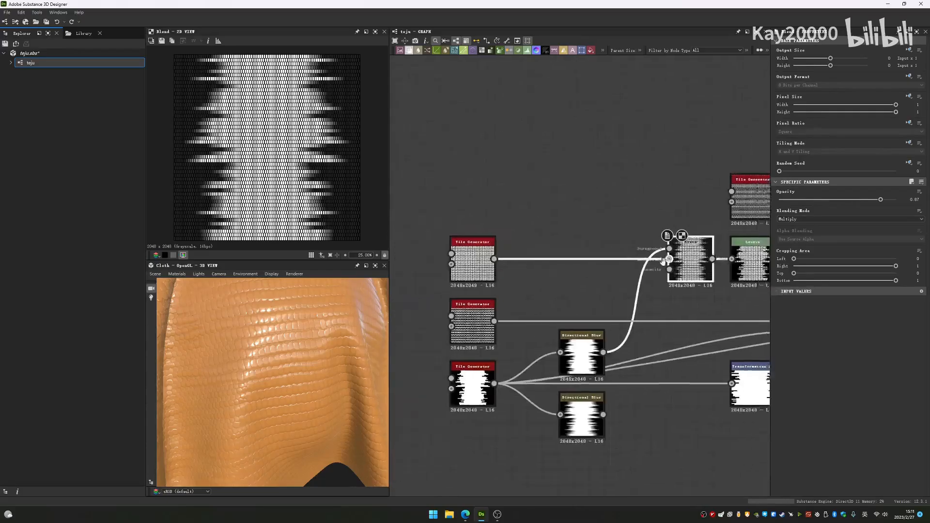
pyautogui.scroll(6, 636, 280)
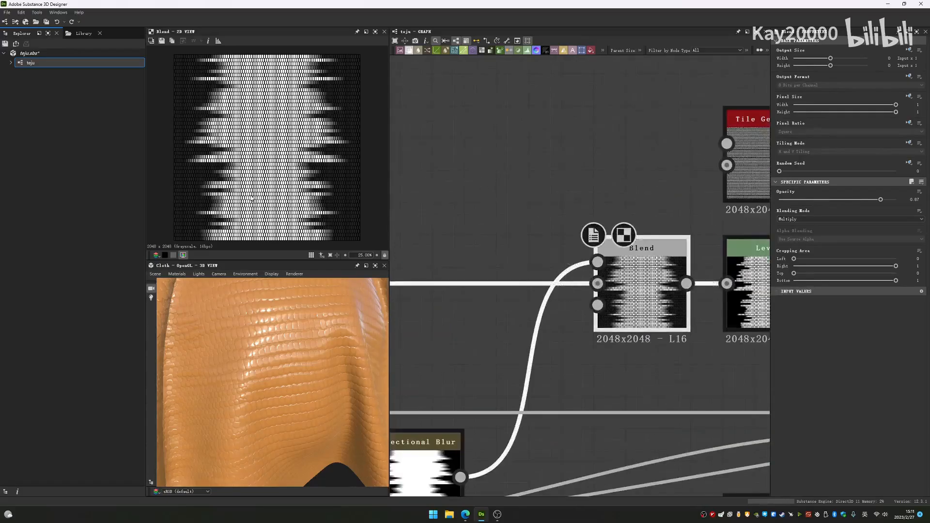
pyautogui.moveTo(423, 228); pyautogui.dragTo(518, 230, button='middle')
pyautogui.scroll(-3, 611, 249)
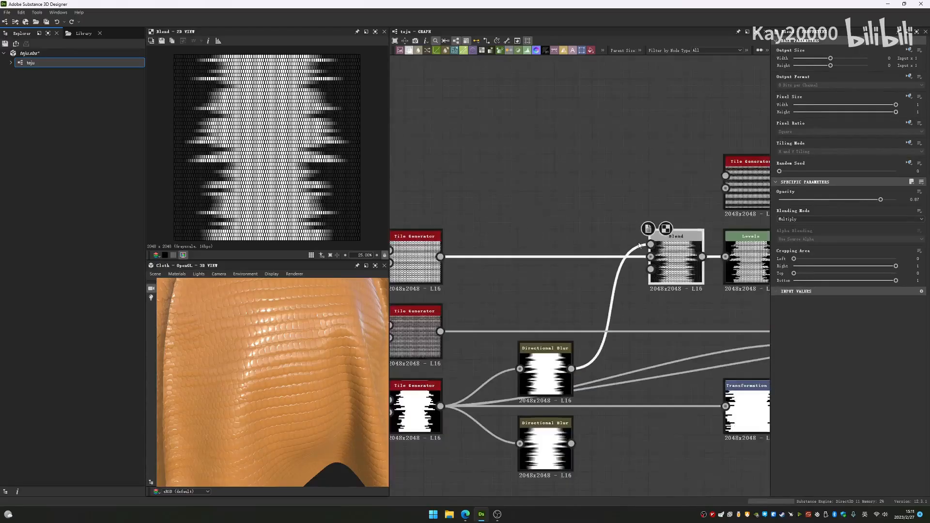
pyautogui.moveTo(655, 259); pyautogui.dragTo(558, 289, button='middle')
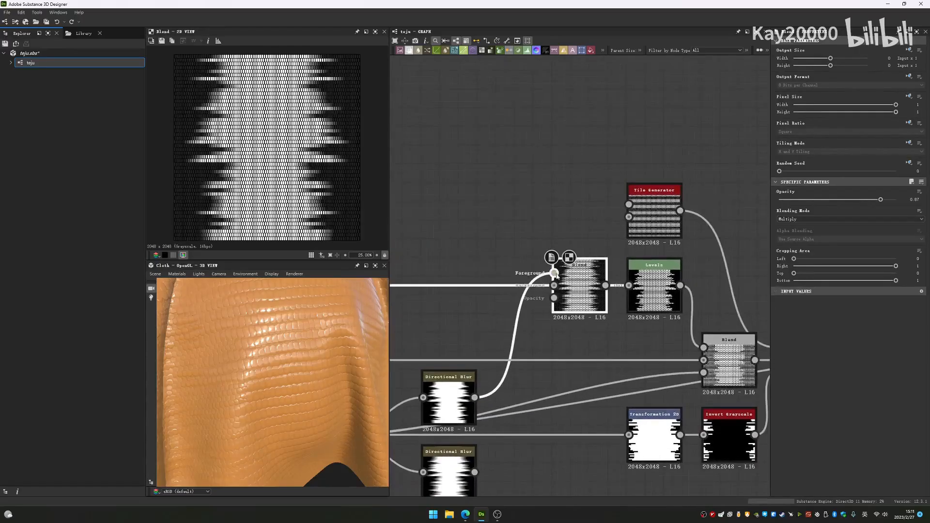
# Step: Compare the Multiply Blend's foreground input with its output, and preview the Levels node that follows
pyautogui.doubleClick(556, 275)
pyautogui.doubleClick(561, 285)
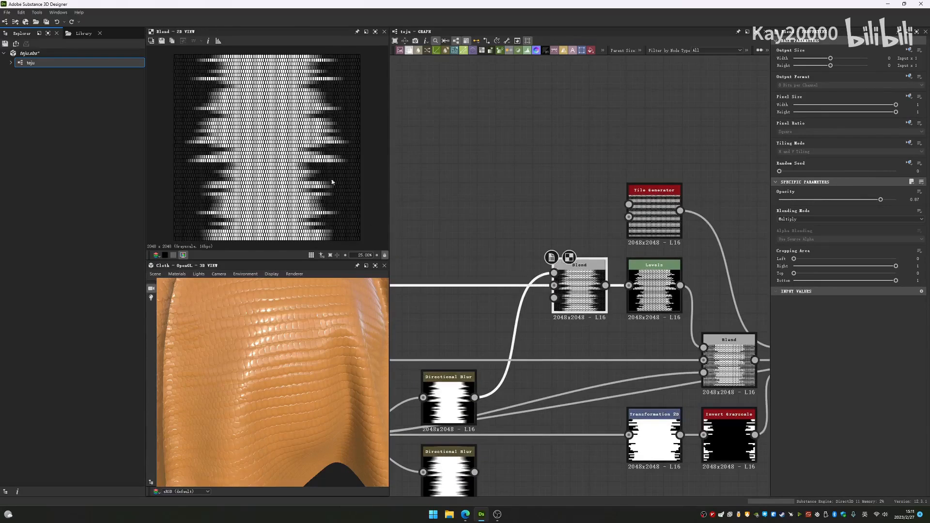
pyautogui.doubleClick(554, 274)
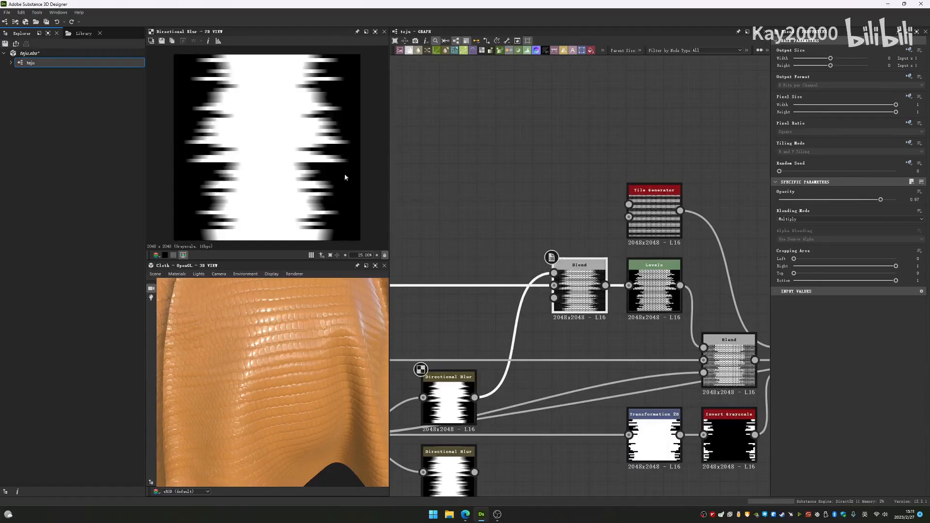
pyautogui.doubleClick(594, 285)
pyautogui.scroll(-2, 581, 291)
pyautogui.scroll(3, 581, 290)
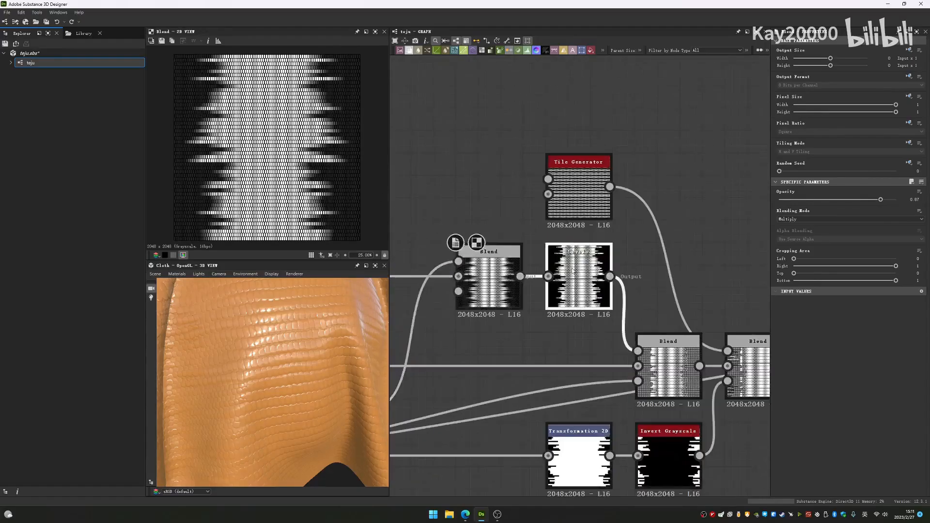
pyautogui.doubleClick(579, 281)
pyautogui.scroll(-3, 639, 244)
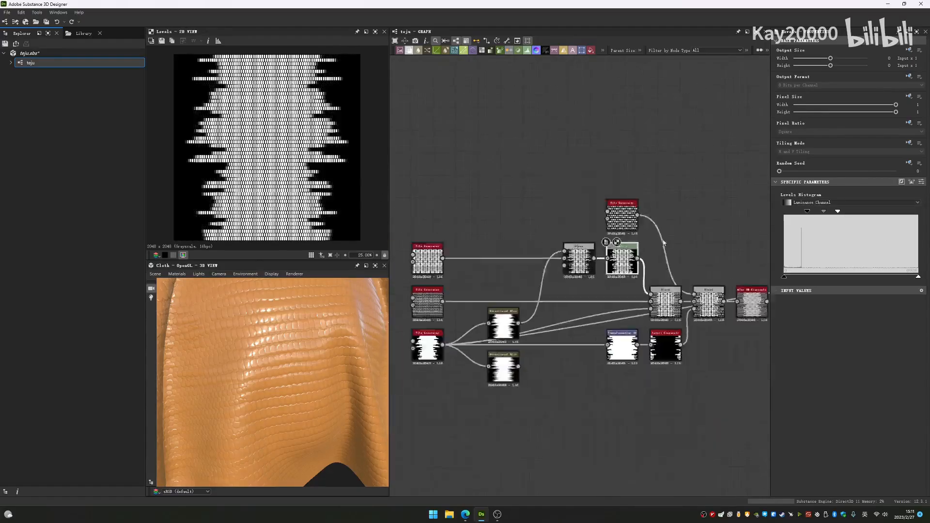
# Step: Move the Copy-mode Blend closer to the Levels node and preview its combined tile pattern
pyautogui.scroll(2, 584, 237)
pyautogui.moveTo(584, 237); pyautogui.dragTo(622, 200, button='middle')
pyautogui.moveTo(630, 271); pyautogui.dragTo(574, 271)
pyautogui.moveTo(581, 228); pyautogui.dragTo(659, 228, button='middle')
pyautogui.doubleClick(685, 265)
pyautogui.scroll(-2, 686, 265)
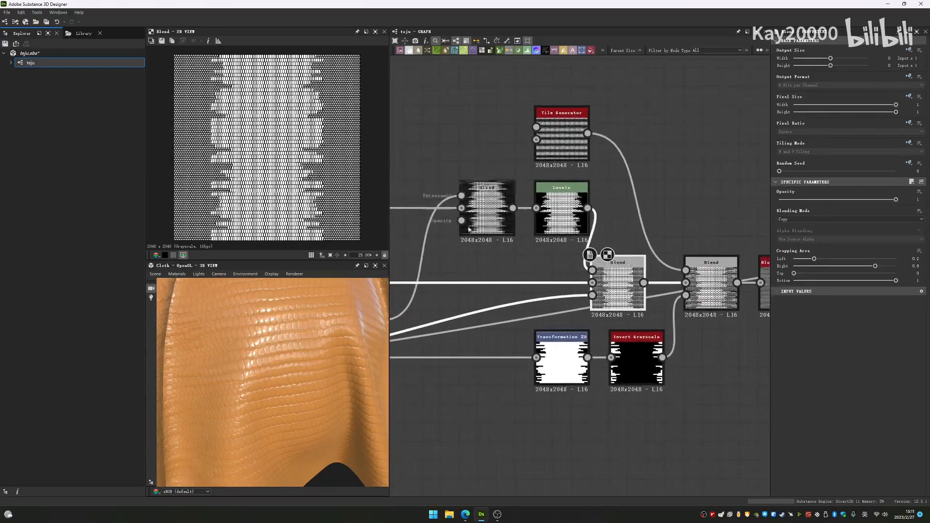
# Step: Preview the Copy-mode Blend's inputs one by one: the Levels result, the small brick tiles and the striped opacity mask
pyautogui.scroll(2, 683, 265)
pyautogui.doubleClick(645, 204)
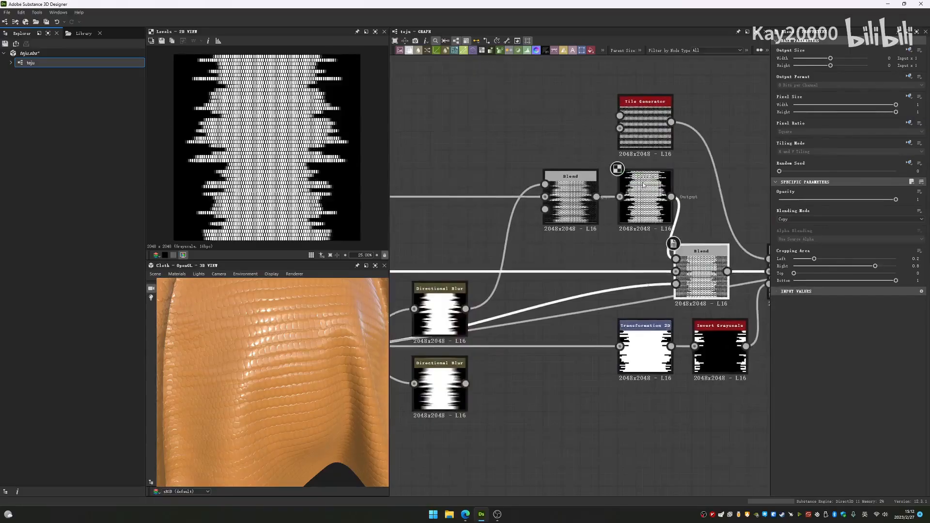
pyautogui.doubleClick(645, 125)
pyautogui.scroll(4, 301, 165)
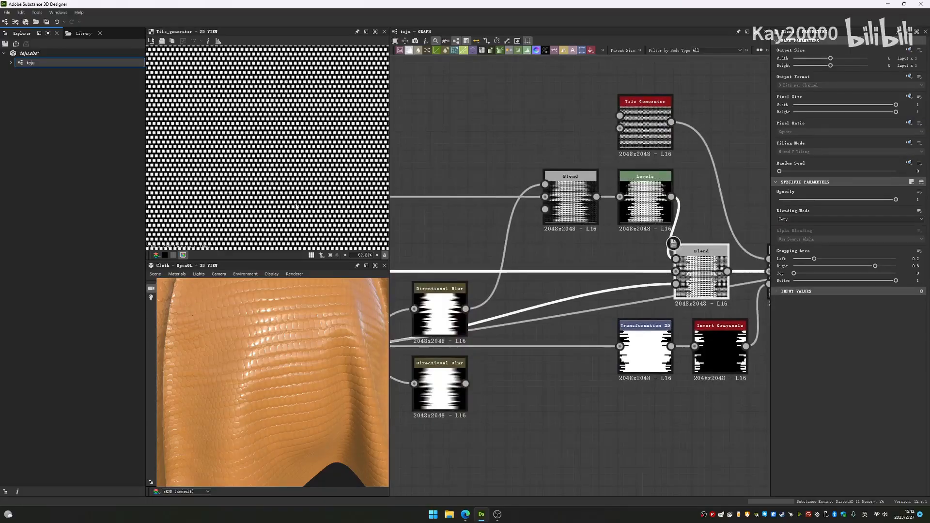
pyautogui.click(676, 284)
pyautogui.scroll(-8, 342, 195)
pyautogui.moveTo(481, 266); pyautogui.dragTo(441, 295, button='middle')
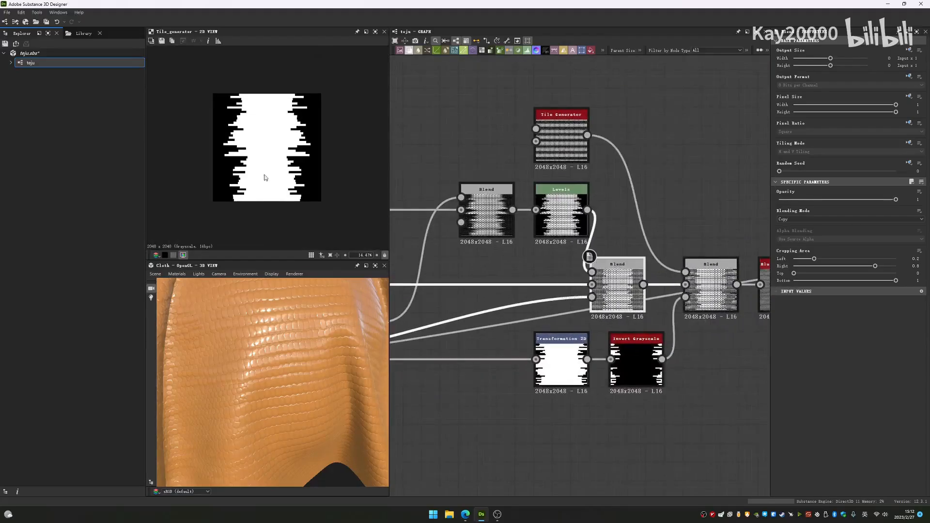
pyautogui.doubleClick(536, 187)
pyautogui.scroll(5, 263, 168)
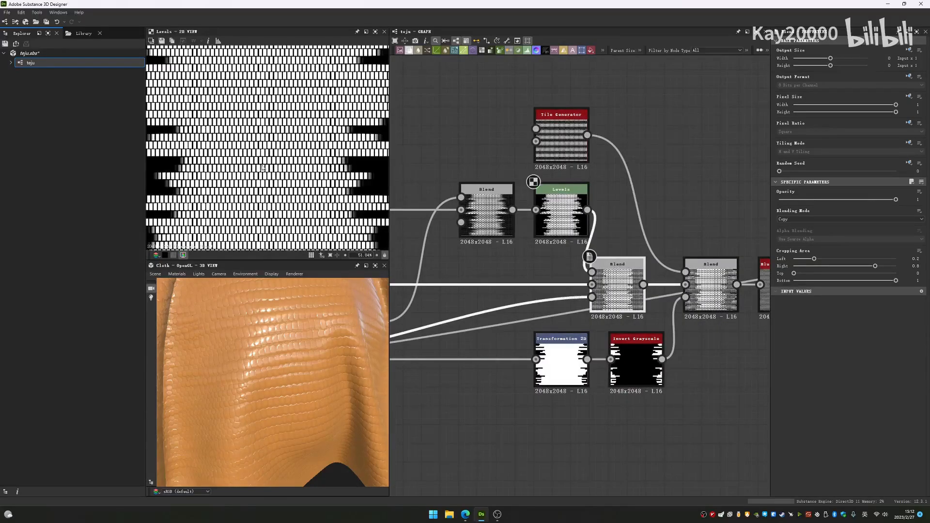
# Step: Preview the Copy-mode Blend's opacity mask and background tiles again, and inspect its combined output up close
pyautogui.doubleClick(592, 297)
pyautogui.scroll(-3, 327, 170)
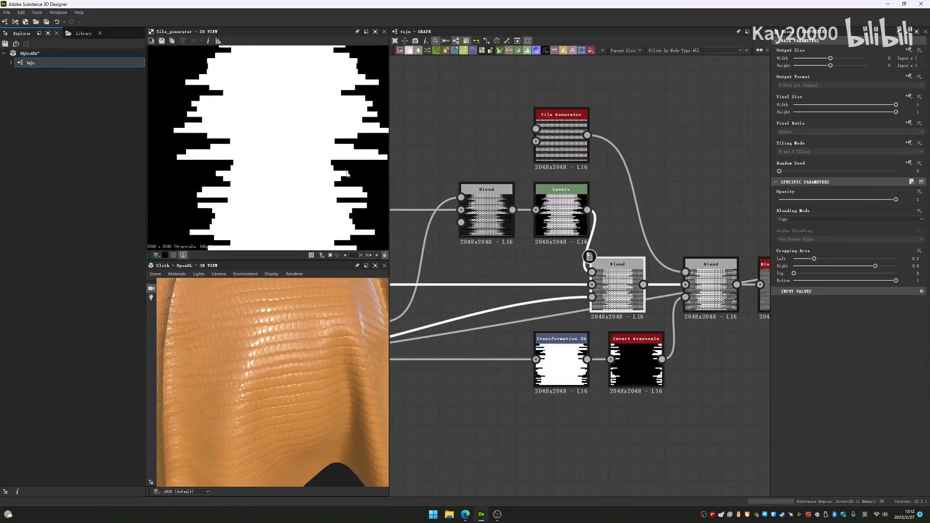
pyautogui.doubleClick(604, 286)
pyautogui.scroll(-2, 305, 150)
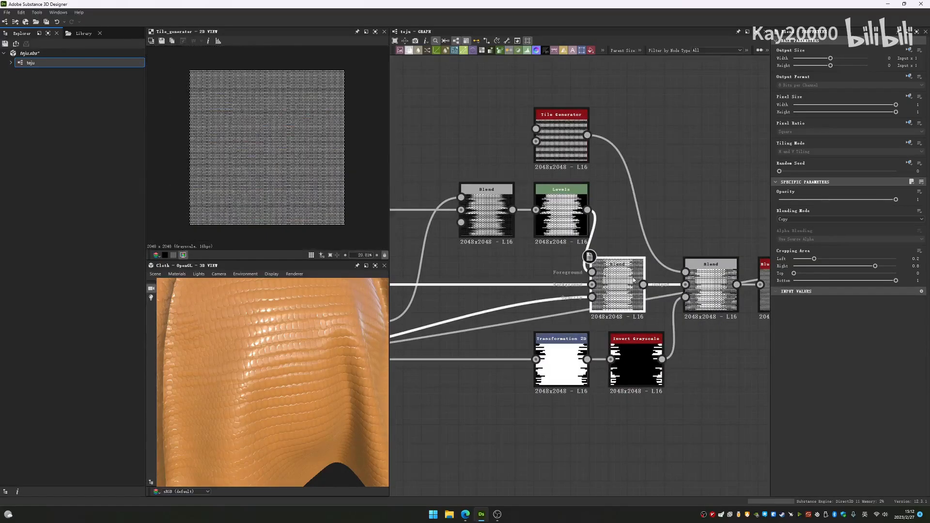
pyautogui.scroll(8, 303, 165)
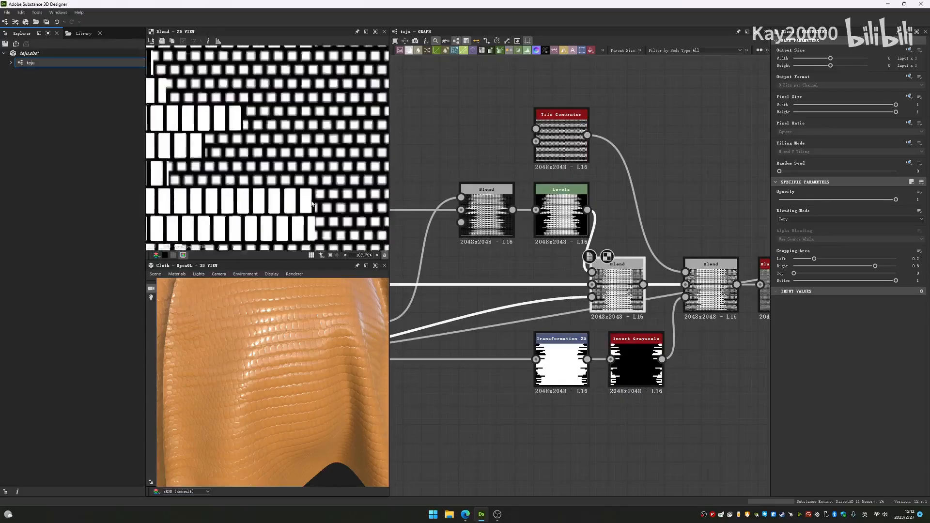
# Step: Reposition the Copy-mode Blend so it sits between the upper Tile Generator and the Transformation 2D node
pyautogui.moveTo(635, 296); pyautogui.dragTo(706, 311, button='middle')
pyautogui.moveTo(649, 266); pyautogui.dragTo(565, 220)
pyautogui.moveTo(565, 221); pyautogui.dragTo(435, 220)
pyautogui.moveTo(693, 300); pyautogui.dragTo(645, 282)
pyautogui.moveTo(677, 284); pyautogui.dragTo(666, 283, button='middle')
pyautogui.scroll(-3, 546, 245)
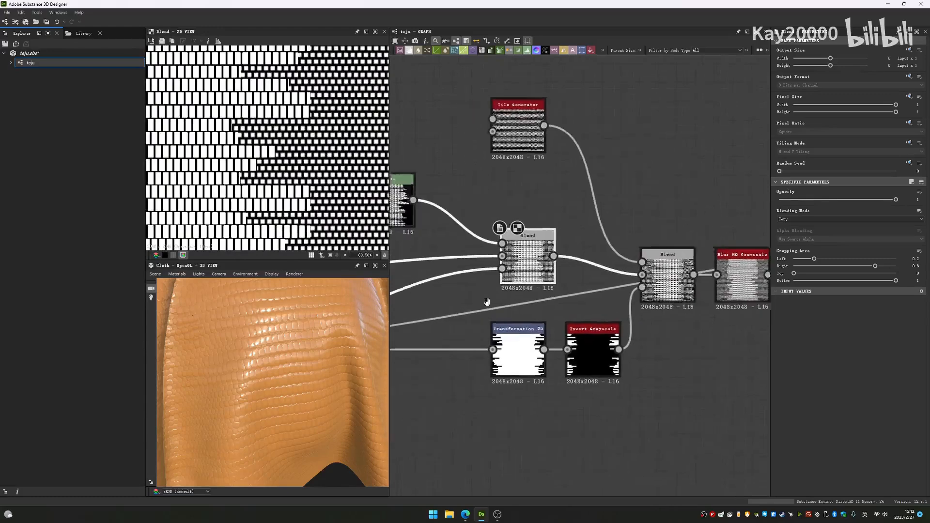
# Step: Preview the Transformation 2D node's mask and examine how it branches from the striped Tile Generator
pyautogui.scroll(2, 639, 297)
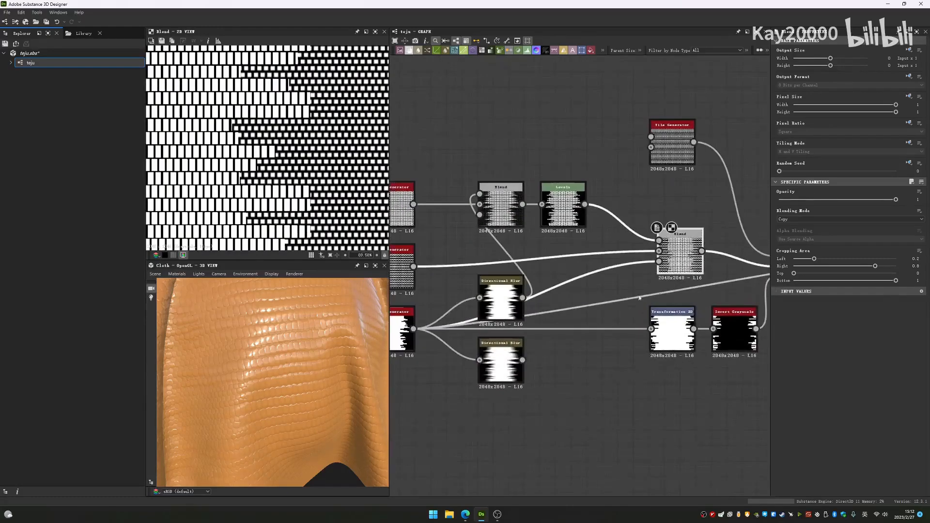
pyautogui.doubleClick(673, 330)
pyautogui.moveTo(722, 292); pyautogui.dragTo(628, 286, button='middle')
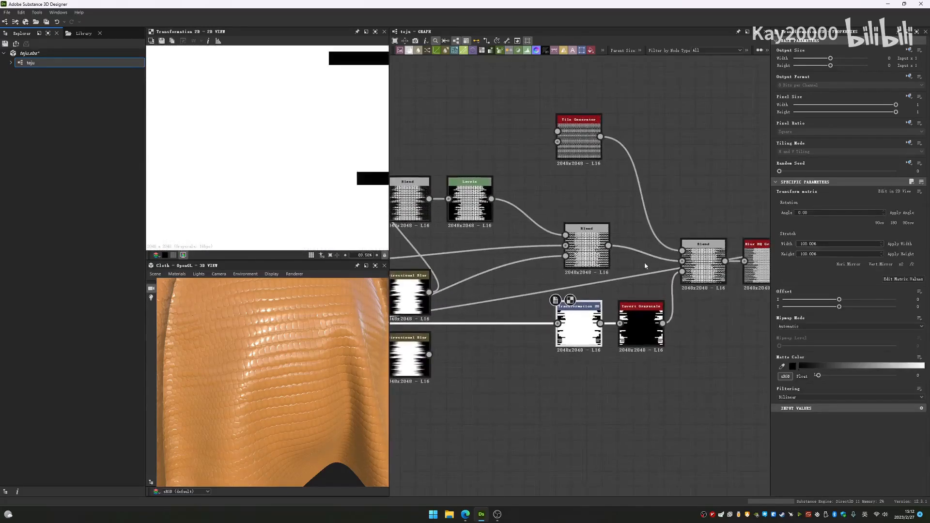
pyautogui.scroll(-2, 460, 301)
pyautogui.moveTo(458, 301); pyautogui.dragTo(545, 299, button='middle')
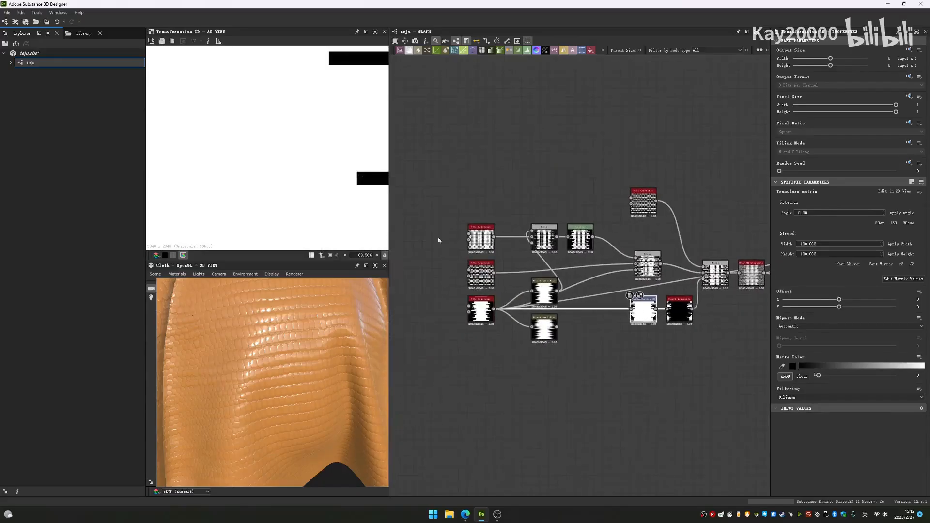
pyautogui.doubleClick(641, 306)
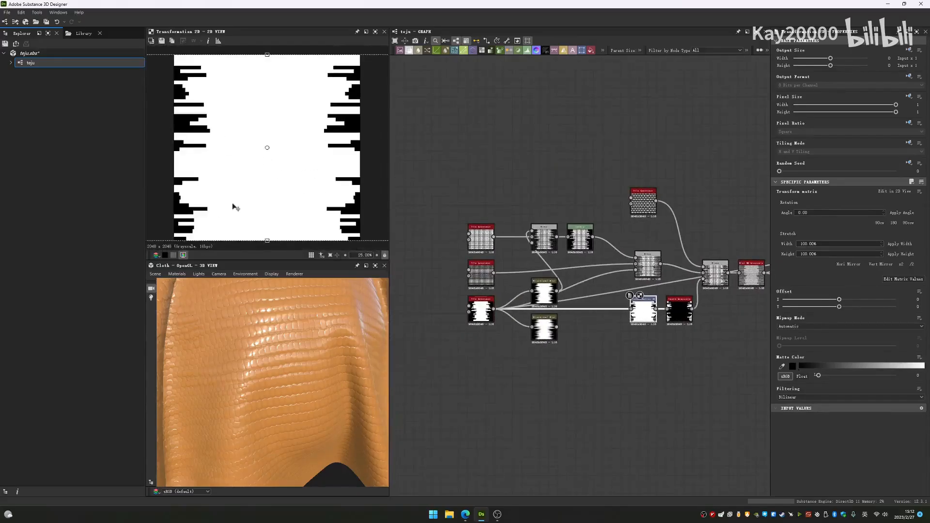
pyautogui.scroll(-2, 345, 175)
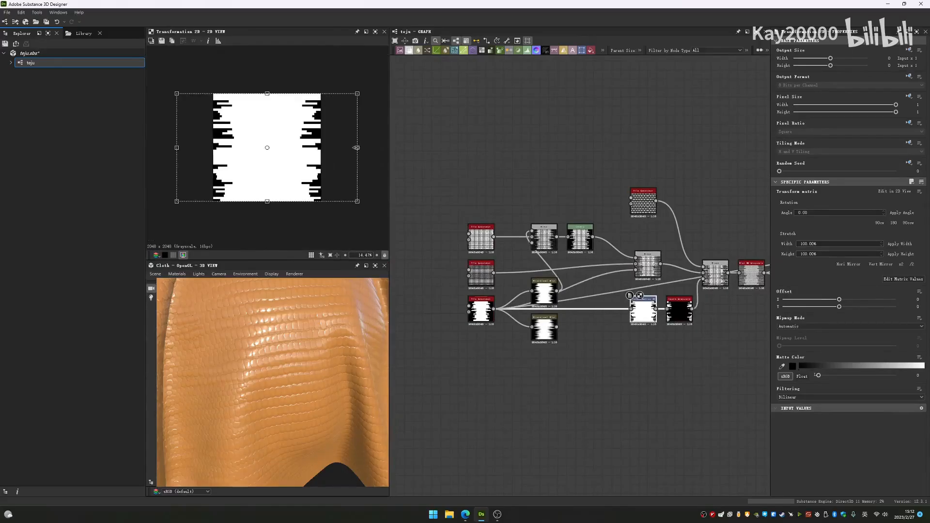
# Step: Try stretching the Transformation 2D mask horizontally from its side edge, and undo the stretch
pyautogui.moveTo(362, 148); pyautogui.dragTo(363, 147)
pyautogui.hotkey('ctrl', 'z')
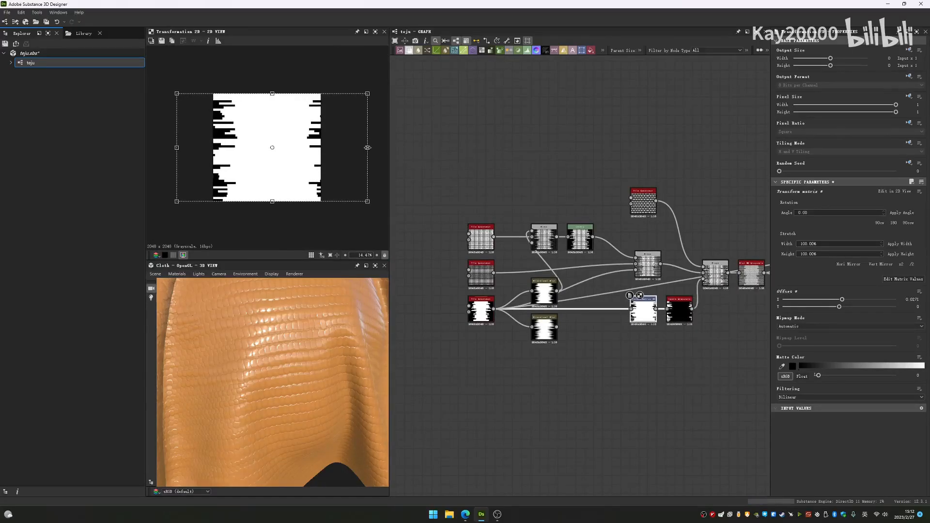
pyautogui.moveTo(356, 148)
pyautogui.mouseDown()
pyautogui.moveTo(387, 148)
pyautogui.moveTo(342, 148)
pyautogui.moveTo(367, 147)
pyautogui.mouseUp()
# Step: Preview the Invert Grayscale node that follows the Transformation 2D node
pyautogui.scroll(3, 581, 290)
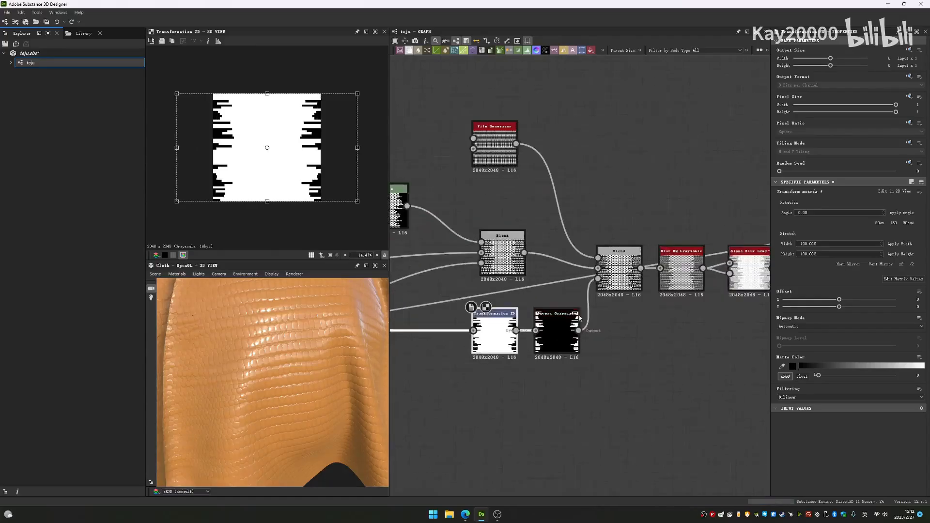
pyautogui.click(559, 326)
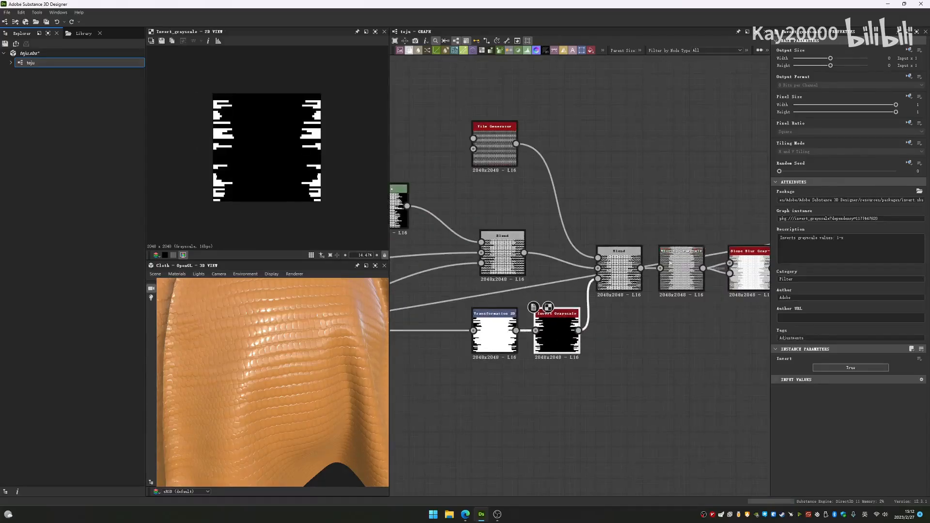
pyautogui.scroll(3, 679, 367)
# Step: Add a separate Invert Grayscale node beside the existing one and delete it again
pyautogui.press('space')
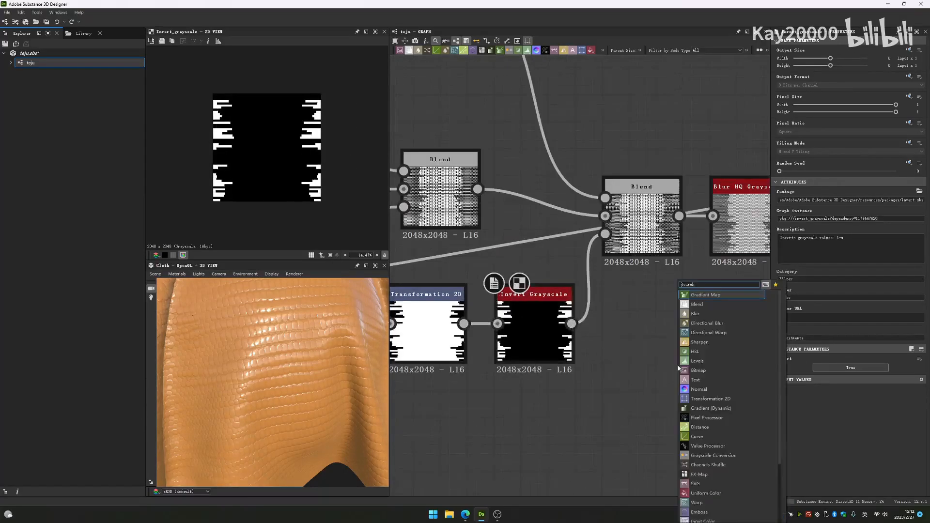
pyautogui.write('inv')
pyautogui.press('Down')
pyautogui.press('Return')
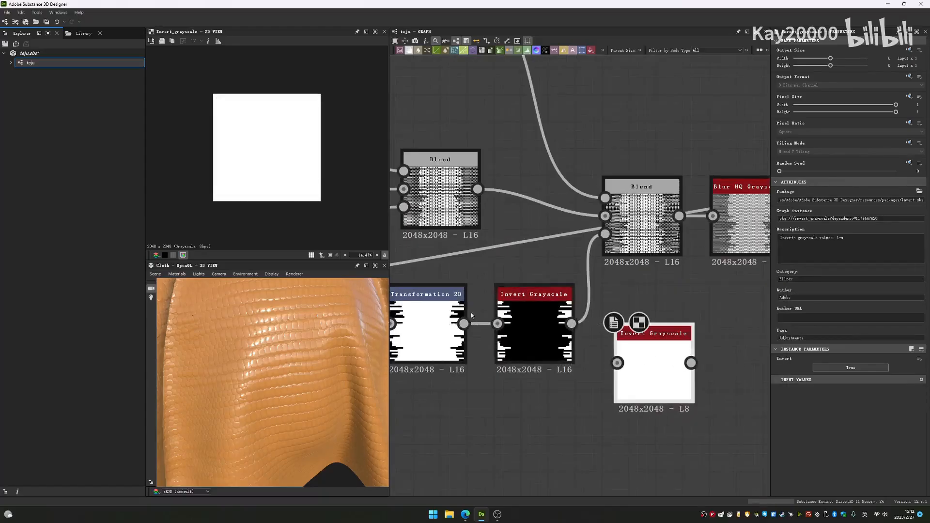
pyautogui.moveTo(644, 356); pyautogui.dragTo(658, 398)
pyautogui.press('Delete')
# Step: Preview the final Blend's inputs one by one: the Tile Generator foreground, the earlier Blend as background and the inverted opacity mask
pyautogui.moveTo(666, 261); pyautogui.dragTo(688, 344, button='middle')
pyautogui.doubleClick(680, 322)
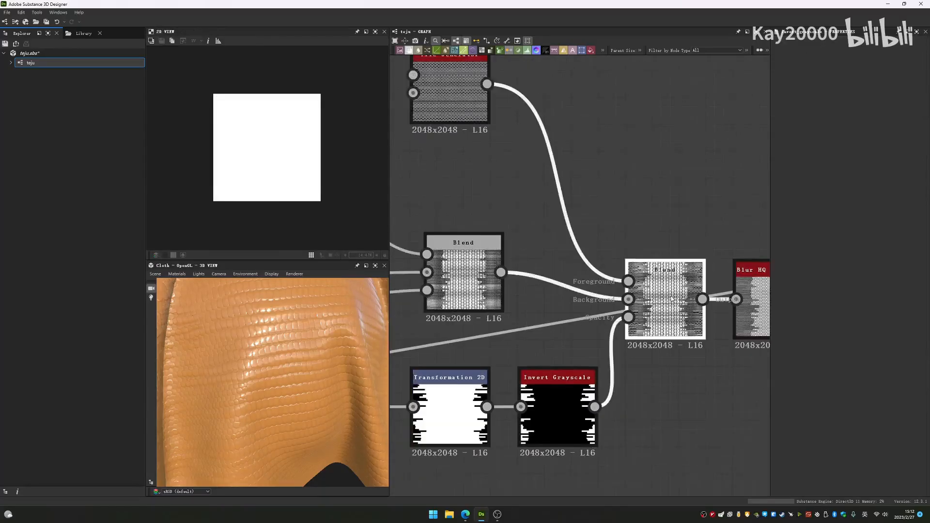
pyautogui.doubleClick(532, 418)
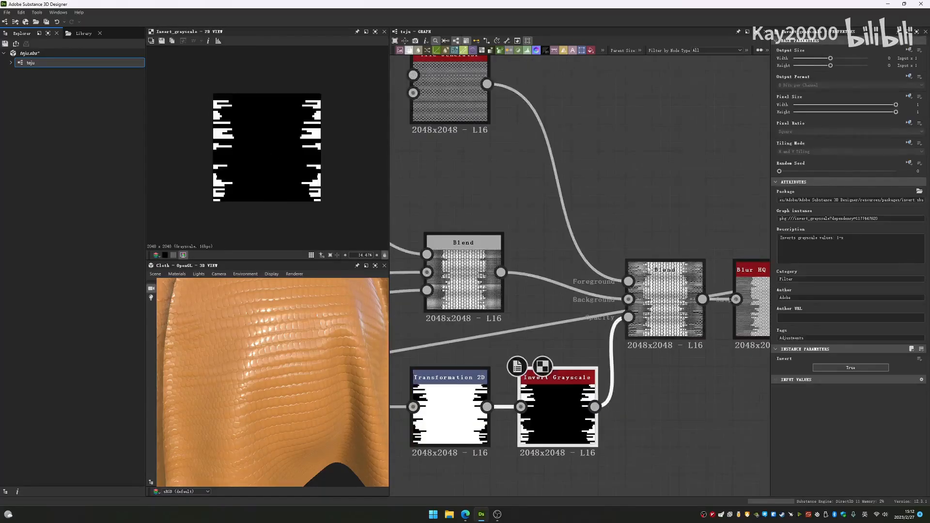
pyautogui.doubleClick(653, 262)
pyautogui.scroll(5, 322, 187)
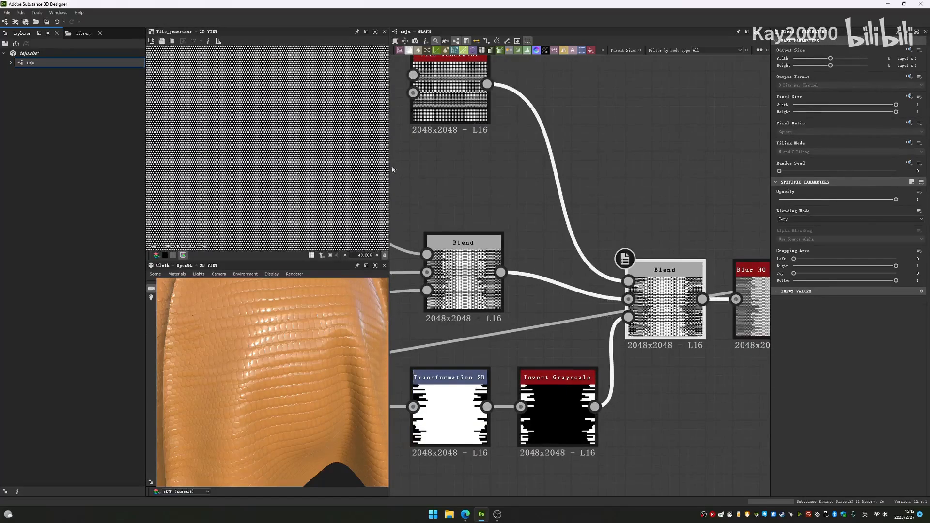
pyautogui.doubleClick(628, 299)
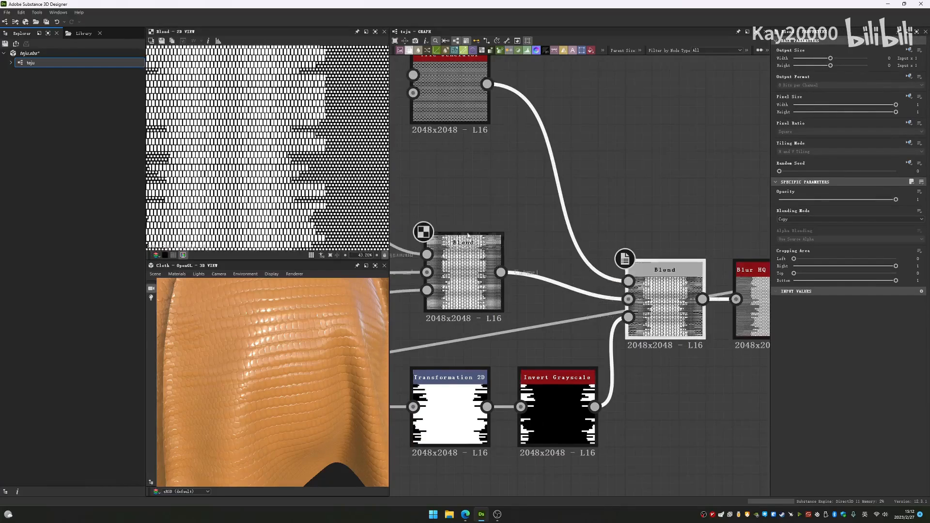
pyautogui.click(464, 281)
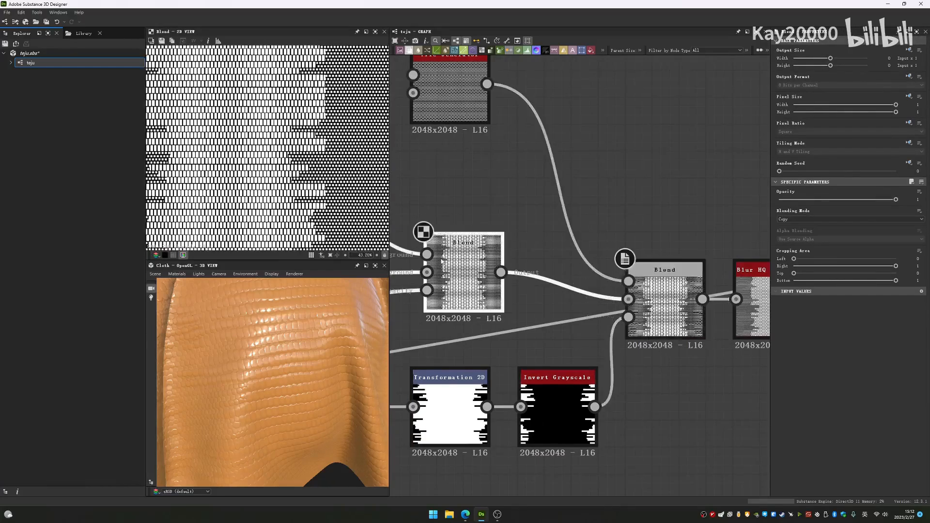
pyautogui.doubleClick(628, 318)
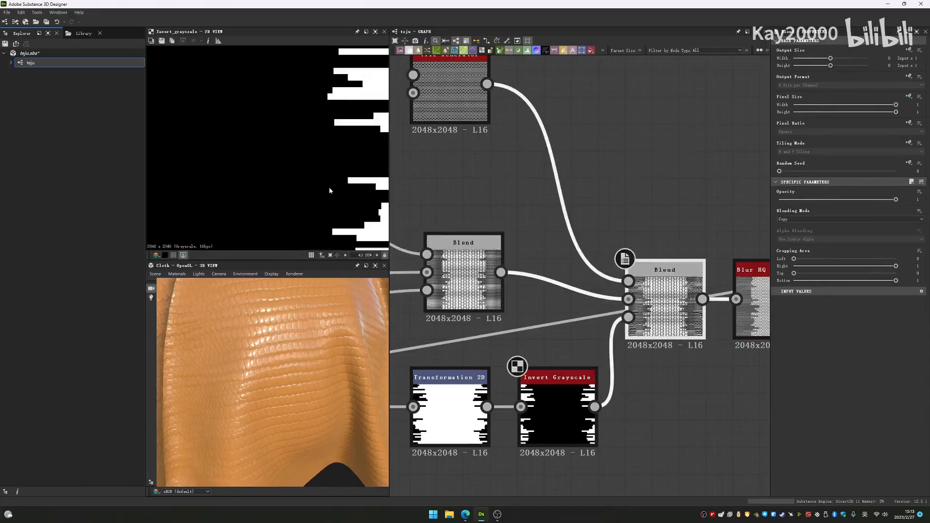
# Step: Preview the final Blend's output and examine how the smaller tiles meet the large ones along the edges
pyautogui.scroll(-5, 331, 191)
pyautogui.doubleClick(668, 296)
pyautogui.scroll(8, 308, 183)
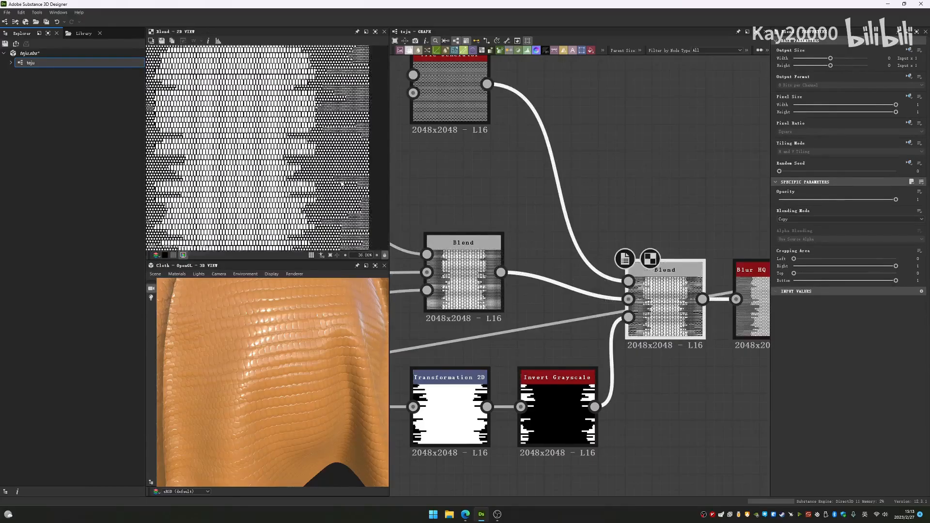
pyautogui.moveTo(248, 161); pyautogui.dragTo(221, 95, button='middle')
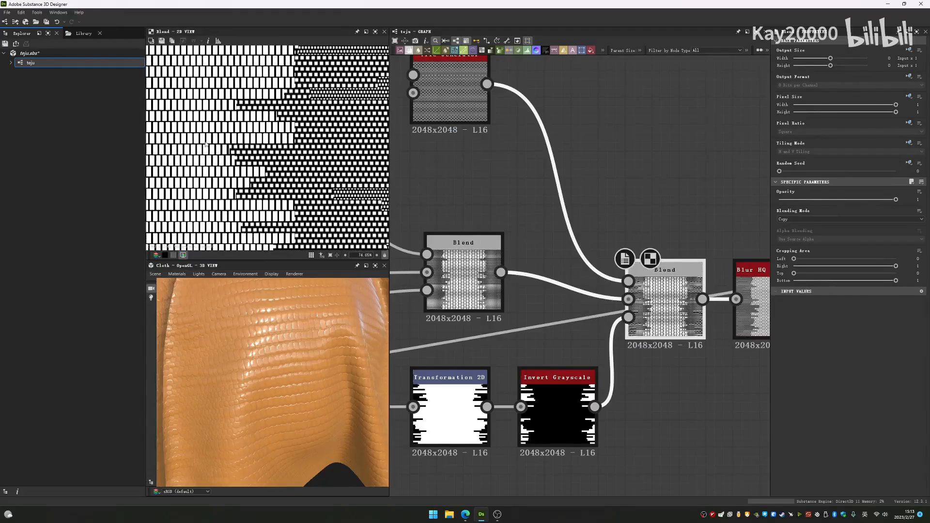
pyautogui.scroll(1, 309, 157)
pyautogui.moveTo(308, 156); pyautogui.dragTo(260, 189, button='middle')
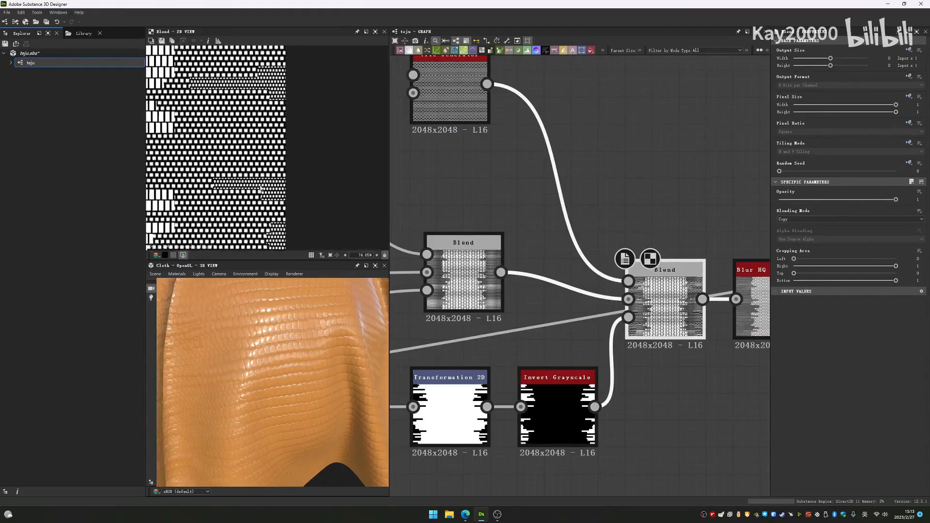
pyautogui.scroll(-3, 394, 272)
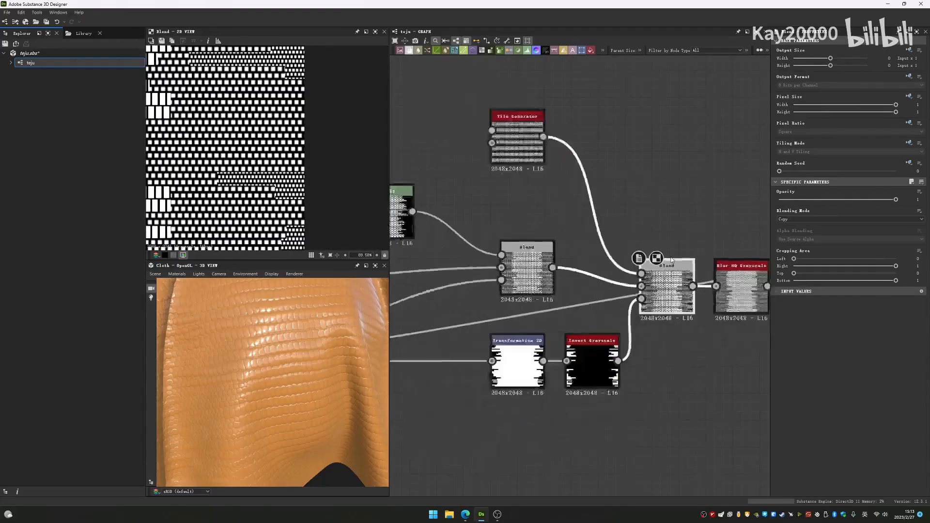
# Step: Preview the whole tile pattern produced by the Blur HQ Grayscale node after the final Blend
pyautogui.doubleClick(613, 293)
pyautogui.moveTo(192, 181); pyautogui.dragTo(220, 171, button='middle')
pyautogui.press('f')
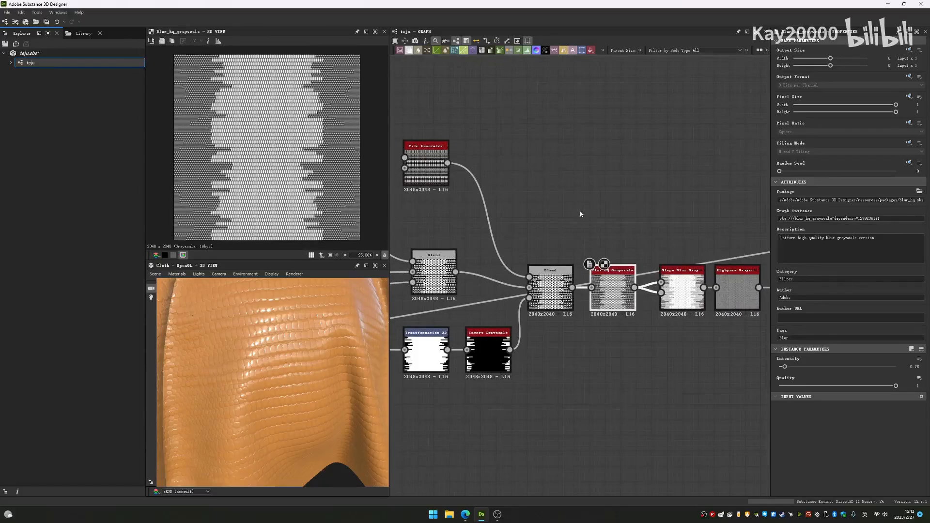
# Step: Add a Blur HQ Grayscale node above the chain, fed by the Invert Grayscale mask, with Intensity 0.75
pyautogui.moveTo(608, 222); pyautogui.dragTo(596, 220, button='middle')
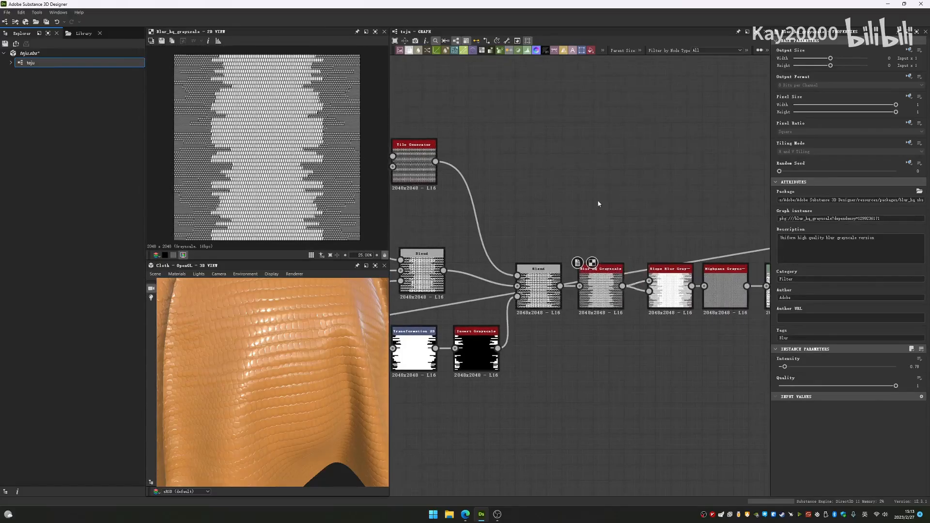
pyautogui.press('space')
pyautogui.write('hq')
pyautogui.click(626, 226)
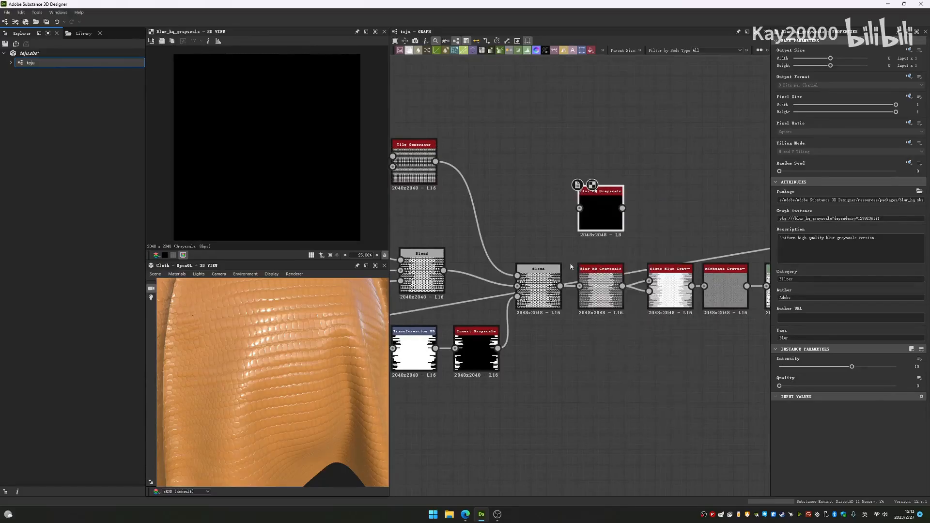
pyautogui.moveTo(506, 366); pyautogui.dragTo(564, 382, button='middle')
pyautogui.moveTo(636, 242); pyautogui.dragTo(639, 225)
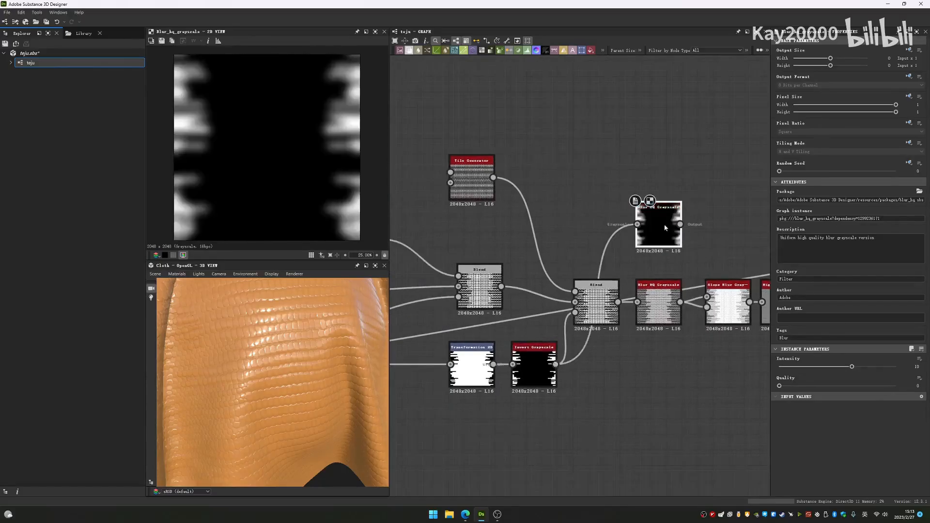
pyautogui.moveTo(854, 367); pyautogui.dragTo(785, 367)
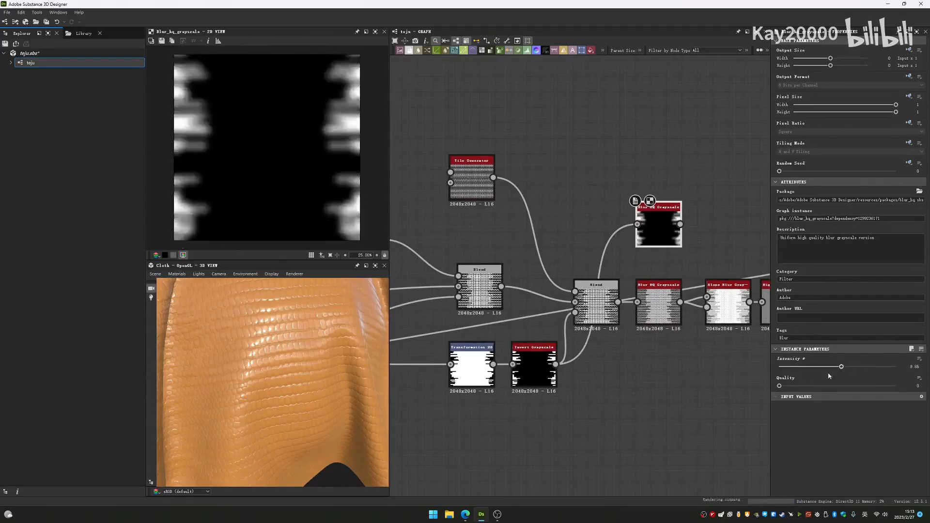
# Step: Preview the Slope Blur Grayscale node and examine its rounded tile edges
pyautogui.moveTo(647, 275); pyautogui.dragTo(462, 275, button='middle')
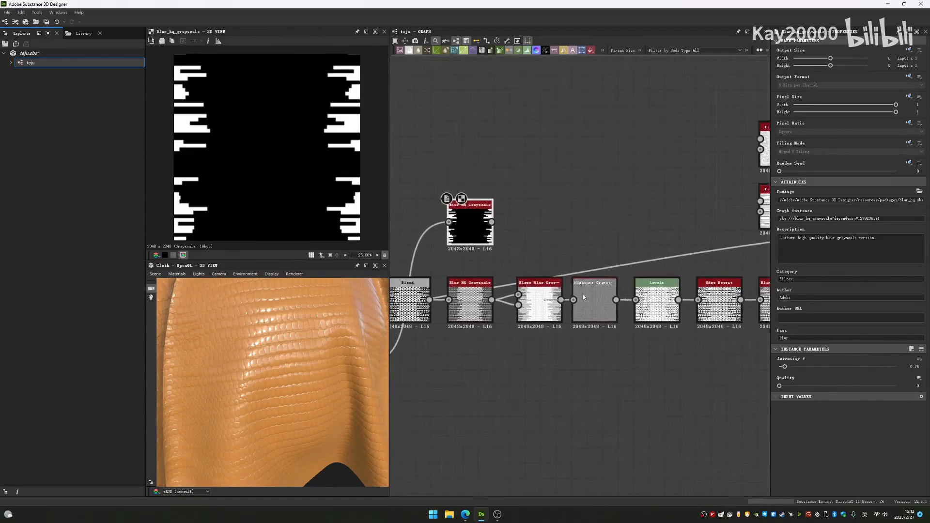
pyautogui.doubleClick(544, 303)
pyautogui.scroll(3, 547, 273)
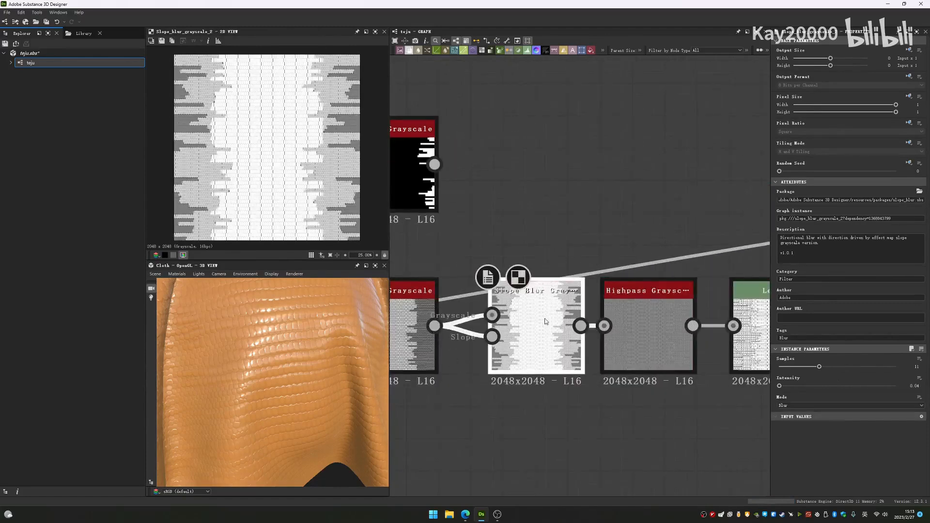
pyautogui.scroll(5, 251, 145)
pyautogui.moveTo(521, 202); pyautogui.dragTo(583, 177, button='middle')
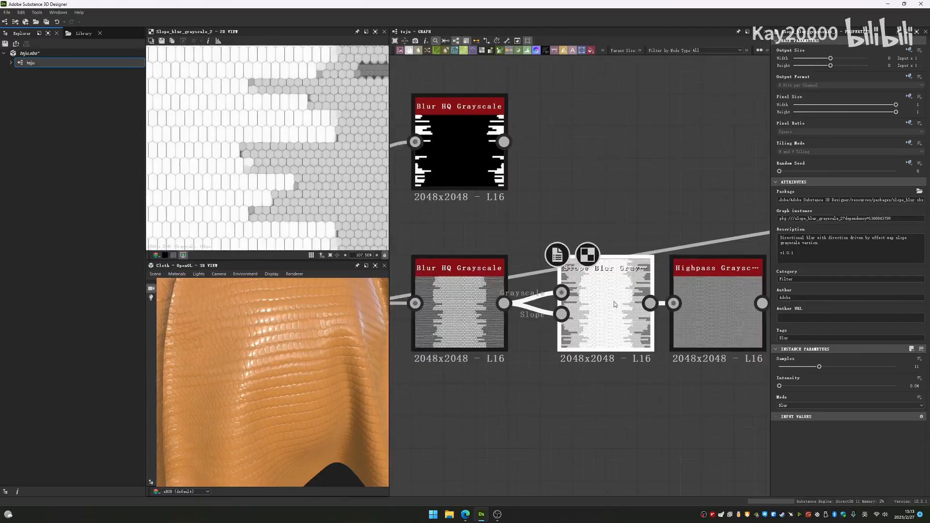
# Step: Duplicate the Slope Blur Grayscale node and feed both its inputs from the new Blur HQ Grayscale node
pyautogui.keyDown('ctrl'); pyautogui.moveTo(614, 301); pyautogui.dragTo(630, 157); pyautogui.keyUp('ctrl')
pyautogui.moveTo(576, 170); pyautogui.dragTo(576, 148)
pyautogui.doubleClick(612, 159)
# Step: Examine the duplicated Slope Blur's mask edges and raise its Samples to the slider's maximum
pyautogui.scroll(-1, 339, 128)
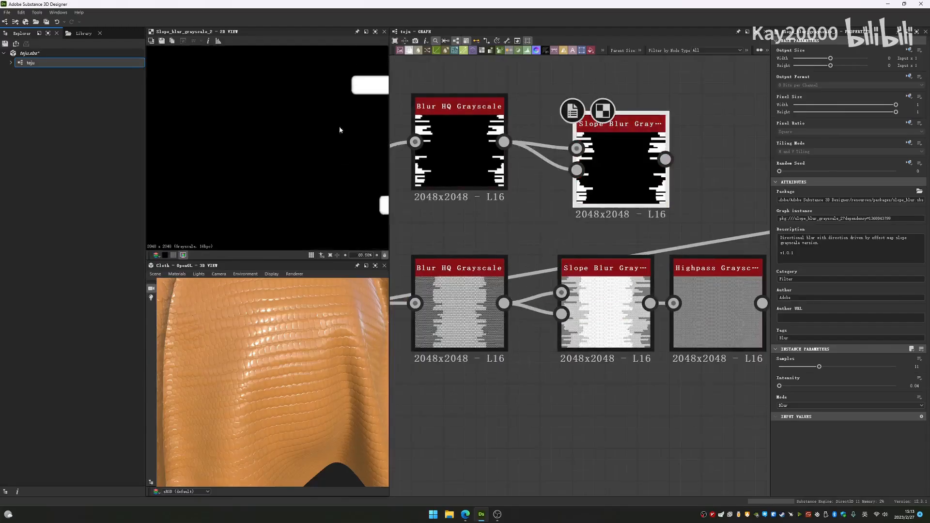
pyautogui.scroll(-3, 339, 127)
pyautogui.moveTo(369, 170); pyautogui.dragTo(298, 158, button='middle')
pyautogui.scroll(3, 298, 157)
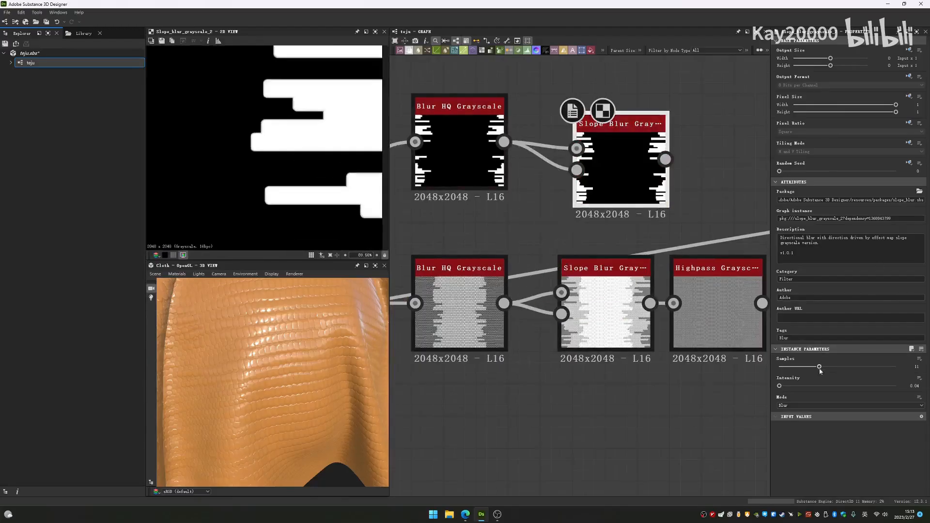
pyautogui.moveTo(868, 366); pyautogui.dragTo(896, 366)
# Step: Add a Gradient Axial node above the new Blur HQ Grayscale node
pyautogui.moveTo(553, 71); pyautogui.dragTo(600, 142, button='middle')
pyautogui.press('space')
pyautogui.write('gra')
pyautogui.click(614, 162)
pyautogui.moveTo(600, 142); pyautogui.dragTo(506, 163)
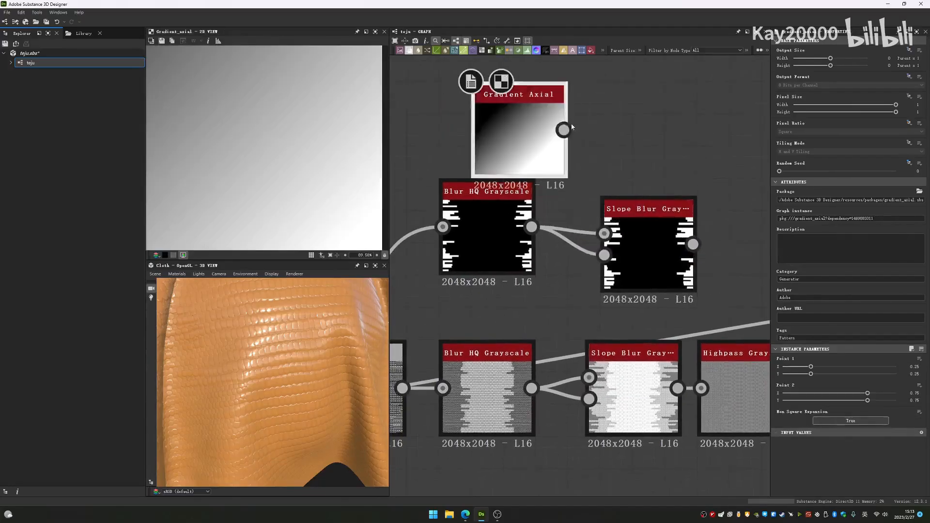
# Step: Feed both inputs of the duplicated Slope Blur from the Gradient Axial node and lower the new Blur HQ Grayscale node clear of the gradient
pyautogui.moveTo(564, 130); pyautogui.dragTo(603, 255)
pyautogui.doubleClick(615, 264)
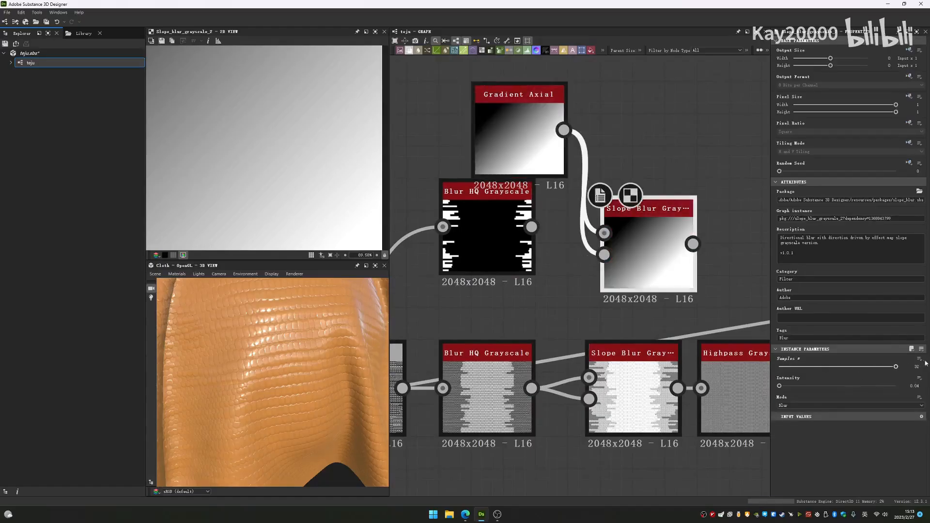
pyautogui.moveTo(507, 214); pyautogui.dragTo(507, 246)
pyautogui.click(523, 140)
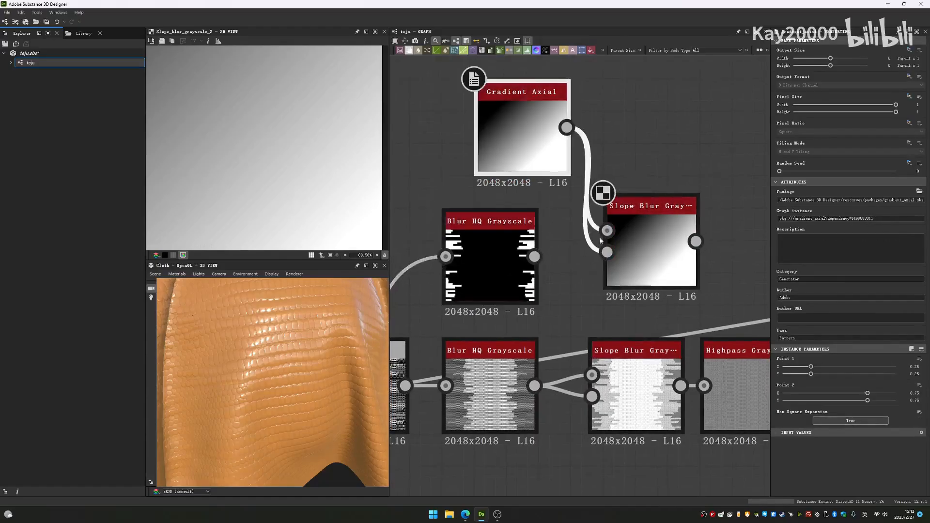
# Step: Add a Brick 2 node below the Gradient Axial and connect it to the duplicated Slope Blur's Grayscale input
pyautogui.moveTo(460, 237); pyautogui.dragTo(577, 303, button='middle')
pyautogui.moveTo(577, 303); pyautogui.dragTo(450, 274)
pyautogui.press('space')
pyautogui.write('bri')
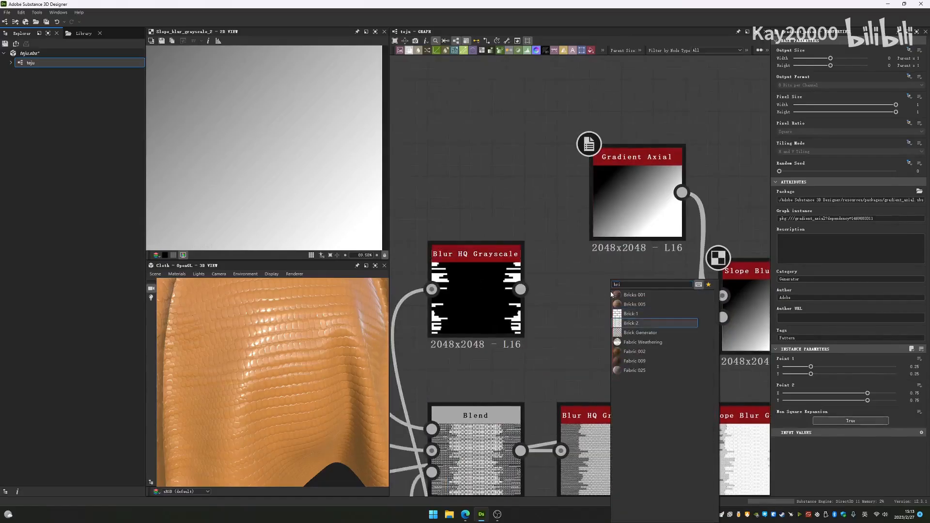
pyautogui.click(659, 322)
pyautogui.moveTo(659, 323); pyautogui.dragTo(571, 313, button='middle')
pyautogui.moveTo(561, 311); pyautogui.dragTo(633, 285)
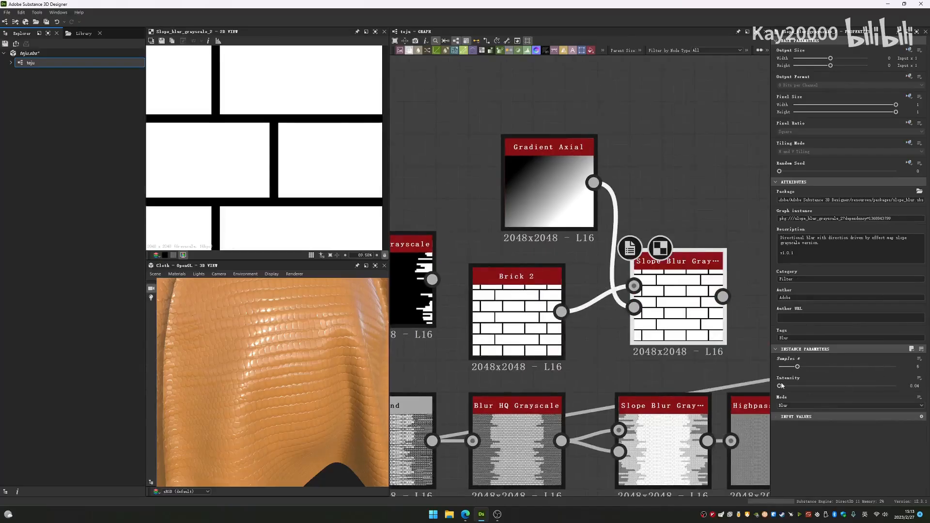
# Step: Set the brick Slope Blur's Samples to 4 and raise its Intensity to 16
pyautogui.moveTo(779, 386); pyautogui.dragTo(871, 385)
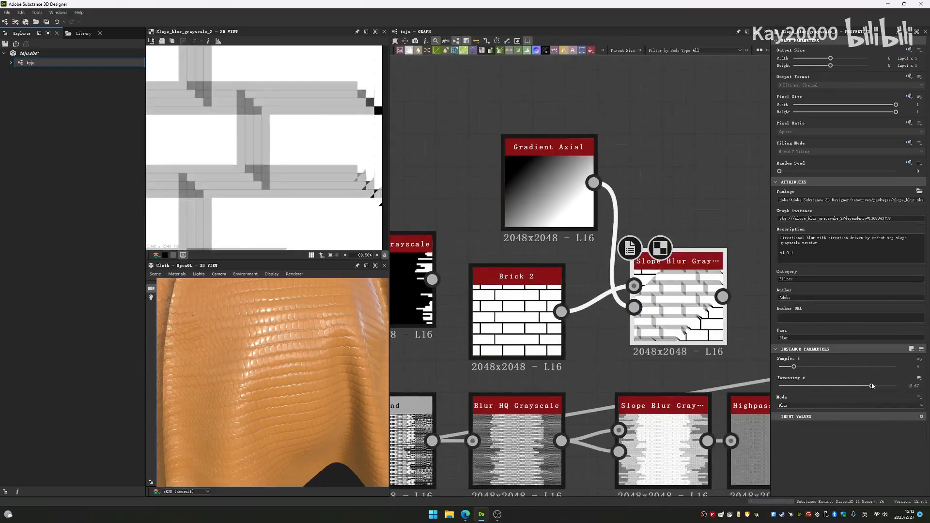
pyautogui.scroll(-3, 254, 127)
pyautogui.scroll(-2, 254, 127)
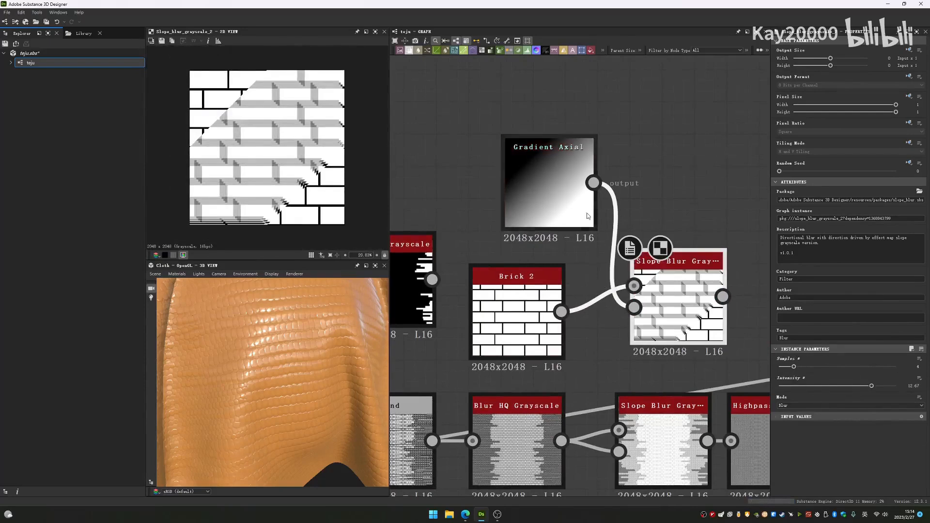
pyautogui.moveTo(871, 386); pyautogui.dragTo(911, 376)
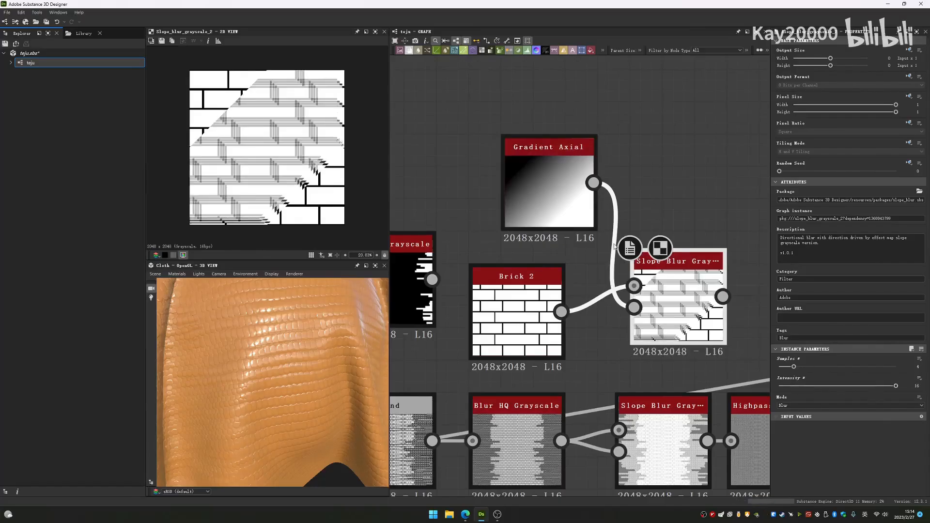
# Step: Reposition the Gradient Axial's points to about (0.28, 0.61) and (0.37, 0) so the gradient runs nearly vertically
pyautogui.click(586, 208)
pyautogui.moveTo(308, 189); pyautogui.dragTo(247, 69)
pyautogui.moveTo(228, 109); pyautogui.dragTo(226, 113)
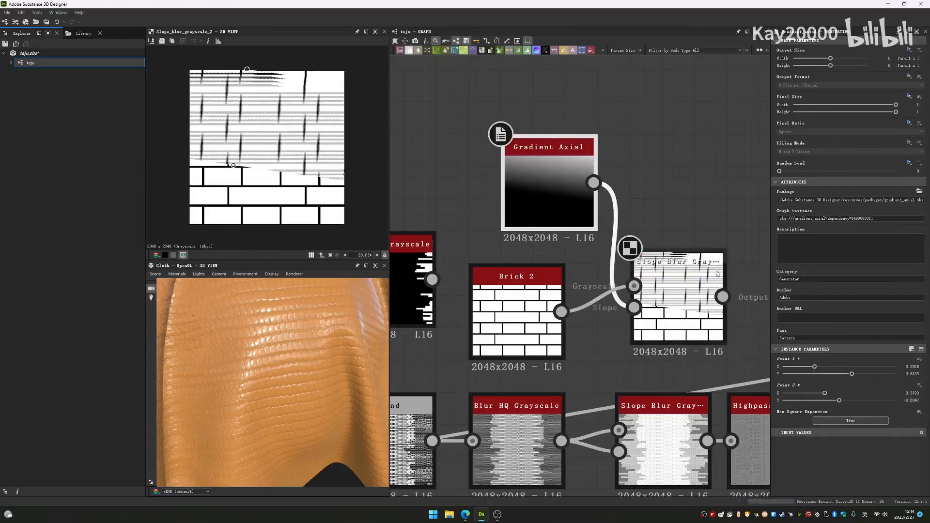
# Step: Compare the Min and Max modes on the brick Slope Blur, settle on Min, and raise Samples to 32
pyautogui.click(678, 272)
pyautogui.click(799, 405)
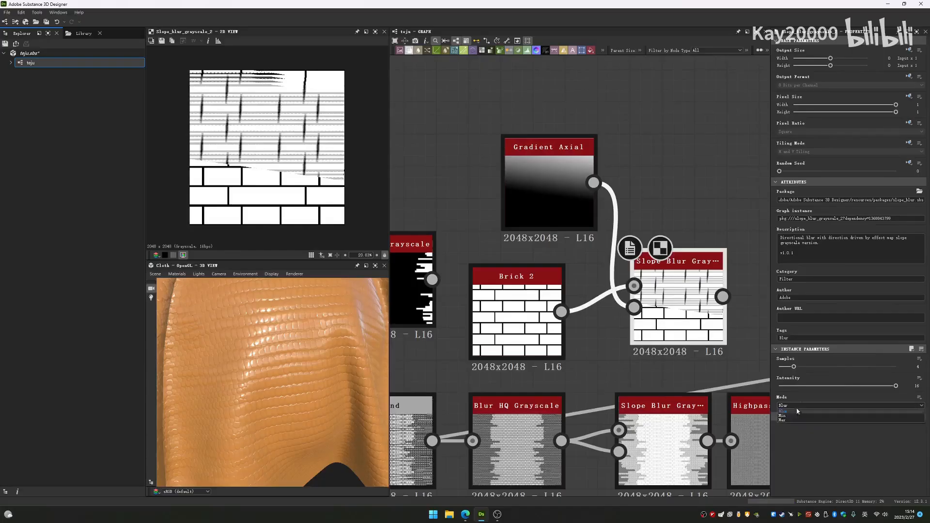
pyautogui.click(794, 417)
pyautogui.click(800, 406)
pyautogui.click(800, 420)
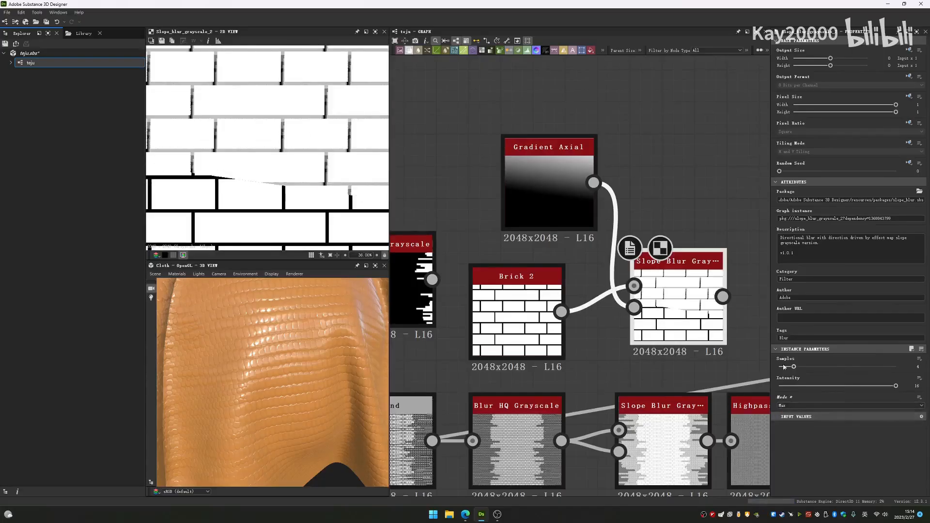
pyautogui.click(800, 405)
pyautogui.click(800, 412)
pyautogui.moveTo(794, 366); pyautogui.dragTo(922, 371)
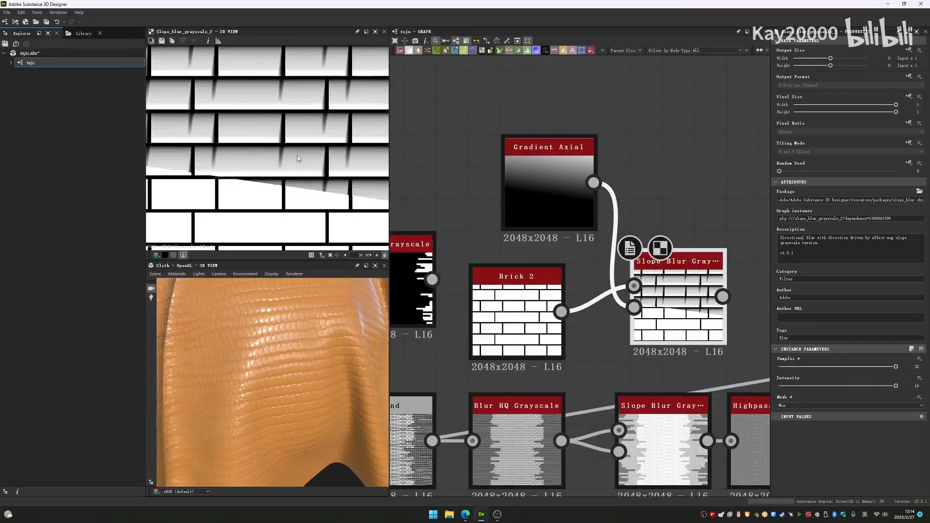
# Step: Alternate the preview between the scale chain's Slope Blur and its Blur HQ Grayscale input to compare the tile edges
pyautogui.moveTo(655, 437); pyautogui.dragTo(643, 345, button='middle')
pyautogui.doubleClick(643, 345)
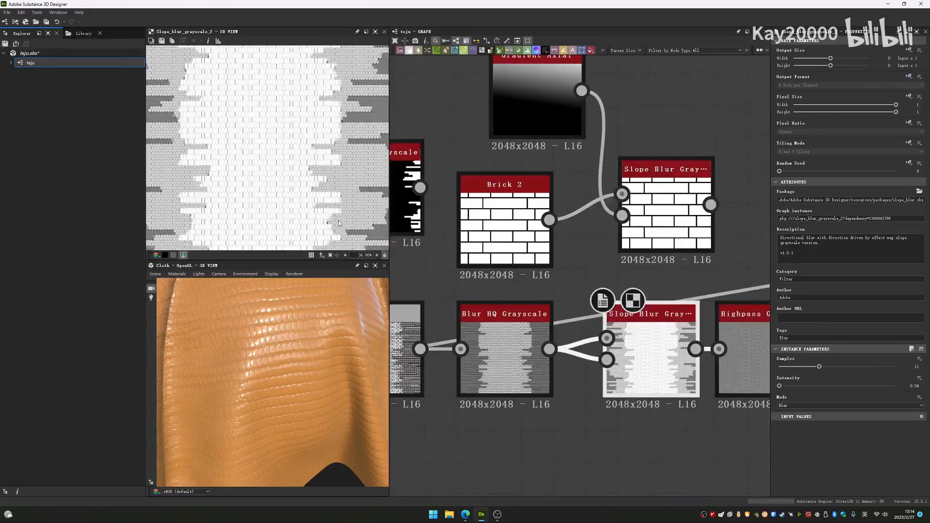
pyautogui.scroll(2, 670, 288)
pyautogui.doubleClick(578, 392)
pyautogui.scroll(14, 302, 203)
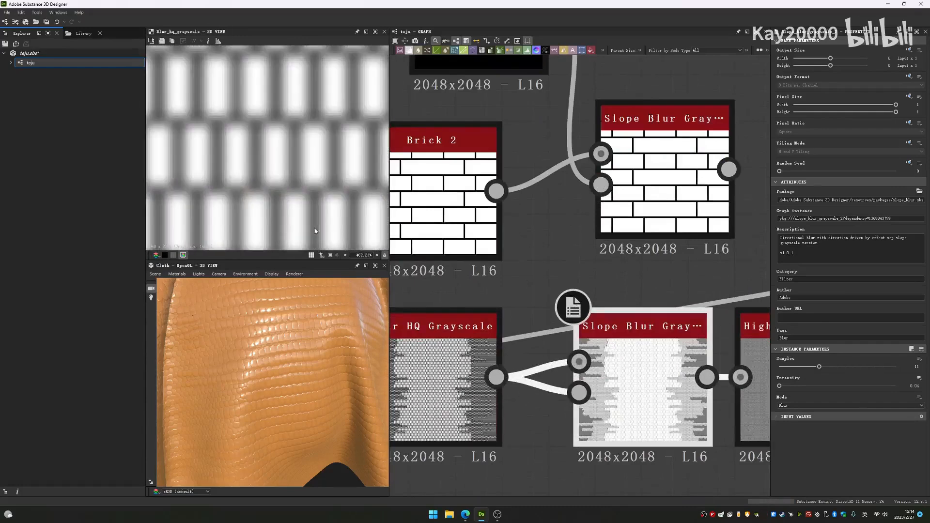
pyautogui.doubleClick(580, 361)
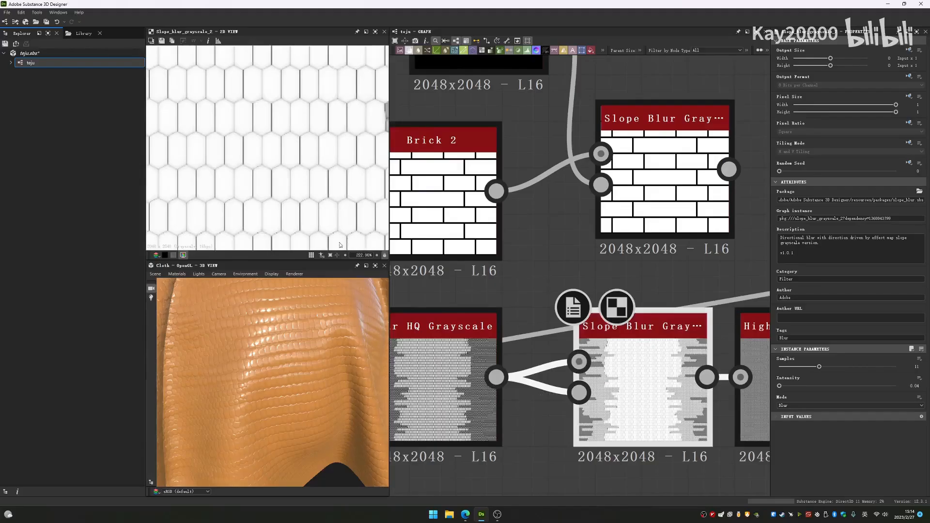
pyautogui.doubleClick(584, 369)
pyautogui.scroll(1, 291, 146)
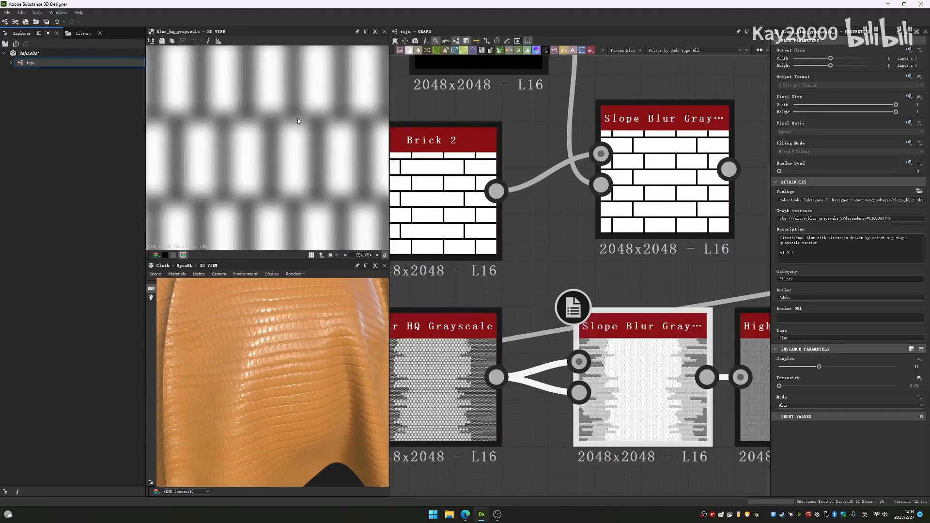
pyautogui.doubleClick(635, 362)
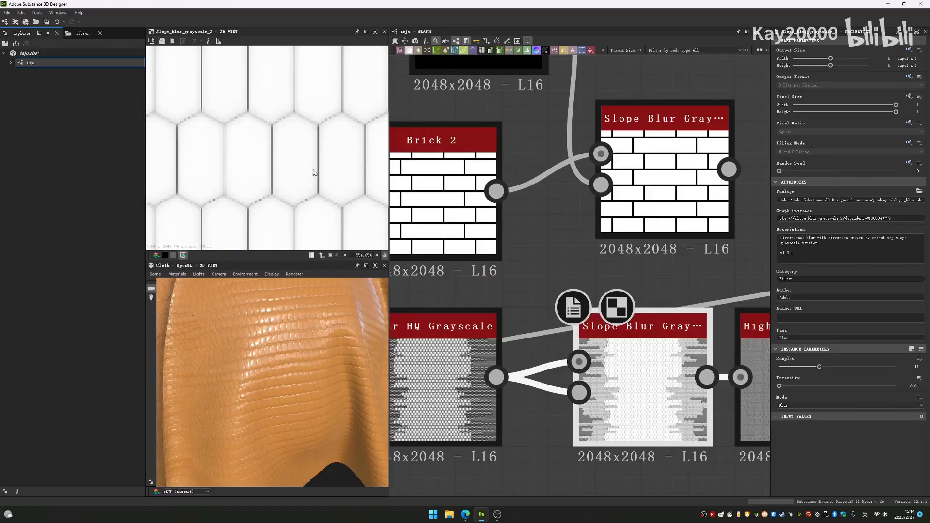
pyautogui.scroll(-3, 341, 181)
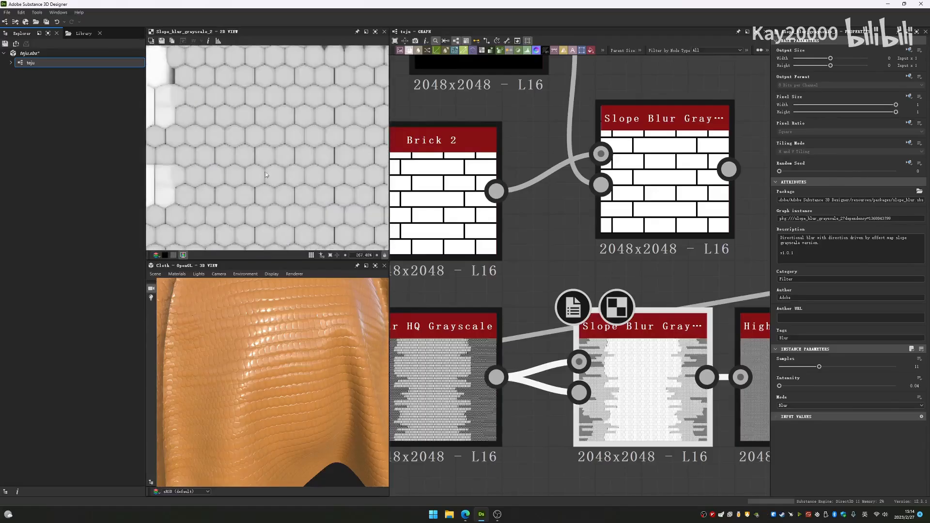
pyautogui.scroll(-3, 630, 309)
# Step: Preview the Blur HQ Grayscale and Blend nodes, and inspect the Slope Blur result where the two tile patterns meet
pyautogui.click(630, 313)
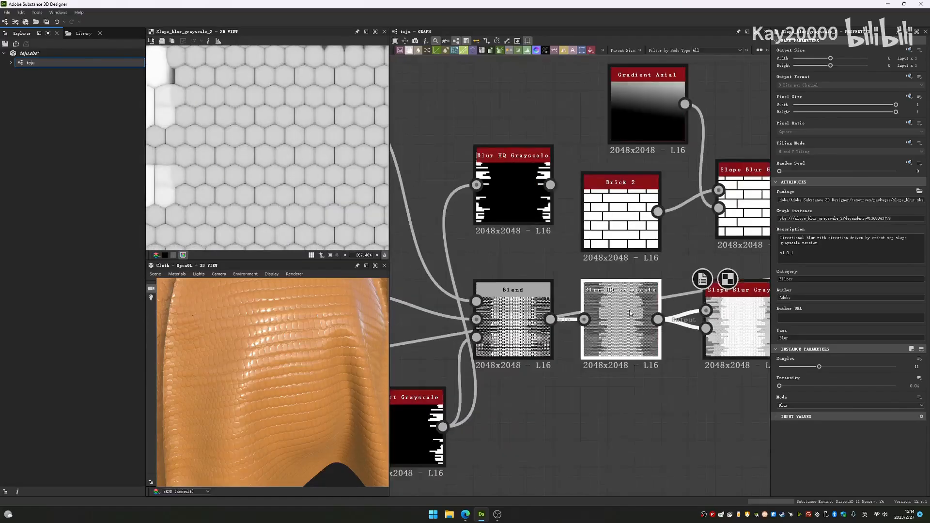
pyautogui.doubleClick(631, 313)
pyautogui.doubleClick(514, 319)
pyautogui.moveTo(741, 320); pyautogui.dragTo(579, 297, button='middle')
pyautogui.doubleClick(580, 300)
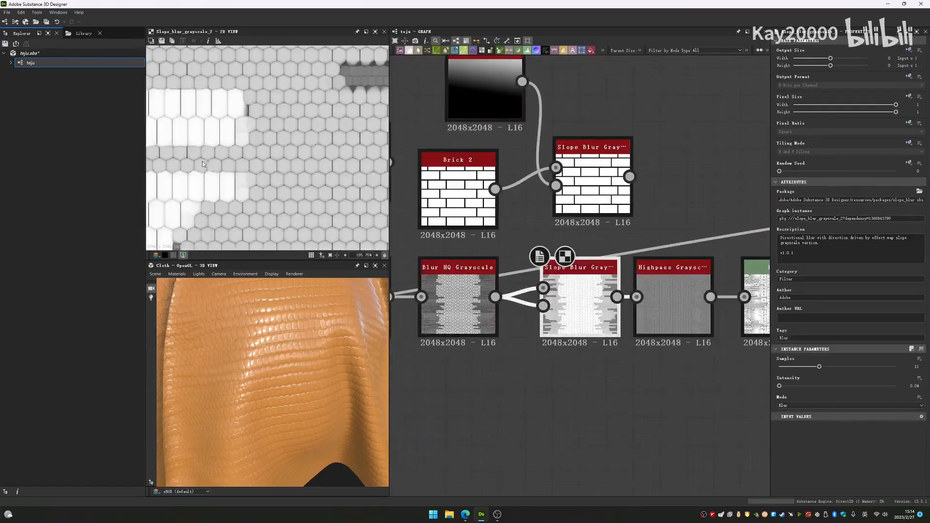
pyautogui.scroll(5, 243, 176)
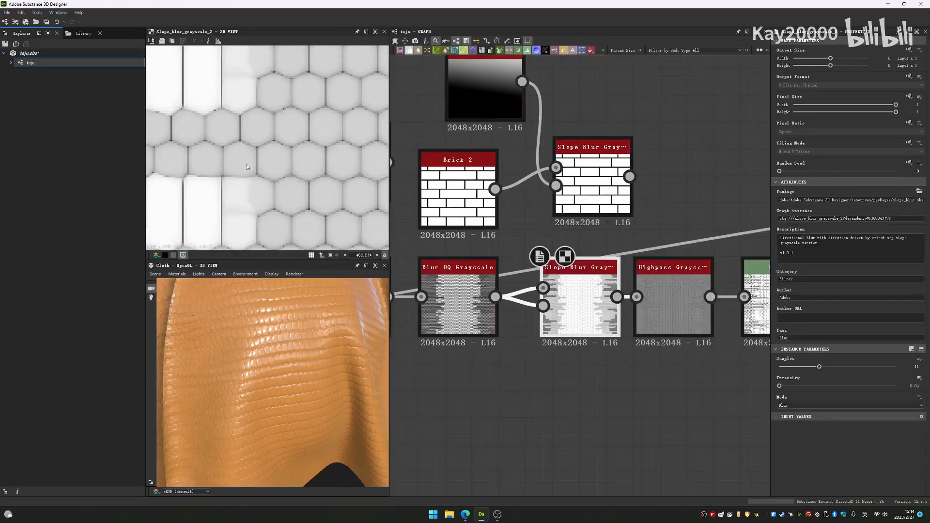
pyautogui.moveTo(247, 165); pyautogui.dragTo(252, 189, button='middle')
pyautogui.moveTo(254, 104); pyautogui.dragTo(262, 213, button='middle')
# Step: Preview the Highpass Grayscale node and examine its evened-out tile tones overall and close up
pyautogui.moveTo(614, 284)
pyautogui.mouseDown(button='middle')
pyautogui.moveTo(429, 286)
pyautogui.moveTo(535, 290)
pyautogui.mouseUp(button='middle')
pyautogui.doubleClick(502, 306)
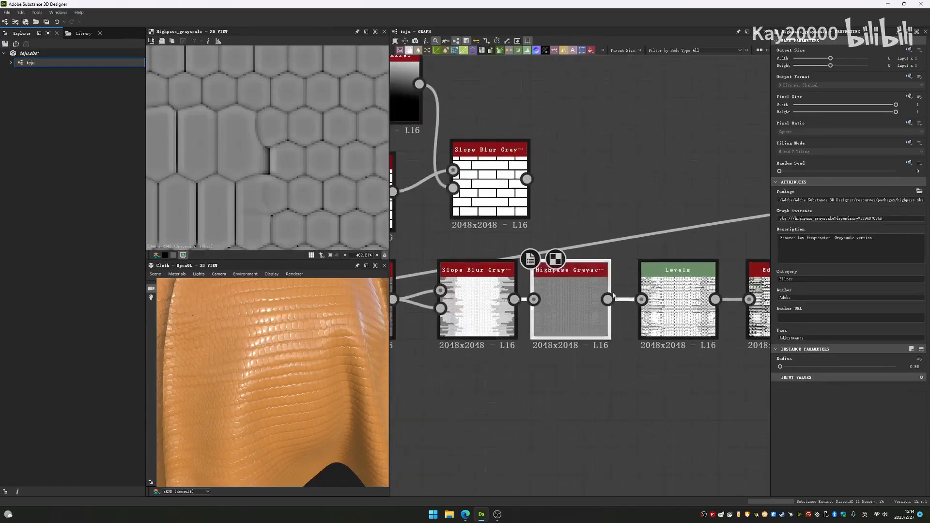
pyautogui.scroll(-4, 588, 300)
pyautogui.scroll(-10, 284, 170)
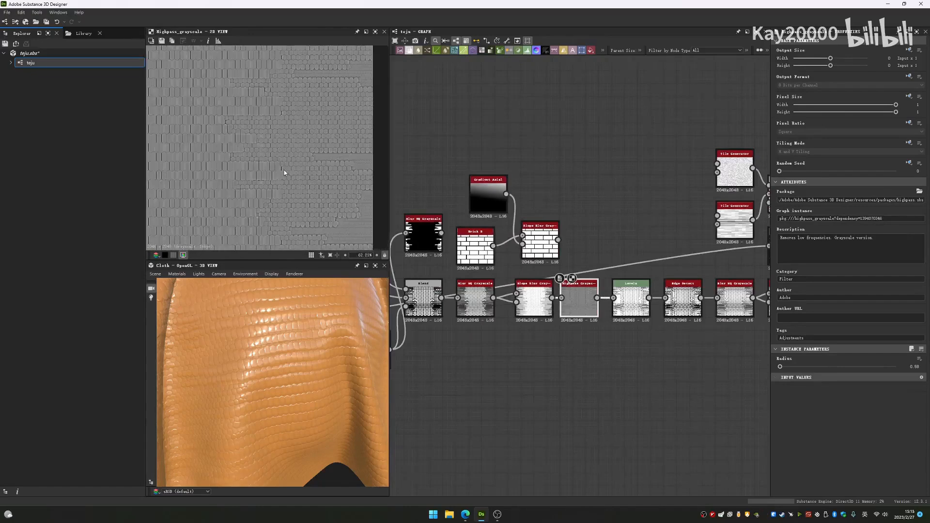
pyautogui.scroll(8, 236, 166)
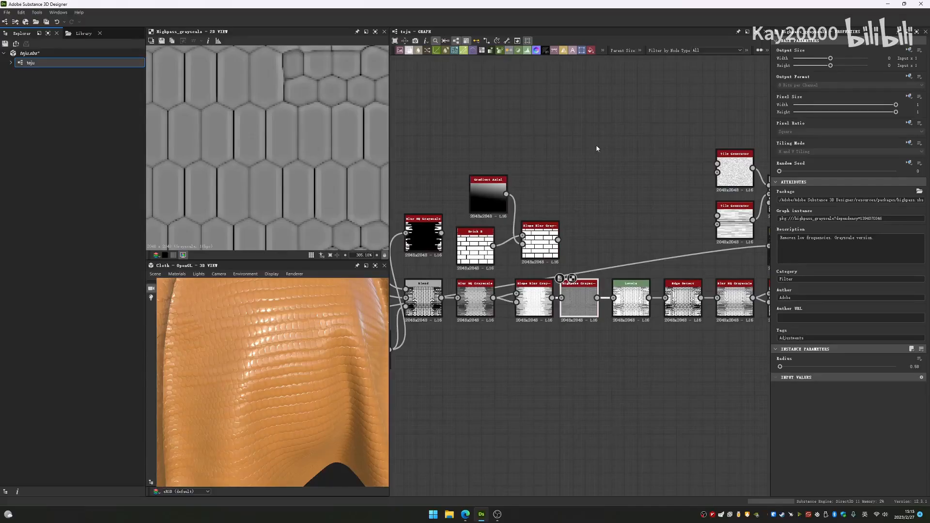
# Step: Delete the unused demonstration Blur HQ Grayscale node beside the Brick 2 example
pyautogui.moveTo(473, 155); pyautogui.dragTo(556, 150, button='middle')
pyautogui.moveTo(510, 229); pyautogui.dragTo(485, 189)
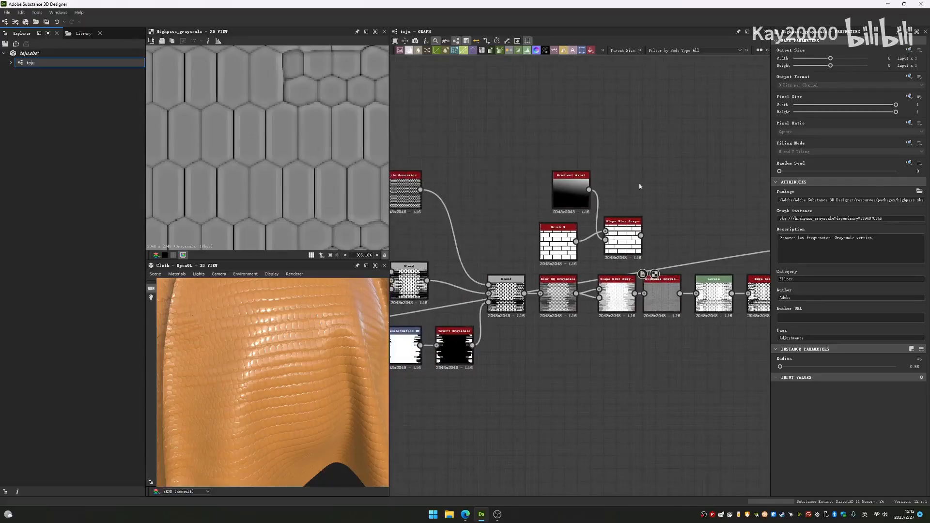
pyautogui.moveTo(639, 186); pyautogui.dragTo(544, 178, button='middle')
# Step: Examine the seams between the elongated scales in the Highpass result at several magnifications
pyautogui.scroll(3, 337, 132)
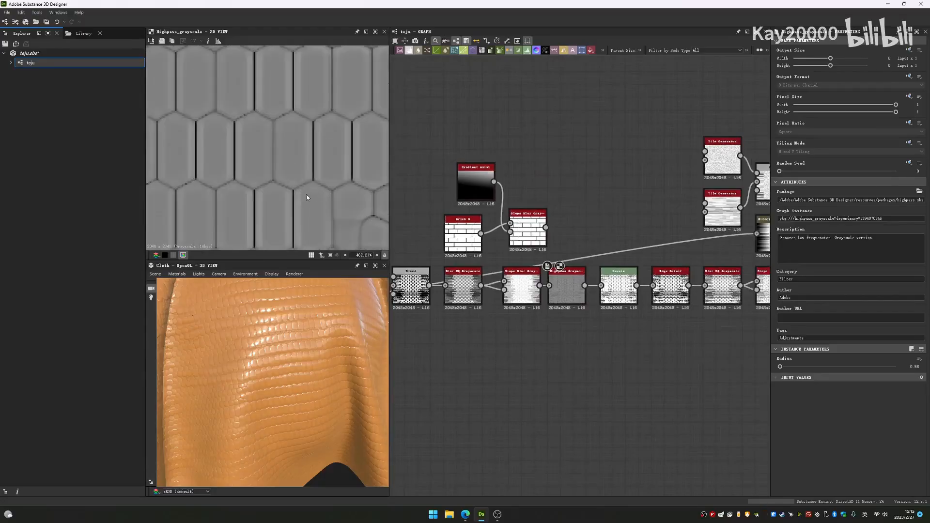
pyautogui.scroll(-6, 294, 206)
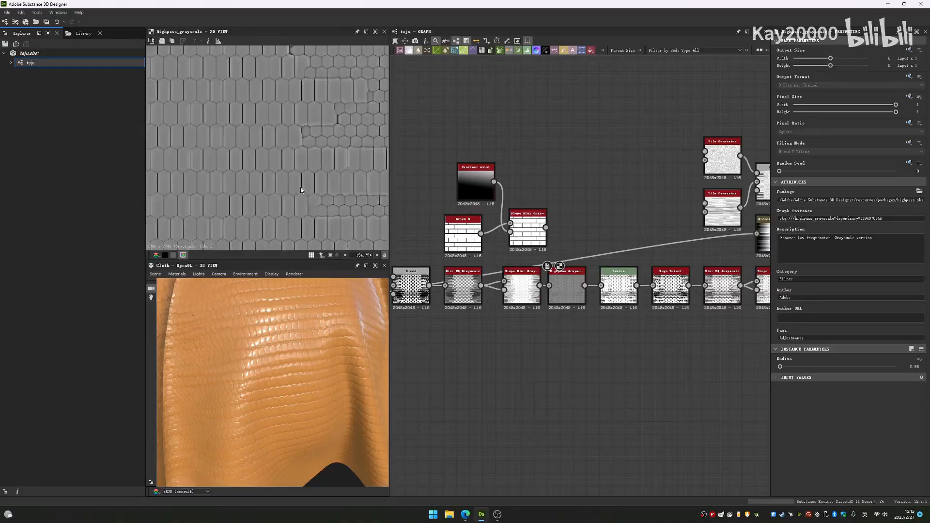
pyautogui.scroll(3, 300, 187)
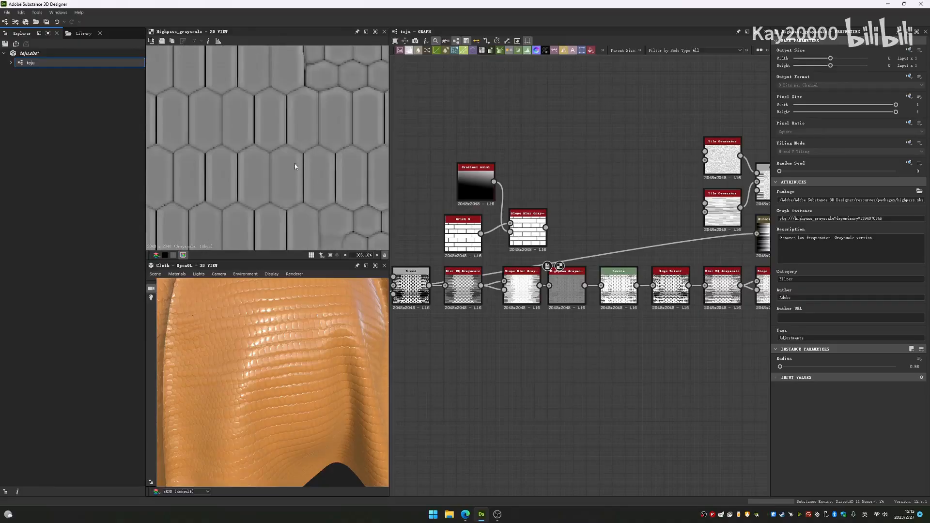
pyautogui.scroll(5, 521, 296)
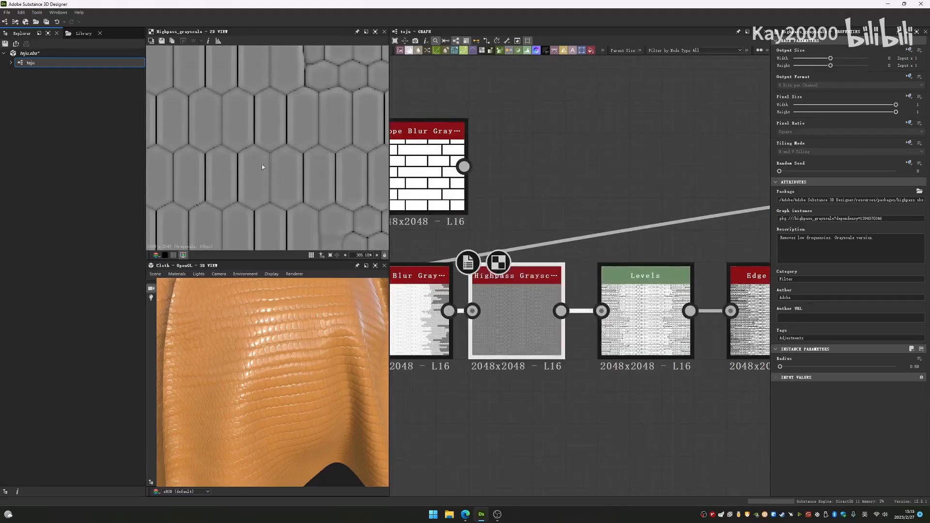
# Step: Preview the Levels node and examine its high-contrast scale outlines close up
pyautogui.scroll(-9, 230, 193)
pyautogui.doubleClick(655, 306)
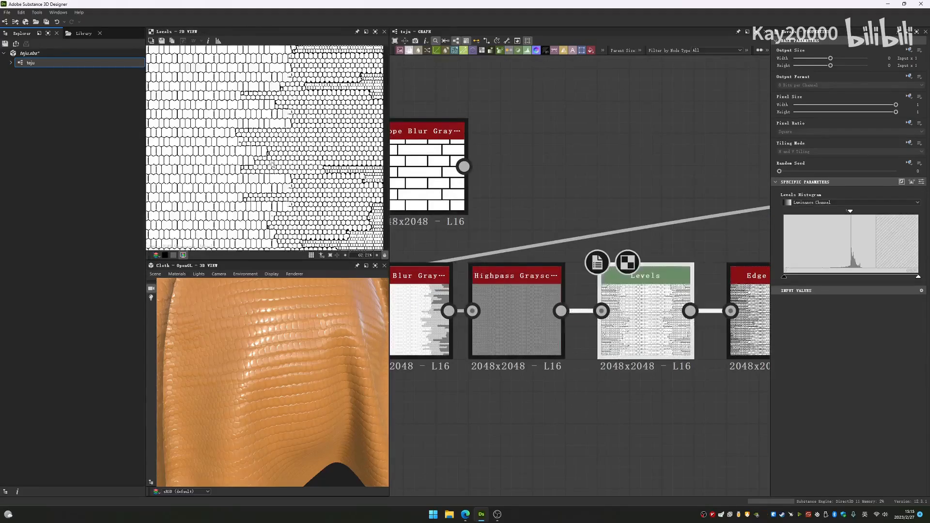
pyautogui.scroll(4, 272, 173)
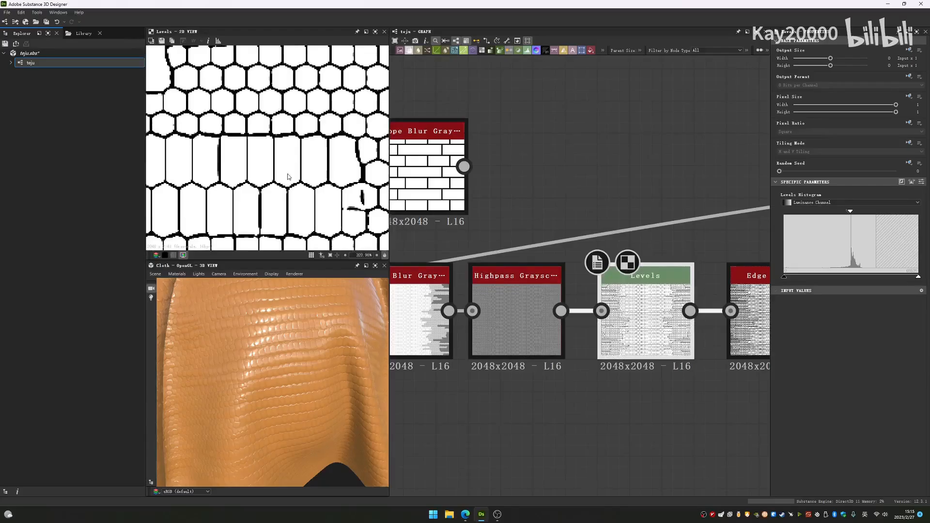
pyautogui.scroll(5, 281, 183)
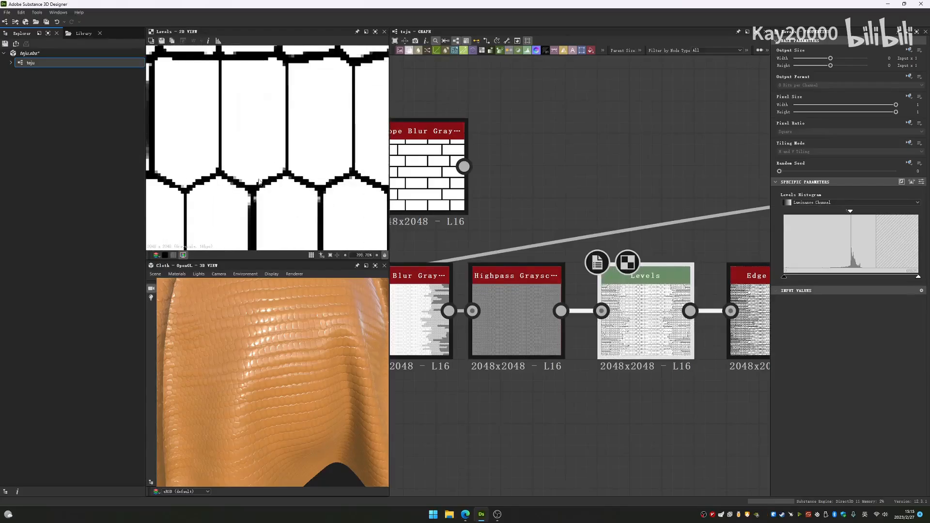
# Step: Switch the preview between the Highpass and Slope Blur Grayscale nodes to compare their scale seams
pyautogui.doubleClick(501, 310)
pyautogui.doubleClick(421, 303)
pyautogui.scroll(-5, 299, 189)
pyautogui.scroll(5, 268, 206)
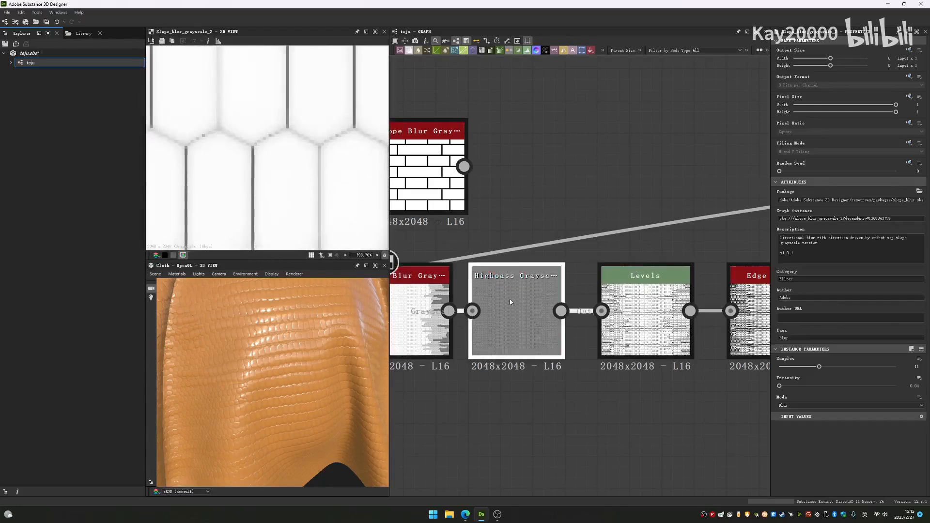
pyautogui.doubleClick(508, 302)
pyautogui.doubleClick(420, 310)
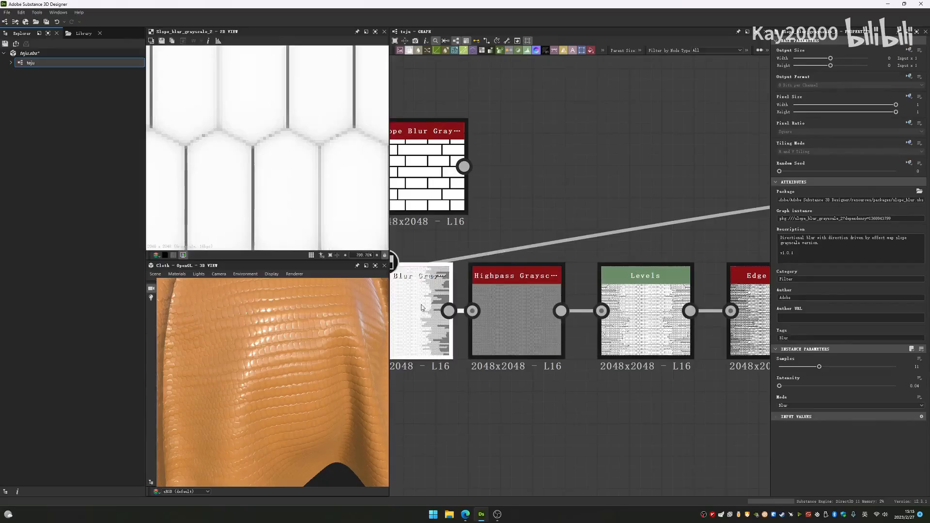
pyautogui.scroll(-1, 278, 197)
pyautogui.scroll(-10, 279, 197)
# Step: Return the preview to the Levels node and inspect the varying thickness of the scale outlines
pyautogui.doubleClick(645, 310)
pyautogui.scroll(7, 294, 180)
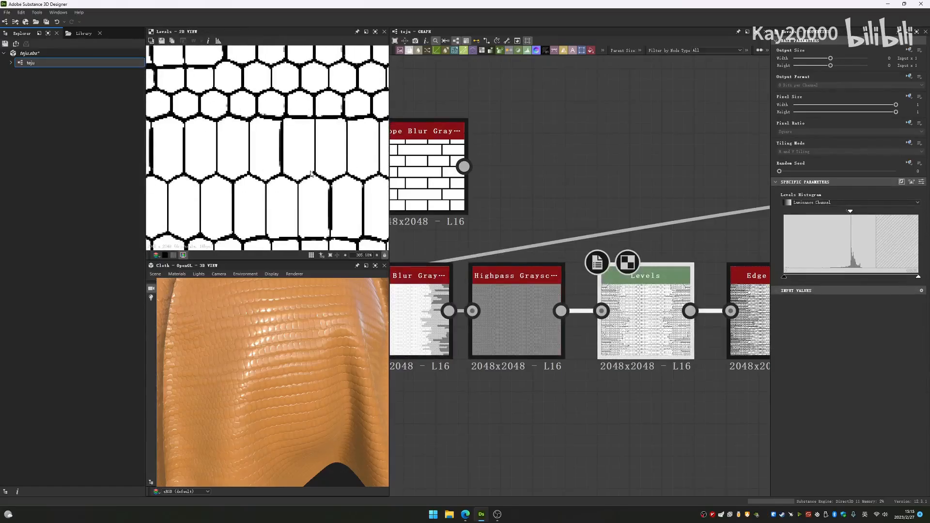
pyautogui.scroll(3, 290, 178)
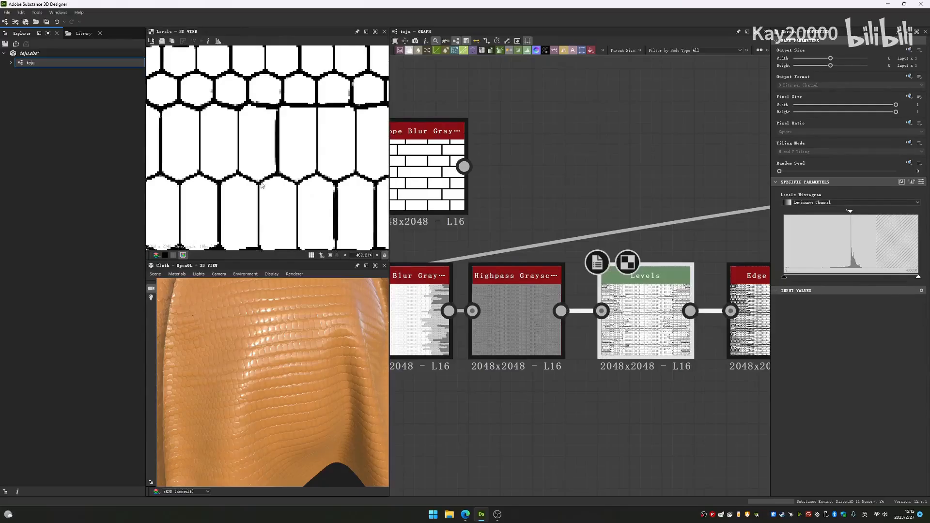
# Step: Examine the Levels outlines across the scale pattern, and preview the Edge Detect node that follows it
pyautogui.scroll(-3, 262, 165)
pyautogui.scroll(-3, 250, 192)
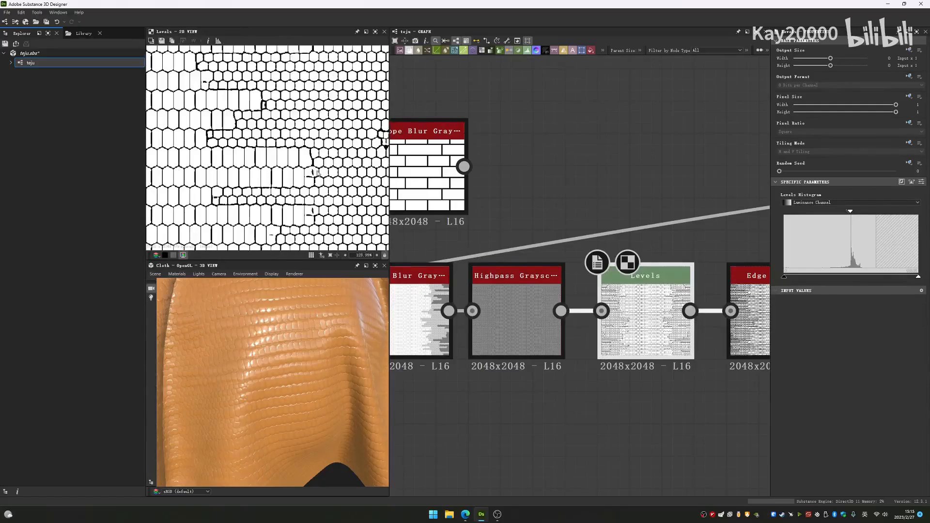
pyautogui.scroll(3, 317, 172)
pyautogui.moveTo(651, 310); pyautogui.dragTo(466, 294, button='middle')
pyautogui.doubleClick(576, 298)
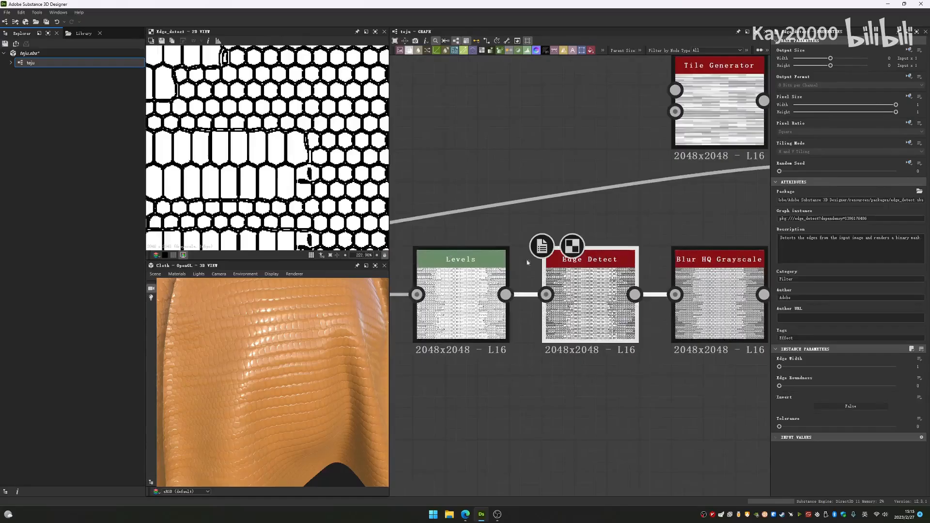
# Step: Add a second Edge Detect node, feed it the brick demo's Slope Blur Grayscale output and preview it
pyautogui.moveTo(580, 228); pyautogui.dragTo(570, 186, button='middle')
pyautogui.click(573, 370)
pyautogui.press('space')
pyautogui.write('ed')
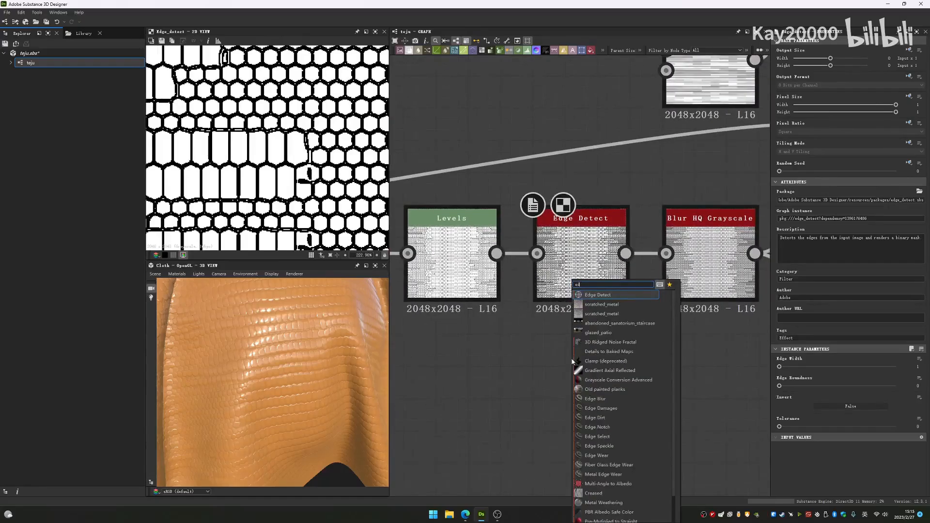
pyautogui.press('Return')
pyautogui.moveTo(575, 367); pyautogui.dragTo(590, 398)
pyautogui.scroll(-4, 508, 294)
pyautogui.moveTo(417, 218); pyautogui.dragTo(538, 243, button='middle')
pyautogui.click(513, 234)
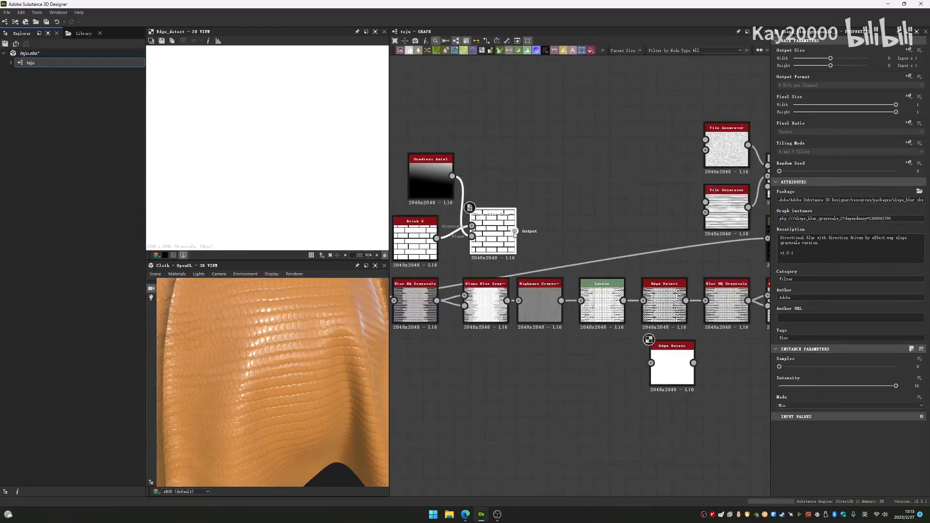
pyautogui.click(661, 376)
pyautogui.scroll(-6, 295, 162)
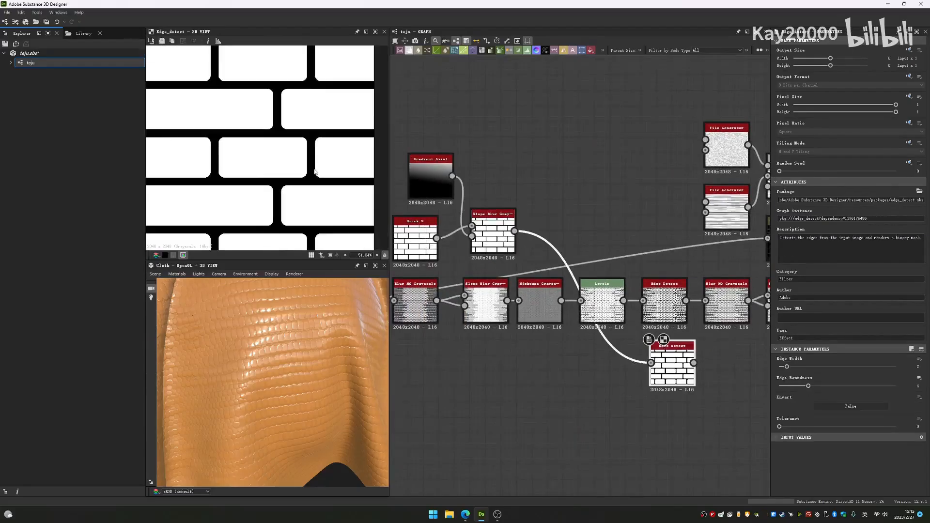
# Step: Set the demo Edge Detect's Edge Roundness to 0 and Edge Width to about 2, trying Invert on and back off
pyautogui.moveTo(808, 386); pyautogui.dragTo(781, 367)
pyautogui.scroll(5, 289, 193)
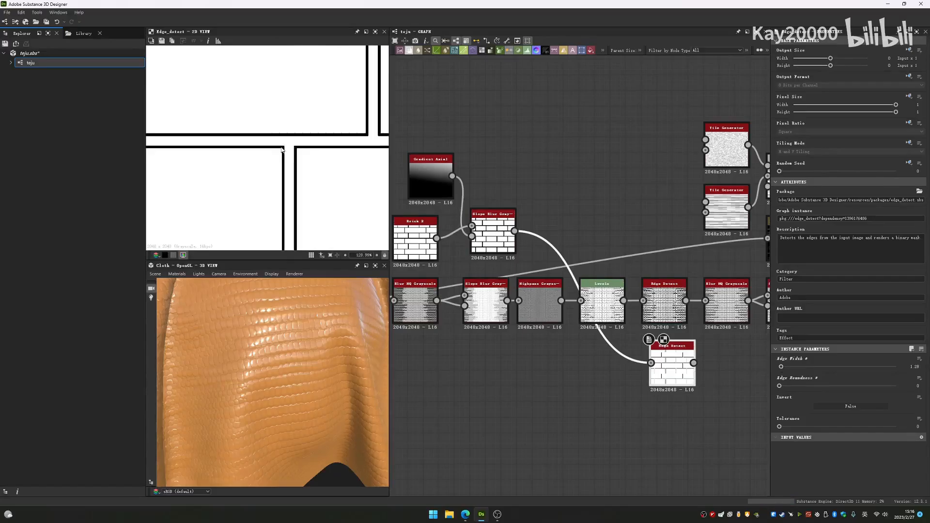
pyautogui.moveTo(780, 366); pyautogui.dragTo(786, 367)
pyautogui.click(836, 409)
pyautogui.scroll(-3, 297, 163)
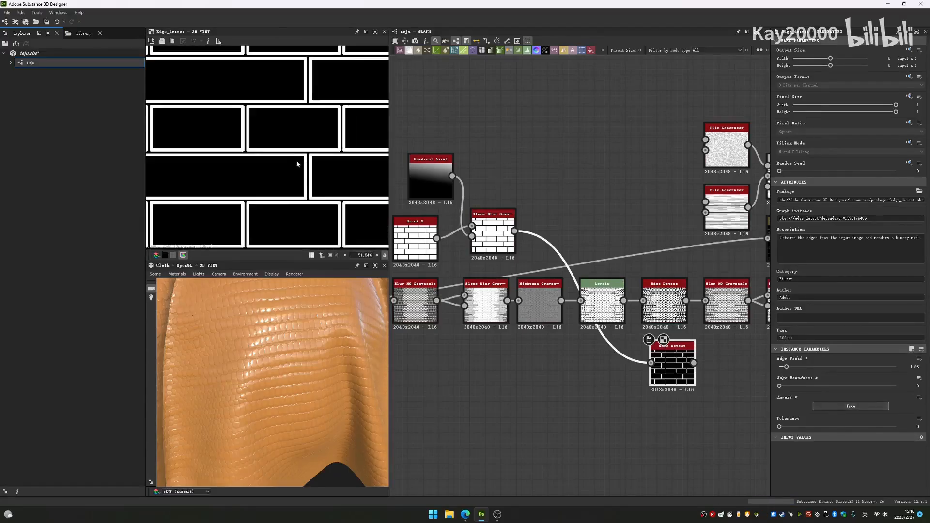
pyautogui.click(839, 405)
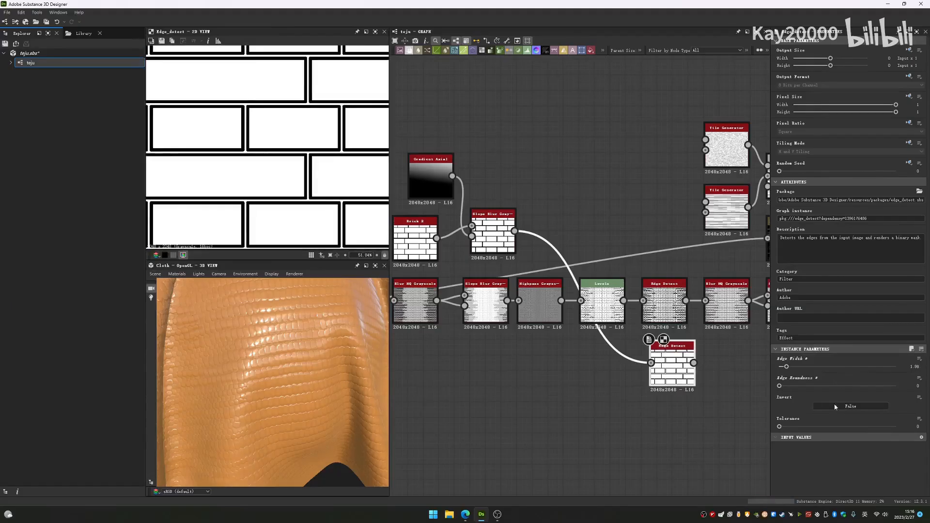
# Step: Set the demo Edge Detect's Edge Roundness to about 11 and place the node beside the brick demo's Slope Blur Grayscale
pyautogui.moveTo(783, 386); pyautogui.dragTo(859, 386)
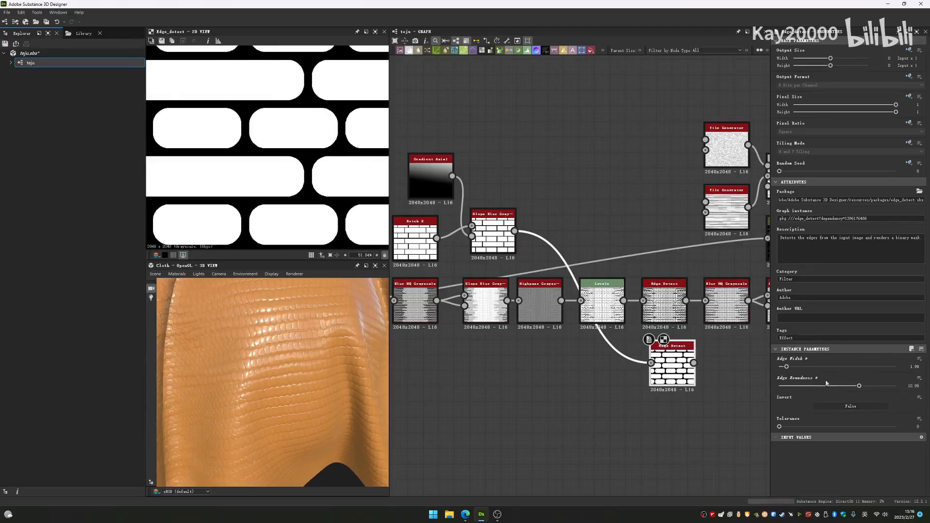
pyautogui.moveTo(687, 372); pyautogui.dragTo(641, 351, button='middle')
pyautogui.moveTo(636, 352); pyautogui.dragTo(500, 212)
pyautogui.scroll(4, 511, 217)
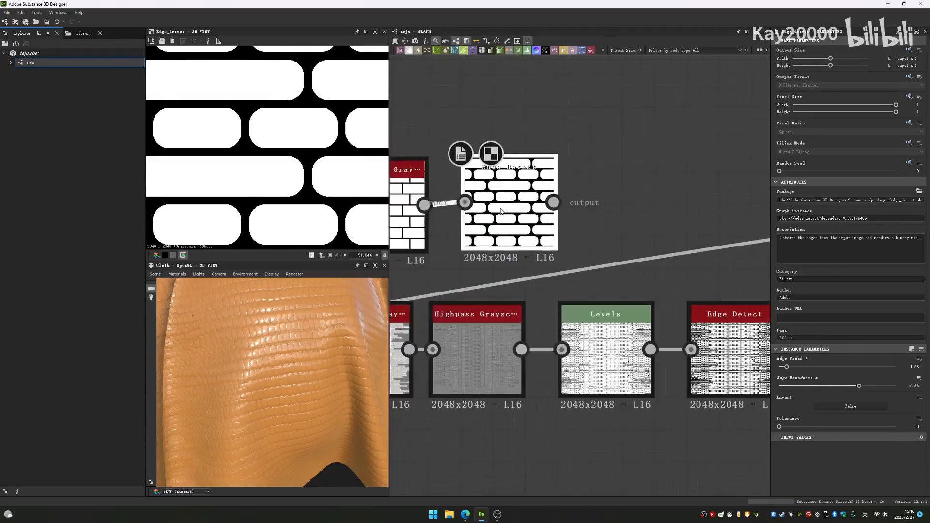
# Step: Compare the main chain's Edge Detect result with the Levels outlines close up on the elongated scales
pyautogui.moveTo(726, 349); pyautogui.dragTo(602, 326, button='middle')
pyautogui.doubleClick(611, 334)
pyautogui.scroll(10, 292, 169)
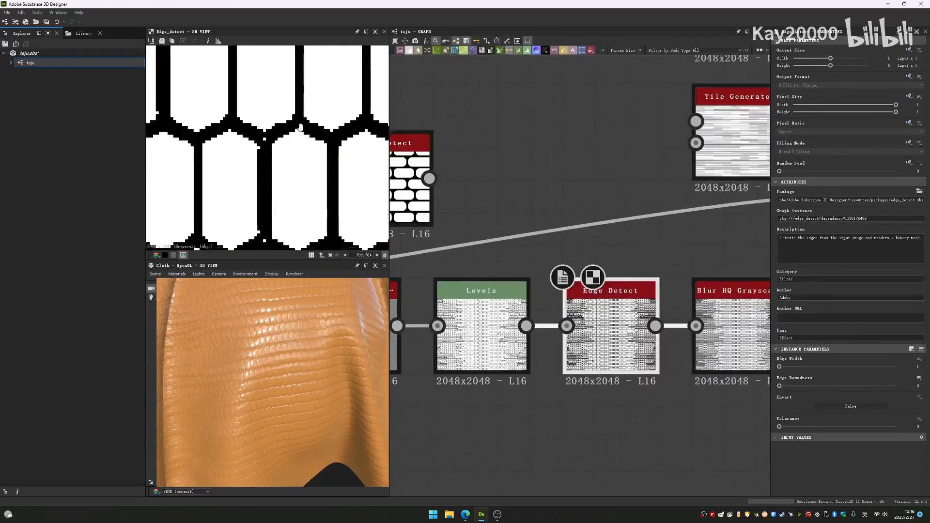
pyautogui.moveTo(300, 127); pyautogui.dragTo(301, 88, button='middle')
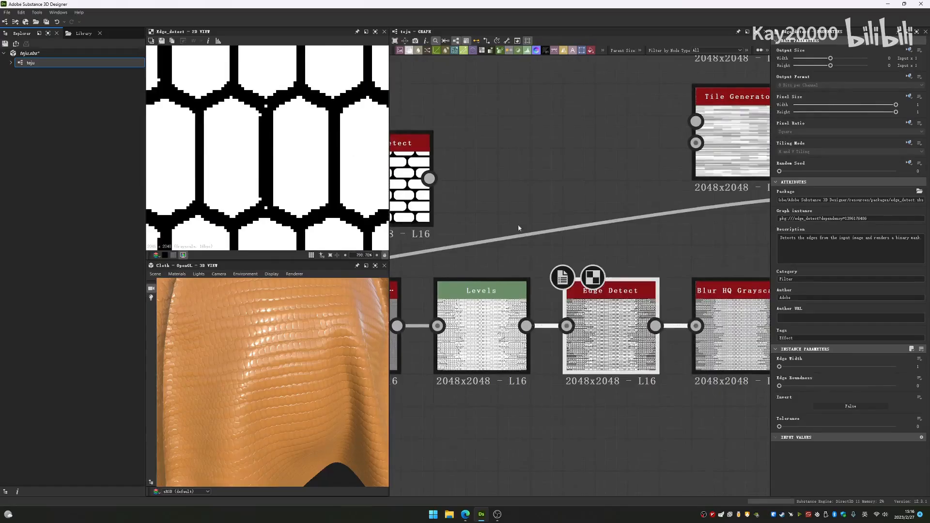
pyautogui.doubleClick(481, 329)
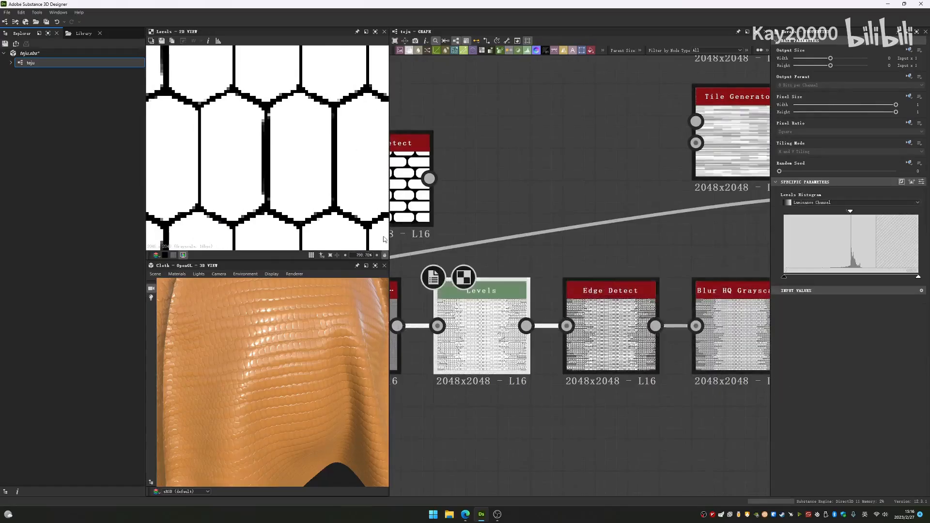
pyautogui.click(576, 318)
pyautogui.doubleClick(610, 325)
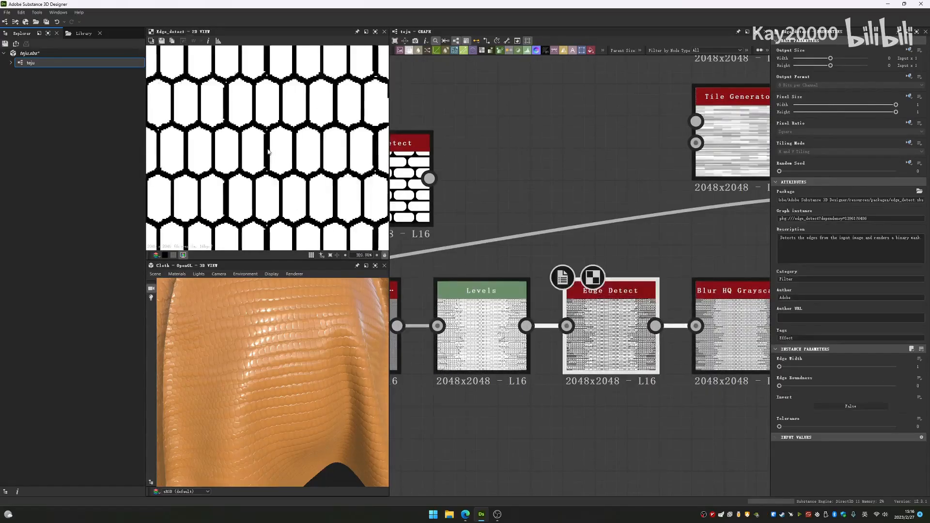
pyautogui.scroll(3, 267, 141)
# Step: Preview the Blur HQ Grayscale node after Edge Detect, followed by the Slope Blur Grayscale node it feeds
pyautogui.moveTo(728, 304); pyautogui.dragTo(556, 262, button='middle')
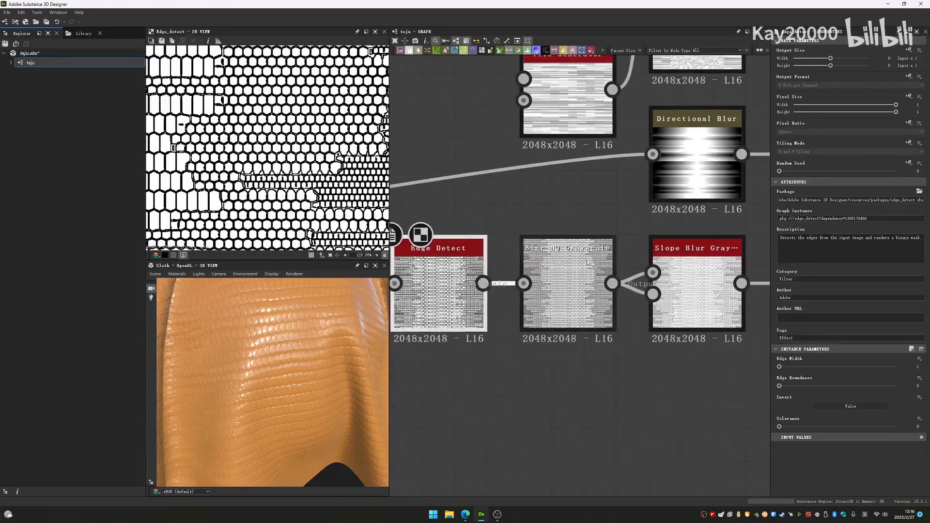
pyautogui.doubleClick(555, 261)
pyautogui.scroll(4, 267, 145)
pyautogui.moveTo(722, 273); pyautogui.dragTo(646, 269, button='middle')
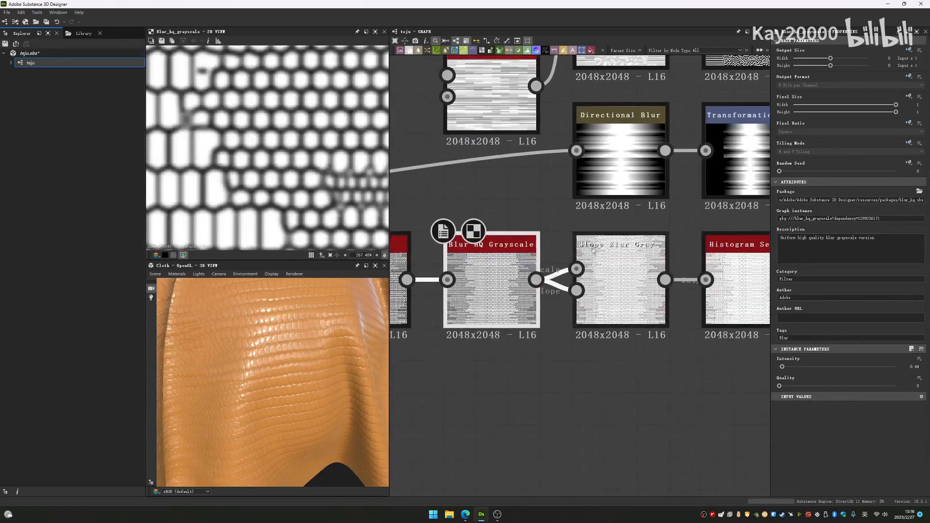
pyautogui.doubleClick(620, 272)
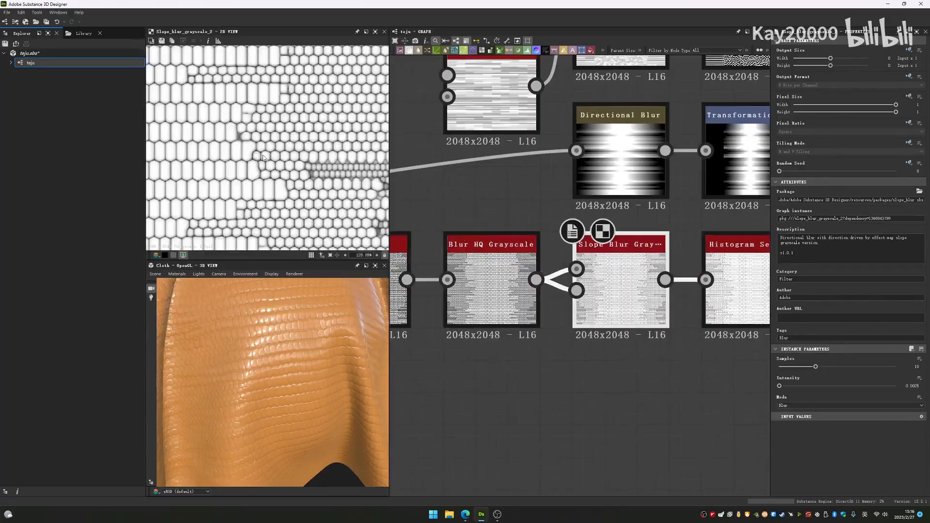
# Step: Compare the hexagonal scales up close in the Edge Detect, Blur HQ Grayscale and Slope Blur Grayscale nodes
pyautogui.moveTo(419, 183); pyautogui.dragTo(531, 193, button='middle')
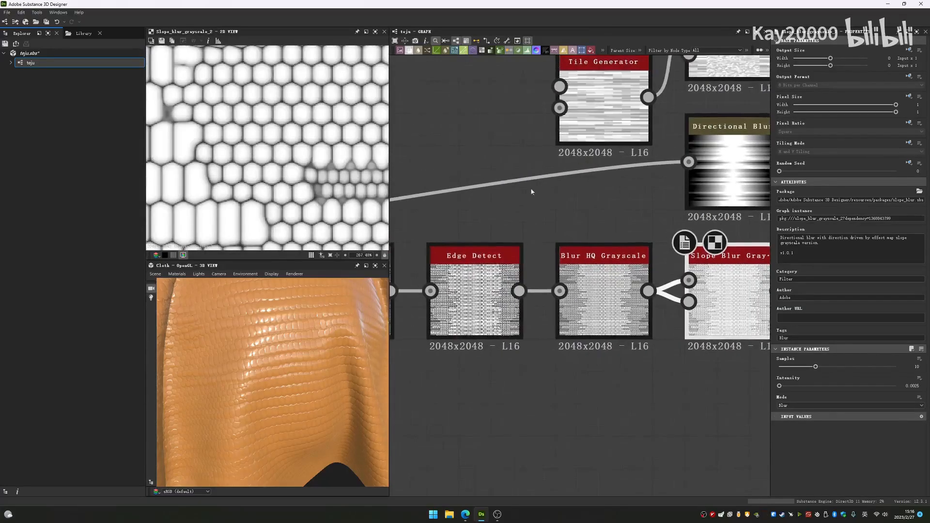
pyautogui.doubleClick(494, 288)
pyautogui.scroll(8, 320, 189)
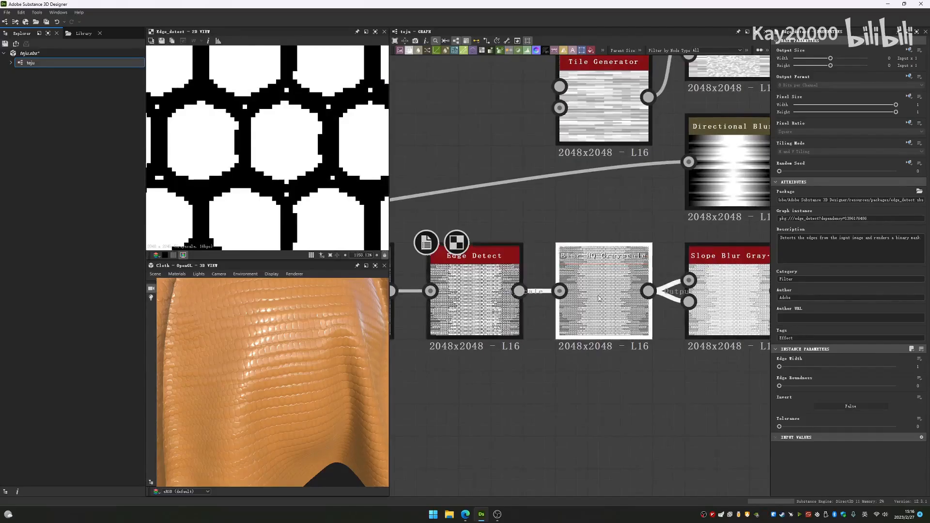
pyautogui.doubleClick(619, 278)
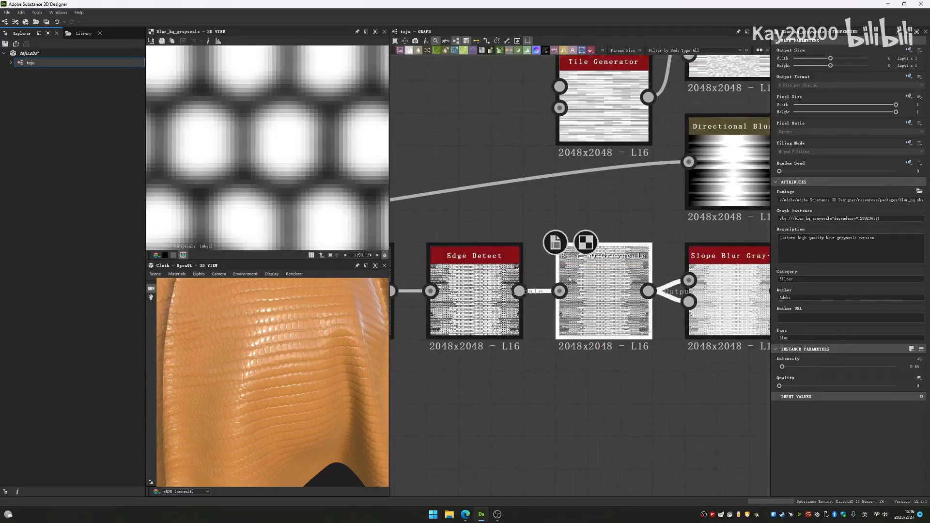
pyautogui.moveTo(716, 239); pyautogui.dragTo(575, 235, button='middle')
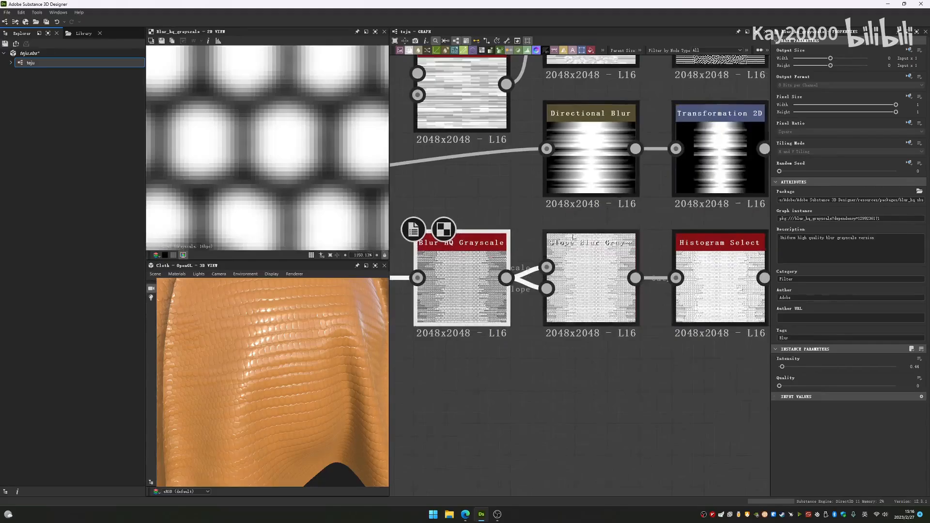
pyautogui.doubleClick(609, 291)
pyautogui.scroll(-5, 608, 291)
pyautogui.scroll(-5, 260, 182)
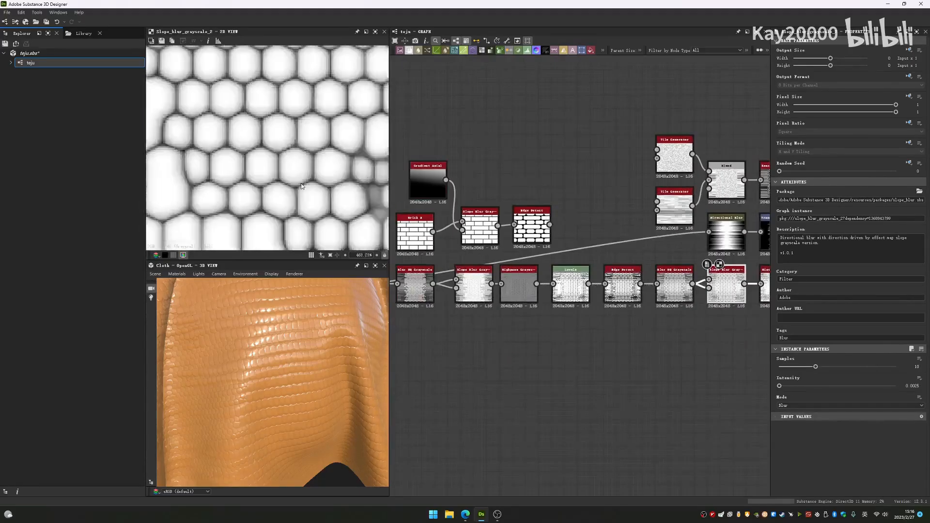
pyautogui.scroll(2, 260, 182)
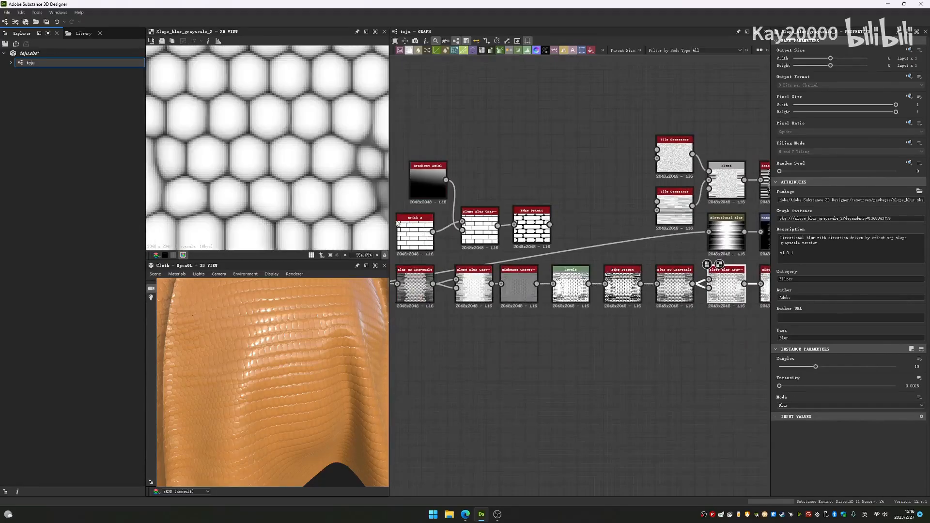
# Step: Preview the Histogram Select node and examine its scale outlines both close up and across the whole texture
pyautogui.moveTo(678, 339); pyautogui.dragTo(495, 339, button='middle')
pyautogui.scroll(3, 611, 266)
pyautogui.doubleClick(611, 266)
pyautogui.scroll(2, 610, 266)
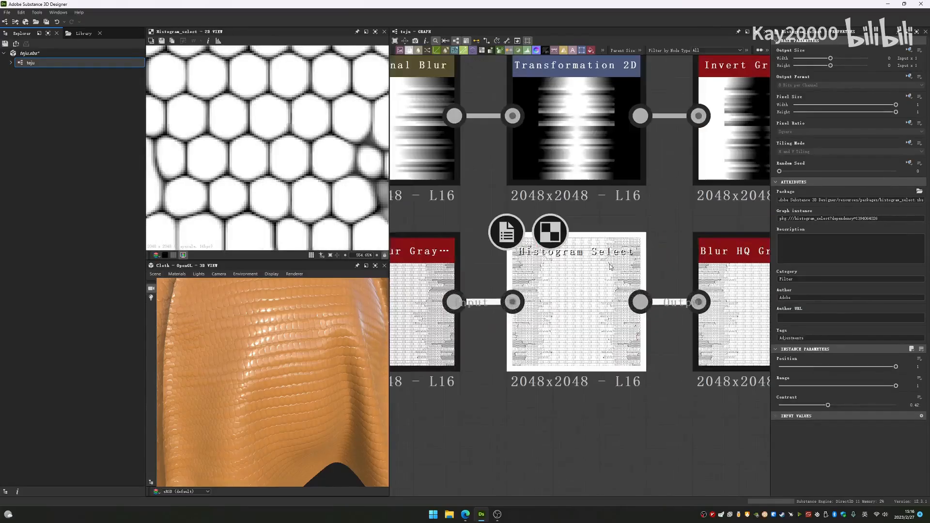
pyautogui.scroll(-10, 272, 158)
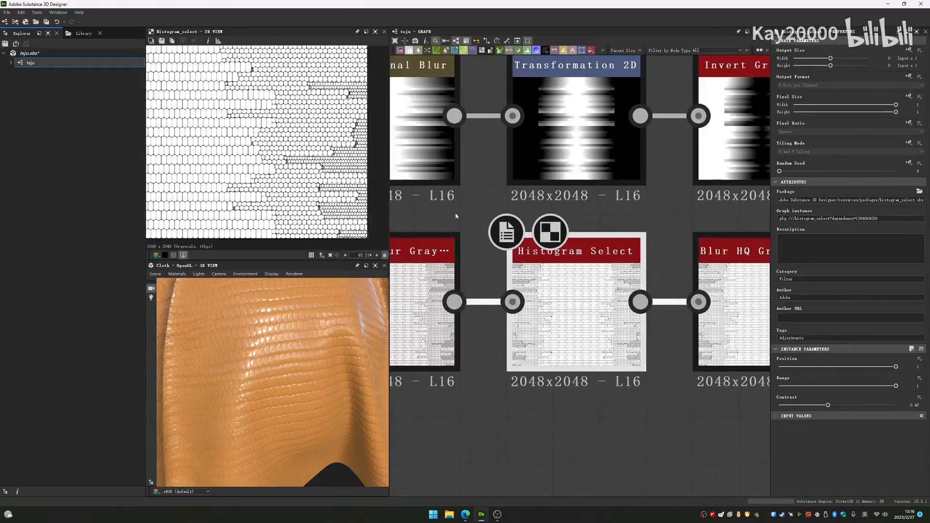
# Step: Duplicate the Histogram Select node, feed the copy from the demo Edge Detect and preview it
pyautogui.moveTo(605, 309); pyautogui.dragTo(654, 232, button='middle')
pyautogui.hotkey('ctrl', 'z')
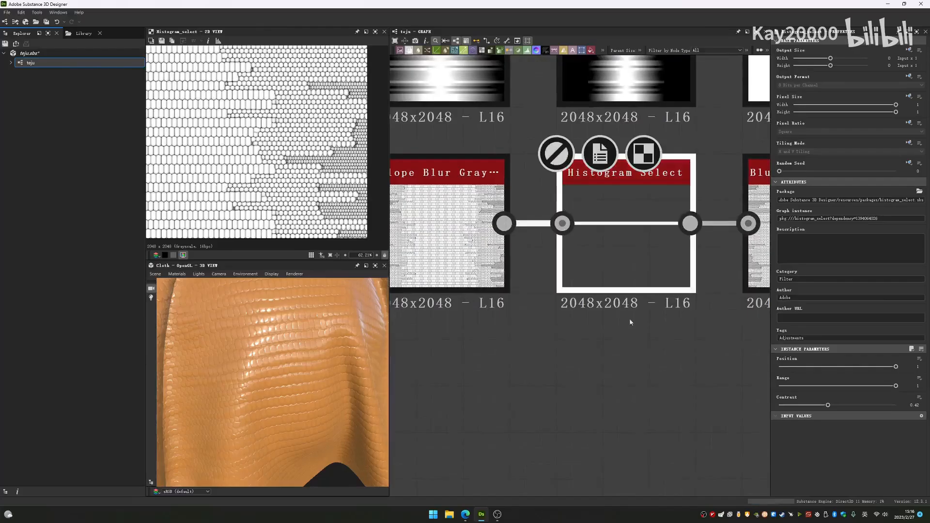
pyautogui.hotkey('ctrl', 'd')
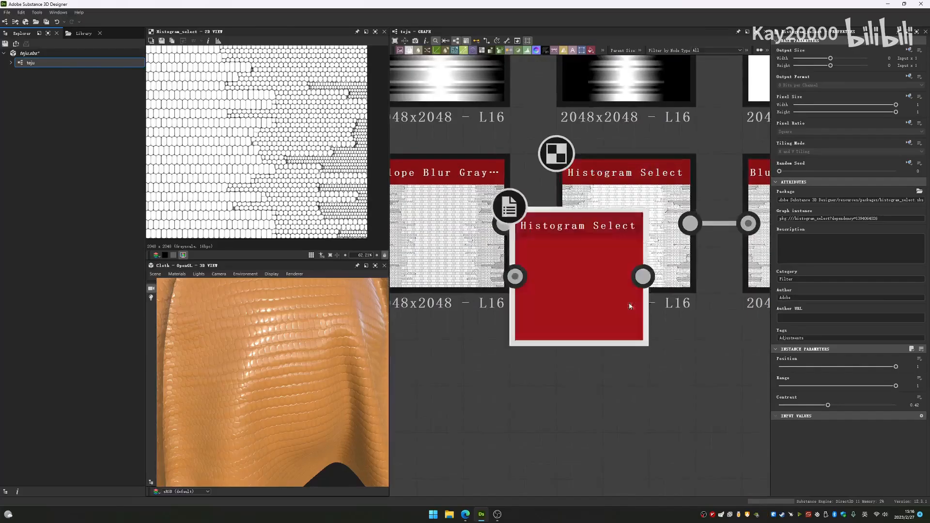
pyautogui.scroll(-4, 669, 372)
pyautogui.scroll(-4, 615, 344)
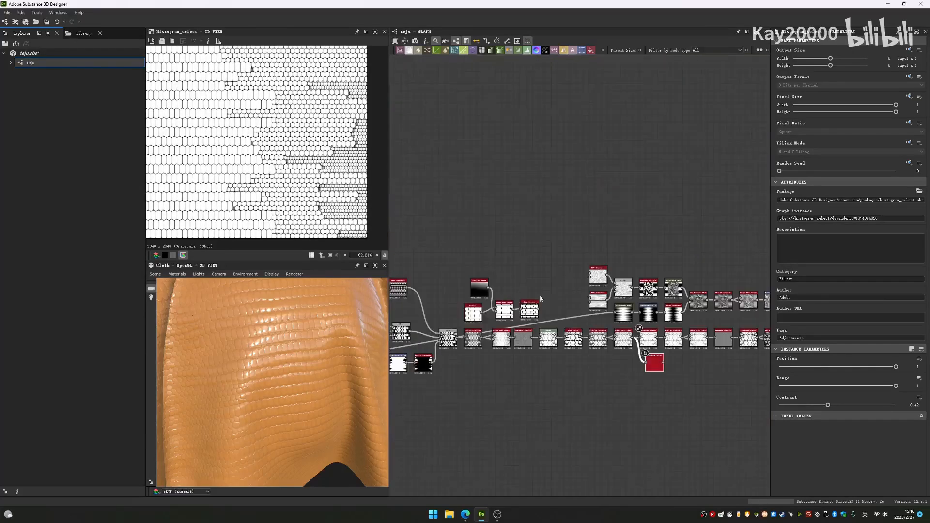
pyautogui.click(653, 367)
pyautogui.scroll(6, 666, 371)
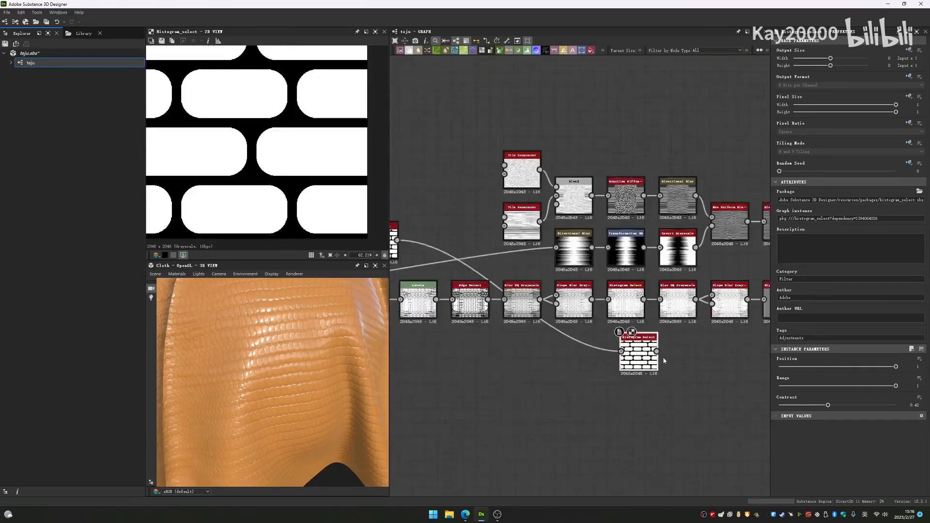
# Step: Set the copied Histogram Select's Position and Range to 0, and connect the Gradient Axial node as its input
pyautogui.click(780, 367)
pyautogui.scroll(-5, 726, 431)
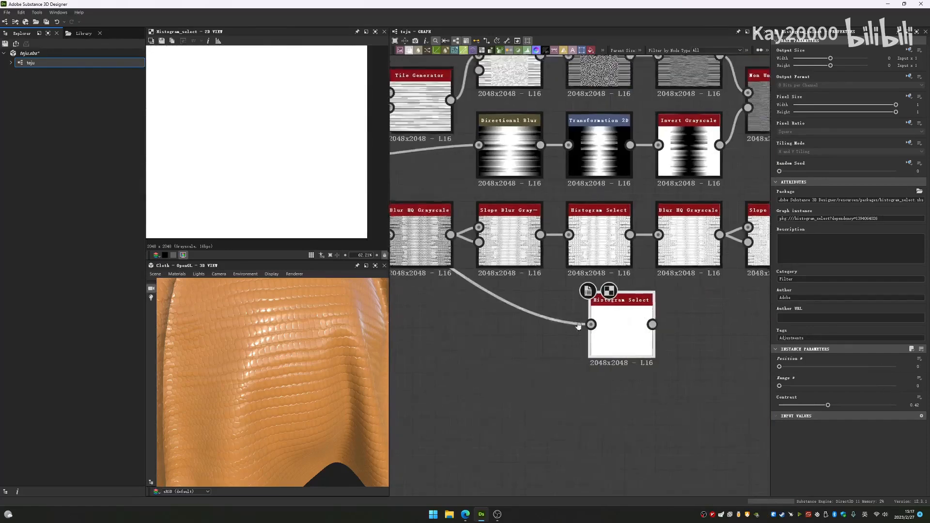
pyautogui.scroll(-1, 575, 347)
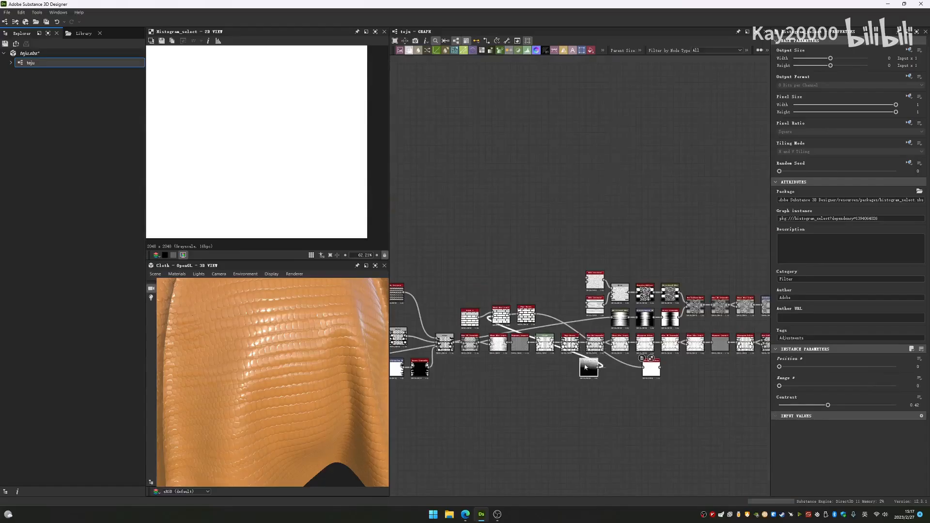
pyautogui.moveTo(645, 371); pyautogui.dragTo(656, 373)
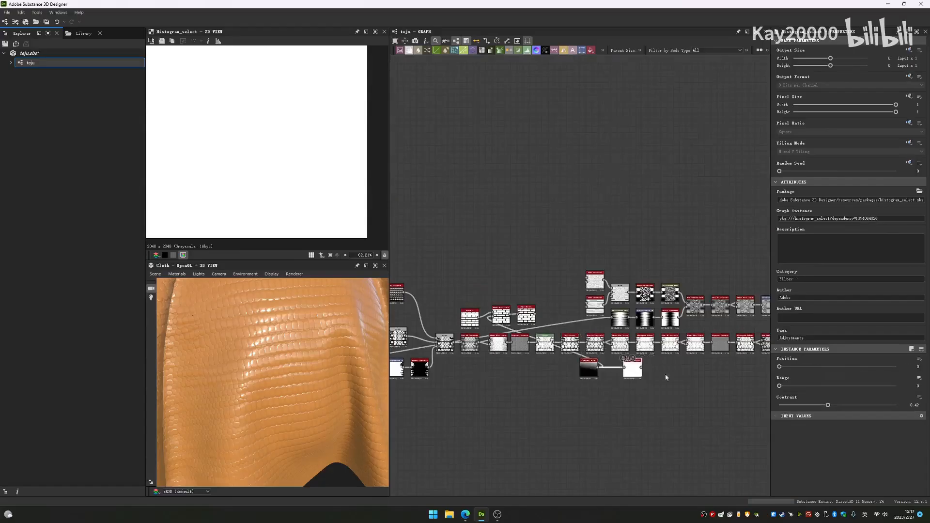
# Step: Set the copied Histogram Select's Contrast to 0 and its Range to about 0.31
pyautogui.scroll(3, 666, 377)
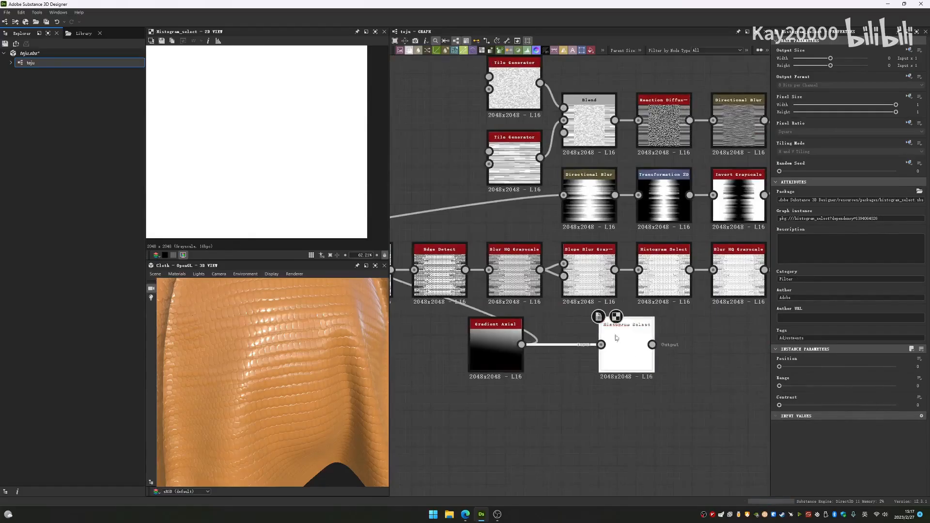
pyautogui.scroll(2, 692, 347)
pyautogui.moveTo(779, 385)
pyautogui.mouseDown()
pyautogui.moveTo(808, 387)
pyautogui.moveTo(776, 388)
pyautogui.mouseUp()
pyautogui.moveTo(474, 296); pyautogui.dragTo(631, 333, button='middle')
pyautogui.click(725, 390)
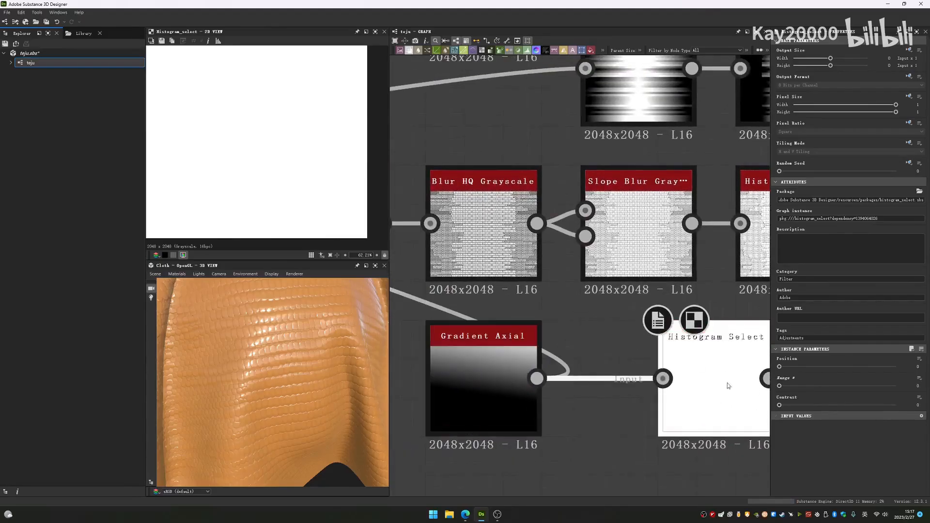
pyautogui.moveTo(780, 386); pyautogui.dragTo(816, 392)
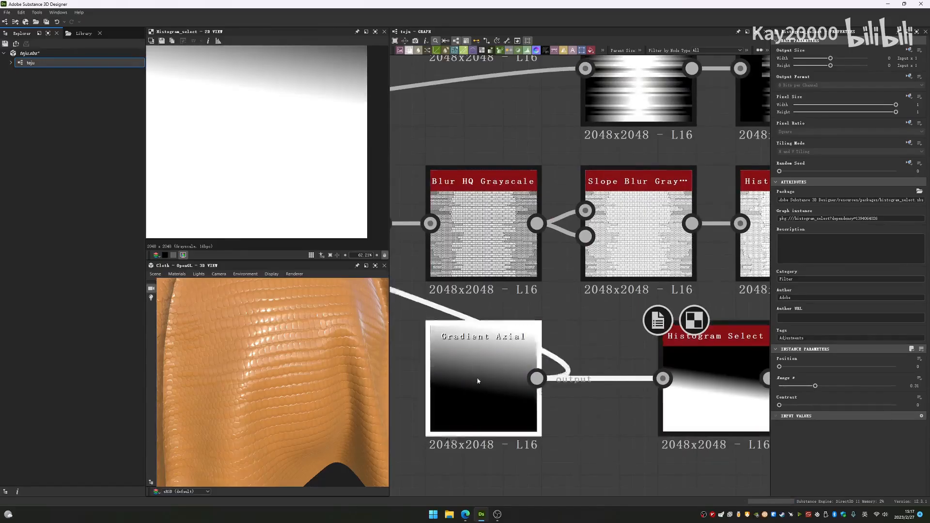
# Step: Try the copied Histogram Select with Range at 1, about 0.11 and 0.45, and Position at about 0.35
pyautogui.moveTo(478, 382); pyautogui.dragTo(480, 402)
pyautogui.moveTo(814, 386); pyautogui.dragTo(923, 390)
pyautogui.moveTo(648, 377); pyautogui.dragTo(622, 351, button='middle')
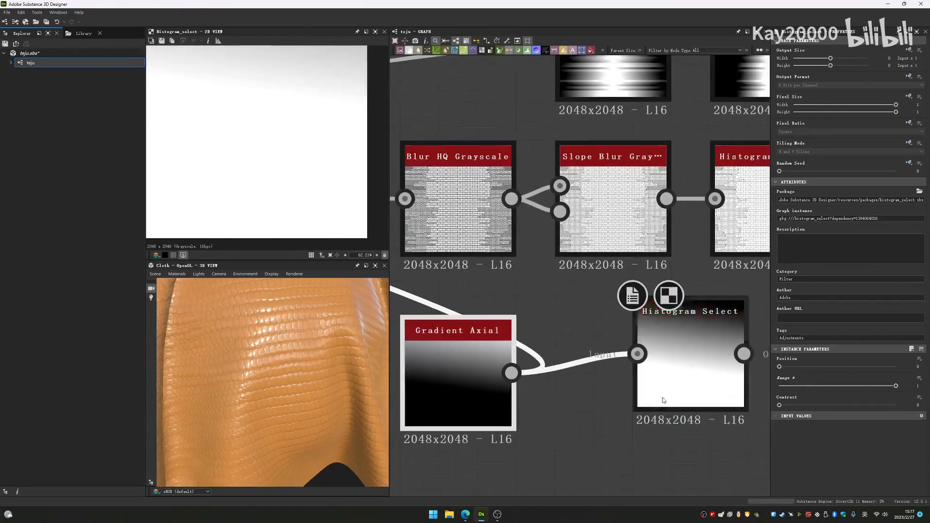
pyautogui.moveTo(891, 388); pyautogui.dragTo(791, 387)
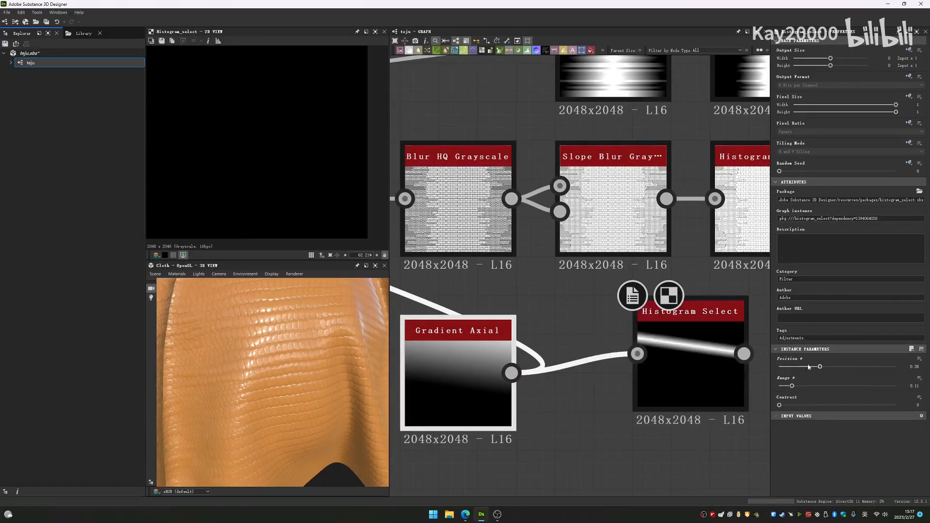
pyautogui.moveTo(792, 385); pyautogui.dragTo(831, 386)
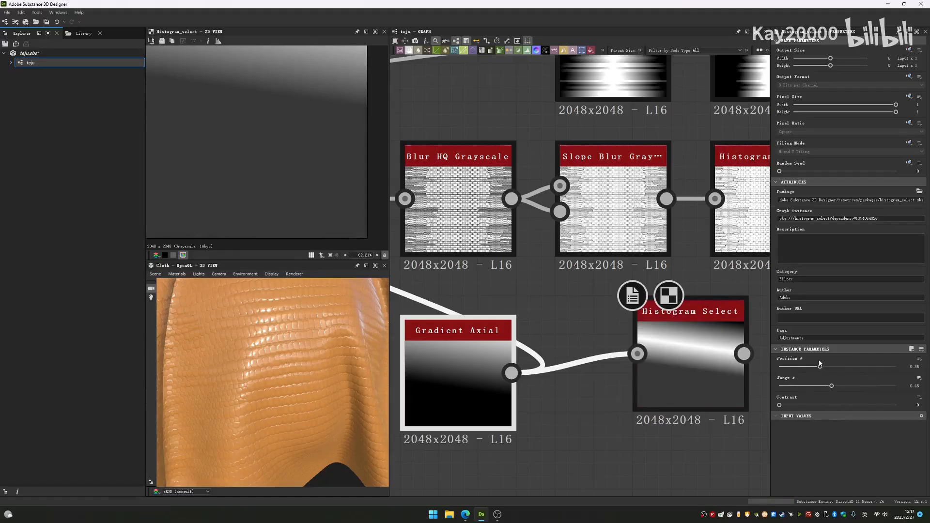
# Step: Set the copied Histogram Select's Position to 0.2 and compare its preview with the Gradient Axial input
pyautogui.moveTo(820, 367); pyautogui.dragTo(799, 368)
pyautogui.write('0.2')
pyautogui.press('Return')
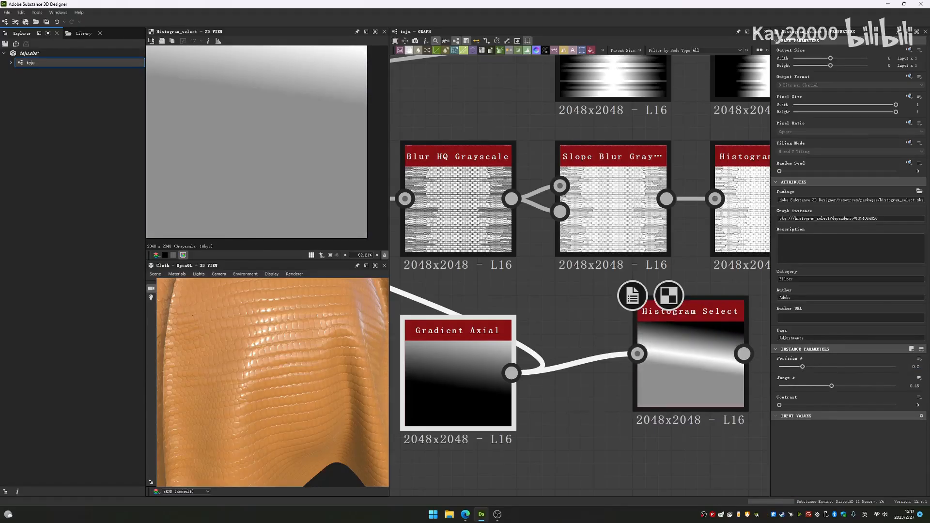
pyautogui.doubleClick(452, 349)
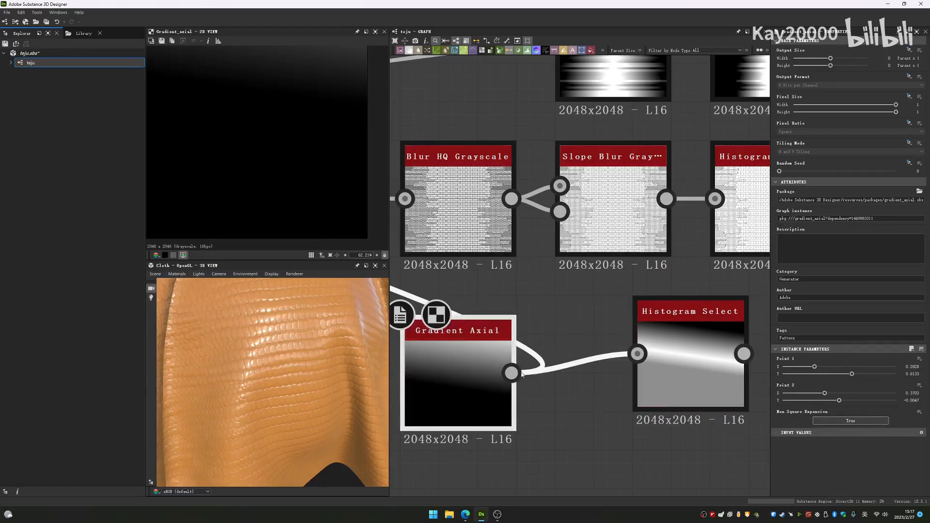
pyautogui.doubleClick(728, 349)
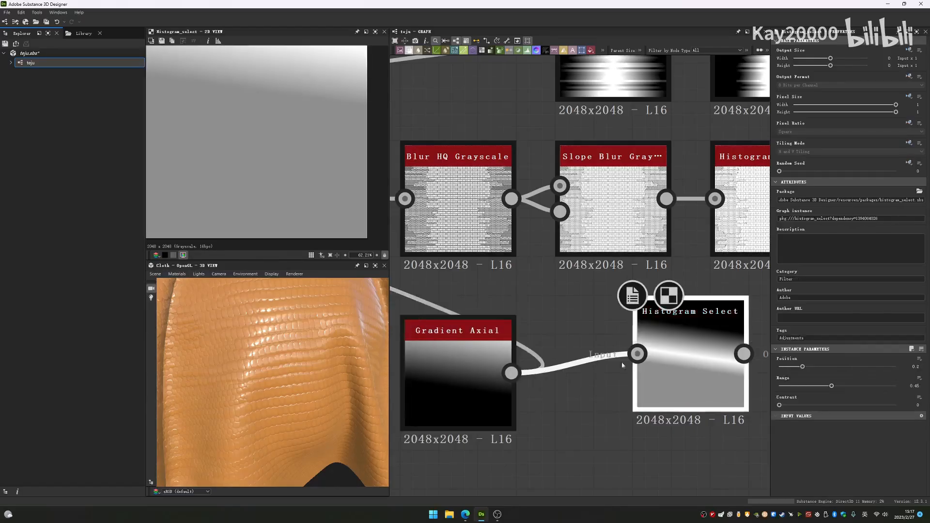
# Step: Place the copied Histogram Select beside the Gradient Axial node and reduce its Range to 0.2
pyautogui.moveTo(649, 373); pyautogui.dragTo(589, 394)
pyautogui.moveTo(831, 385)
pyautogui.mouseDown()
pyautogui.moveTo(791, 391)
pyautogui.moveTo(865, 387)
pyautogui.moveTo(784, 388)
pyautogui.moveTo(836, 391)
pyautogui.mouseUp()
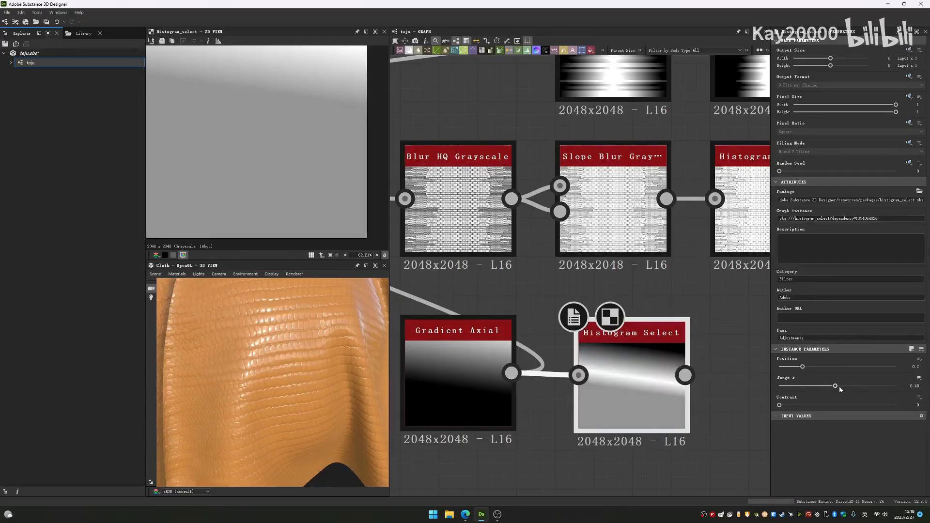
pyautogui.moveTo(655, 382); pyautogui.dragTo(659, 348, button='middle')
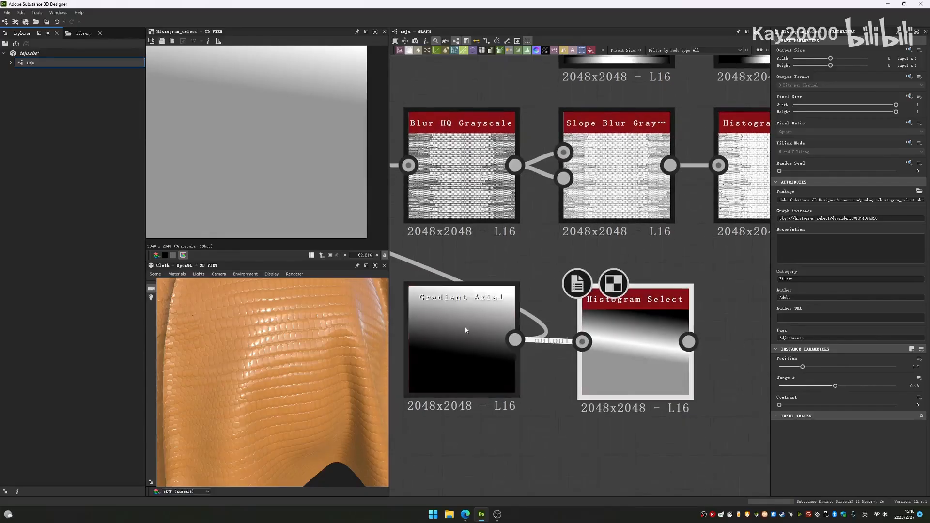
pyautogui.moveTo(779, 391); pyautogui.dragTo(812, 386)
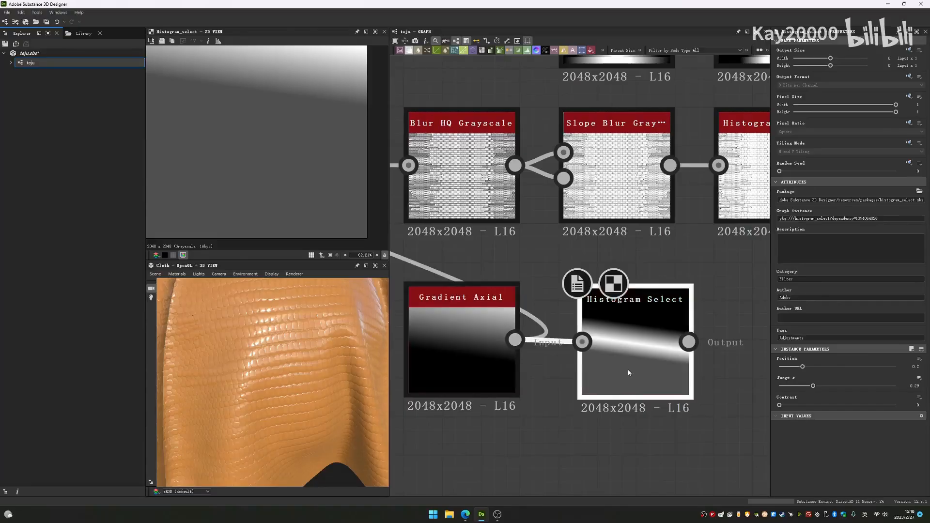
pyautogui.moveTo(810, 388)
pyautogui.mouseDown()
pyautogui.moveTo(918, 394)
pyautogui.moveTo(794, 386)
pyautogui.moveTo(802, 386)
pyautogui.mouseUp()
# Step: Move the demo Gradient Axial and Histogram Select nodes away to beneath the upstream part of the main chain
pyautogui.scroll(-5, 644, 327)
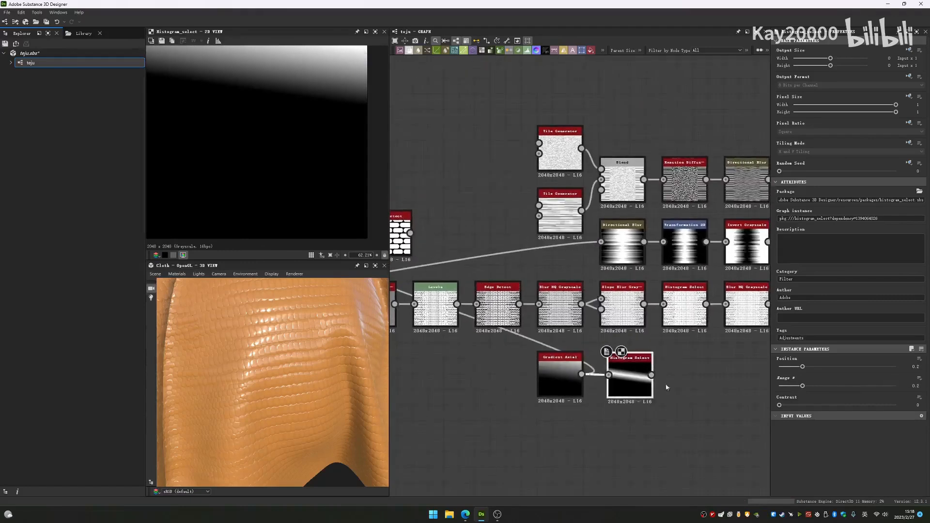
pyautogui.moveTo(644, 388); pyautogui.dragTo(536, 396)
pyautogui.moveTo(524, 362); pyautogui.dragTo(671, 383, button='middle')
pyautogui.moveTo(671, 393); pyautogui.dragTo(502, 385)
pyautogui.moveTo(543, 361); pyautogui.dragTo(667, 376, button='middle')
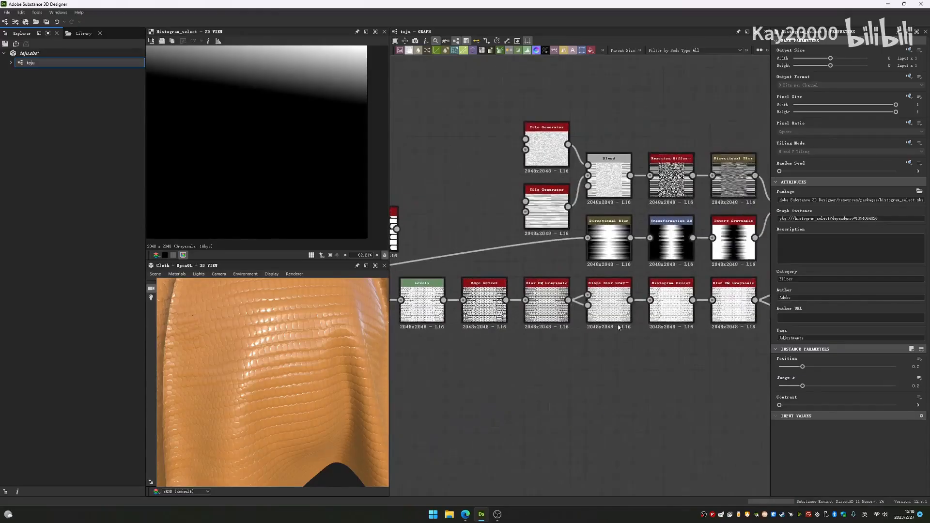
# Step: Preview the main chain's Histogram Select close up, try its Position at 0, and restore Position and Range to 1
pyautogui.moveTo(672, 331); pyautogui.dragTo(545, 337, button='middle')
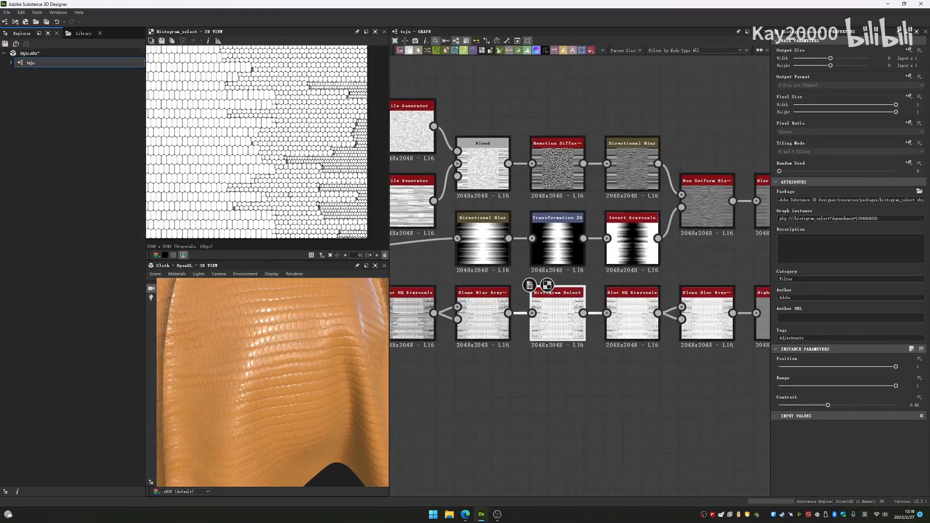
pyautogui.scroll(5, 290, 195)
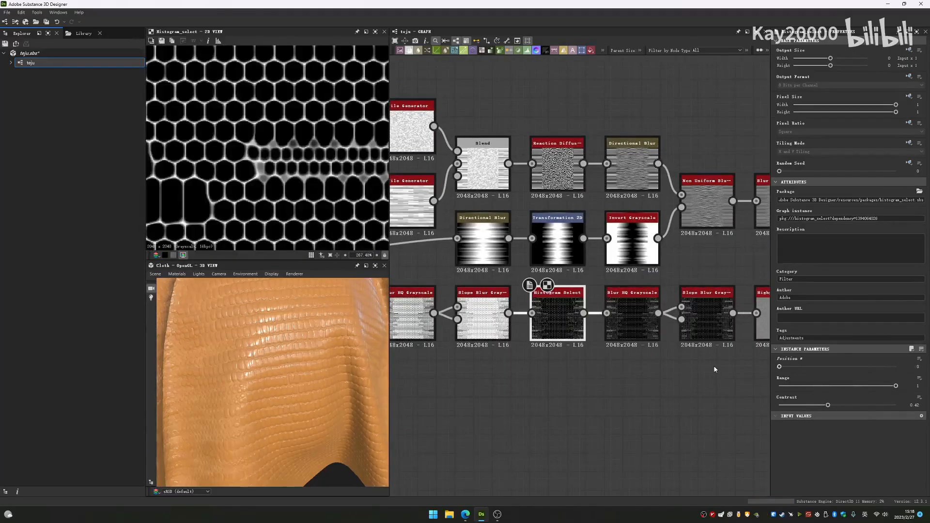
pyautogui.moveTo(779, 366); pyautogui.dragTo(896, 366)
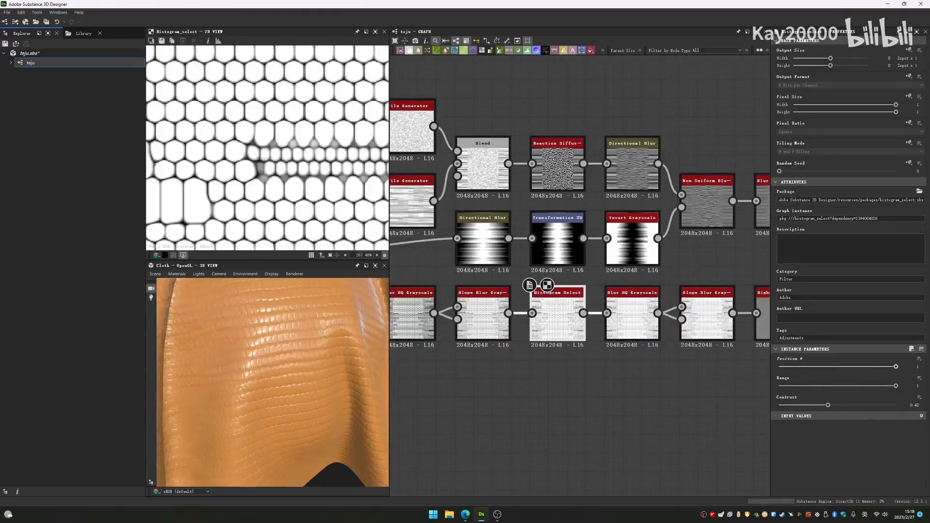
pyautogui.moveTo(894, 386)
pyautogui.mouseDown()
pyautogui.moveTo(818, 387)
pyautogui.moveTo(895, 386)
pyautogui.mouseUp()
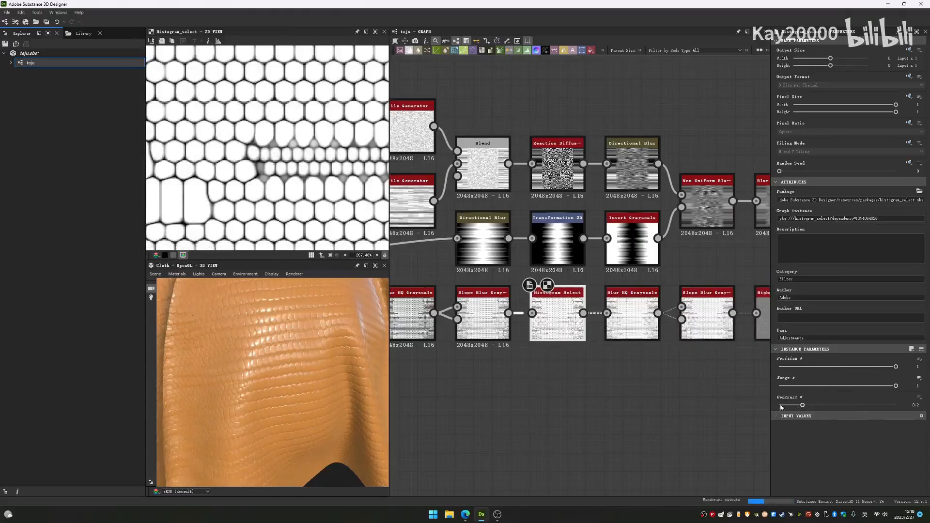
# Step: Try the main Histogram Select's Contrast at 0 and at 1, and return it to 0.42
pyautogui.moveTo(780, 408); pyautogui.dragTo(714, 406)
pyautogui.scroll(3, 549, 328)
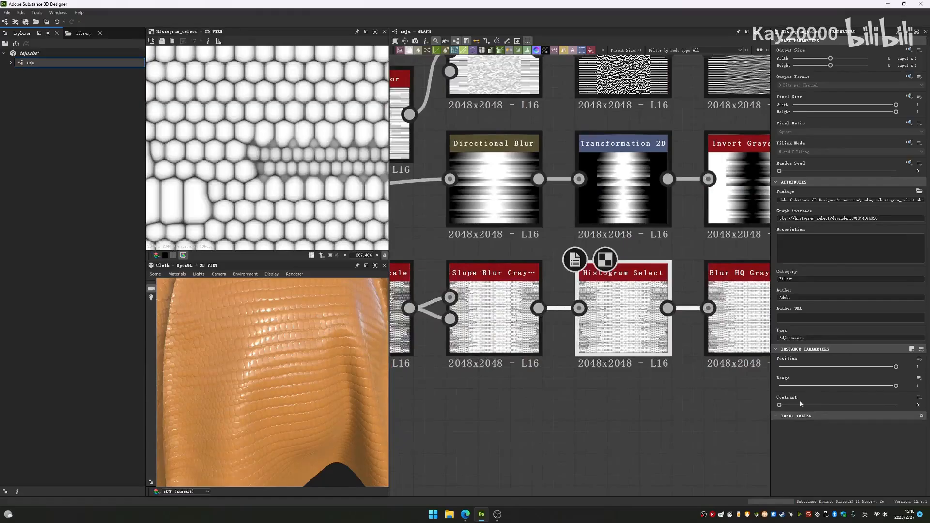
pyautogui.click(828, 404)
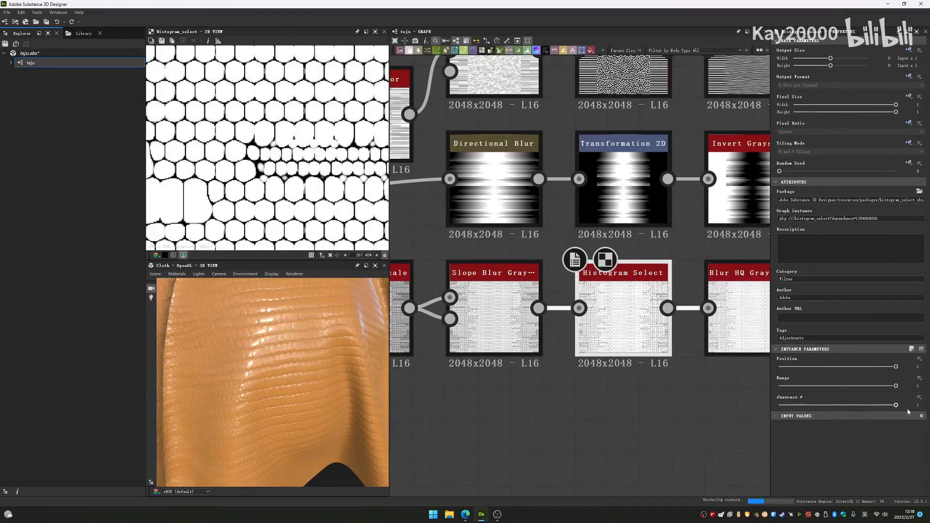
pyautogui.moveTo(649, 291); pyautogui.dragTo(565, 319, button='middle')
pyautogui.scroll(-4, 578, 318)
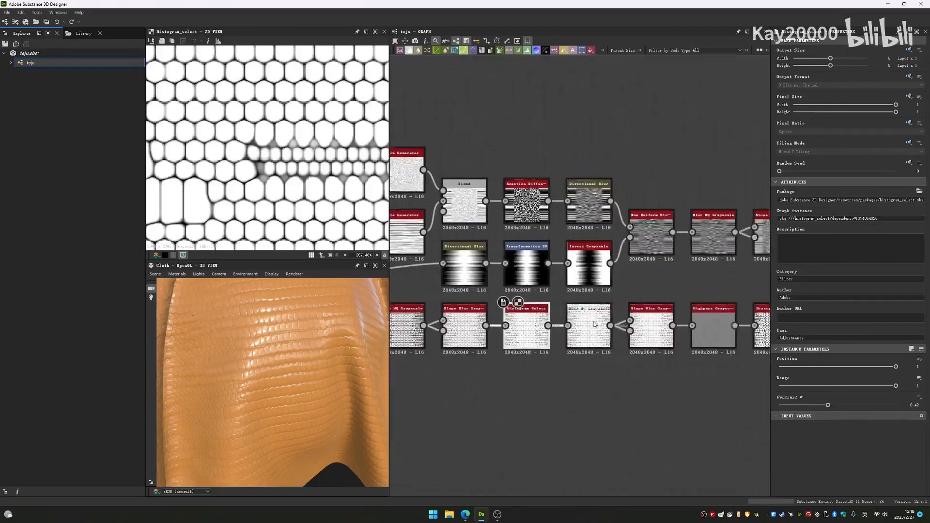
# Step: Examine the Histogram Select's scale outlines and the neighbouring blur nodes in the main chain
pyautogui.scroll(4, 569, 320)
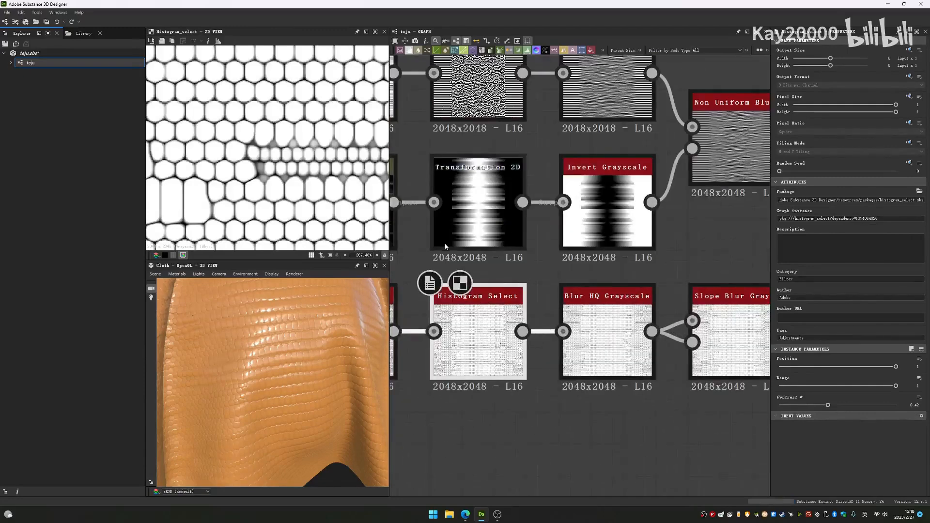
pyautogui.moveTo(479, 275); pyautogui.dragTo(584, 286, button='middle')
pyautogui.scroll(-4, 359, 201)
pyautogui.scroll(3, 359, 201)
pyautogui.scroll(-3, 496, 274)
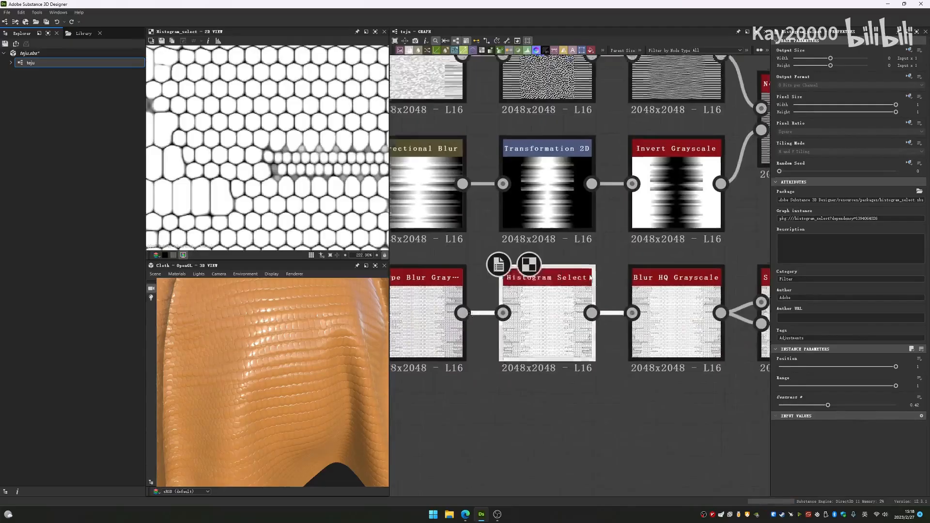
pyautogui.scroll(-1, 496, 277)
pyautogui.moveTo(495, 277); pyautogui.dragTo(567, 292, button='middle')
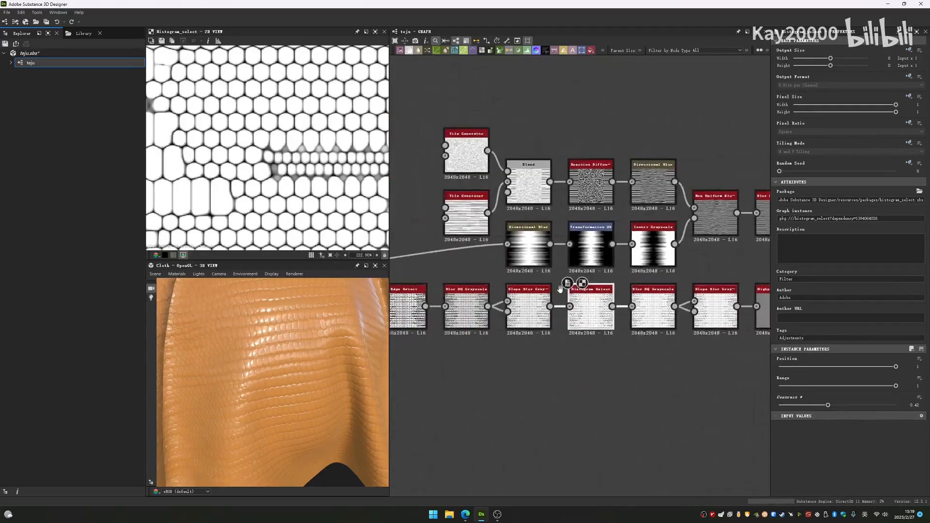
pyautogui.scroll(3, 588, 319)
pyautogui.scroll(-3, 695, 338)
pyautogui.moveTo(695, 339); pyautogui.dragTo(584, 349, button='middle')
pyautogui.scroll(3, 584, 349)
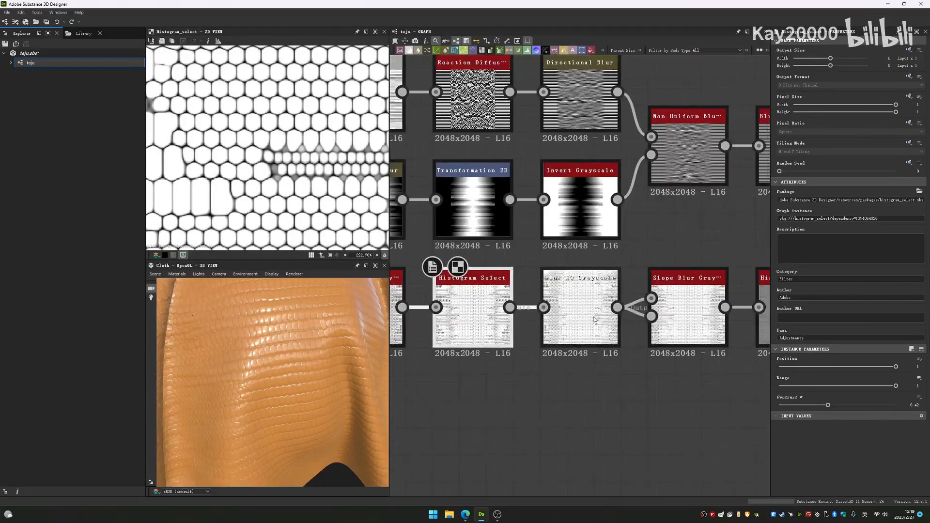
# Step: Preview the Blur HQ Grayscale and Slope Blur Grayscale nodes that follow the main Histogram Select
pyautogui.doubleClick(583, 322)
pyautogui.moveTo(617, 314); pyautogui.dragTo(513, 304, button='middle')
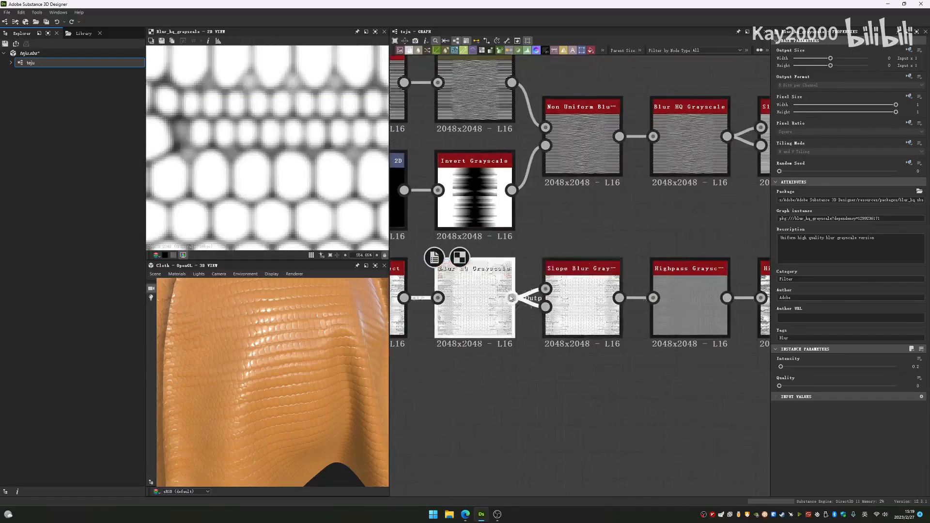
pyautogui.doubleClick(581, 310)
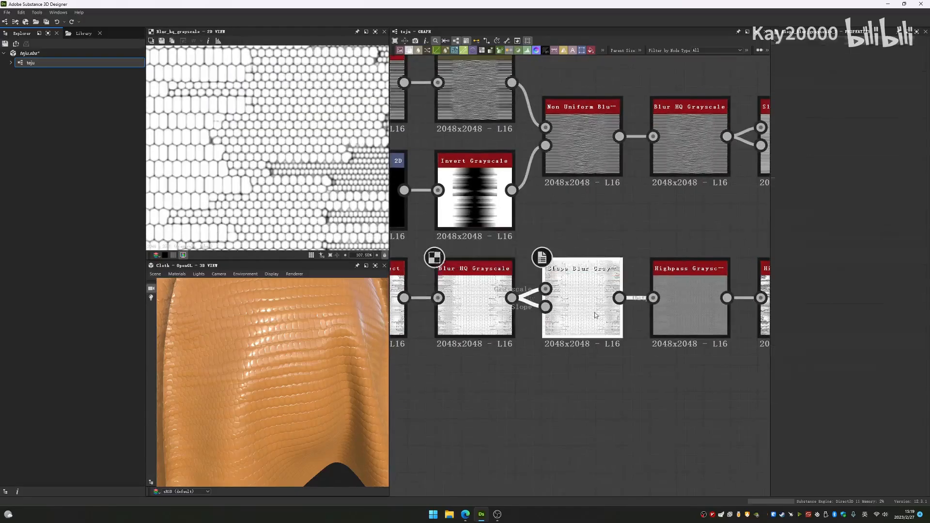
pyautogui.moveTo(698, 318); pyautogui.dragTo(629, 309, button='middle')
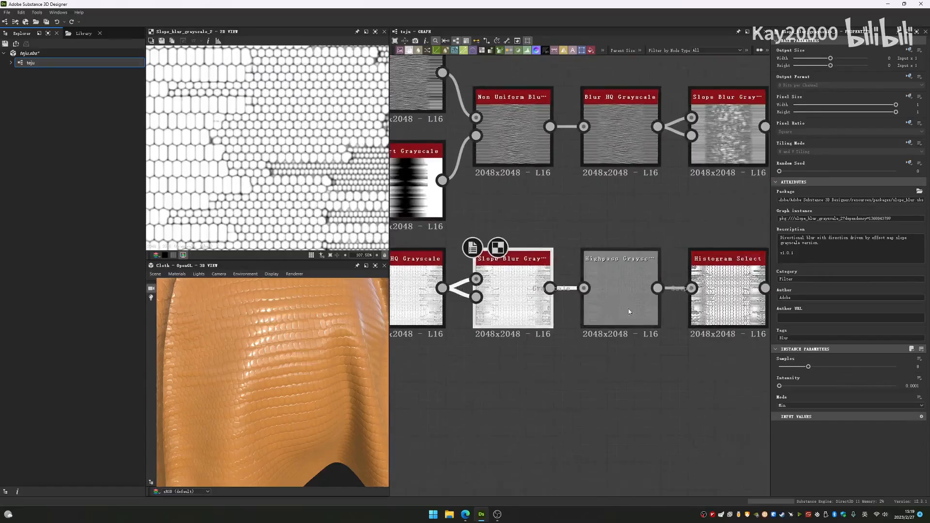
pyautogui.moveTo(460, 287); pyautogui.dragTo(626, 300, button='middle')
# Step: Compare the scale shapes of the Blur HQ Grayscale, Histogram Select and Slope Blur Grayscale nodes close up
pyautogui.doubleClick(564, 301)
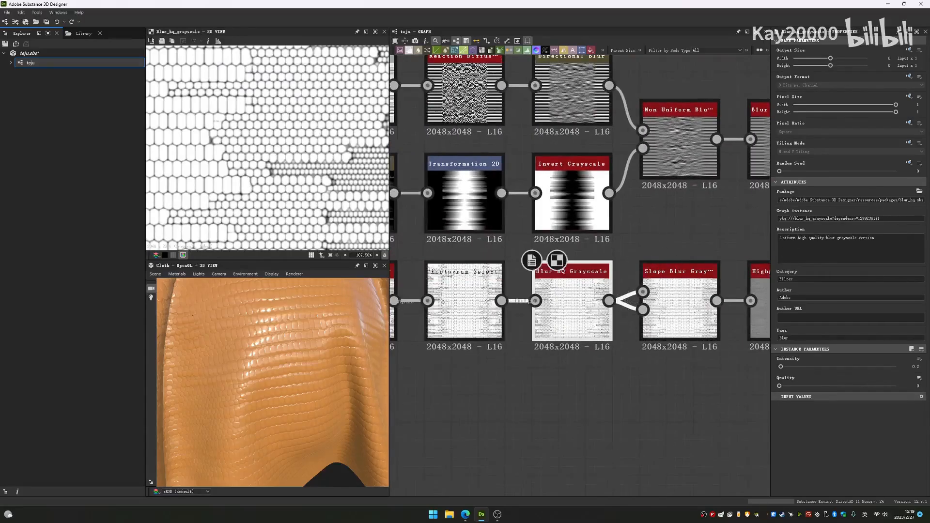
pyautogui.doubleClick(464, 305)
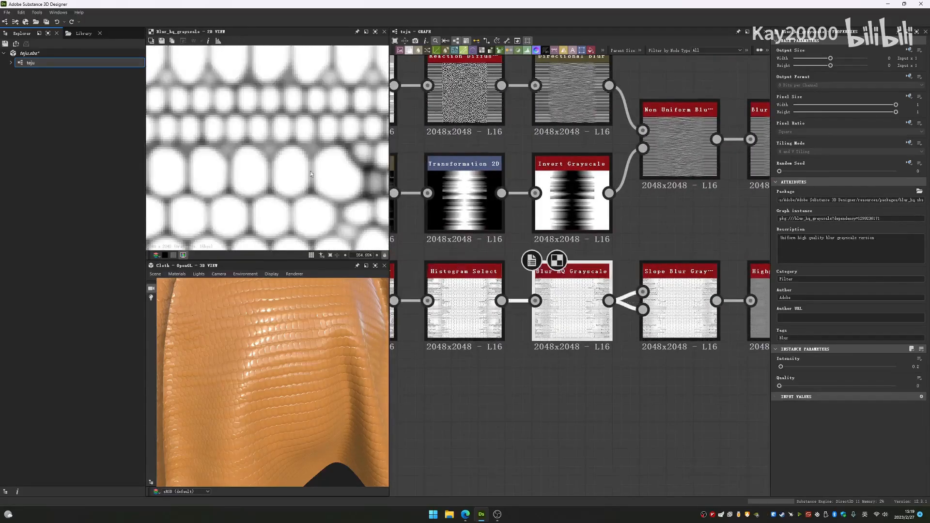
pyautogui.doubleClick(679, 313)
pyautogui.moveTo(686, 308); pyautogui.dragTo(557, 291, button='middle')
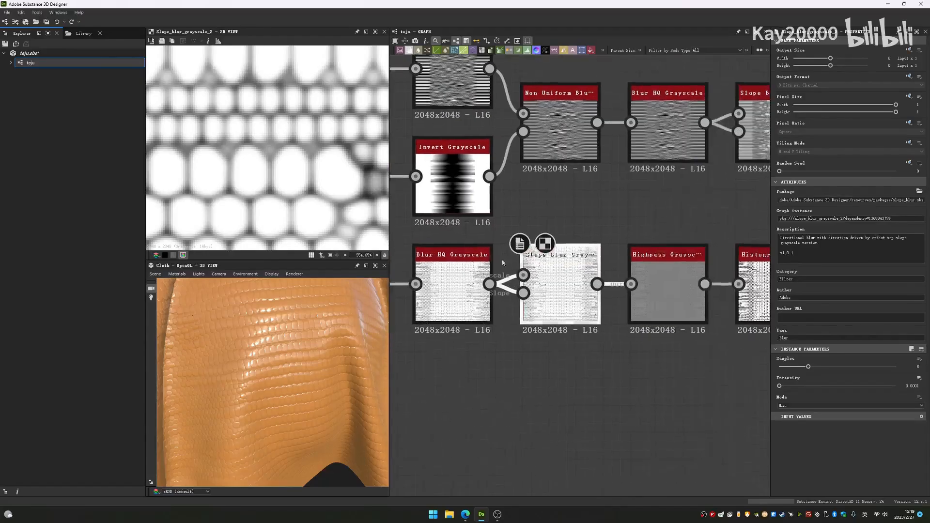
pyautogui.moveTo(676, 282); pyautogui.dragTo(644, 281, button='middle')
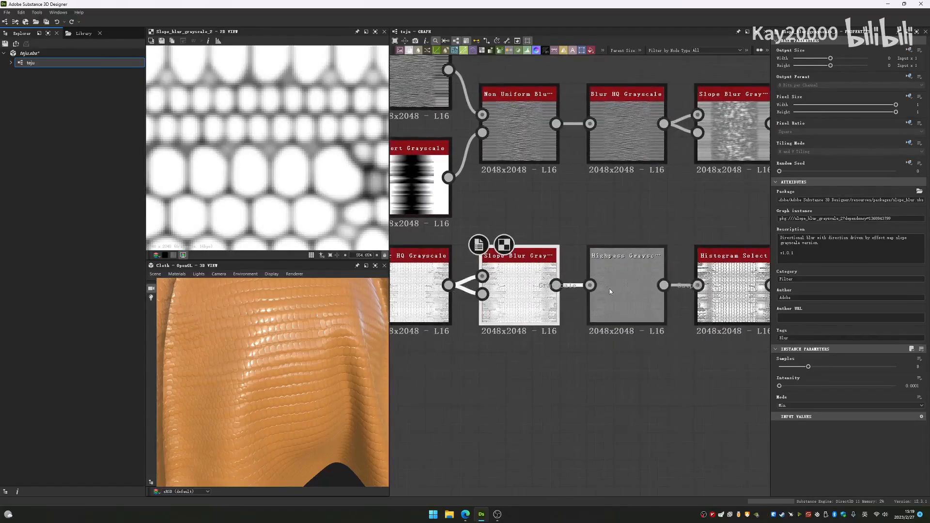
# Step: Preview the Highpass Grayscale node that follows the Slope Blur and check its place in the chain
pyautogui.doubleClick(610, 291)
pyautogui.scroll(-3, 567, 302)
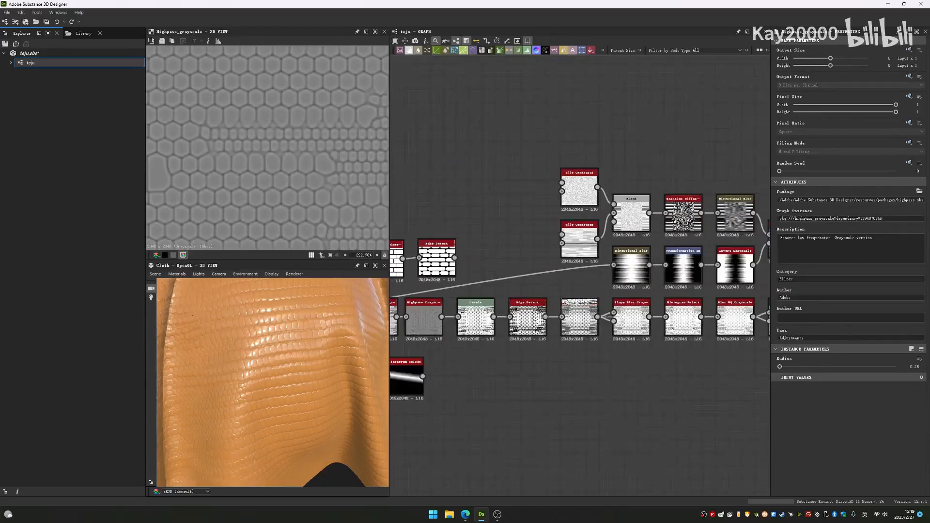
pyautogui.moveTo(701, 315); pyautogui.dragTo(689, 194, button='middle')
# Step: Preview the Histogram Select after the Highpass Grayscale and examine its scale mask close up and across the whole texture
pyautogui.scroll(5, 626, 283)
pyautogui.doubleClick(606, 295)
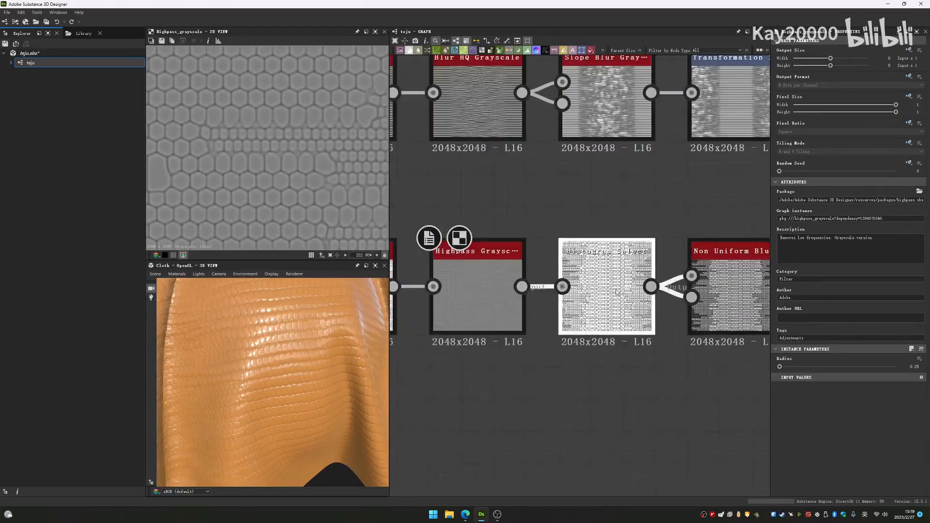
pyautogui.scroll(1, 308, 196)
pyautogui.scroll(-5, 319, 199)
pyautogui.scroll(3, 311, 185)
pyautogui.scroll(5, 310, 189)
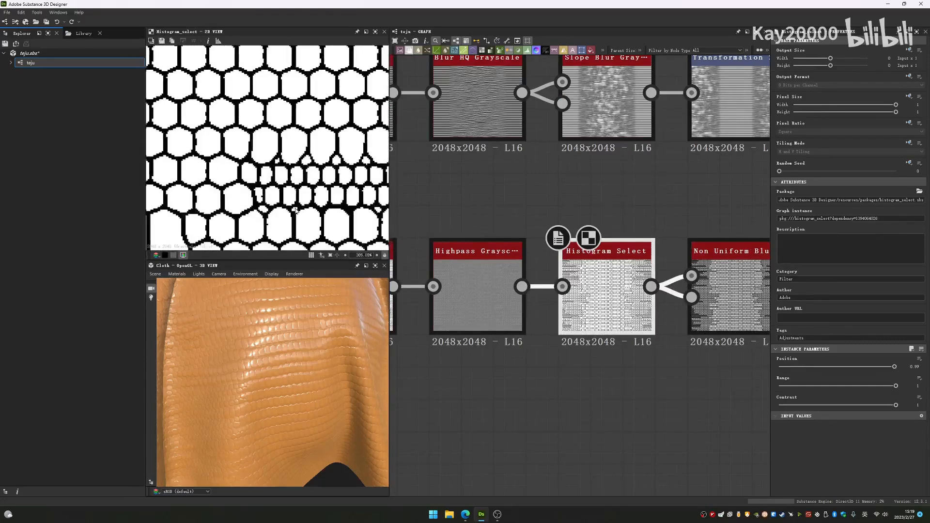
pyautogui.scroll(-6, 308, 191)
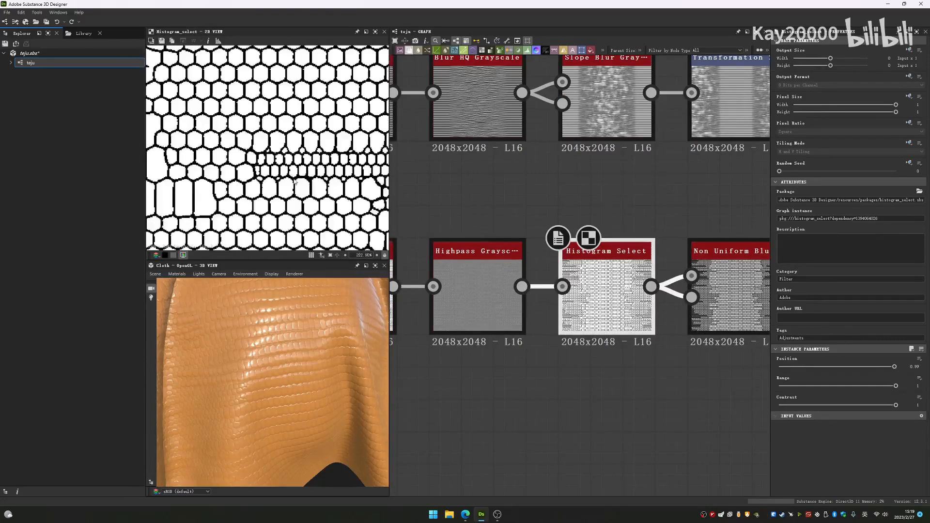
pyautogui.scroll(2, 264, 172)
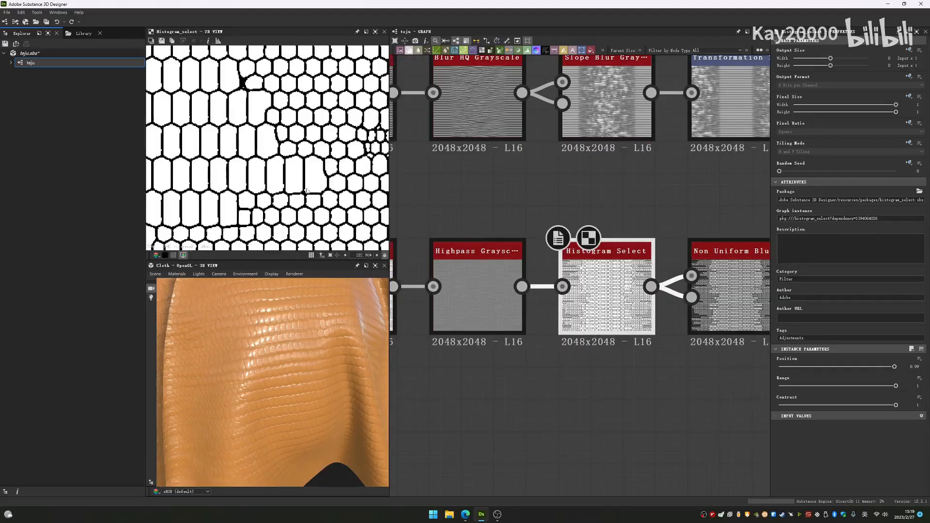
pyautogui.scroll(-6, 250, 161)
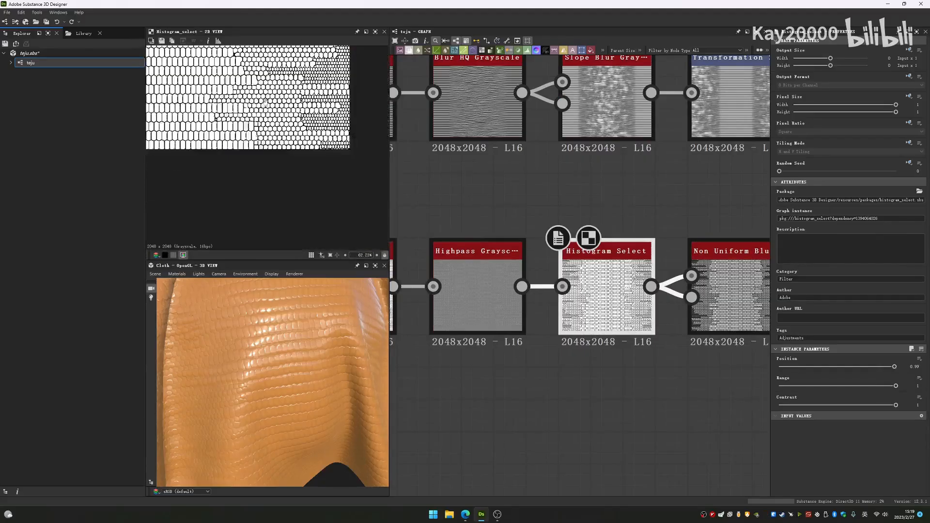
# Step: Compare the Histogram Select scale mask close up with the earlier Histogram Select and Slope Blur Grayscale nodes in the same chain
pyautogui.scroll(3, 283, 173)
pyautogui.scroll(5, 310, 127)
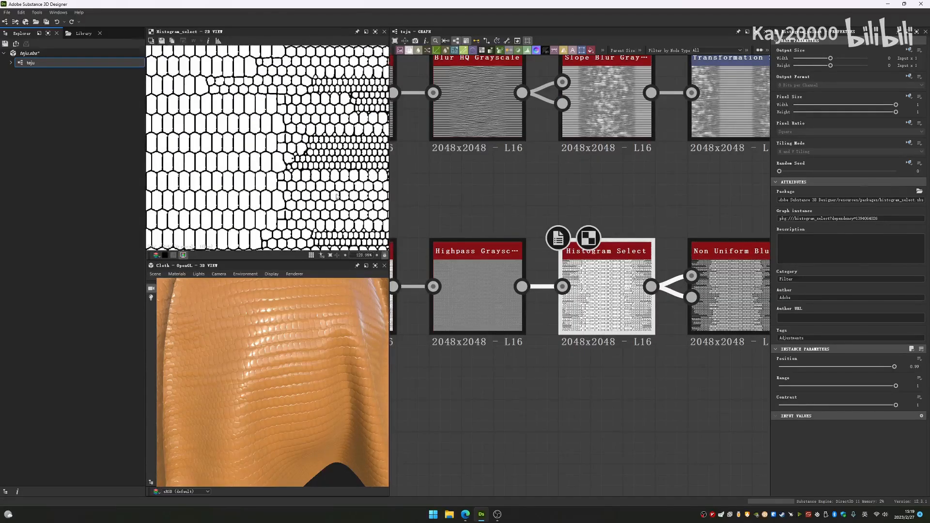
pyautogui.scroll(-3, 548, 259)
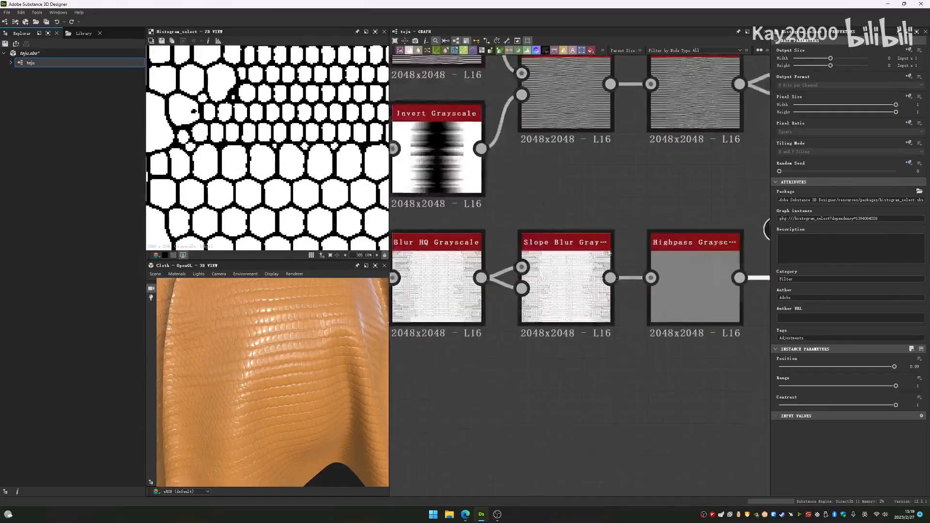
pyautogui.doubleClick(489, 274)
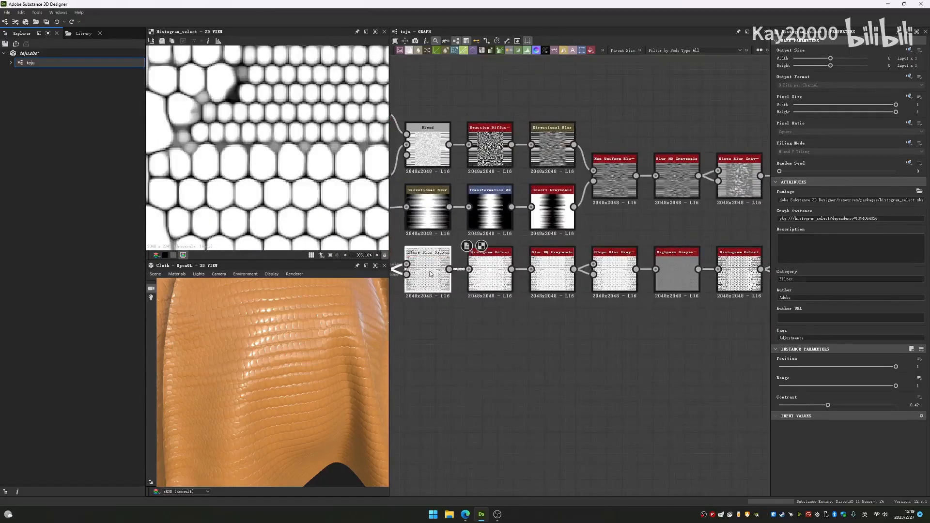
pyautogui.doubleClick(428, 274)
pyautogui.scroll(-2, 427, 274)
pyautogui.moveTo(427, 275); pyautogui.dragTo(514, 278, button='middle')
pyautogui.doubleClick(458, 274)
pyautogui.scroll(3, 306, 184)
pyautogui.scroll(-5, 315, 194)
pyautogui.scroll(-2, 225, 150)
# Step: Compare the Histogram Select after the Highpass Grayscale with the Non Uniform Blur Grayscale node it feeds, close up and across more scales
pyautogui.moveTo(768, 278); pyautogui.dragTo(721, 265, button='middle')
pyautogui.doubleClick(599, 256)
pyautogui.doubleClick(638, 258)
pyautogui.doubleClick(686, 254)
pyautogui.scroll(3, 599, 248)
pyautogui.doubleClick(600, 249)
pyautogui.doubleClick(521, 256)
pyautogui.doubleClick(528, 256)
pyautogui.doubleClick(618, 255)
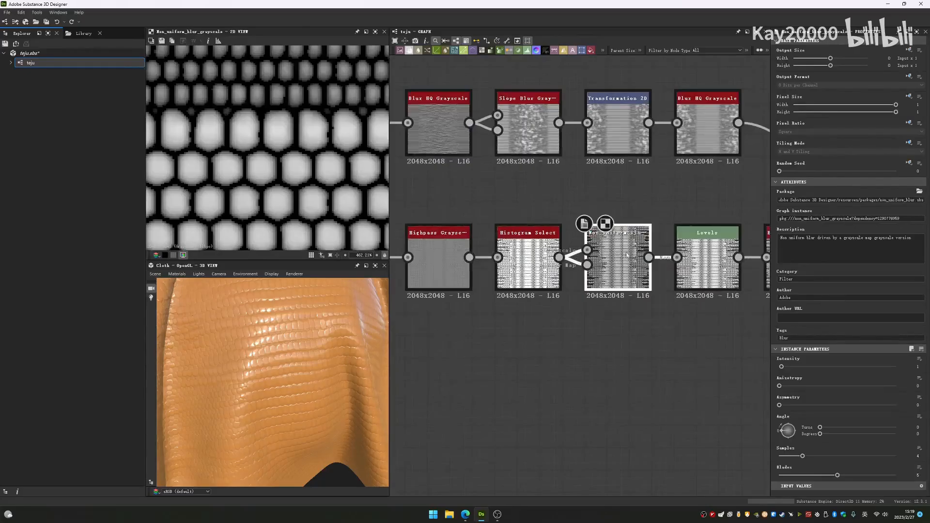
pyautogui.moveTo(618, 255); pyautogui.dragTo(552, 260, button='middle')
pyautogui.scroll(-5, 284, 166)
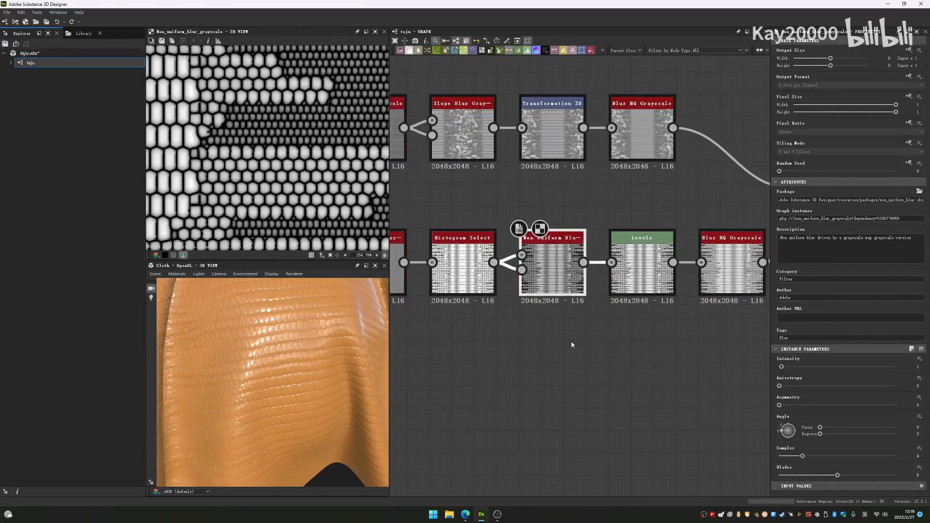
pyautogui.click(571, 345)
pyautogui.scroll(-1, 462, 327)
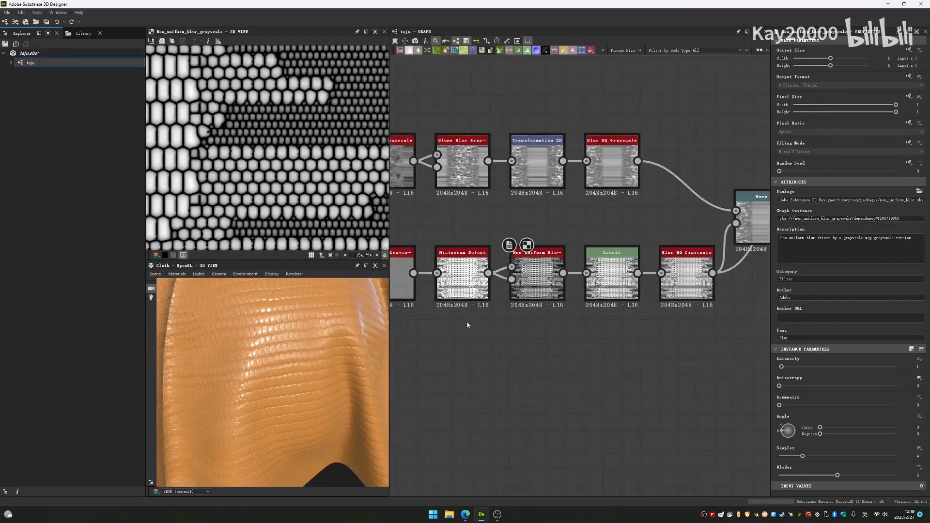
pyautogui.scroll(-4, 467, 324)
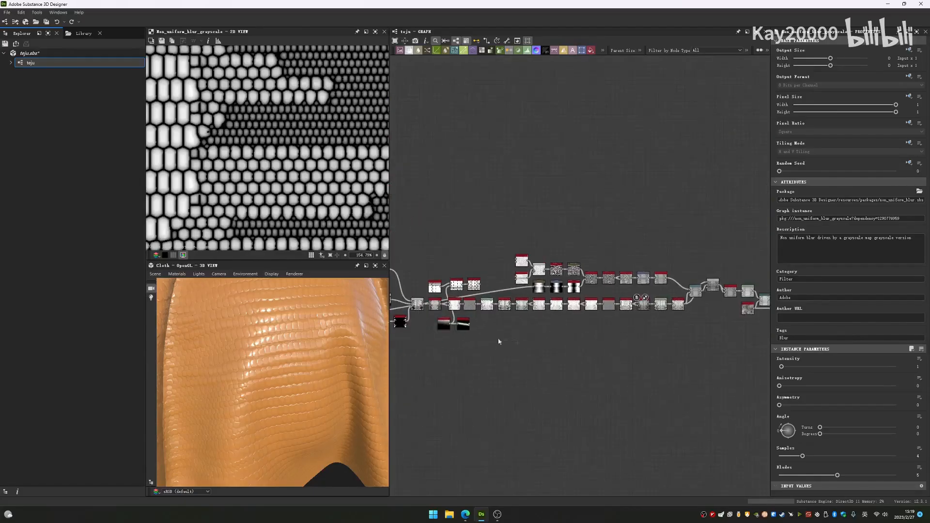
# Step: Duplicate the Highpass Grayscale node beside the demo brick chain, feed it from the Edge Detect node and preview it
pyautogui.moveTo(643, 345); pyautogui.dragTo(621, 345)
pyautogui.scroll(6, 619, 337)
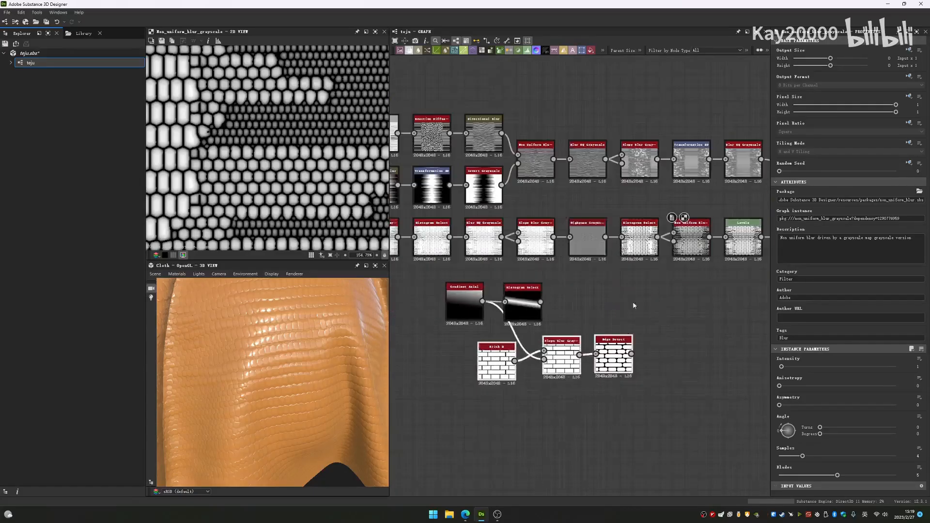
pyautogui.click(588, 239)
pyautogui.hotkey('ctrl', 'd')
pyautogui.moveTo(579, 276); pyautogui.dragTo(665, 387)
pyautogui.scroll(3, 645, 331)
pyautogui.click(598, 271)
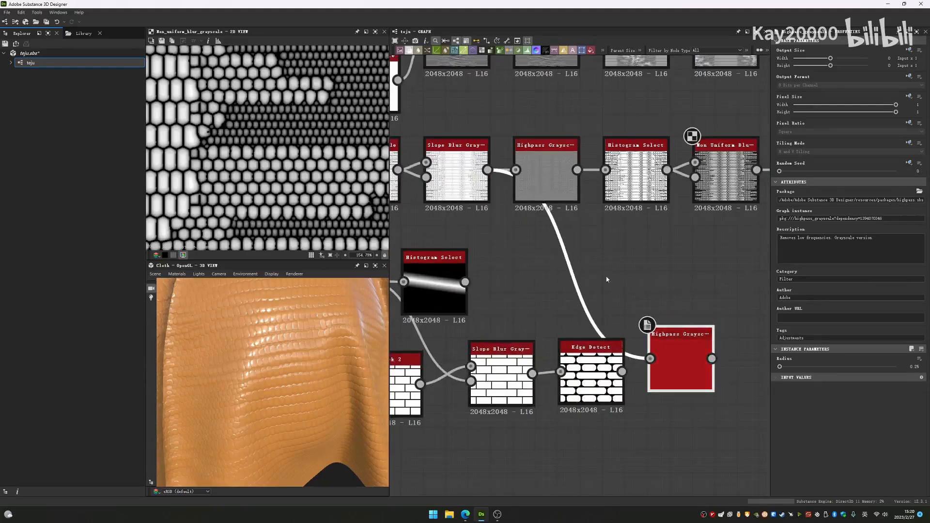
pyautogui.moveTo(621, 371); pyautogui.dragTo(650, 358)
pyautogui.doubleClick(671, 358)
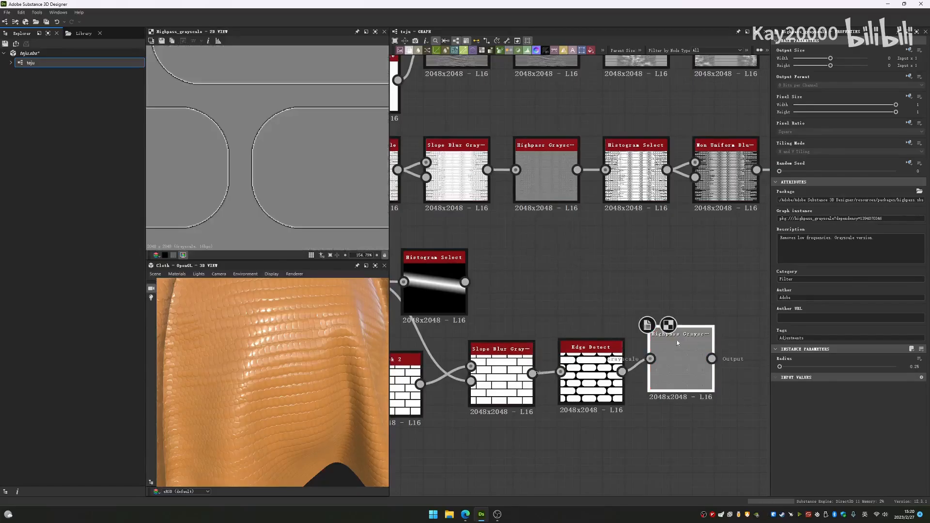
# Step: Replace the demo Highpass with a copy of the Non Uniform Blur Grayscale, feeding both its inputs from Edge Detect, and preview it
pyautogui.click(646, 193)
pyautogui.moveTo(719, 237); pyautogui.dragTo(684, 250, button='middle')
pyautogui.click(682, 191)
pyautogui.hotkey('ctrl', 'd')
pyautogui.moveTo(576, 256); pyautogui.dragTo(715, 299)
pyautogui.moveTo(578, 379); pyautogui.dragTo(686, 315)
pyautogui.moveTo(578, 379); pyautogui.dragTo(686, 330)
pyautogui.moveTo(645, 356); pyautogui.dragTo(645, 413)
pyautogui.press('Delete')
pyautogui.doubleClick(729, 322)
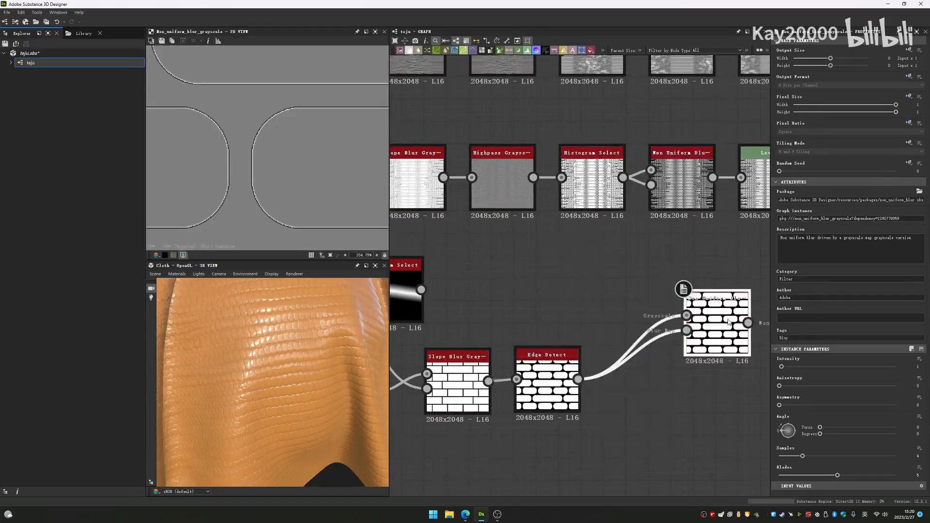
pyautogui.moveTo(729, 323); pyautogui.dragTo(671, 369)
# Step: Set the demo Non Uniform Blur Grayscale to 16 samples and an intensity of 8.7
pyautogui.moveTo(781, 367); pyautogui.dragTo(828, 367)
pyautogui.scroll(-5, 274, 143)
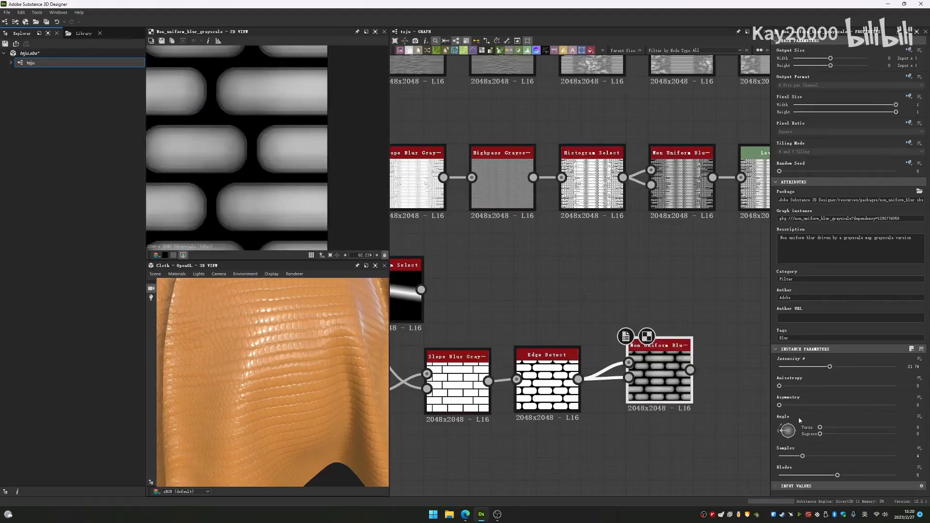
pyautogui.moveTo(814, 369); pyautogui.dragTo(816, 369)
pyautogui.moveTo(801, 457); pyautogui.dragTo(895, 461)
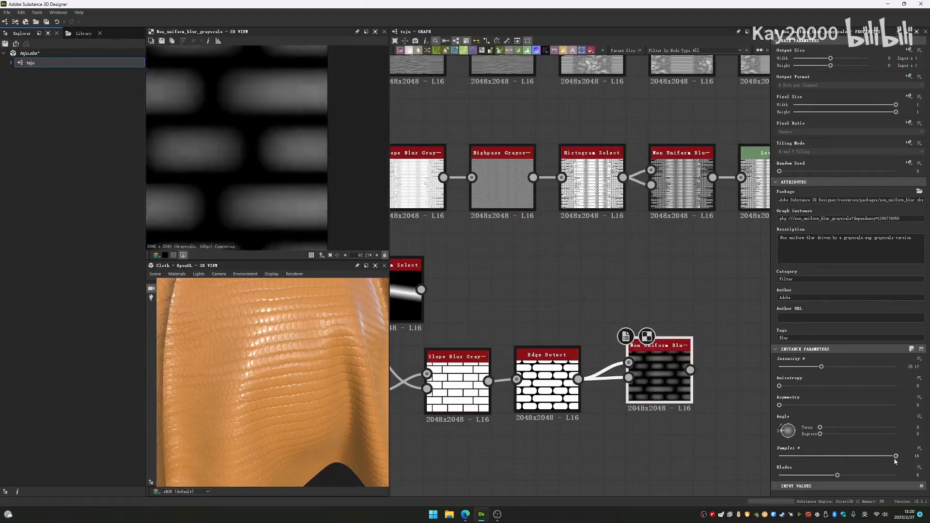
pyautogui.moveTo(822, 366); pyautogui.dragTo(799, 366)
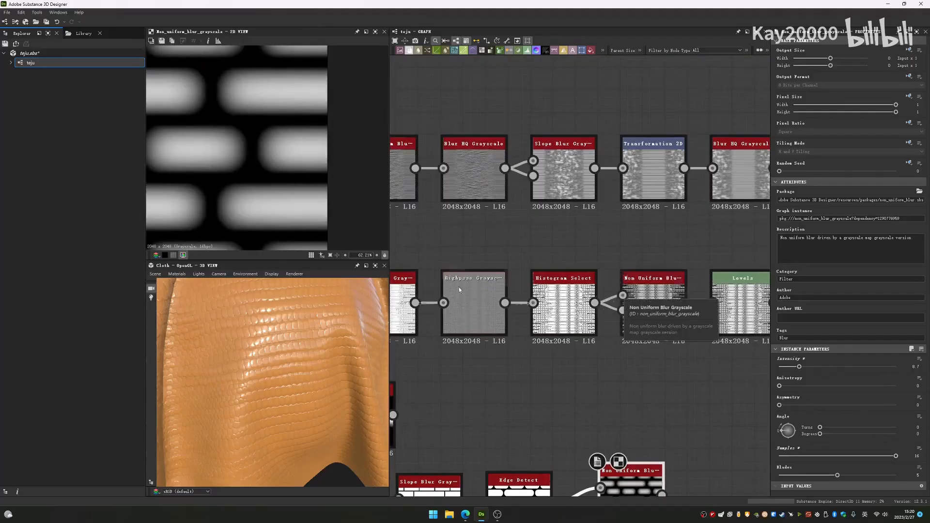
# Step: Compare the main chain's Non Uniform Blur Grayscale with the following Levels node, examining the scale edges close up
pyautogui.moveTo(674, 394); pyautogui.dragTo(594, 403, button='middle')
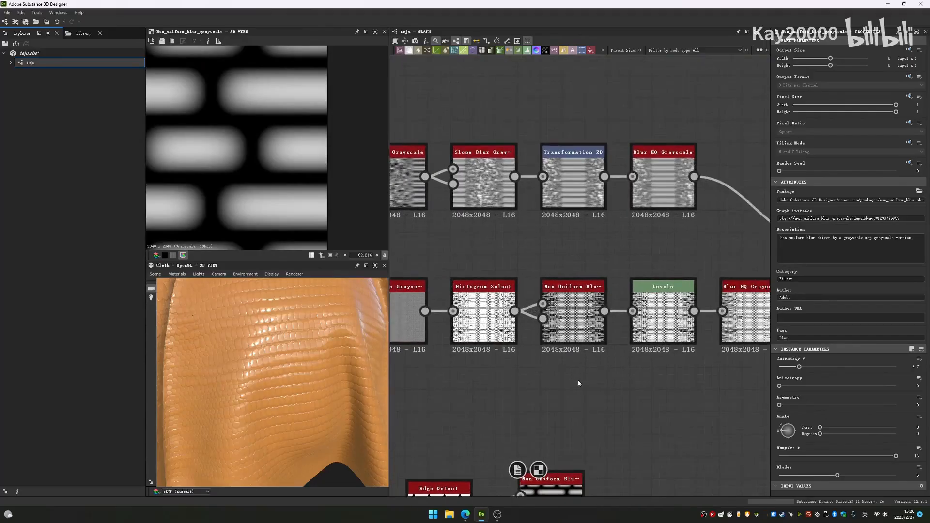
pyautogui.doubleClick(573, 322)
pyautogui.scroll(5, 289, 168)
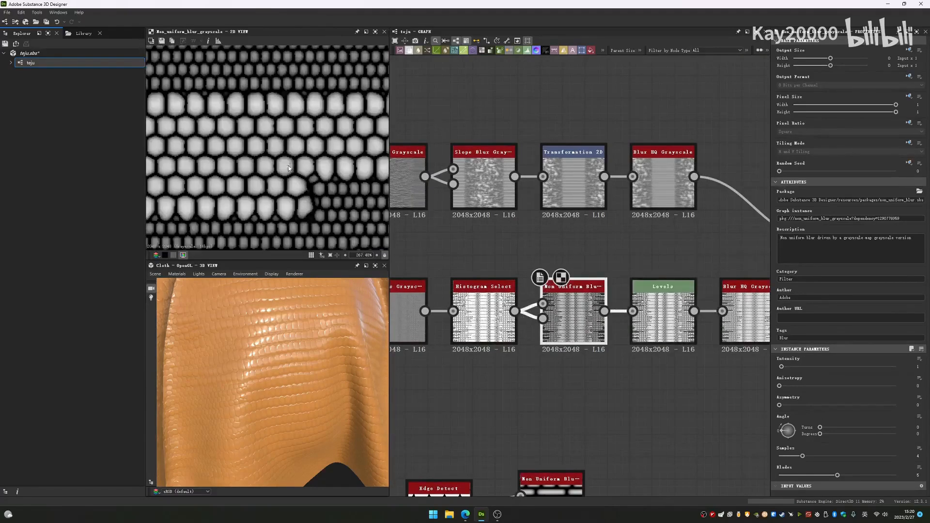
pyautogui.doubleClick(683, 301)
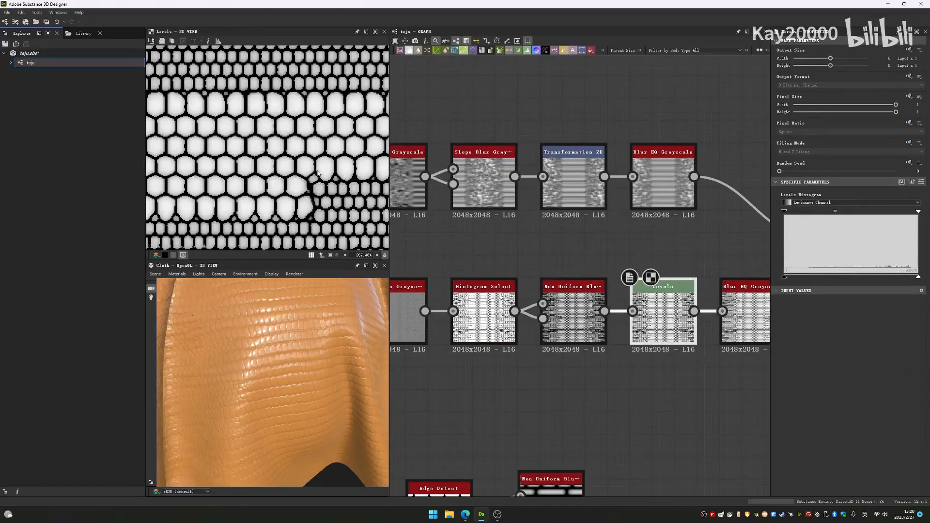
pyautogui.doubleClick(572, 315)
pyautogui.scroll(3, 304, 165)
pyautogui.scroll(4, 328, 139)
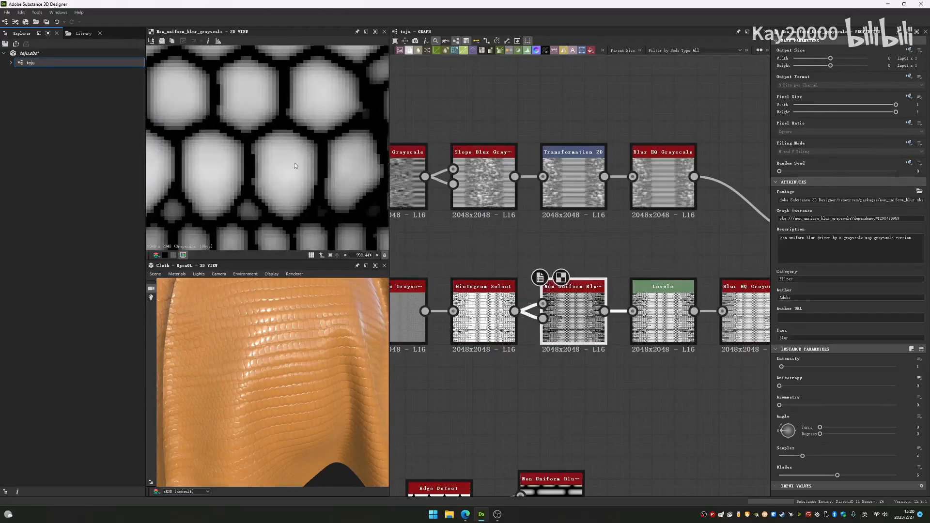
pyautogui.doubleClick(663, 315)
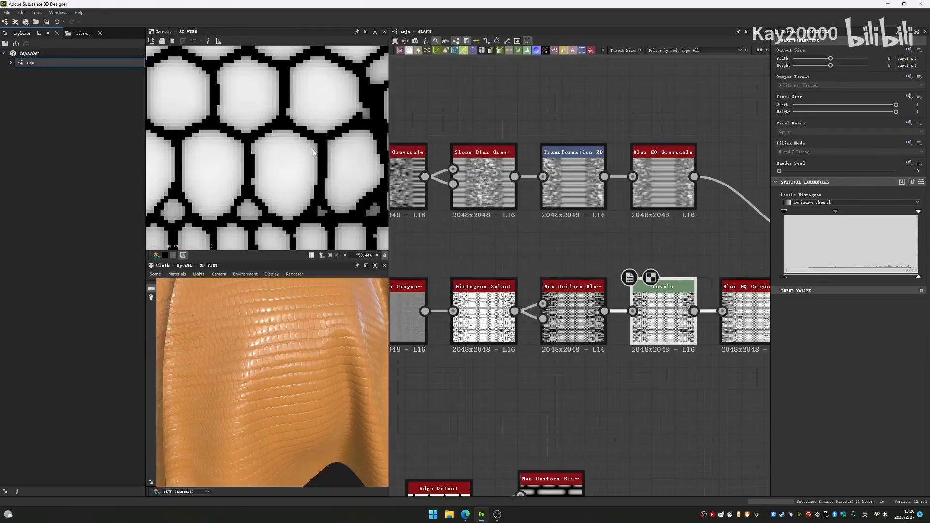
# Step: Compare the Levels node with the Blur HQ Grayscale that follows it, examining the scale edges close up
pyautogui.moveTo(703, 304); pyautogui.dragTo(569, 310, button='middle')
pyautogui.doubleClick(620, 320)
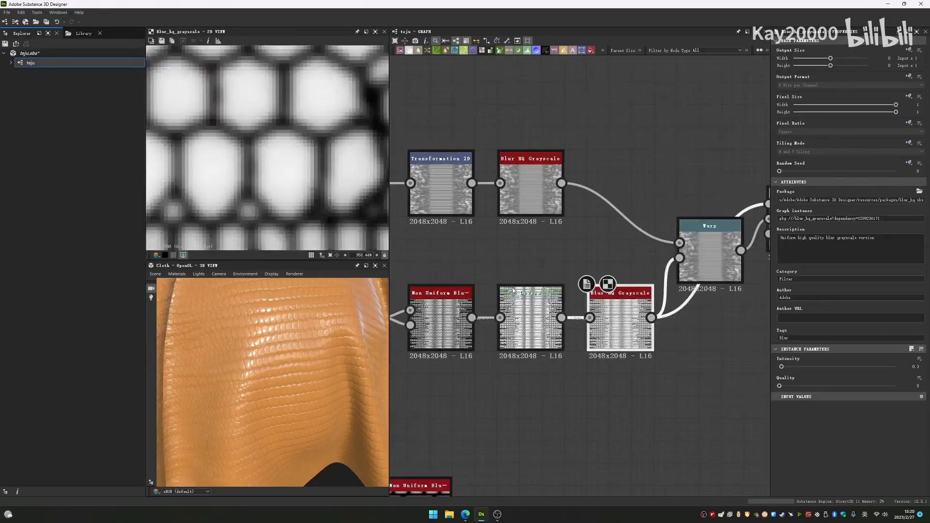
pyautogui.scroll(-4, 286, 176)
pyautogui.scroll(-1, 296, 178)
pyautogui.doubleClick(531, 319)
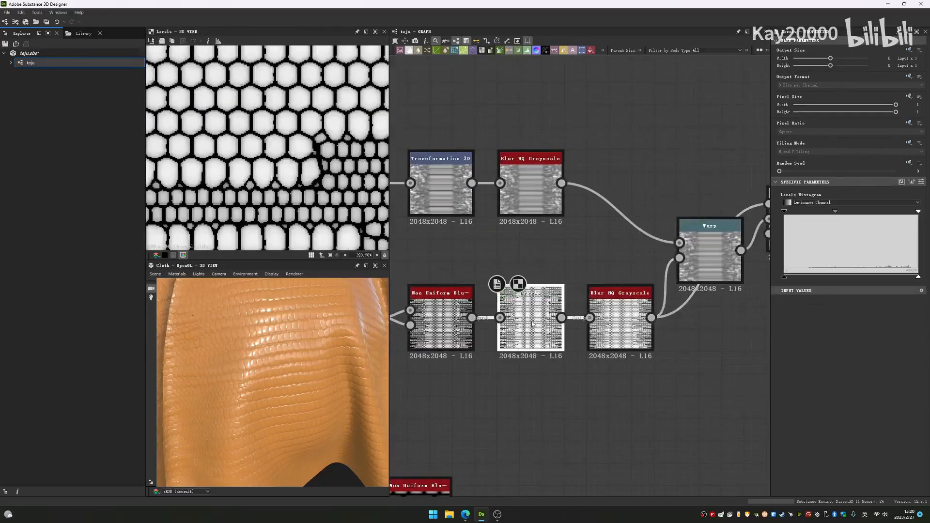
pyautogui.scroll(5, 282, 164)
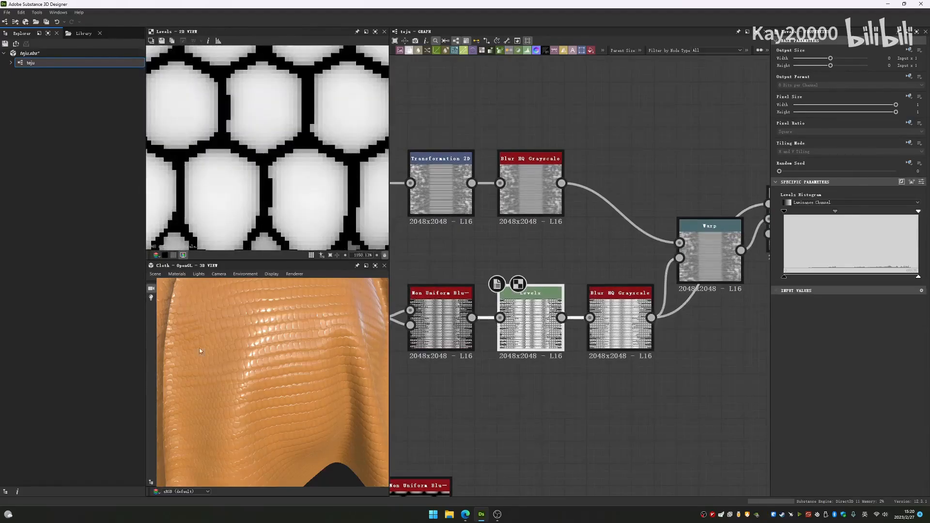
pyautogui.doubleClick(619, 320)
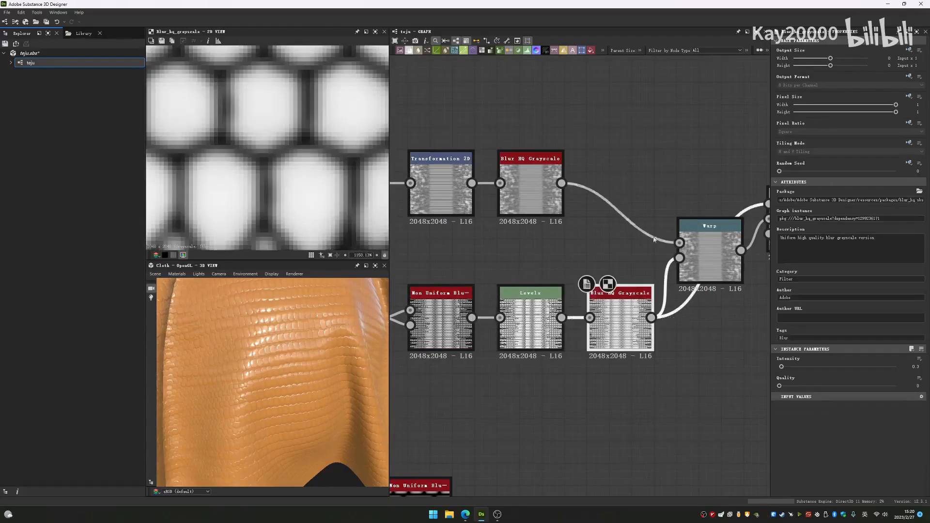
# Step: Trace the upper branch feeding the Warp node back to its start and preview the upper Tile Generator's whole texture
pyautogui.scroll(-3, 654, 239)
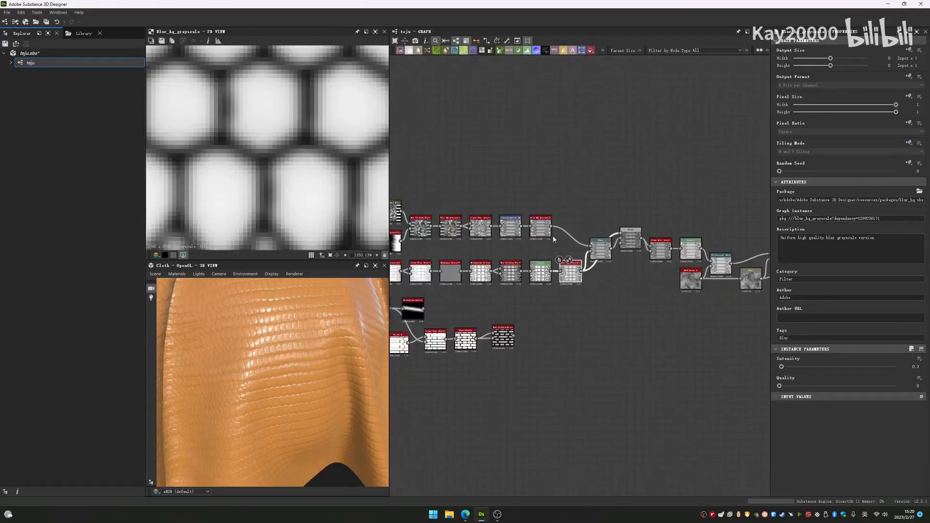
pyautogui.scroll(3, 585, 261)
pyautogui.moveTo(625, 230); pyautogui.dragTo(605, 209)
pyautogui.scroll(-3, 556, 196)
pyautogui.moveTo(504, 205); pyautogui.dragTo(695, 253, button='middle')
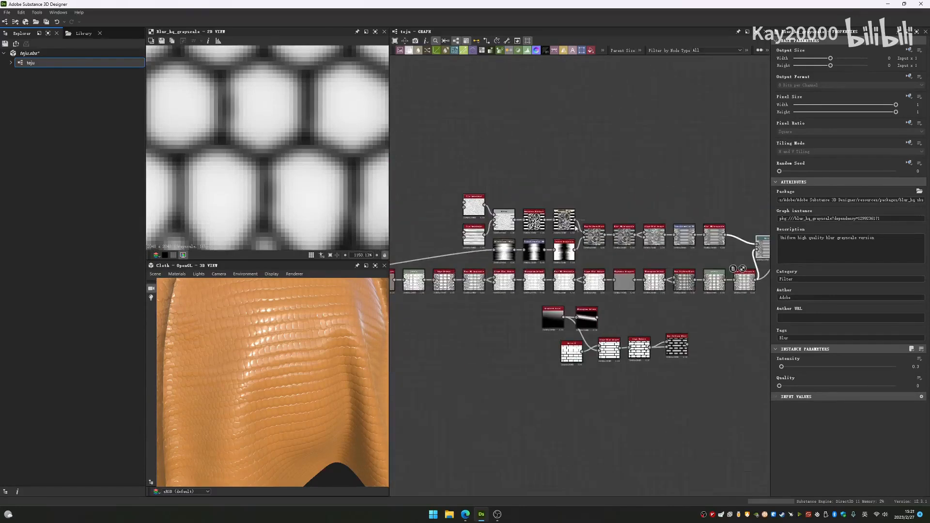
pyautogui.scroll(3, 484, 199)
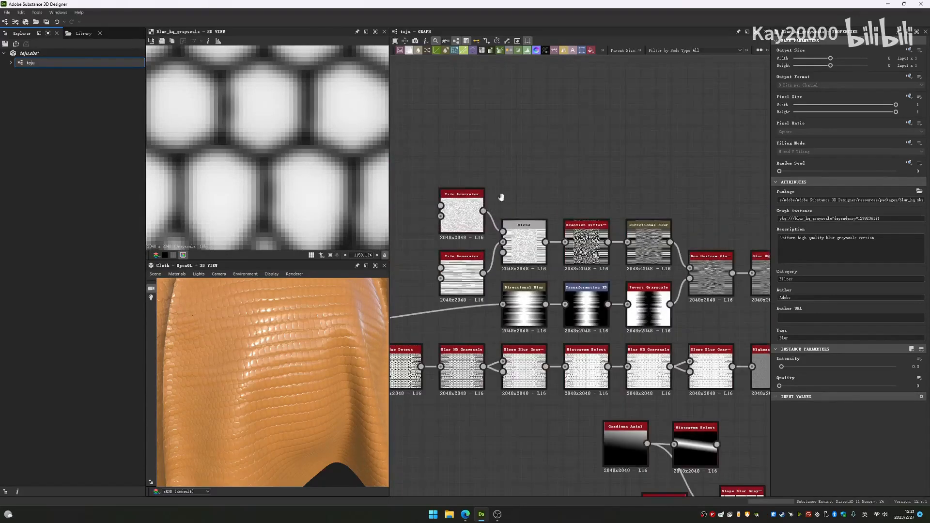
pyautogui.moveTo(502, 197); pyautogui.dragTo(536, 201, button='middle')
pyautogui.doubleClick(500, 218)
pyautogui.scroll(-10, 334, 156)
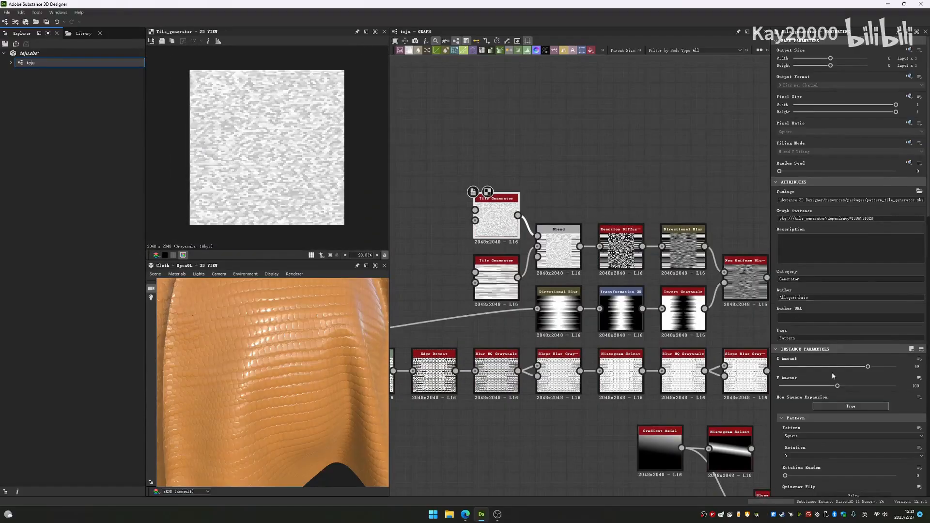
# Step: Review the instance parameters of the upper Tile Generator and preview the lower Tile Generator
pyautogui.scroll(-5, 833, 375)
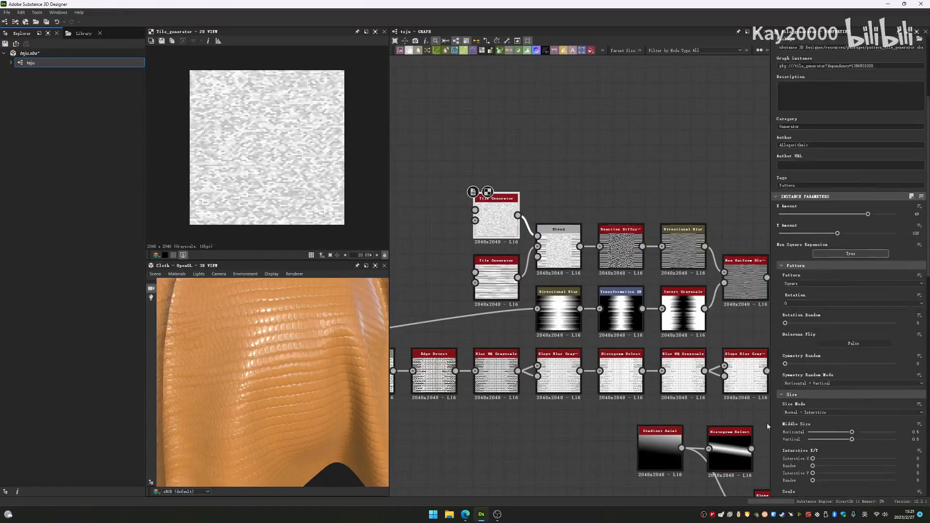
pyautogui.scroll(-7, 804, 422)
pyautogui.scroll(4, 501, 181)
pyautogui.click(489, 381)
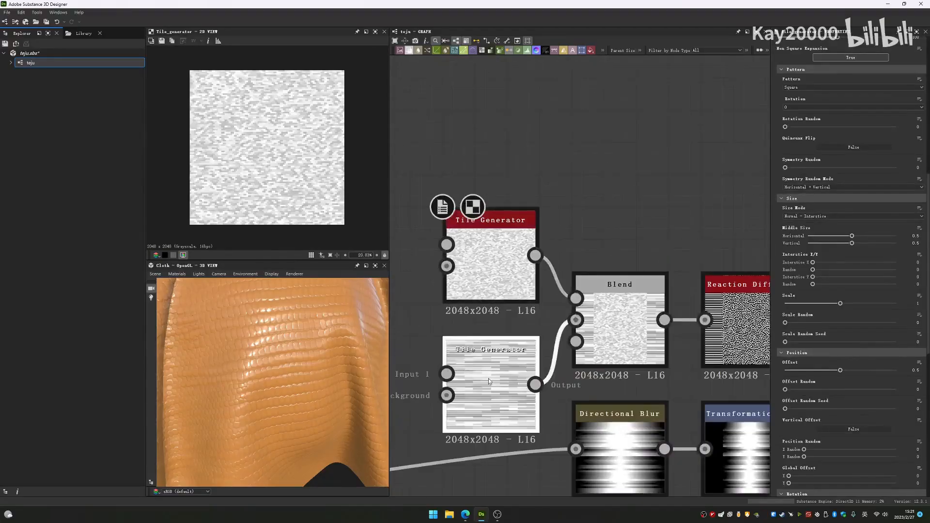
pyautogui.doubleClick(489, 381)
# Step: Preview the Blend node that combines the two Tile Generators and inspect its neighbouring connections
pyautogui.doubleClick(620, 310)
pyautogui.scroll(3, 299, 169)
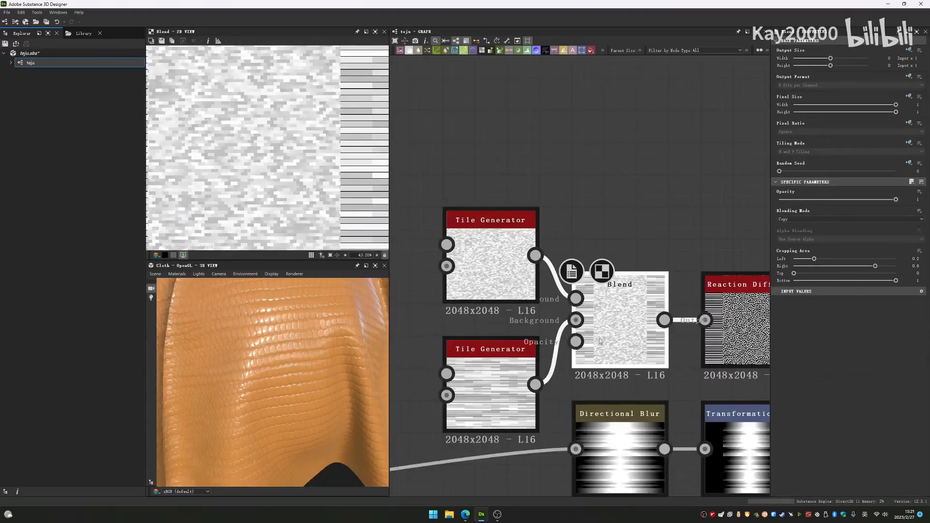
pyautogui.moveTo(604, 314); pyautogui.dragTo(475, 256, button='middle')
pyautogui.moveTo(672, 255); pyautogui.dragTo(567, 211, button='middle')
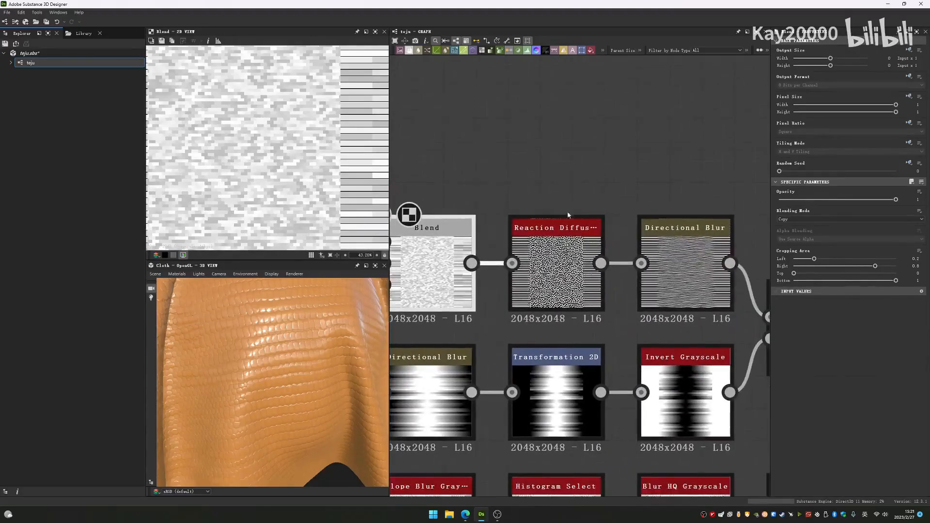
pyautogui.moveTo(485, 252); pyautogui.dragTo(694, 267, button='middle')
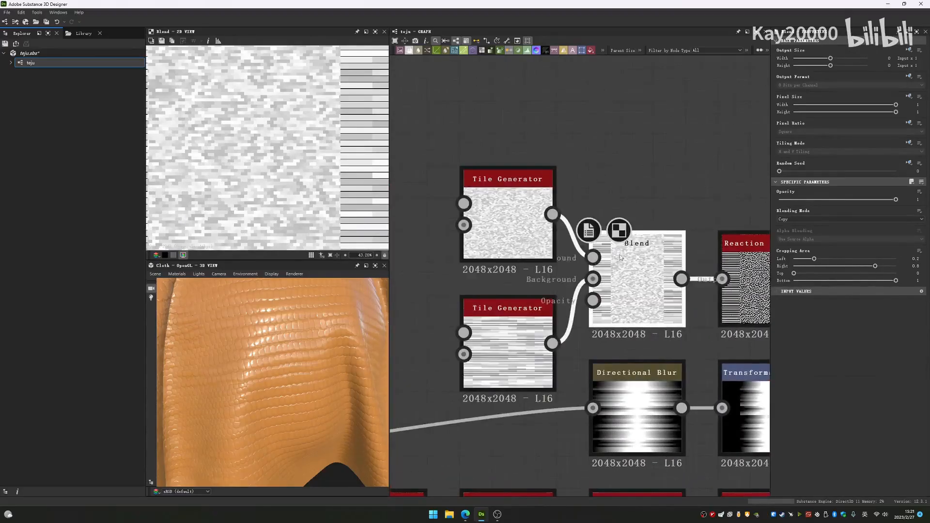
# Step: Try shifting the Blend node's right and top cropping, bringing them back to 0.8 and 0
pyautogui.scroll(-3, 362, 139)
pyautogui.moveTo(874, 266)
pyautogui.mouseDown()
pyautogui.moveTo(840, 266)
pyautogui.moveTo(875, 265)
pyautogui.mouseUp()
pyautogui.moveTo(794, 273)
pyautogui.mouseDown()
pyautogui.moveTo(816, 274)
pyautogui.moveTo(794, 274)
pyautogui.mouseUp()
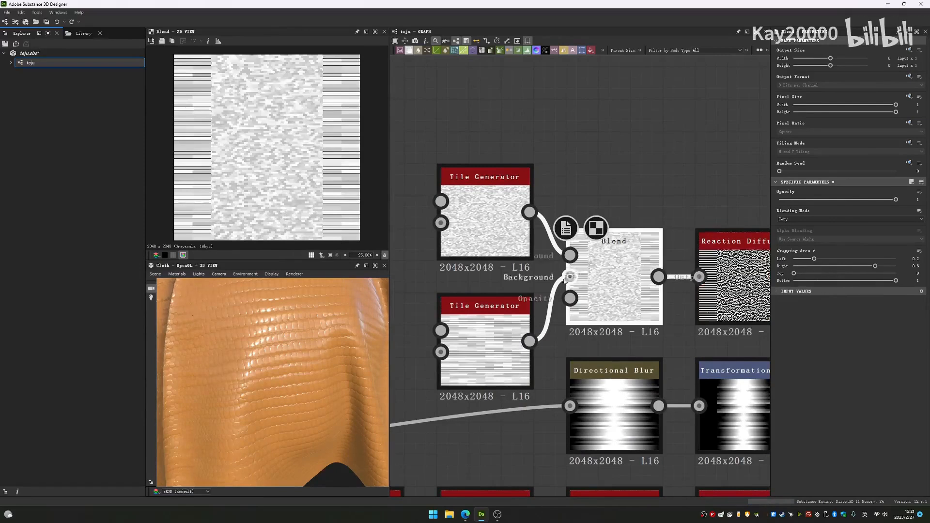
# Step: Compare the outputs of both Tile Generators with the output of the Blend node
pyautogui.doubleClick(504, 222)
pyautogui.doubleClick(491, 324)
pyautogui.doubleClick(600, 278)
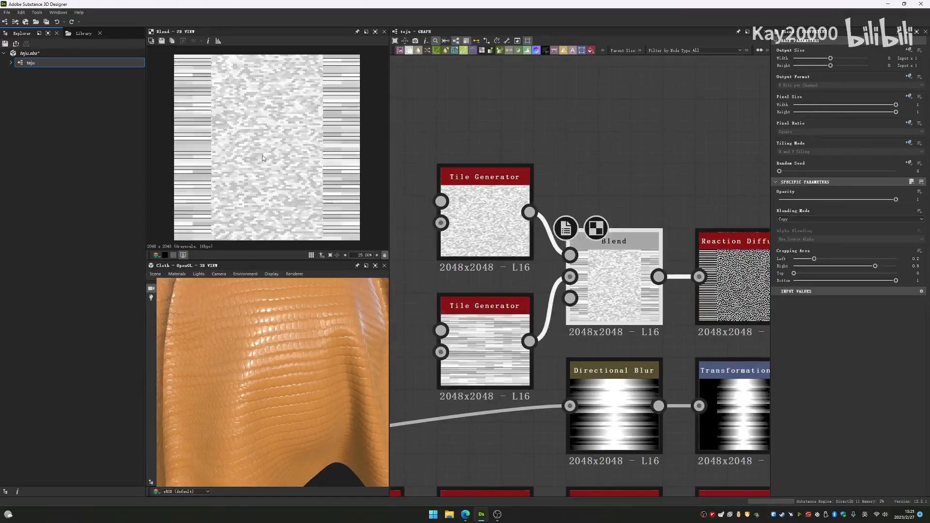
# Step: Preview the Reaction Diffusion node that follows the Blend node
pyautogui.moveTo(619, 222); pyautogui.dragTo(413, 212, button='middle')
pyautogui.doubleClick(566, 247)
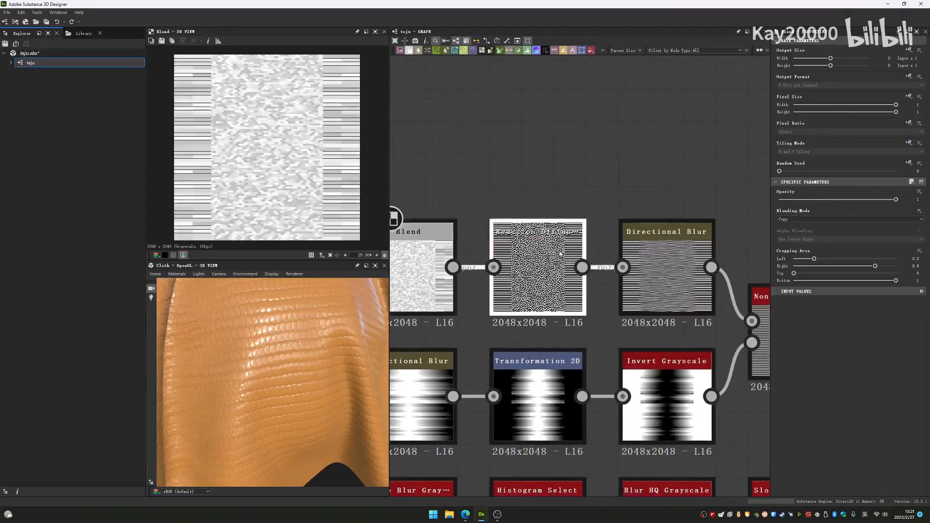
pyautogui.moveTo(519, 154); pyautogui.dragTo(578, 198, button='middle')
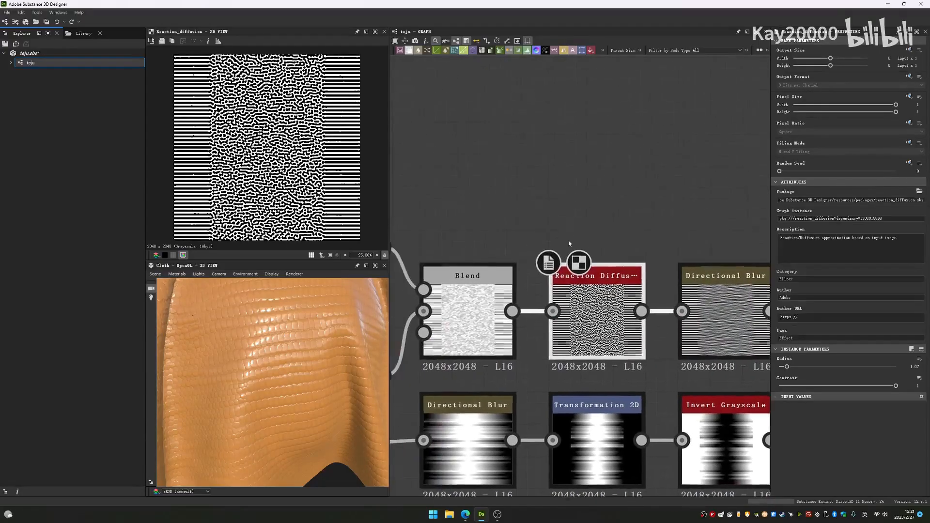
# Step: Add a Reaction Diffusion Fast node above the existing one and feed it from the Blend output
pyautogui.rightClick(578, 198)
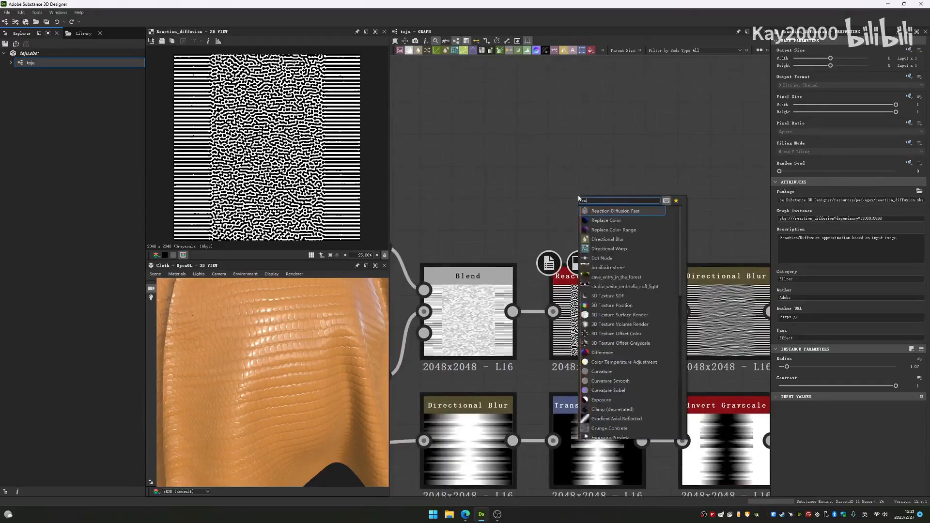
pyautogui.click(615, 212)
pyautogui.moveTo(555, 148); pyautogui.dragTo(587, 148)
pyautogui.moveTo(553, 183); pyautogui.dragTo(512, 311)
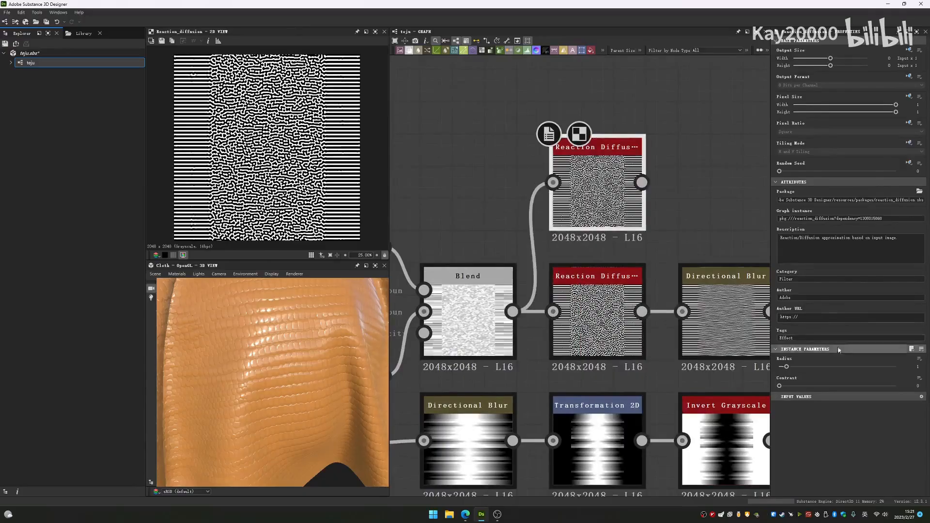
# Step: Try different radius values on the added Reaction Diffusion node, starting with 0.15 and raising it to about 2
pyautogui.moveTo(786, 368); pyautogui.dragTo(780, 368)
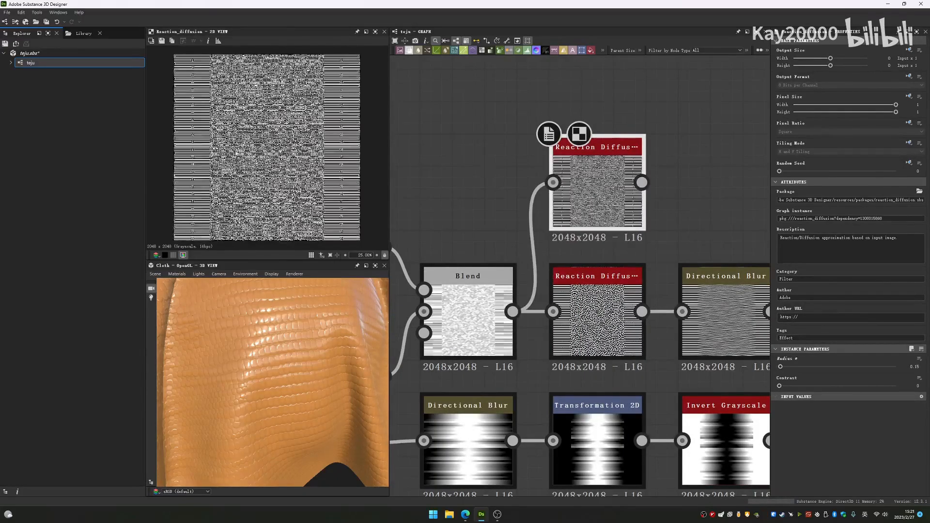
pyautogui.scroll(5, 260, 170)
pyautogui.click(783, 367)
pyautogui.scroll(-4, 316, 184)
pyautogui.click(790, 367)
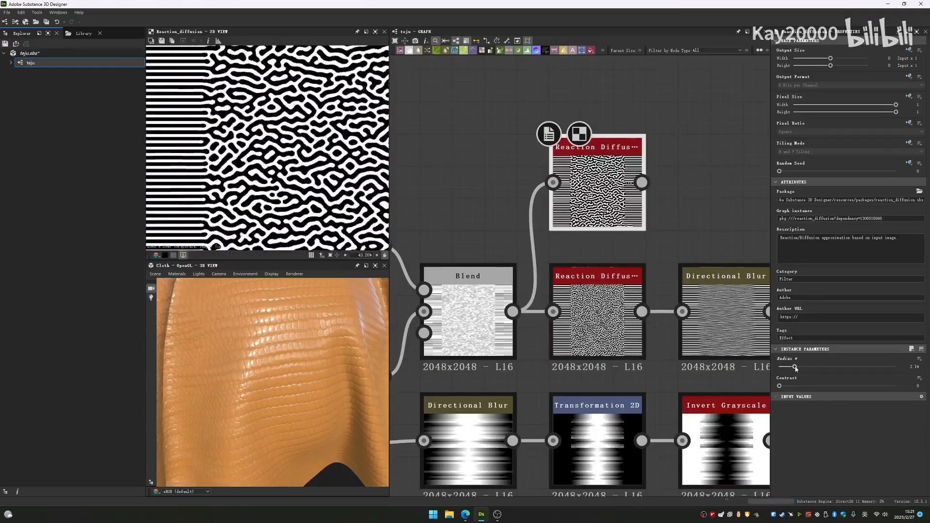
# Step: Delete the added Reaction Diffusion node
pyautogui.scroll(-7, 346, 157)
pyautogui.moveTo(680, 234); pyautogui.dragTo(582, 226, button='middle')
pyautogui.press('Delete')
# Step: Preview the Directional Blur output after the Reaction Diffusion node and inspect its line pattern closely
pyautogui.doubleClick(604, 290)
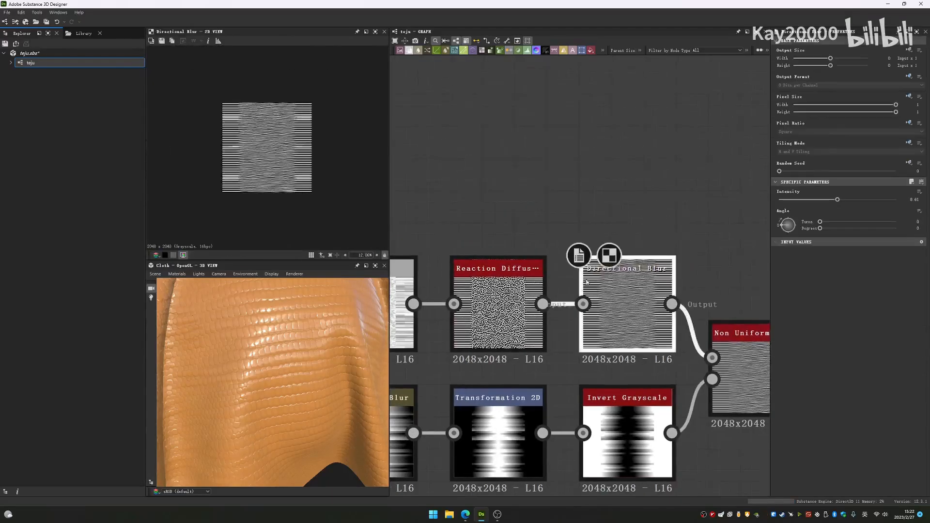
pyautogui.scroll(7, 258, 164)
pyautogui.scroll(-2, 257, 186)
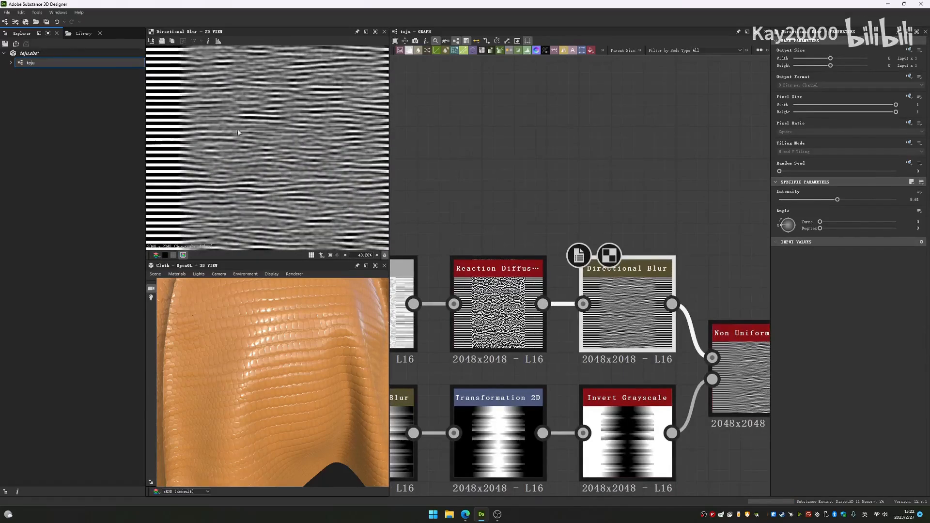
# Step: Try other intensity values on the Directional Blur after the Reaction Diffusion node and undo the change
pyautogui.moveTo(620, 261); pyautogui.dragTo(632, 233, button='middle')
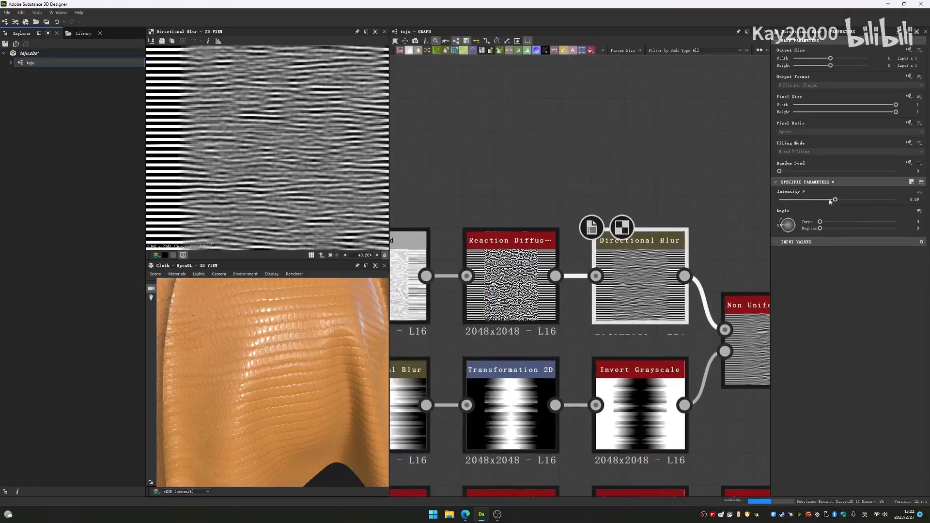
pyautogui.moveTo(837, 199); pyautogui.dragTo(834, 200)
pyautogui.hotkey('ctrl', 'z')
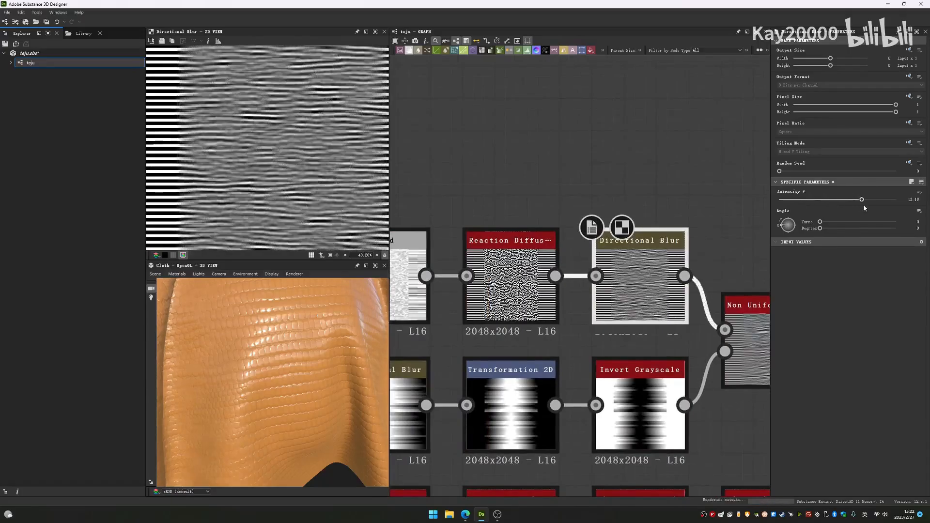
# Step: Preview the Non Uniform Blur node and check the Invert Grayscale node that drives its blur map
pyautogui.scroll(-3, 591, 201)
pyautogui.click(619, 269)
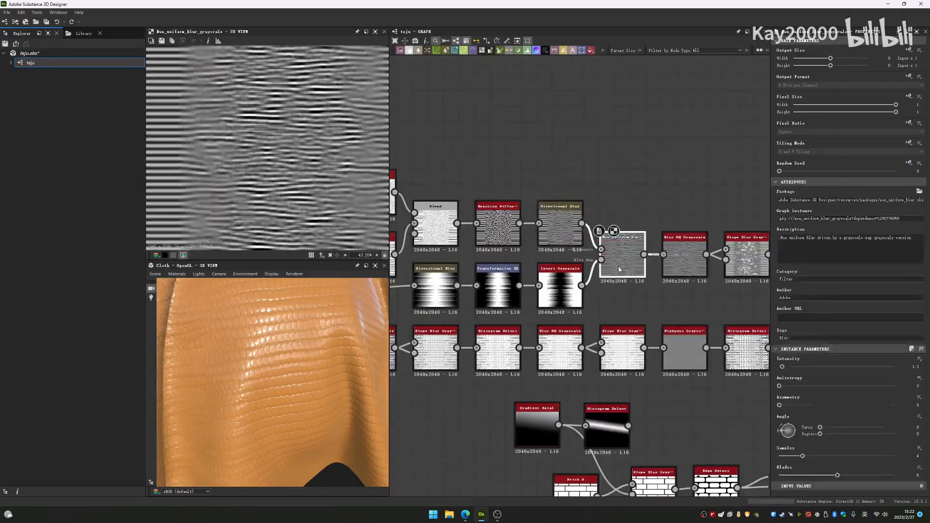
pyautogui.scroll(4, 621, 267)
pyautogui.moveTo(620, 260); pyautogui.dragTo(701, 247, button='middle')
pyautogui.click(588, 299)
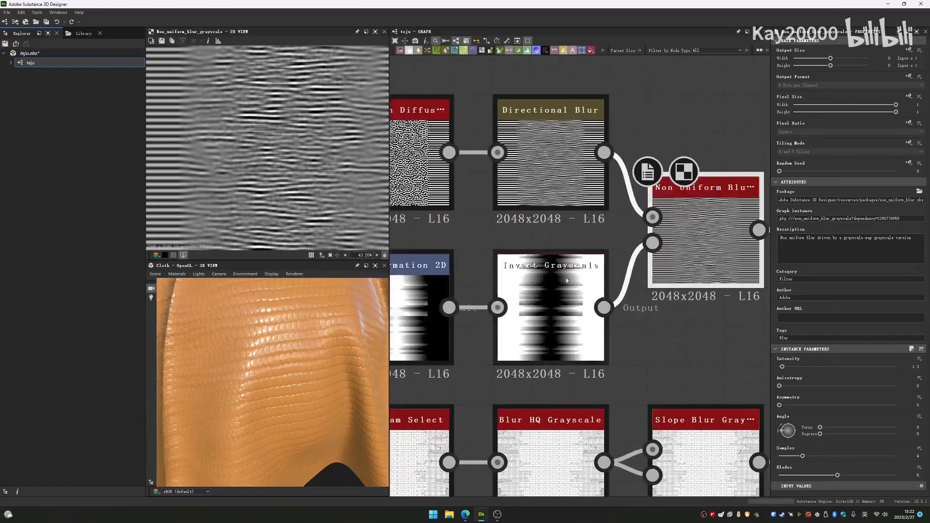
pyautogui.click(687, 233)
pyautogui.scroll(-3, 280, 173)
pyautogui.scroll(3, 314, 189)
# Step: Preview the Slope Blur Grayscale node further along the upper chain and inspect its texture
pyautogui.moveTo(702, 233); pyautogui.dragTo(328, 228, button='middle')
pyautogui.click(658, 218)
pyautogui.click(600, 253)
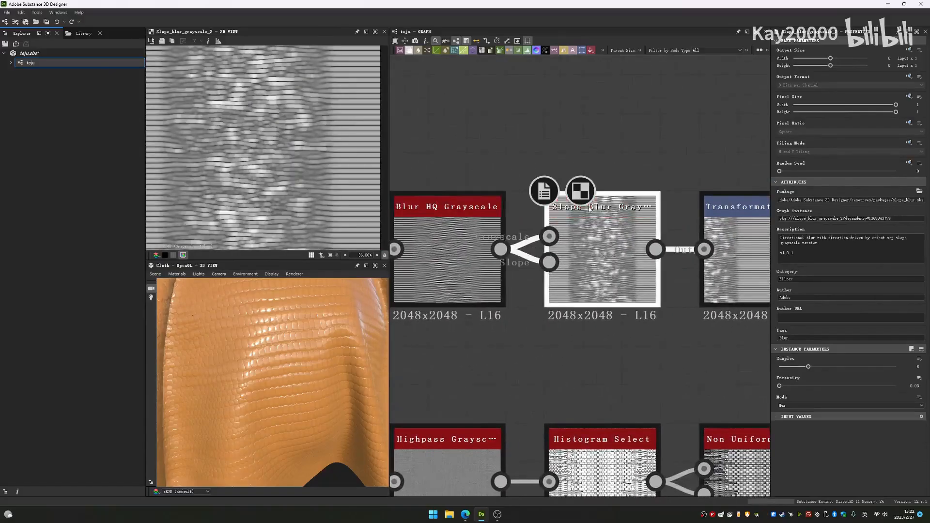
pyautogui.scroll(-3, 589, 208)
pyautogui.scroll(4, 630, 242)
# Step: Check the Blur HQ Grayscale input of the Slope Blur and examine the Slope Blur's striped edge
pyautogui.moveTo(436, 193); pyautogui.dragTo(558, 224, button='middle')
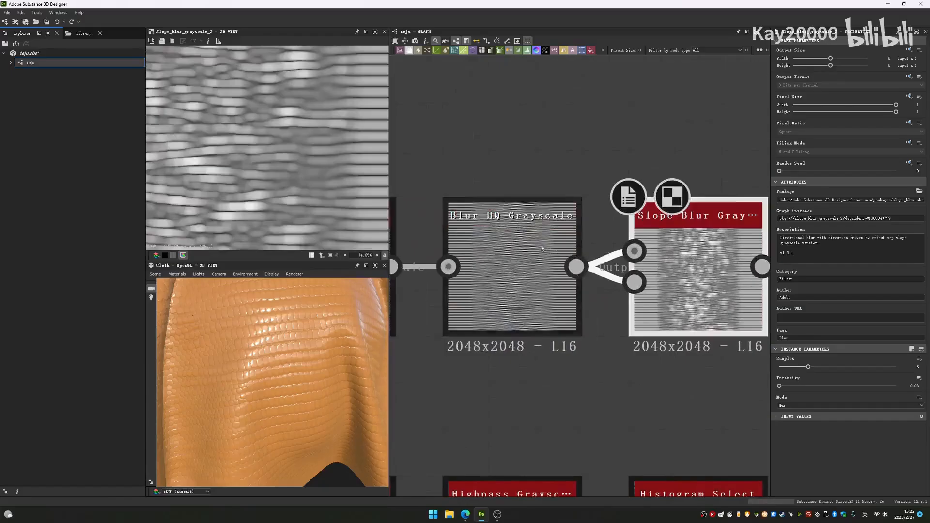
pyautogui.click(558, 224)
pyautogui.click(731, 269)
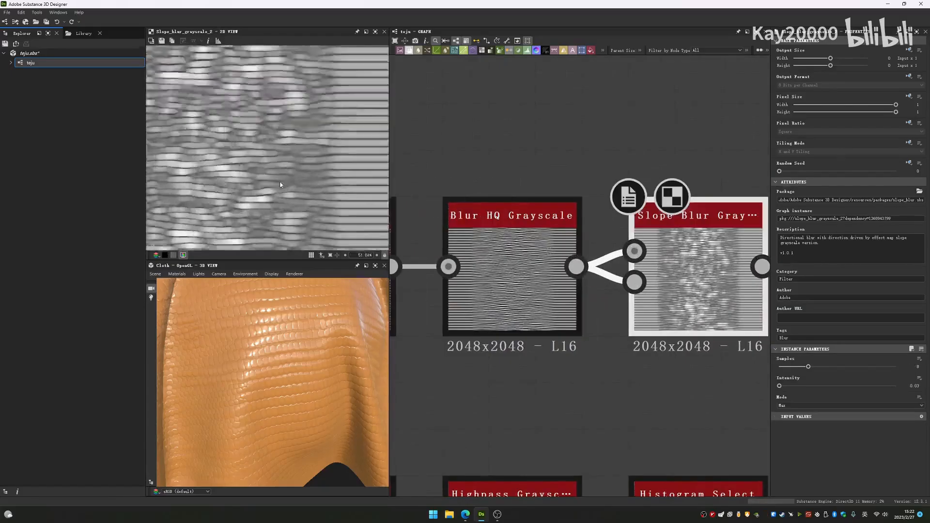
pyautogui.scroll(4, 248, 150)
pyautogui.scroll(-3, 209, 177)
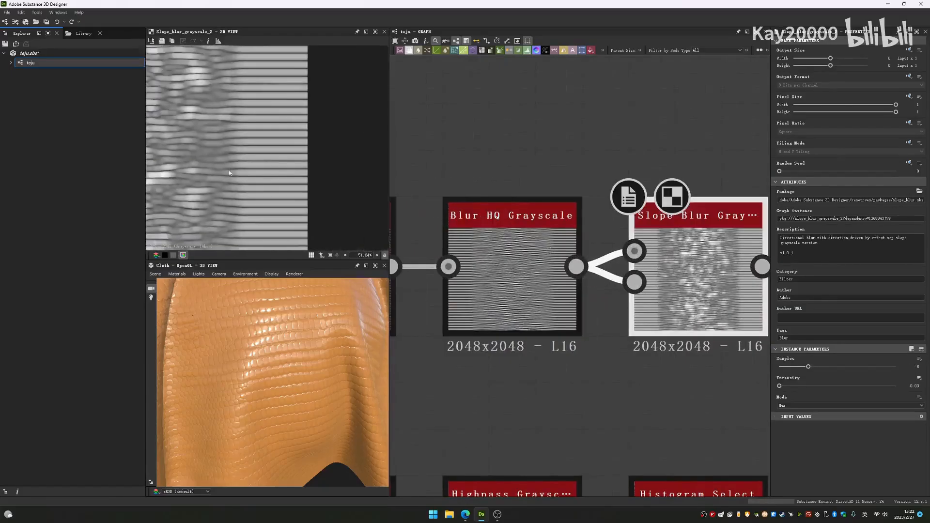
# Step: Compare the Blur HQ Grayscale output with the Slope Blur Grayscale output in close-up
pyautogui.moveTo(735, 197); pyautogui.dragTo(616, 205, button='middle')
pyautogui.scroll(-2, 499, 195)
pyautogui.doubleClick(453, 225)
pyautogui.scroll(4, 304, 217)
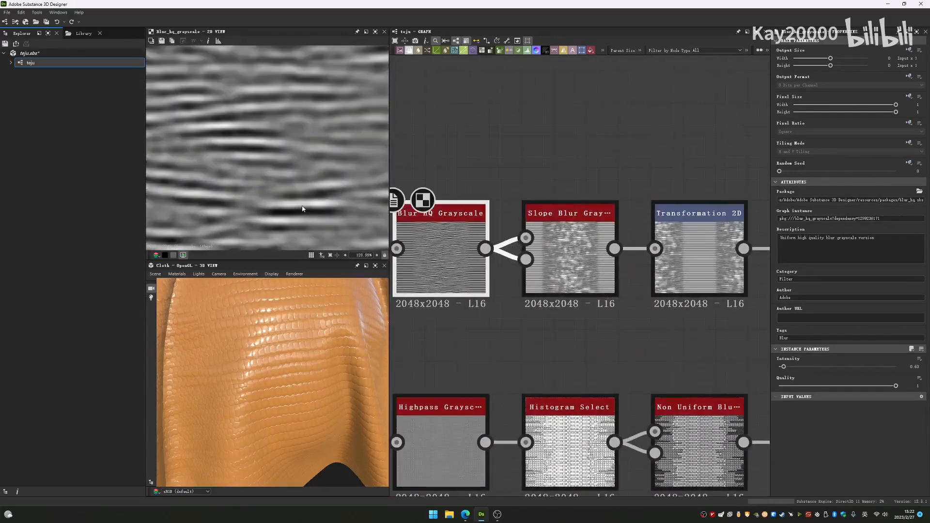
pyautogui.doubleClick(570, 255)
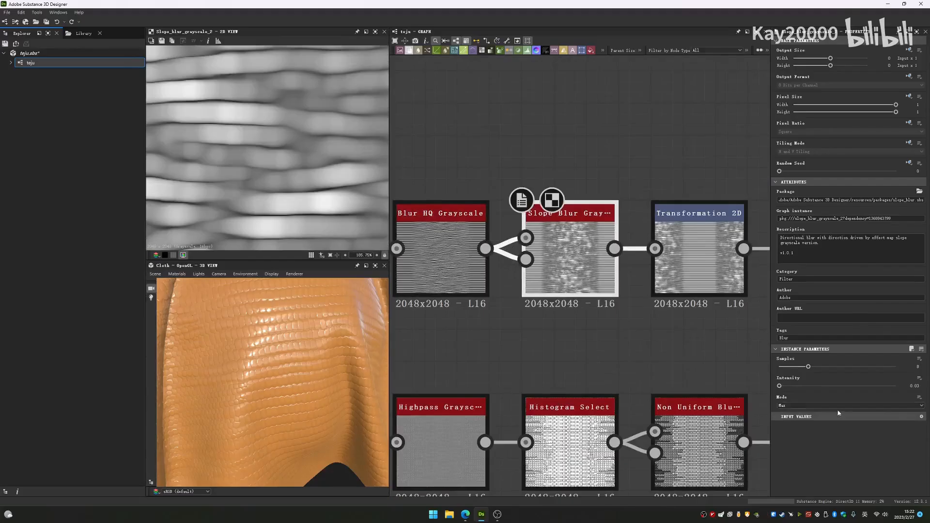
# Step: Preview the Transformation 2D node and try shifting its X offset, bringing it back to 0.5
pyautogui.moveTo(644, 349); pyautogui.dragTo(519, 351, button='middle')
pyautogui.doubleClick(576, 256)
pyautogui.scroll(-10, 297, 167)
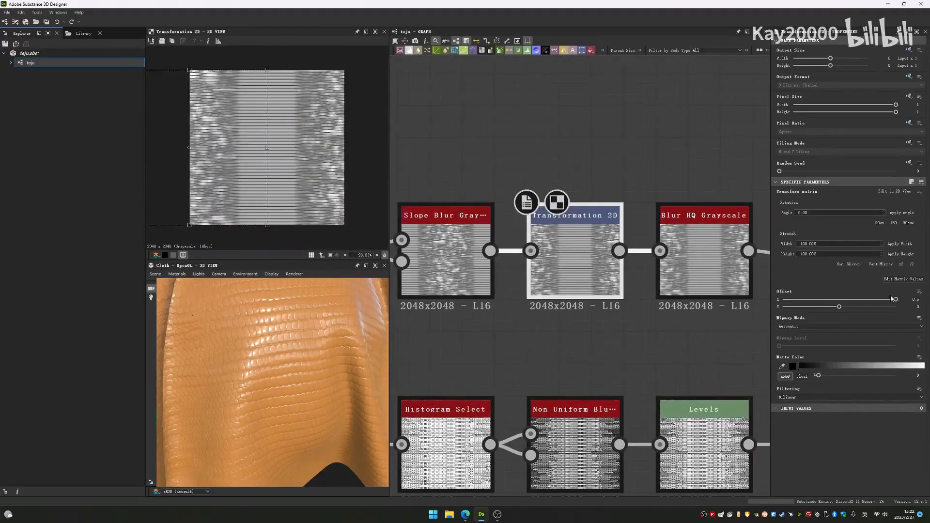
pyautogui.moveTo(894, 299); pyautogui.dragTo(879, 299)
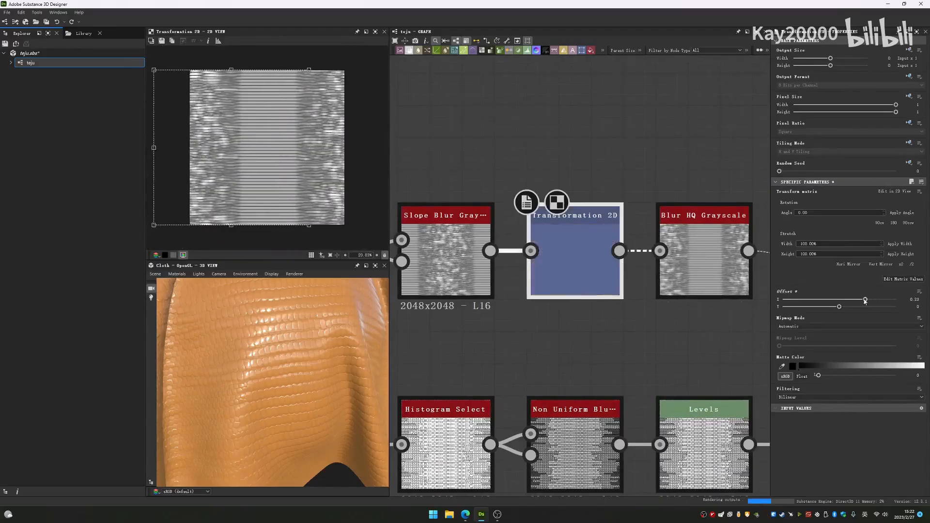
pyautogui.click(895, 300)
# Step: Compare the Transformation 2D output with the Blur HQ Grayscale node that follows it in close-up
pyautogui.moveTo(581, 290); pyautogui.dragTo(443, 292, button='middle')
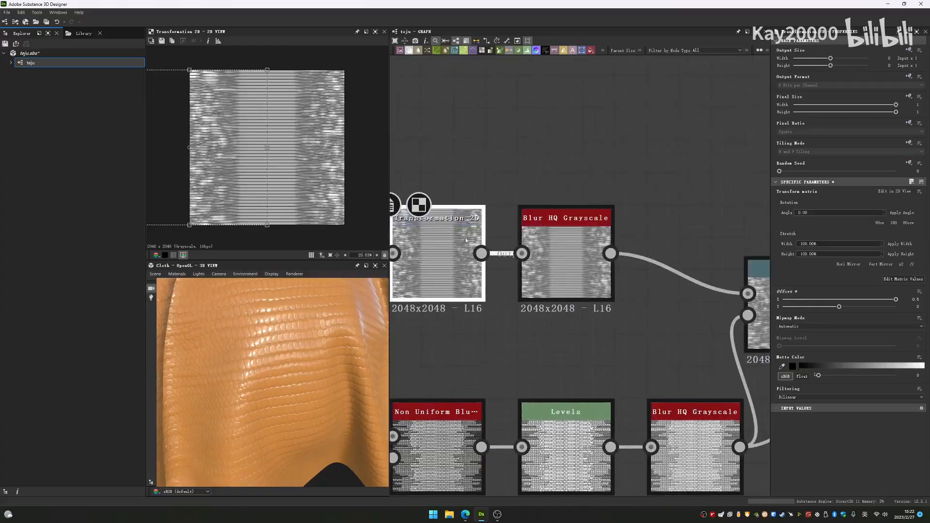
pyautogui.doubleClick(566, 262)
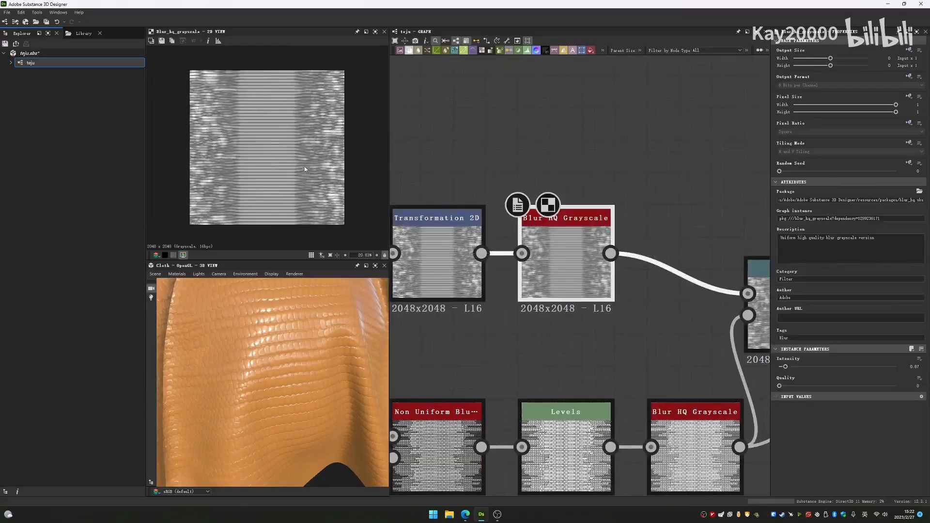
pyautogui.scroll(5, 335, 180)
pyautogui.doubleClick(437, 261)
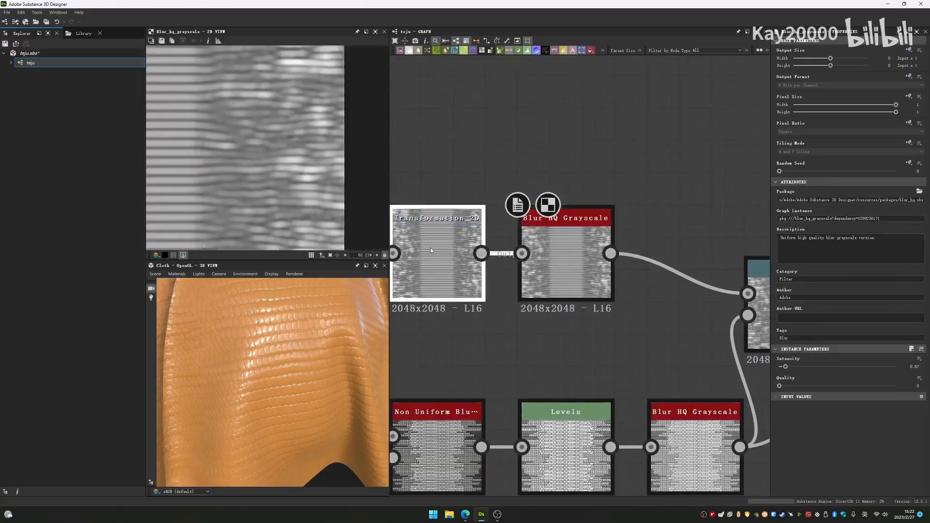
pyautogui.click(516, 146)
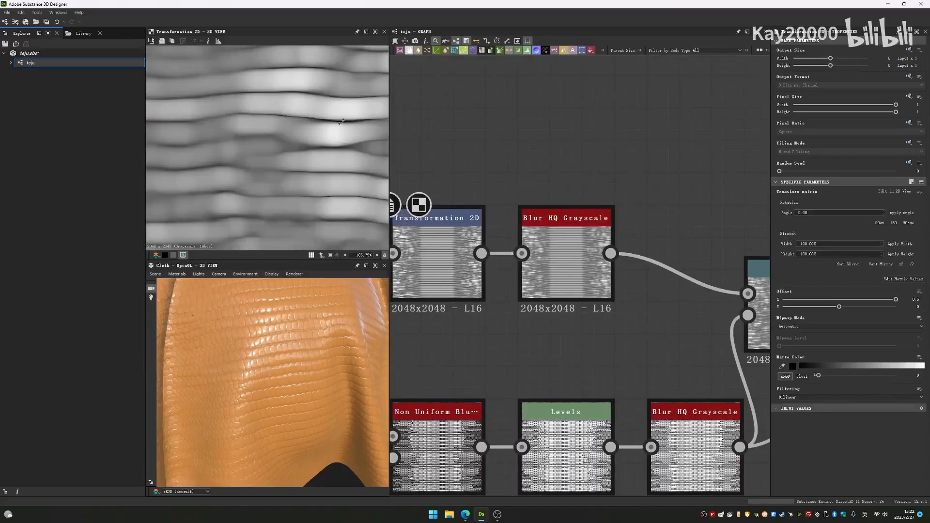
pyautogui.doubleClick(573, 218)
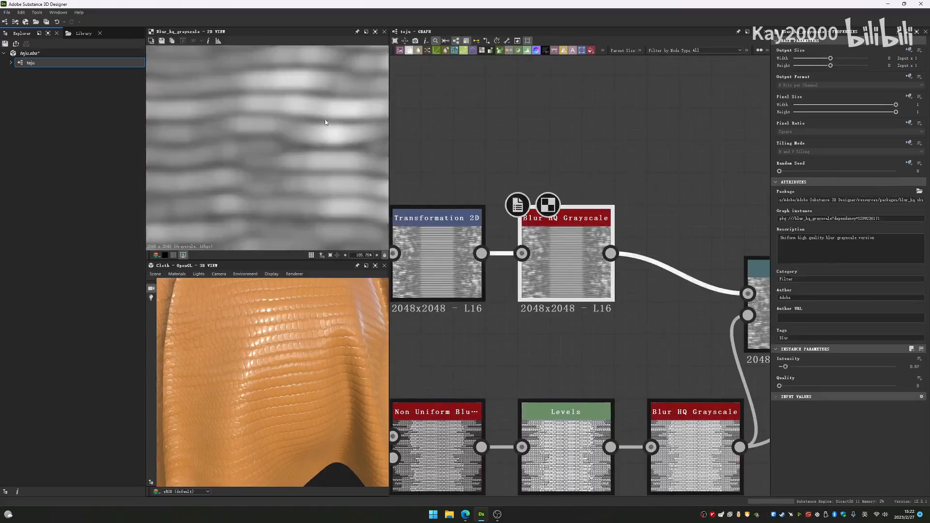
# Step: Preview the Warp node fed by the two Blur HQ Grayscale nodes and inspect its inputs
pyautogui.scroll(-5, 637, 236)
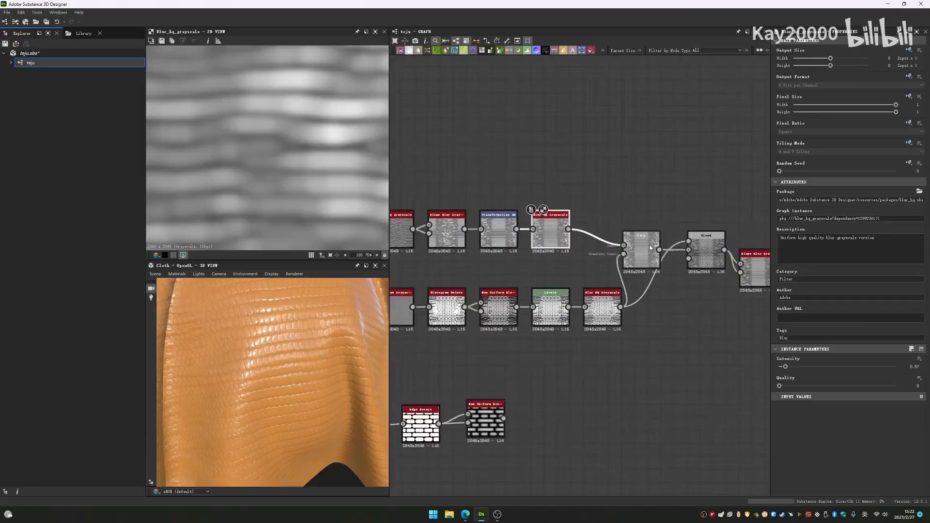
pyautogui.doubleClick(651, 248)
pyautogui.scroll(-5, 336, 164)
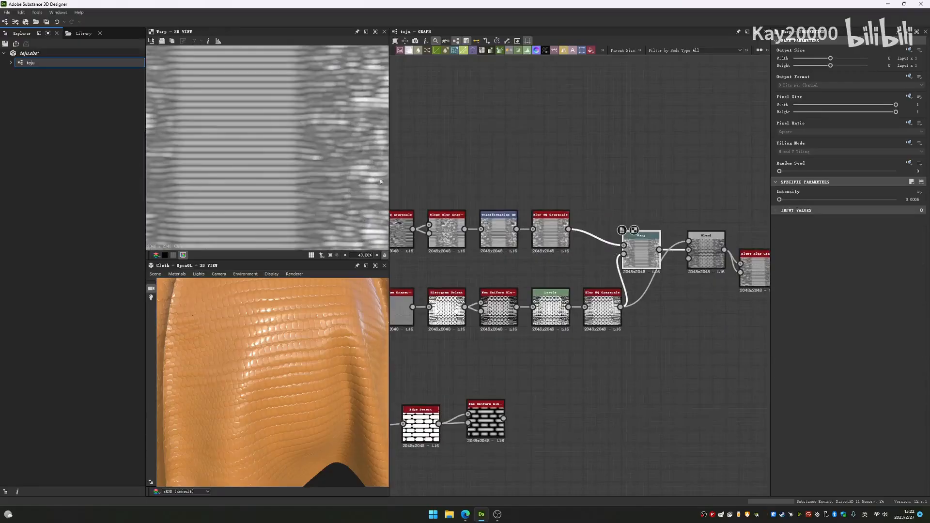
pyautogui.scroll(5, 632, 218)
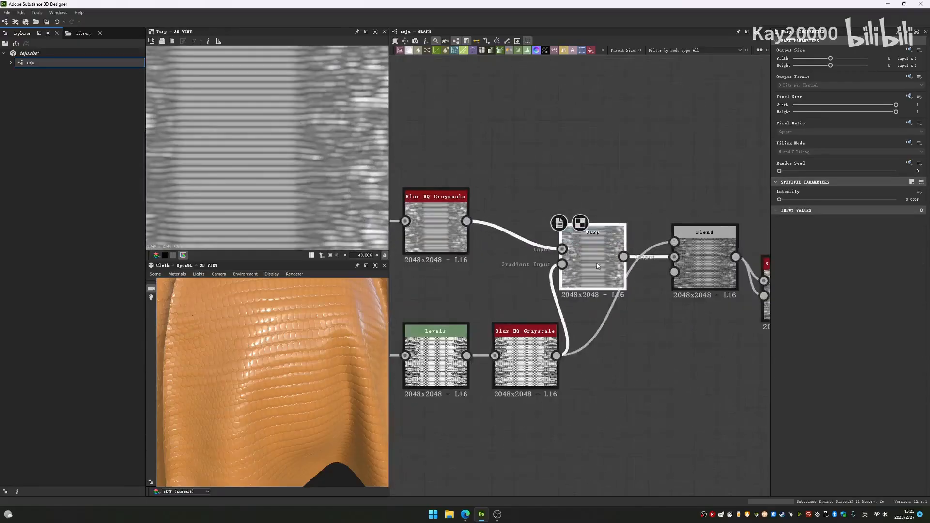
# Step: Move the Blend node lower in the graph and preview the two Blur HQ Grayscale nodes feeding the Warp node
pyautogui.moveTo(712, 223); pyautogui.dragTo(712, 315)
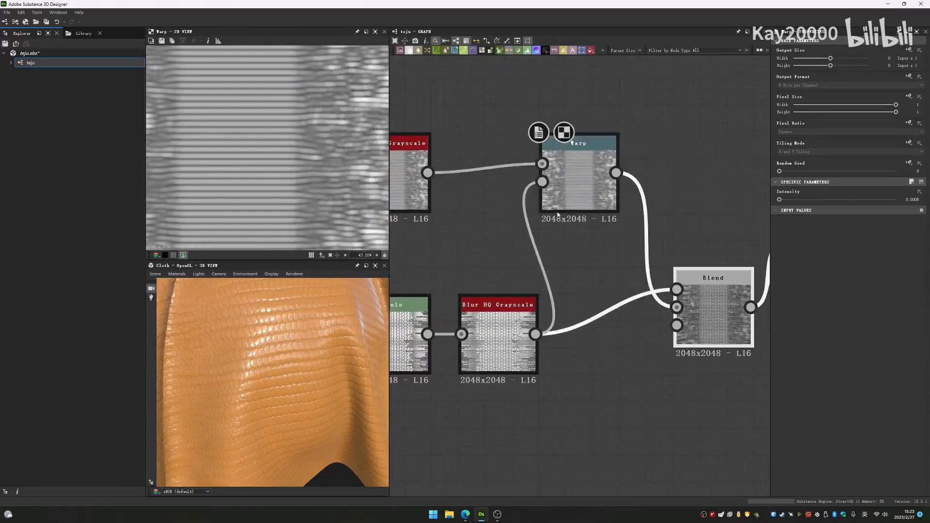
pyautogui.moveTo(494, 324); pyautogui.dragTo(559, 334, button='middle')
pyautogui.doubleClick(560, 333)
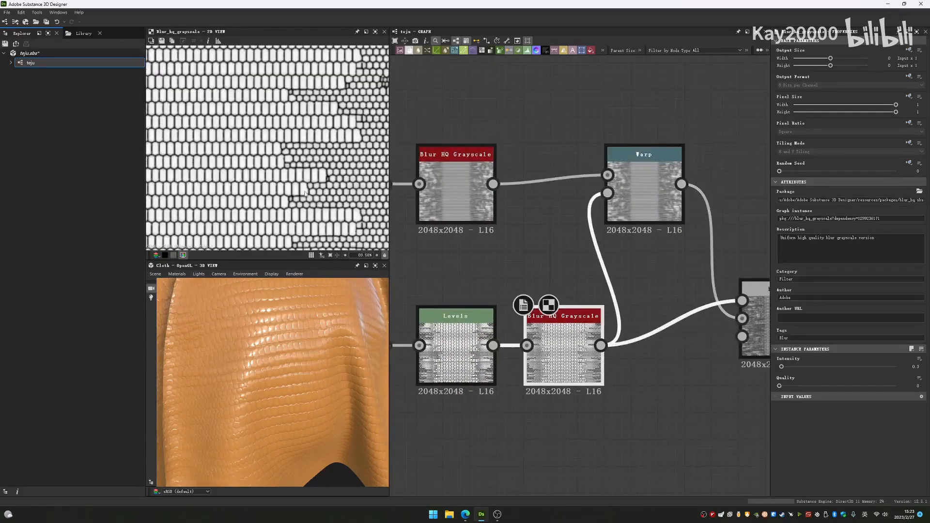
pyautogui.doubleClick(634, 203)
pyautogui.doubleClick(467, 202)
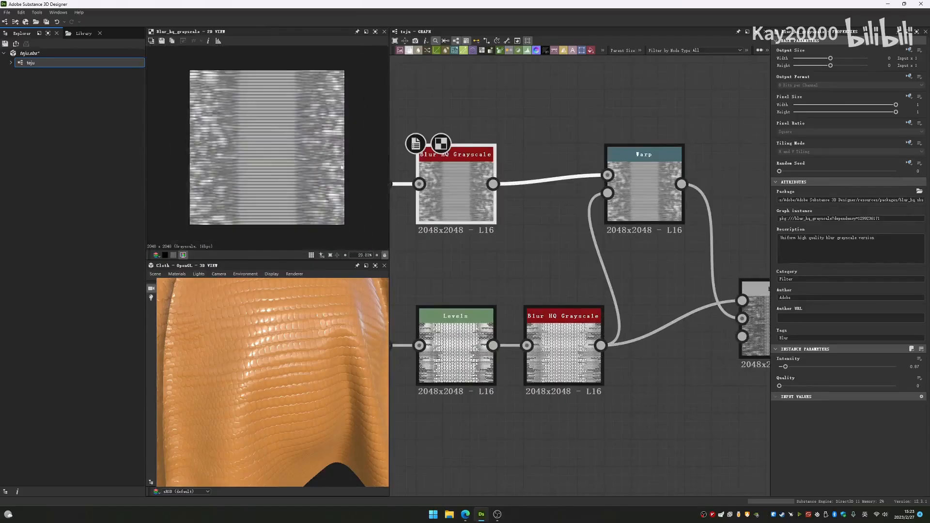
pyautogui.scroll(5, 310, 153)
pyautogui.moveTo(310, 153); pyautogui.dragTo(194, 156, button='middle')
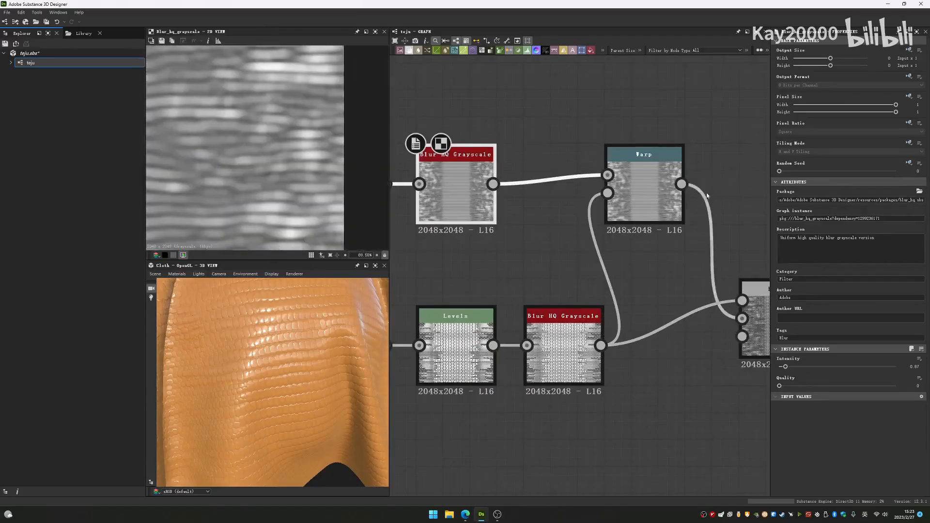
# Step: Compare the Warp node's output in close-up with the lower Blur HQ Grayscale node that drives its gradient input
pyautogui.doubleClick(673, 199)
pyautogui.scroll(4, 271, 194)
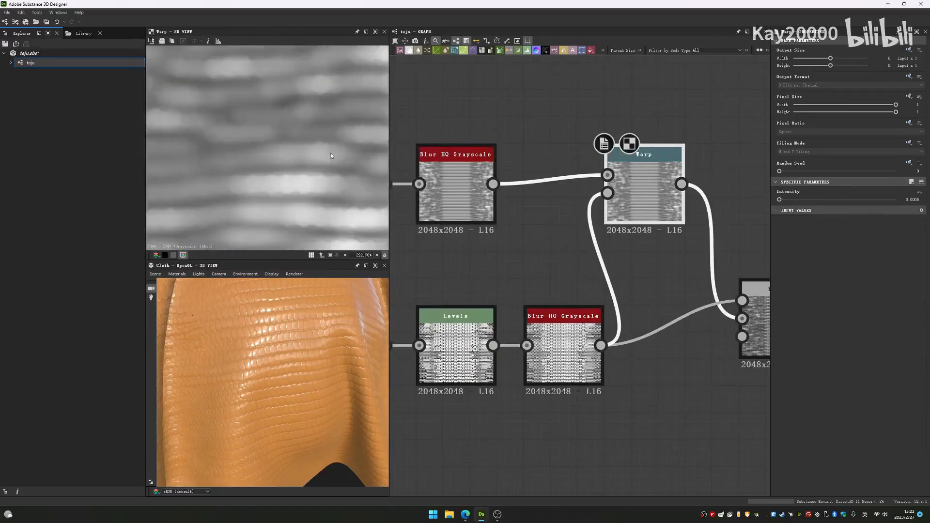
pyautogui.scroll(1, 299, 195)
pyautogui.doubleClick(561, 354)
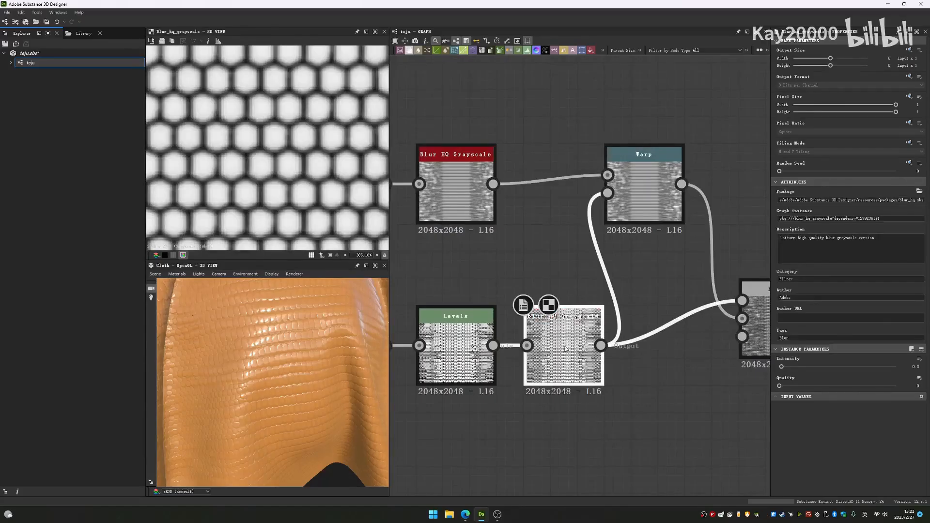
pyautogui.doubleClick(644, 196)
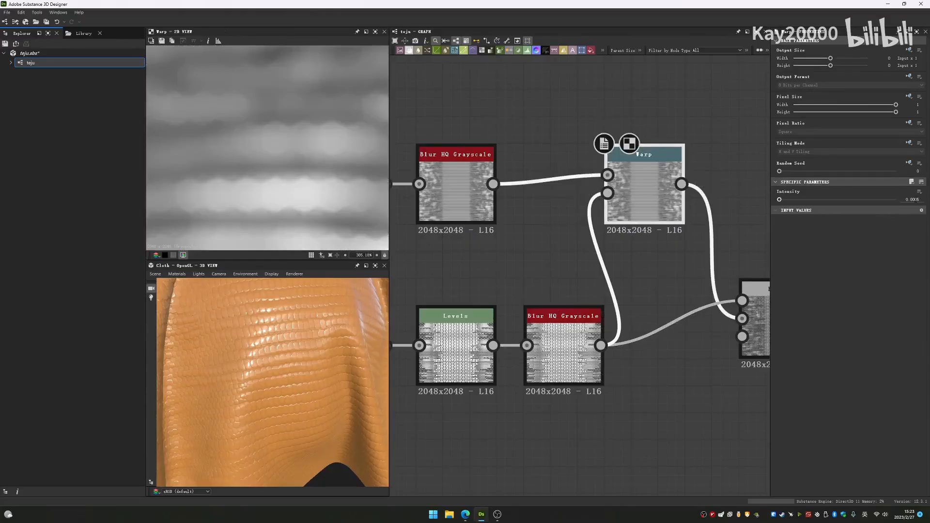
# Step: Examine the band edges in the Warp node's output at several magnifications
pyautogui.scroll(-5, 353, 187)
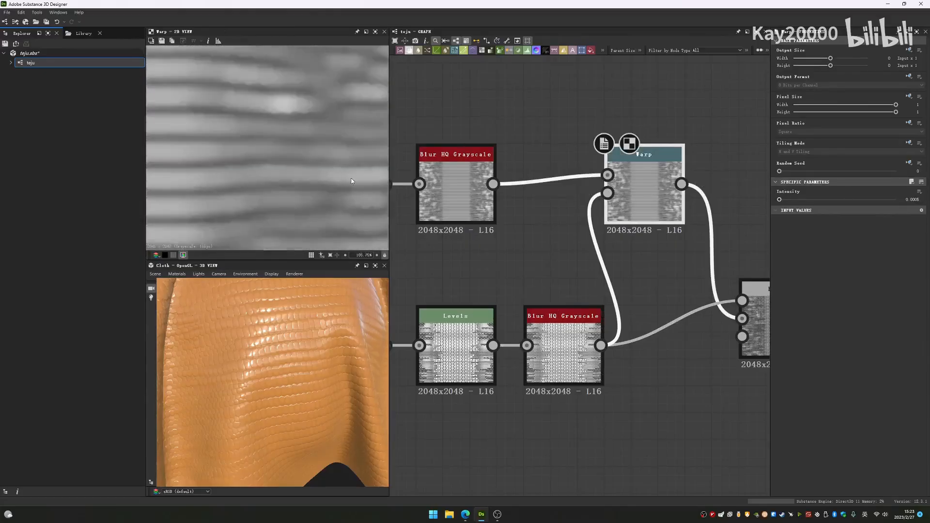
pyautogui.moveTo(353, 187); pyautogui.dragTo(319, 173, button='middle')
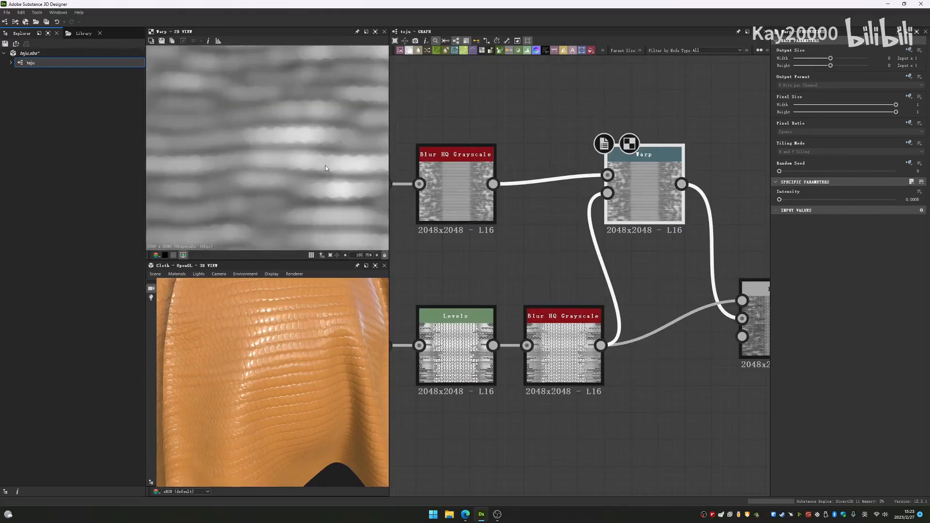
pyautogui.scroll(8, 336, 193)
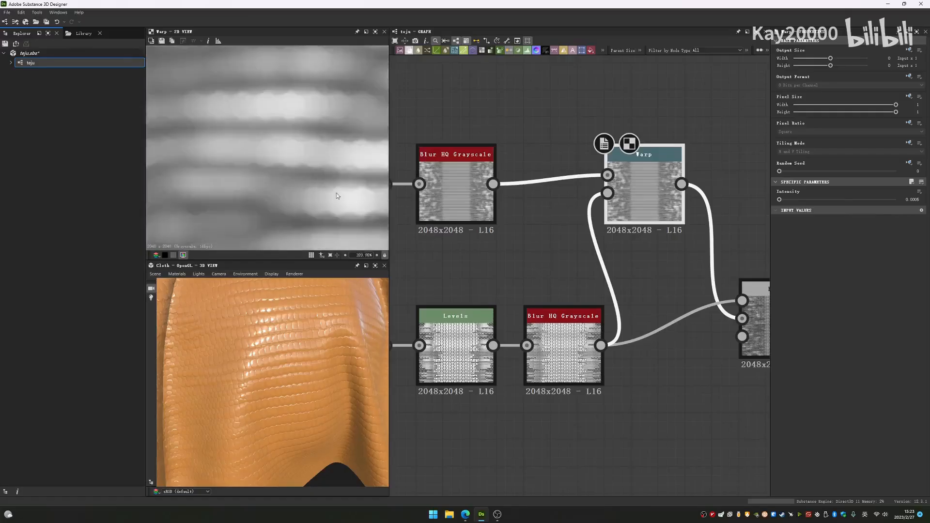
pyautogui.scroll(-4, 307, 176)
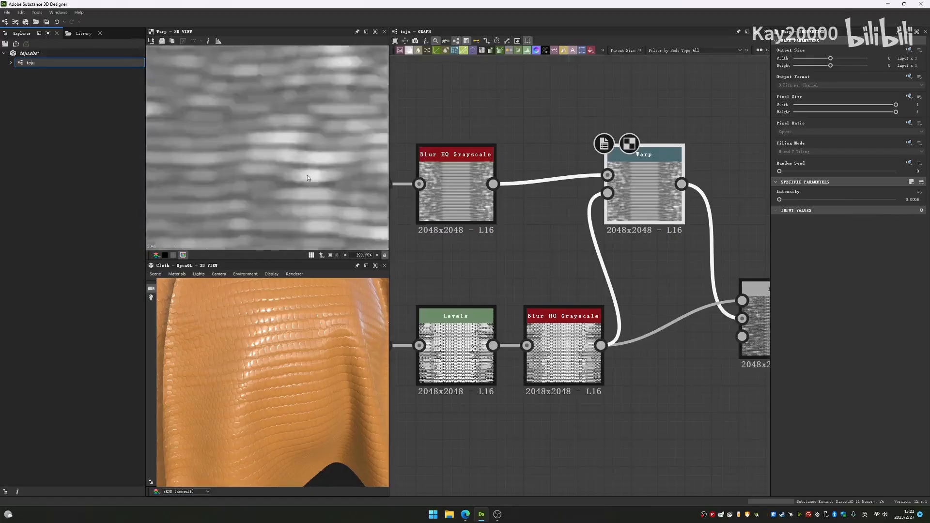
# Step: Preview the output of the Blend node that combines the Warp result with the blurred scale pattern
pyautogui.scroll(-5, 609, 233)
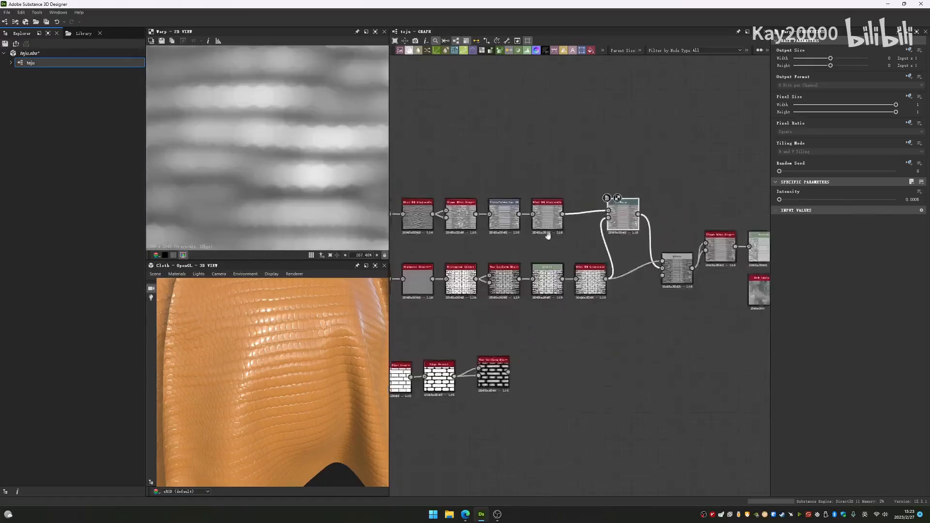
pyautogui.moveTo(681, 270); pyautogui.dragTo(557, 257, button='middle')
pyautogui.scroll(4, 557, 257)
pyautogui.doubleClick(553, 259)
pyautogui.scroll(-8, 270, 174)
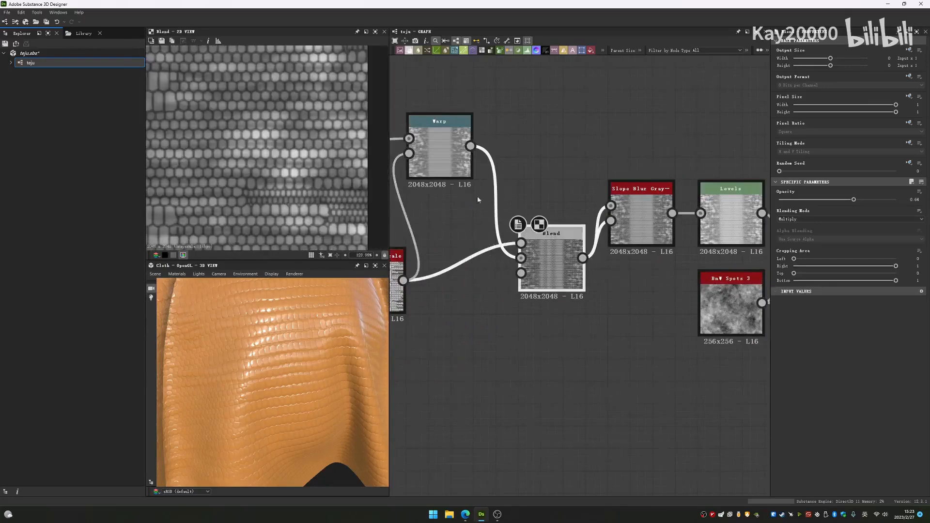
pyautogui.scroll(4, 469, 184)
pyautogui.scroll(-4, 712, 264)
pyautogui.moveTo(712, 264); pyautogui.dragTo(664, 264, button='middle')
pyautogui.scroll(4, 635, 247)
# Step: Preview the Blend node's foreground and background inputs in turn
pyautogui.click(552, 273)
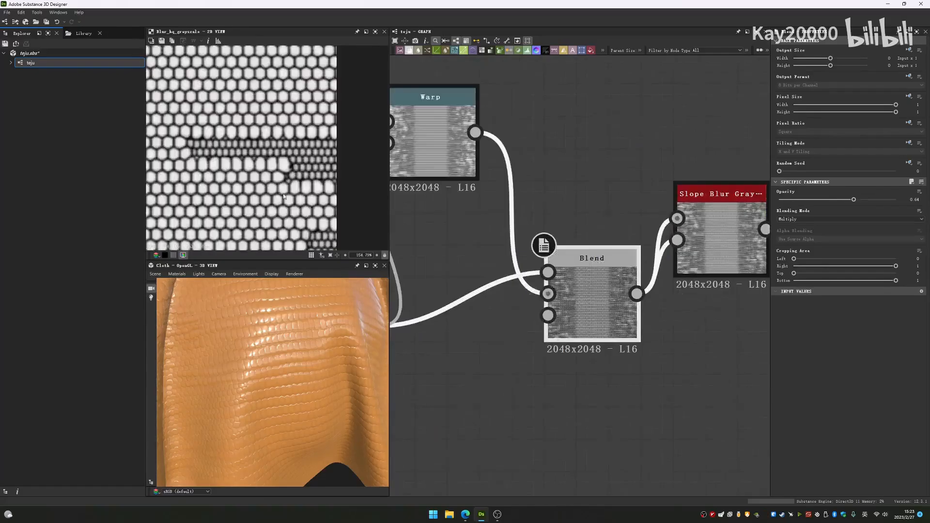
pyautogui.click(547, 294)
pyautogui.scroll(-4, 236, 170)
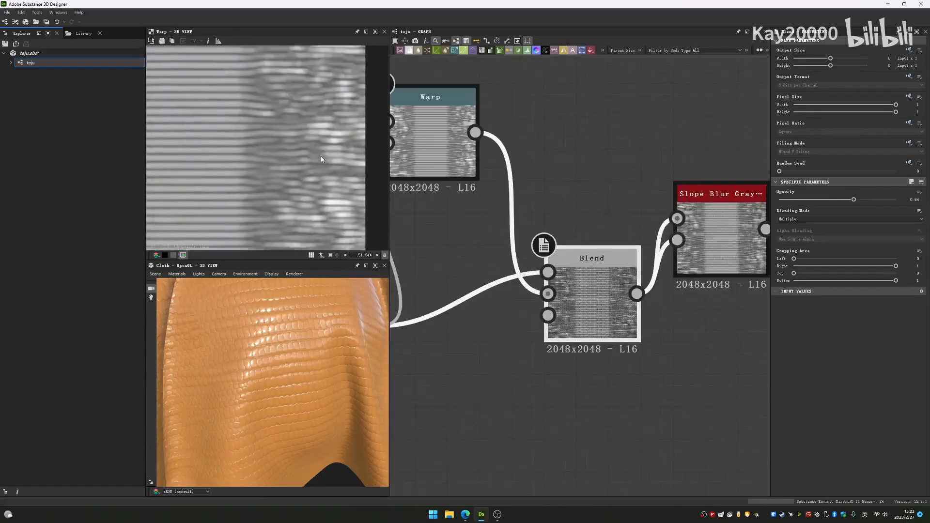
pyautogui.doubleClick(592, 291)
pyautogui.moveTo(592, 290); pyautogui.dragTo(743, 275, button='middle')
# Step: Compare the lower Blur HQ Grayscale node's scale pattern with the Warp output feeding the Blend node's background
pyautogui.doubleClick(517, 299)
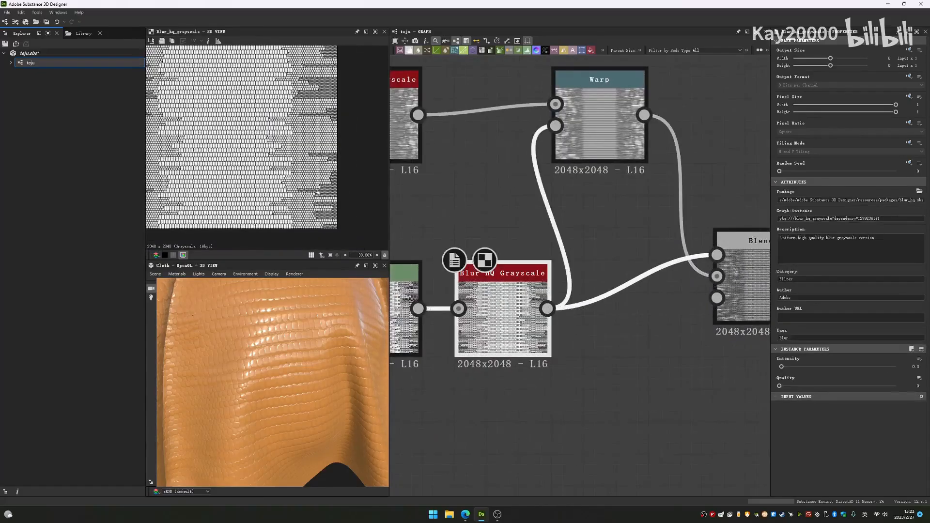
pyautogui.scroll(4, 317, 176)
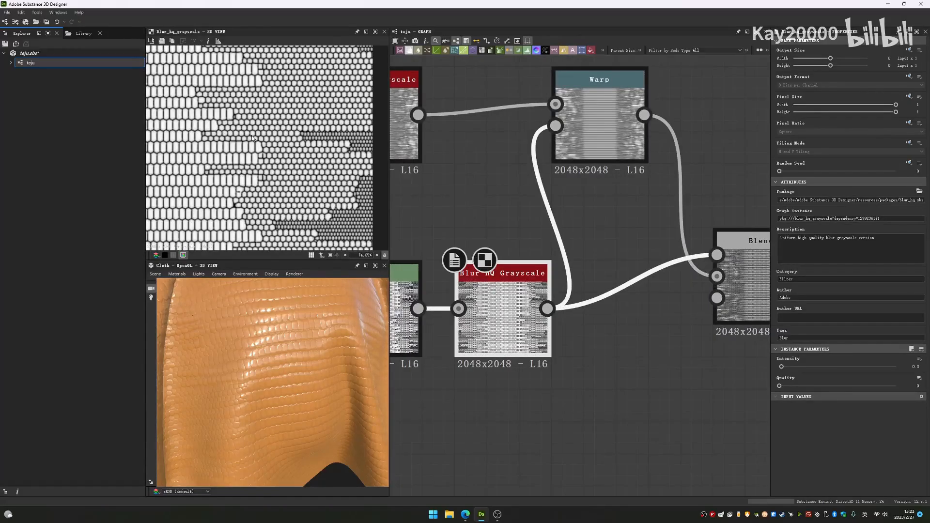
pyautogui.moveTo(695, 240); pyautogui.dragTo(519, 230, button='middle')
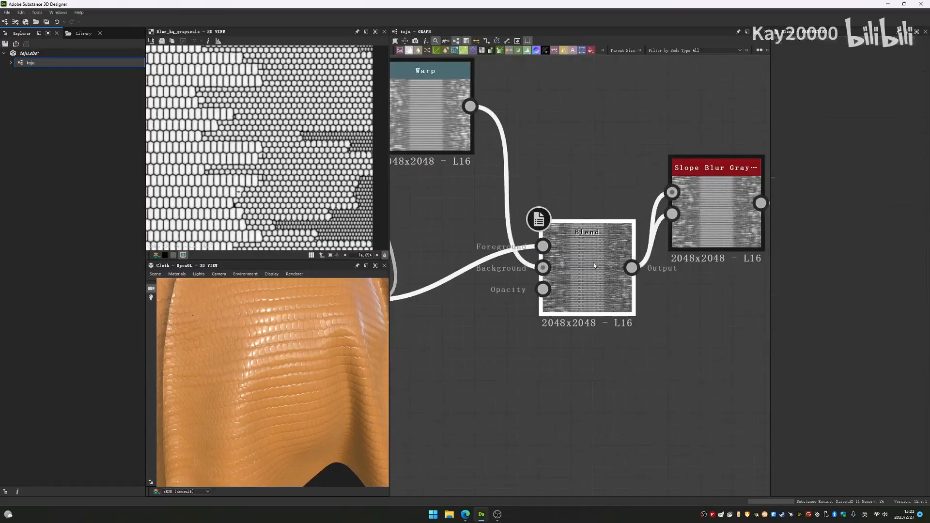
pyautogui.doubleClick(594, 262)
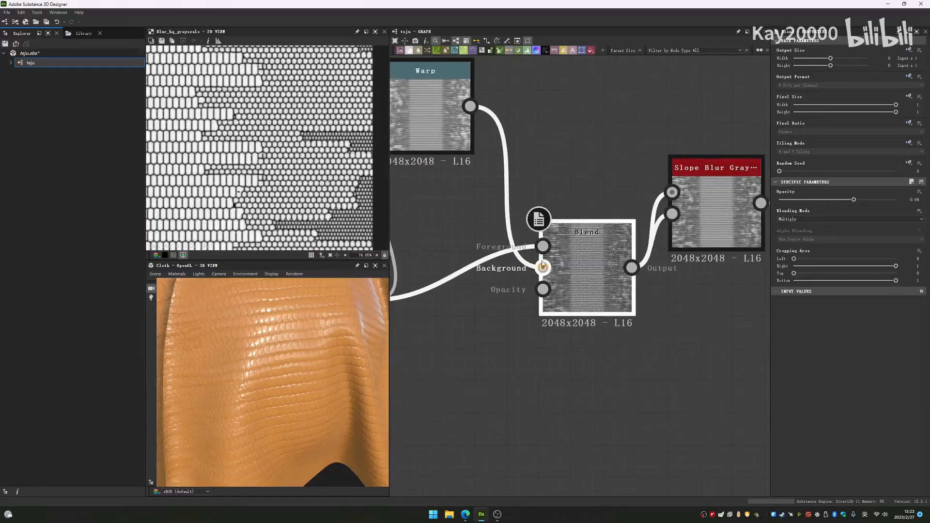
pyautogui.doubleClick(542, 268)
pyautogui.scroll(-2, 269, 167)
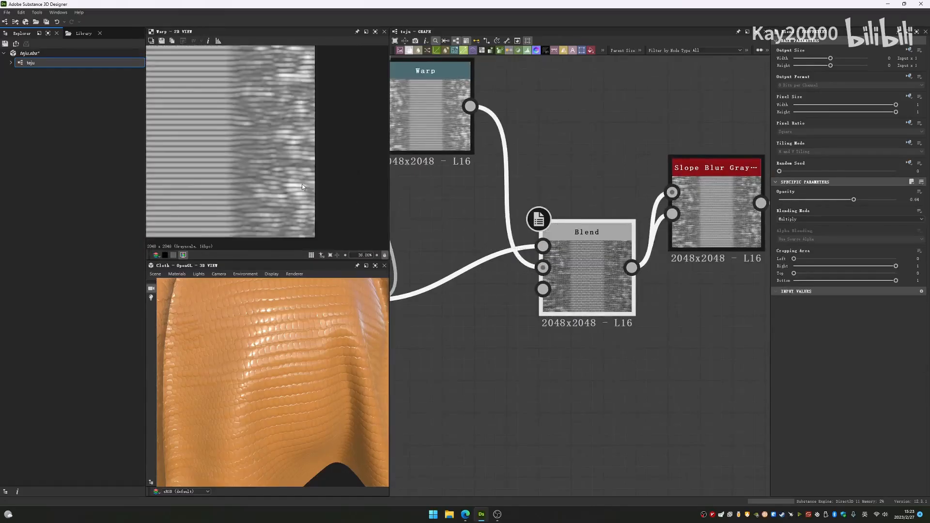
# Step: Try raising the Blend node's opacity while examining the scales up close on the cloth, bringing it back to 0.64
pyautogui.doubleClick(593, 254)
pyautogui.moveTo(853, 199); pyautogui.dragTo(904, 199)
pyautogui.moveTo(346, 306); pyautogui.dragTo(381, 346)
pyautogui.moveTo(381, 346); pyautogui.dragTo(487, 344, button='right')
pyautogui.moveTo(895, 200); pyautogui.dragTo(853, 200)
pyautogui.moveTo(291, 346); pyautogui.dragTo(279, 344)
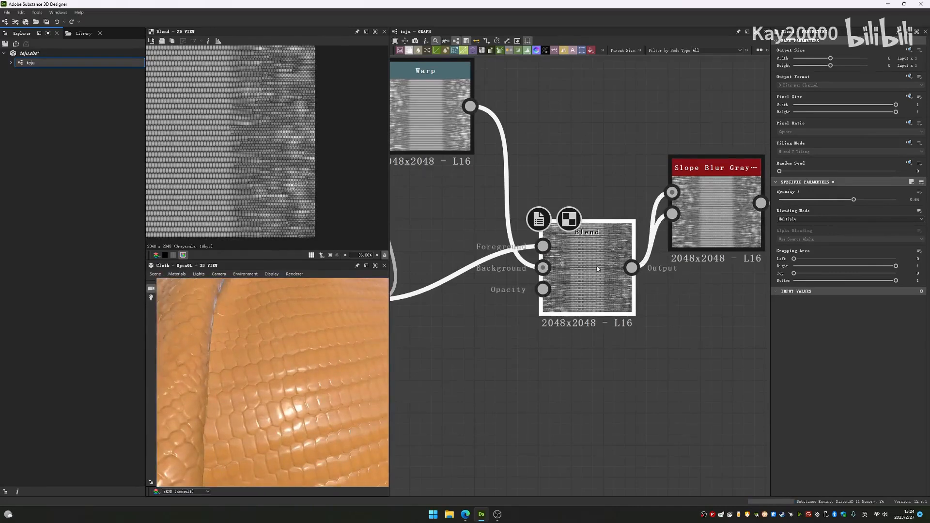
# Step: Preview the Warp node up close and look back over the earlier part of the node graph
pyautogui.scroll(-2, 485, 261)
pyautogui.moveTo(484, 262); pyautogui.dragTo(612, 312, button='middle')
pyautogui.doubleClick(561, 218)
pyautogui.scroll(4, 186, 133)
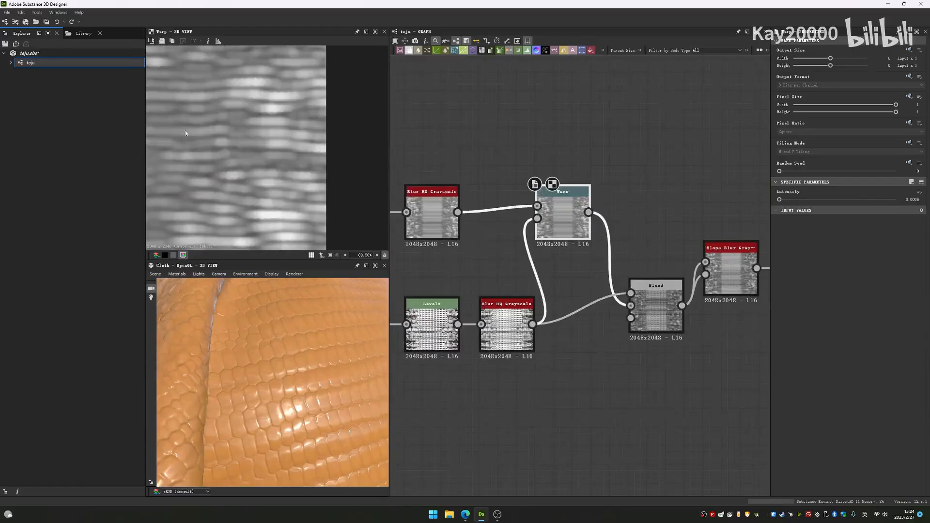
pyautogui.scroll(-3, 547, 237)
pyautogui.moveTo(547, 238); pyautogui.dragTo(664, 245, button='middle')
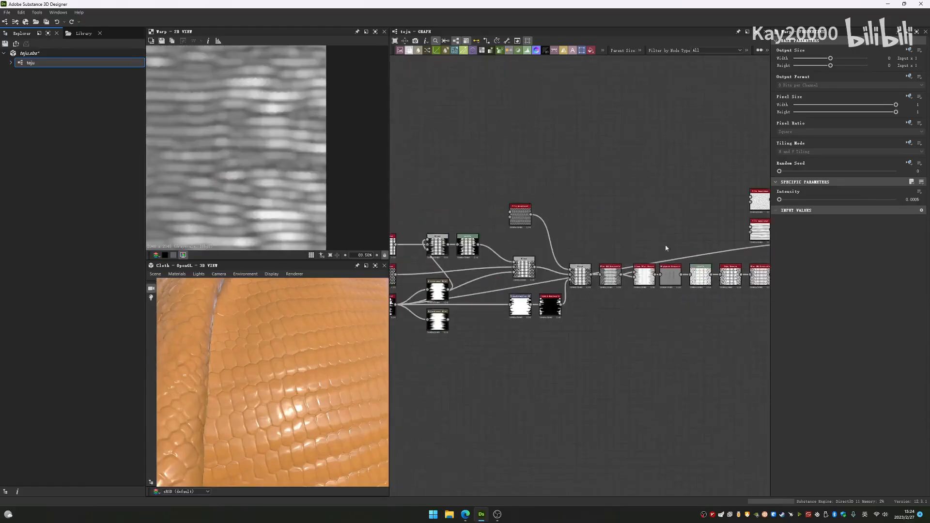
pyautogui.moveTo(736, 255); pyautogui.dragTo(492, 289, button='middle')
pyautogui.moveTo(654, 262); pyautogui.dragTo(399, 230, button='middle')
pyautogui.scroll(4, 474, 266)
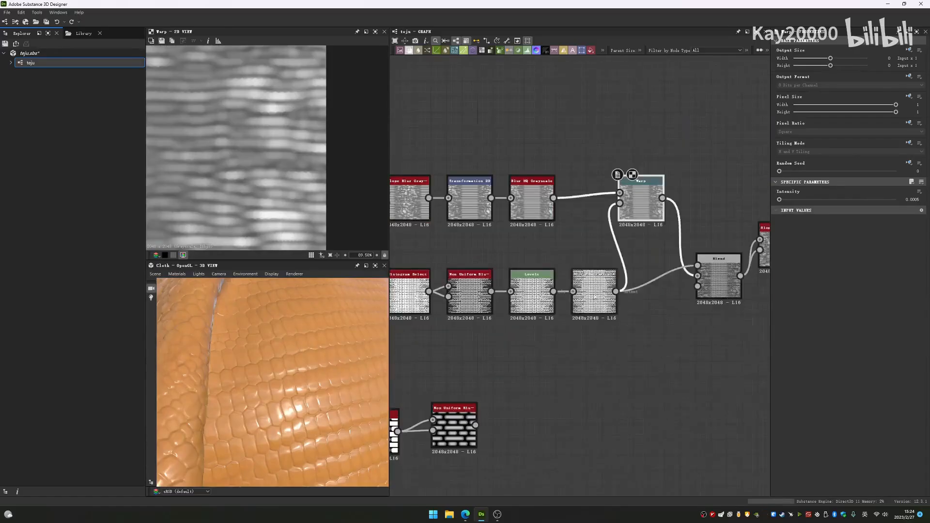
# Step: Preview the Blur HQ Grayscale node after Levels and examine its individual scales in close-up
pyautogui.doubleClick(593, 293)
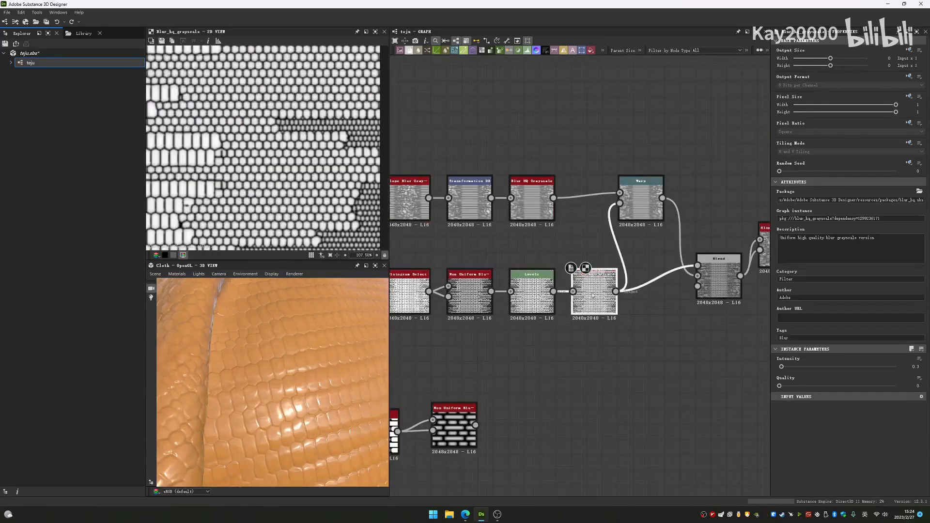
pyautogui.scroll(-1, 319, 189)
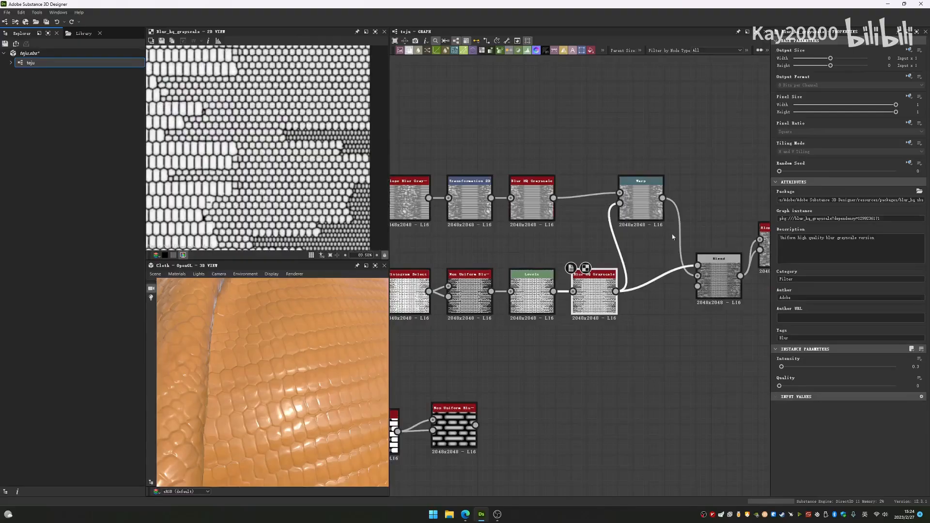
pyautogui.scroll(5, 711, 274)
pyautogui.scroll(9, 241, 185)
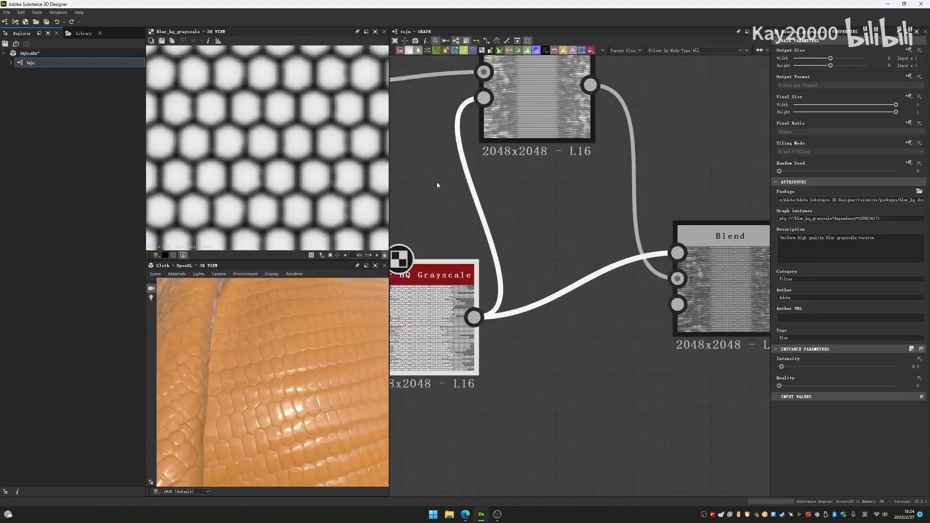
# Step: Alternate the preview between the Blend node's foreground and background inputs in close-up
pyautogui.doubleClick(677, 253)
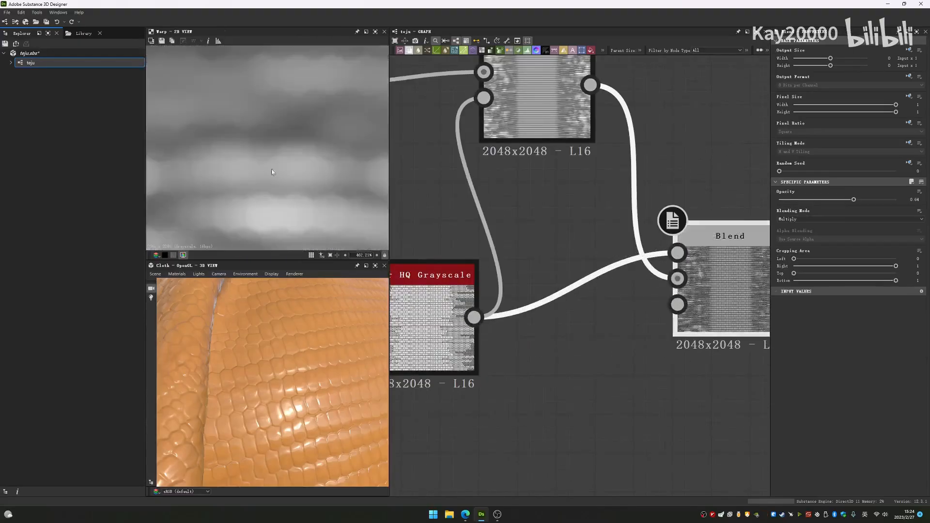
pyautogui.doubleClick(681, 253)
pyautogui.scroll(5, 225, 170)
pyautogui.doubleClick(678, 255)
pyautogui.doubleClick(680, 284)
pyautogui.doubleClick(677, 252)
pyautogui.doubleClick(677, 278)
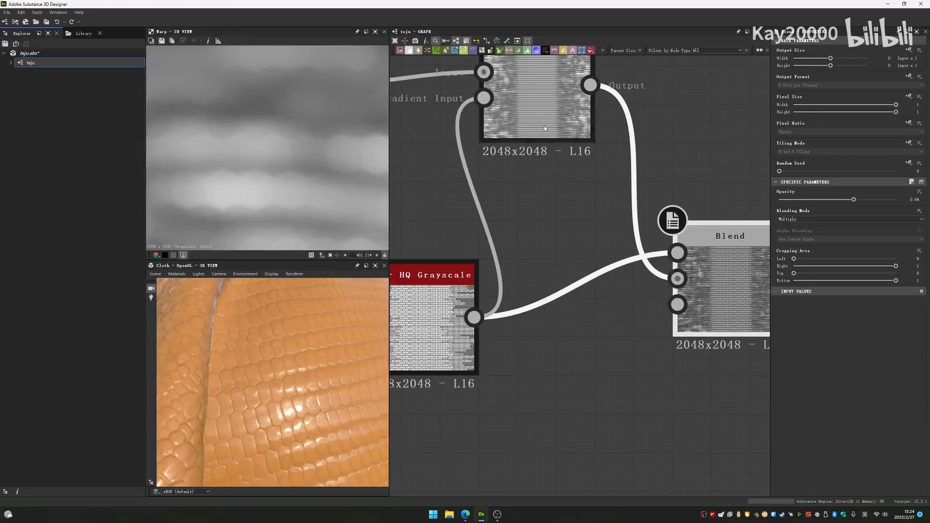
# Step: Inspect the Warp node and preview its output through the Blend node's background input over a wider area
pyautogui.click(548, 109)
pyautogui.moveTo(548, 110); pyautogui.dragTo(562, 163, button='middle')
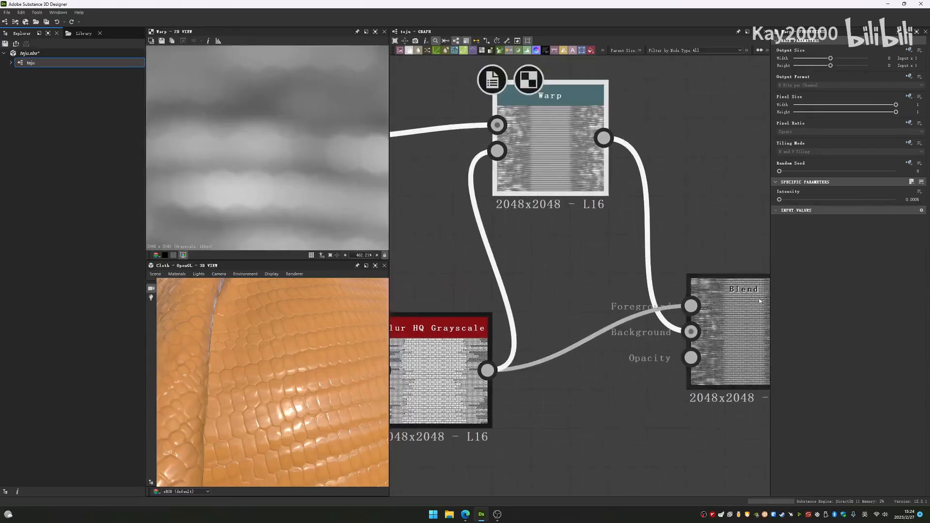
pyautogui.doubleClick(691, 306)
pyautogui.doubleClick(691, 331)
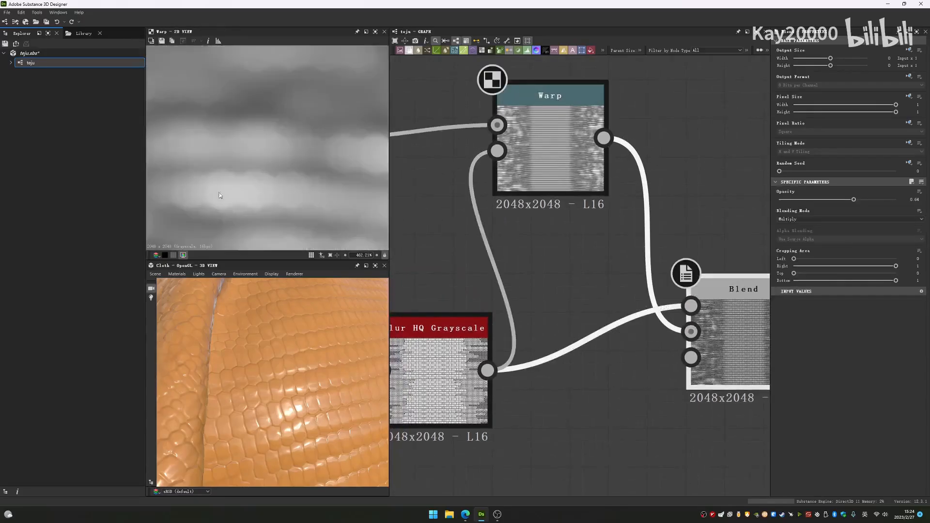
pyautogui.scroll(-3, 219, 195)
pyautogui.moveTo(225, 201); pyautogui.dragTo(322, 124, button='middle')
pyautogui.scroll(-2, 301, 147)
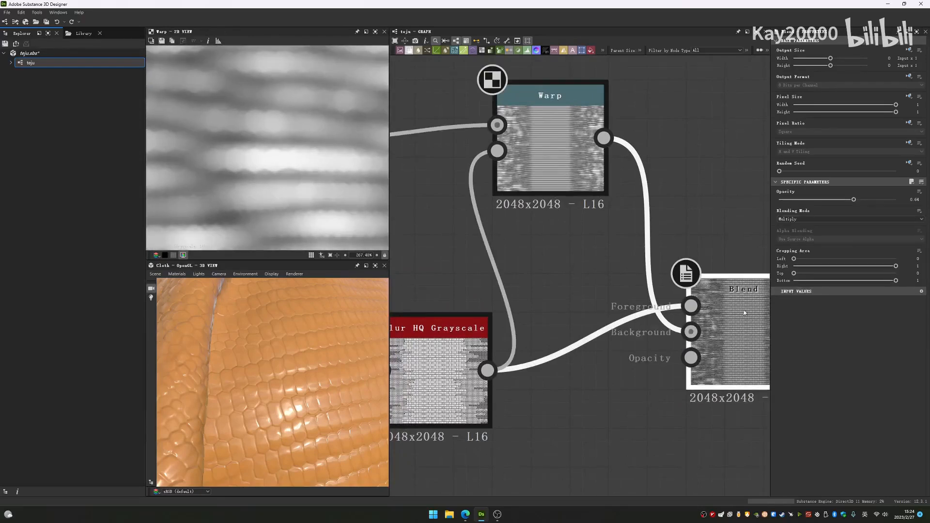
# Step: Switch the preview repeatedly between the Blend node's blurred scale foreground and warped background to compare their matching cells
pyautogui.click(690, 332)
pyautogui.click(691, 307)
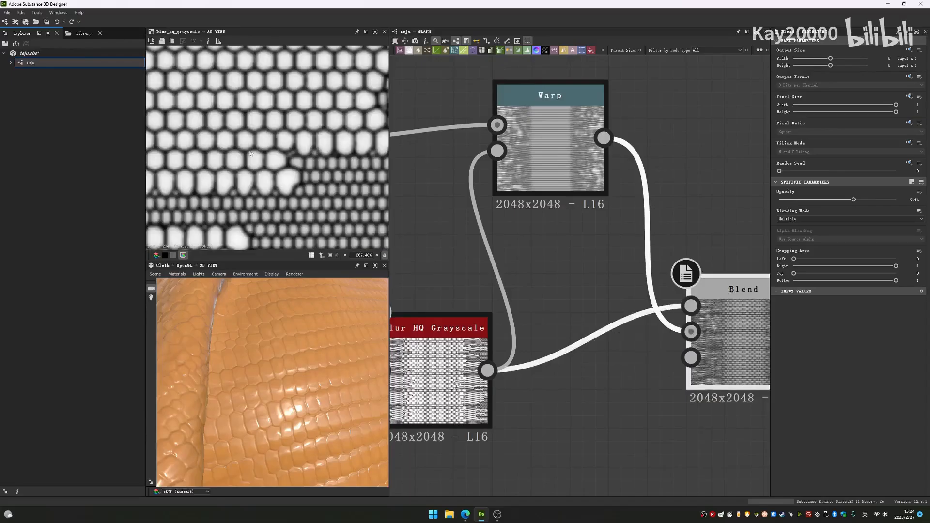
pyautogui.click(690, 332)
pyautogui.click(691, 305)
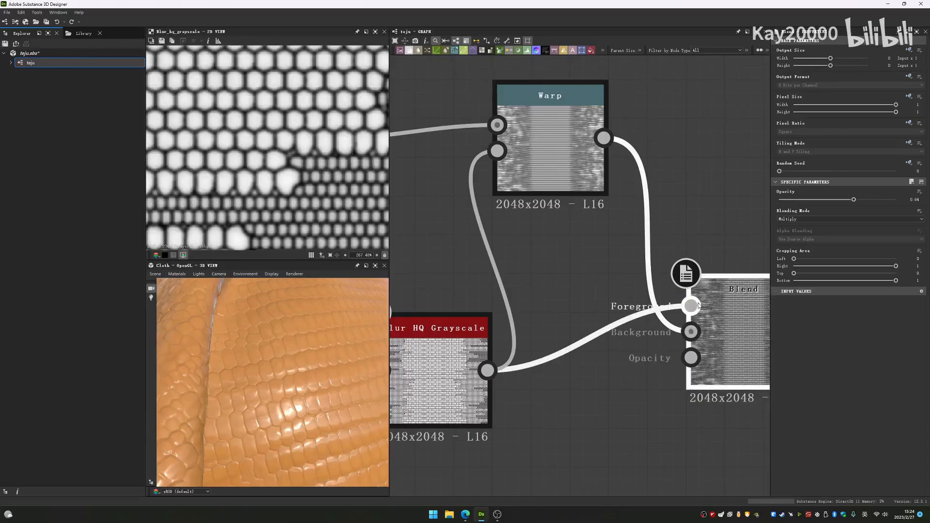
pyautogui.click(690, 331)
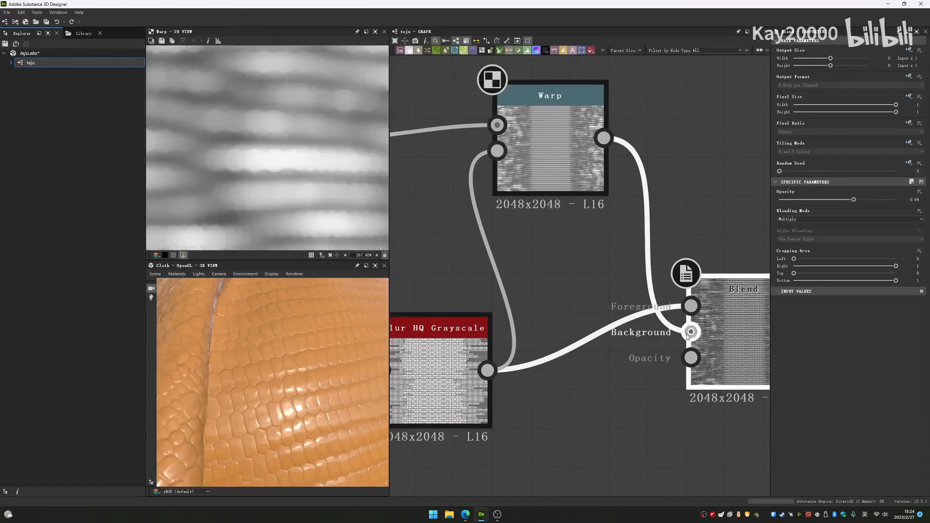
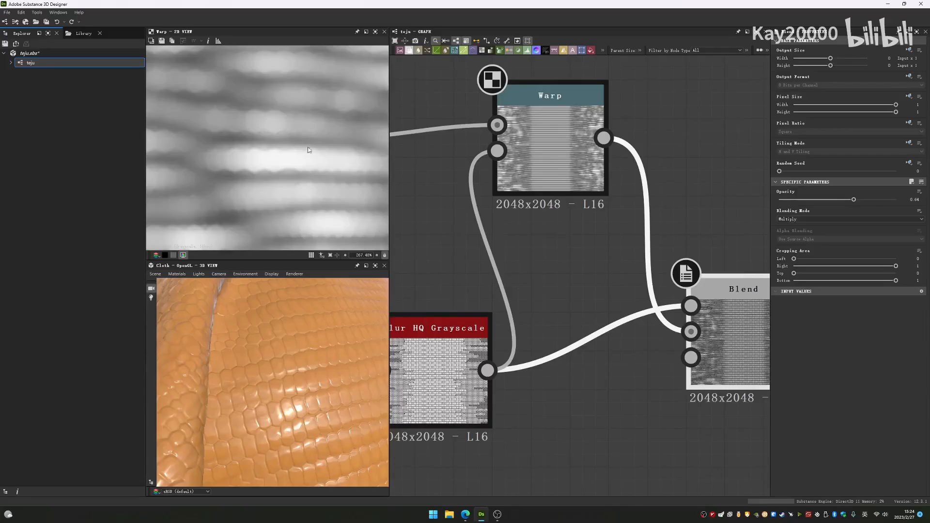
# Step: Preview the Blend node's foreground input and the Slope Blur Grayscale node that follows it
pyautogui.click(691, 305)
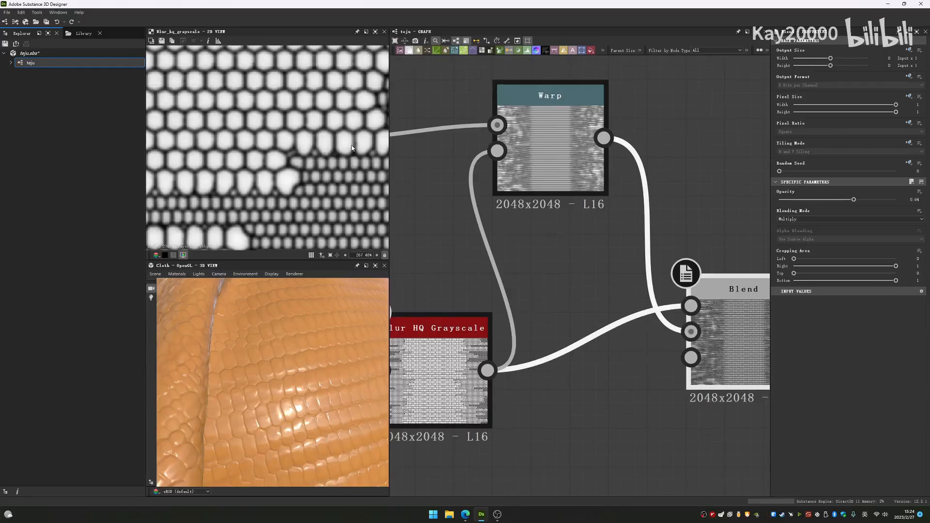
pyautogui.scroll(-3, 751, 280)
pyautogui.moveTo(750, 280); pyautogui.dragTo(688, 310, button='middle')
pyautogui.doubleClick(629, 310)
pyautogui.scroll(-5, 330, 193)
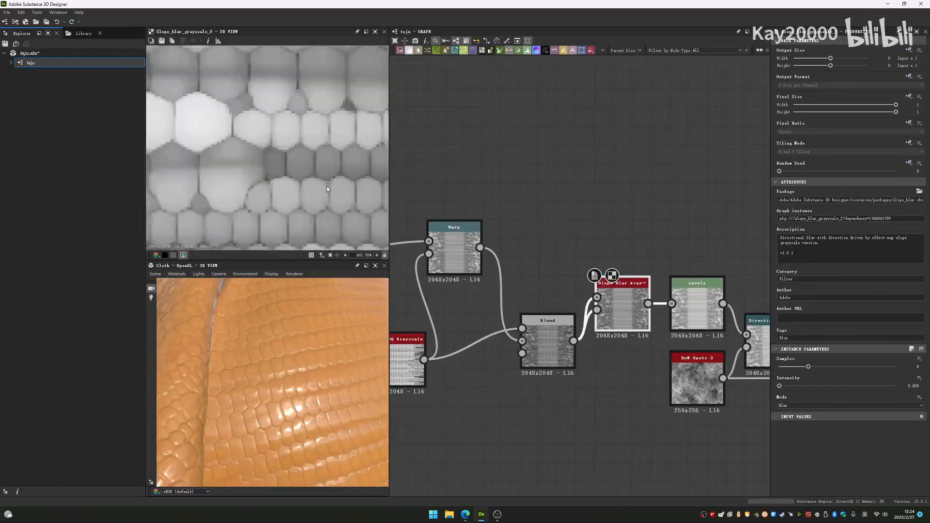
# Step: Move the Slope Blur Grayscale node down level with Blend and examine its scale pattern up close and as a whole
pyautogui.moveTo(622, 300); pyautogui.dragTo(622, 337)
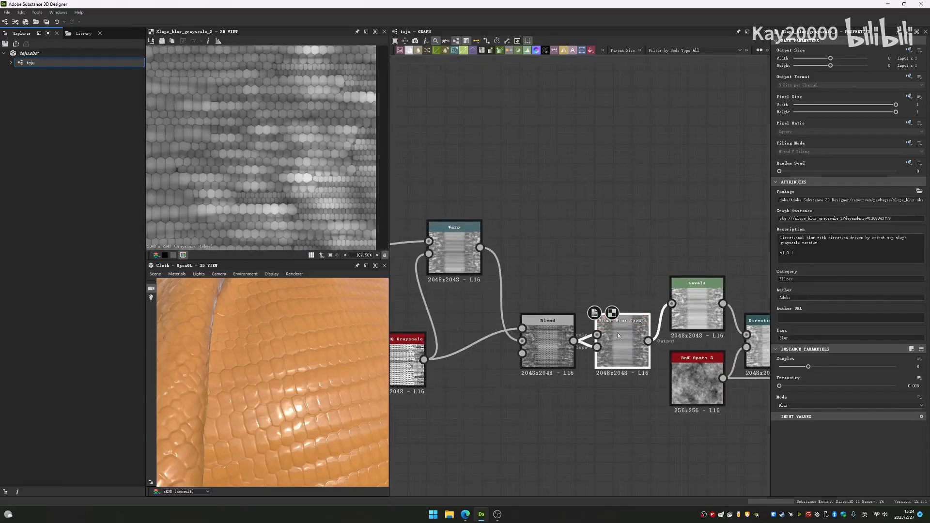
pyautogui.scroll(5, 260, 168)
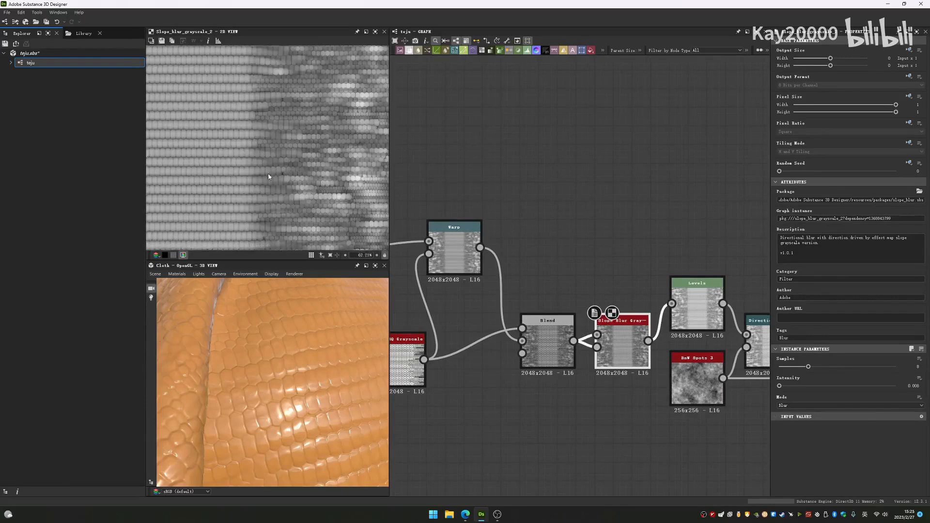
pyautogui.scroll(-10, 187, 176)
pyautogui.moveTo(187, 176); pyautogui.dragTo(277, 161, button='middle')
pyautogui.moveTo(636, 283); pyautogui.dragTo(579, 231, button='middle')
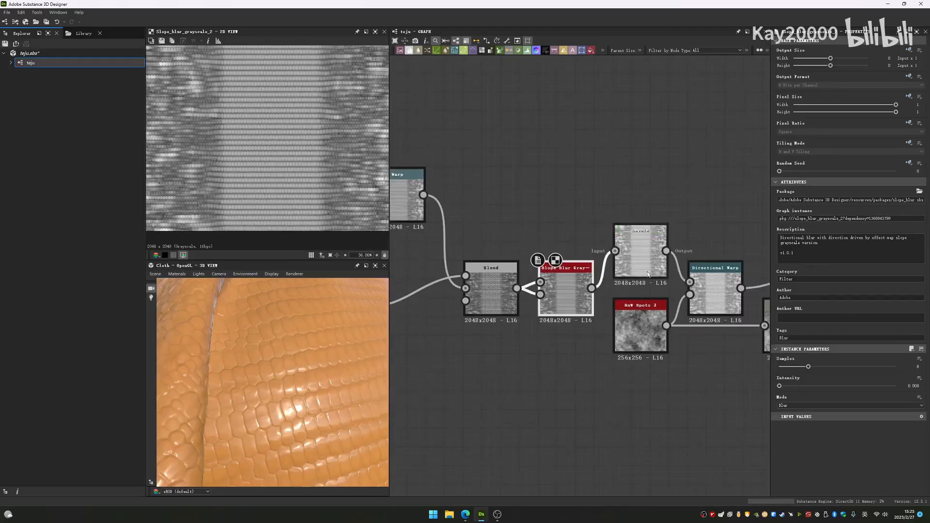
# Step: Preview the Levels node after Slope Blur Grayscale and the first Directional Warp node it feeds
pyautogui.doubleClick(639, 254)
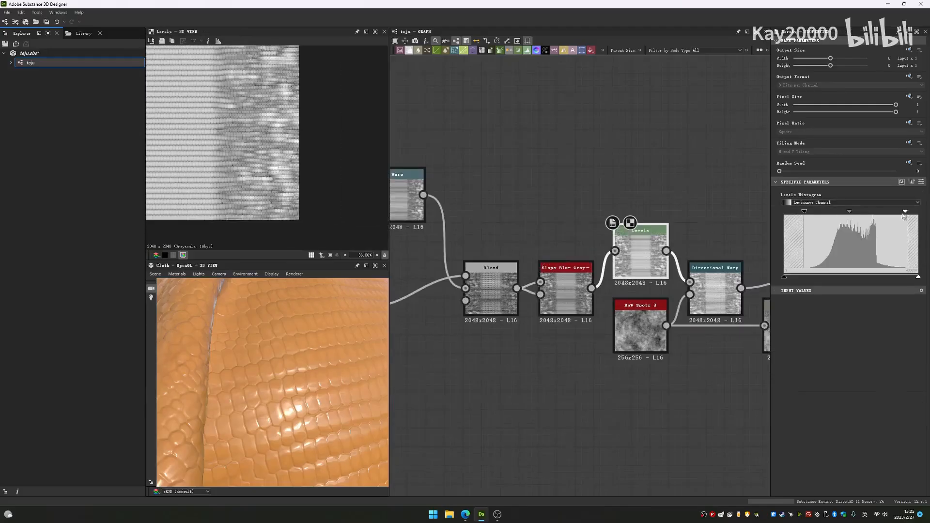
pyautogui.moveTo(684, 295); pyautogui.dragTo(543, 291, button='middle')
pyautogui.doubleClick(581, 292)
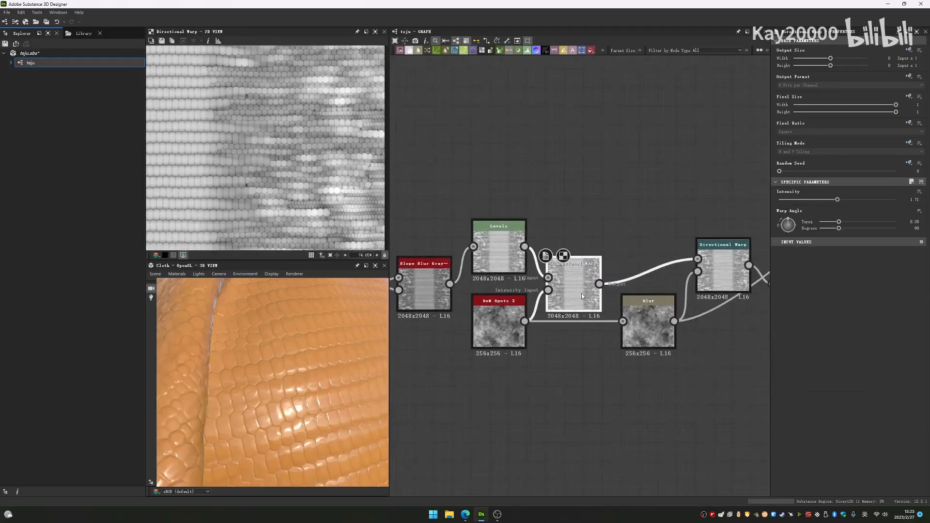
pyautogui.scroll(1, 582, 295)
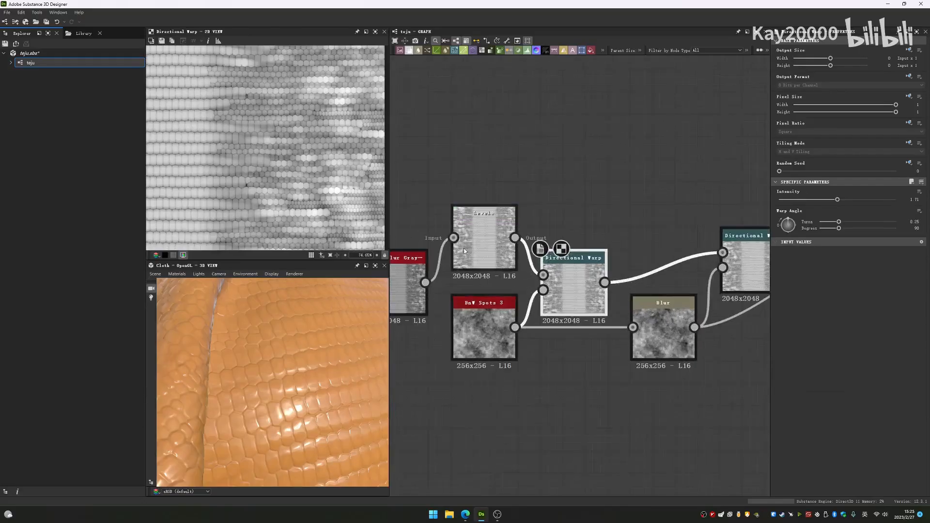
# Step: Compare the first Directional Warp's inputs by previewing Levels in close-up and the BnW Spots 3 noise
pyautogui.doubleClick(463, 248)
pyautogui.scroll(4, 353, 223)
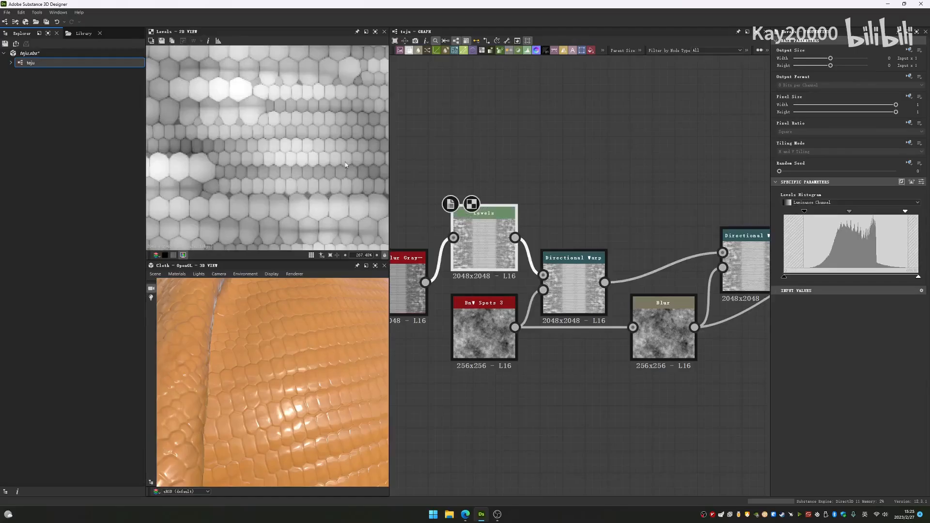
pyautogui.doubleClick(482, 332)
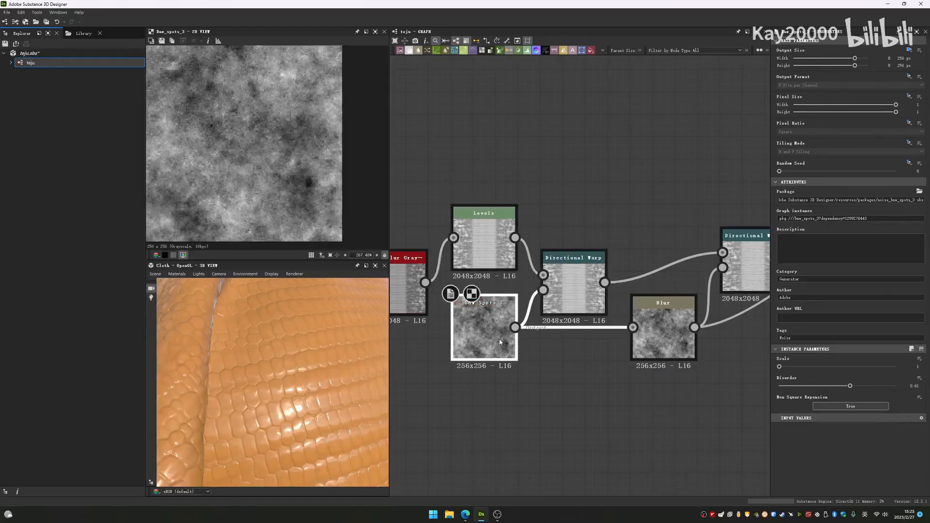
# Step: Examine the first Directional Warp's output and move its node up beside the preceding Levels node
pyautogui.doubleClick(574, 290)
pyautogui.scroll(-3, 292, 184)
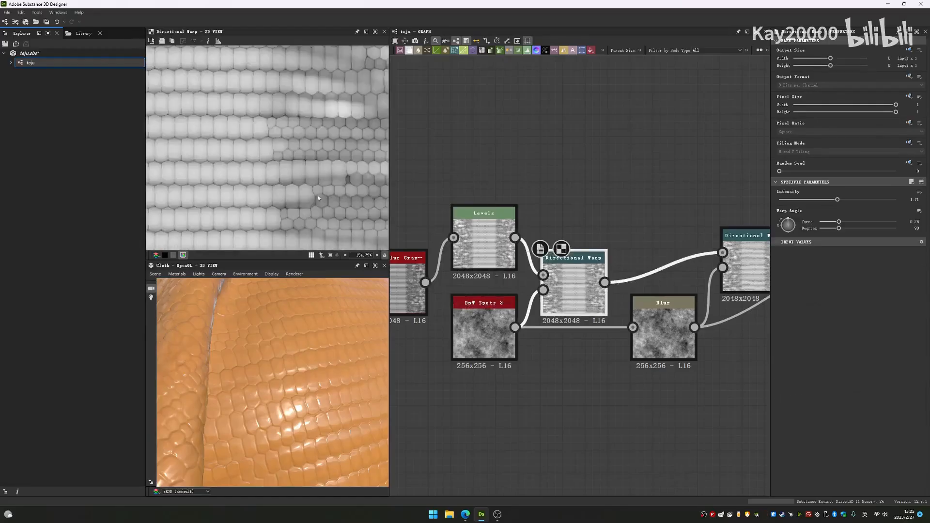
pyautogui.moveTo(574, 291); pyautogui.dragTo(574, 259)
pyautogui.moveTo(332, 176); pyautogui.dragTo(277, 180, button='middle')
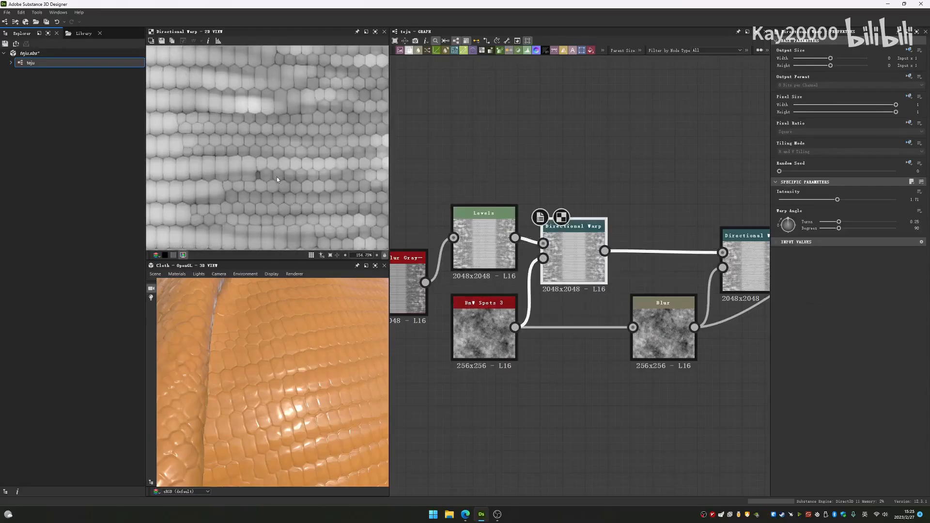
pyautogui.moveTo(332, 187); pyautogui.dragTo(298, 187, button='middle')
# Step: Preview the Blur node and examine the second Directional Warp's scale rows in close-up and over a wider area
pyautogui.moveTo(658, 259); pyautogui.dragTo(501, 255, button='middle')
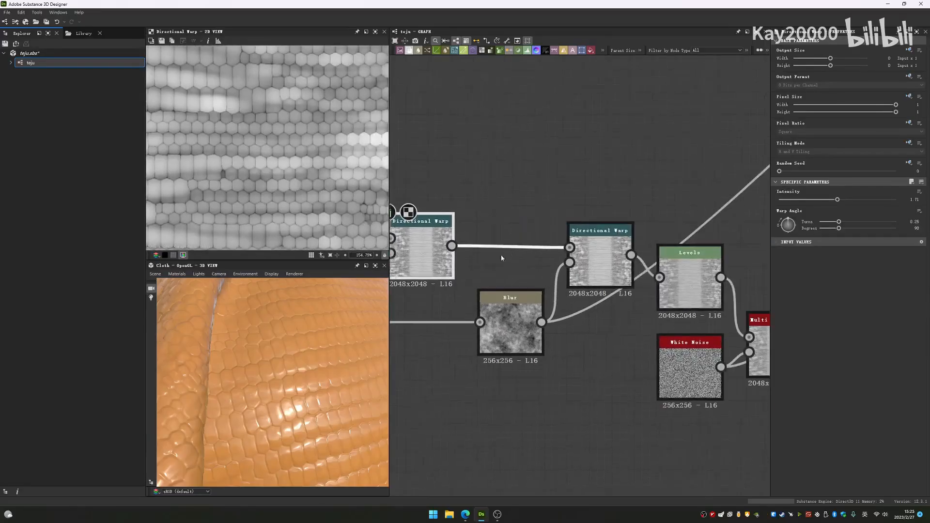
pyautogui.doubleClick(490, 321)
pyautogui.doubleClick(584, 265)
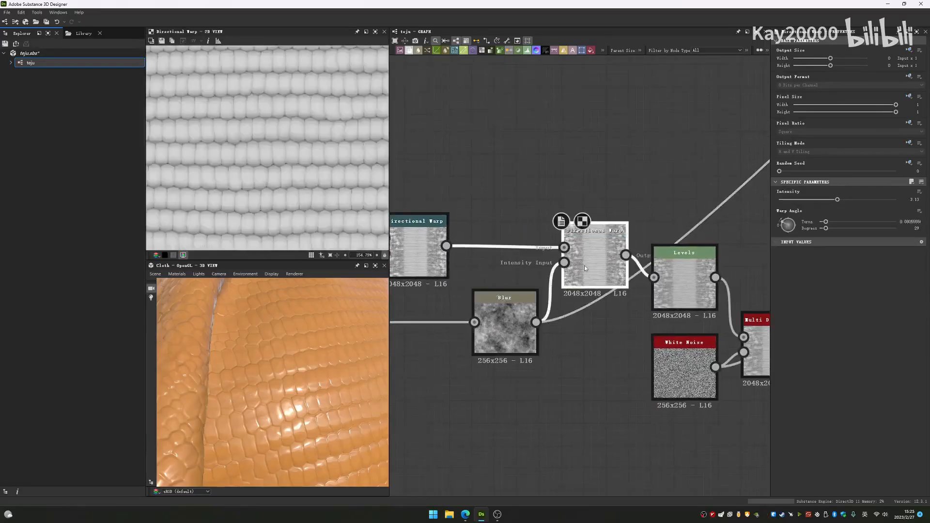
pyautogui.scroll(2, 306, 178)
pyautogui.scroll(1, 307, 179)
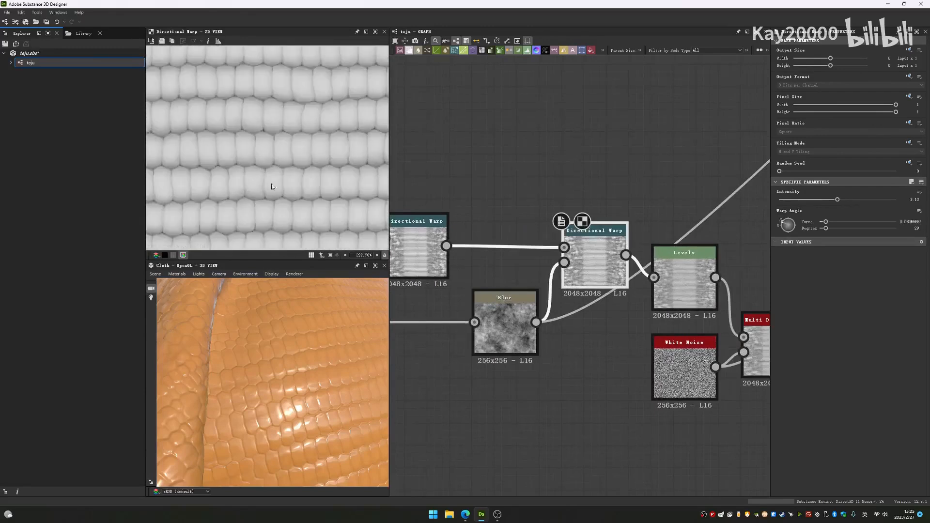
pyautogui.scroll(-5, 232, 144)
pyautogui.scroll(-5, 303, 201)
pyautogui.scroll(5, 311, 187)
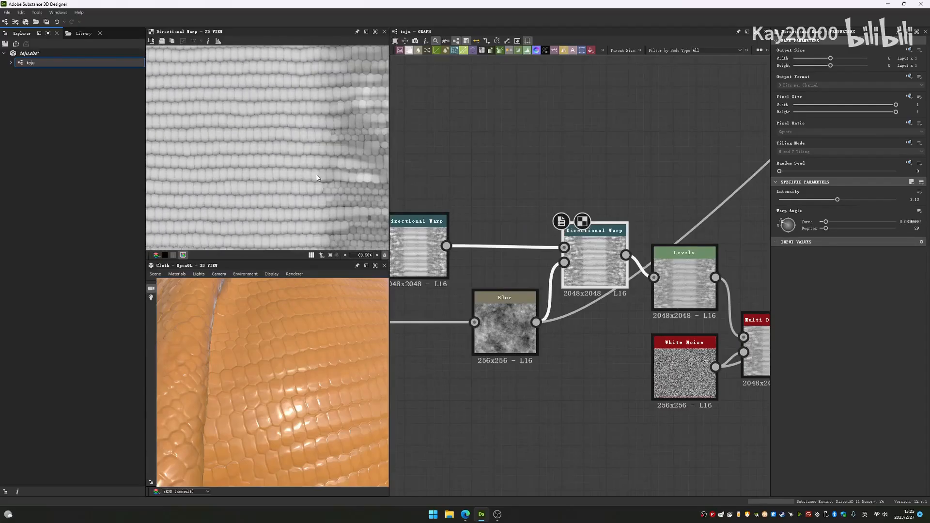
# Step: Move the Levels node after the second Directional Warp up beside it and preview its output
pyautogui.moveTo(685, 271); pyautogui.dragTo(607, 232, button='middle')
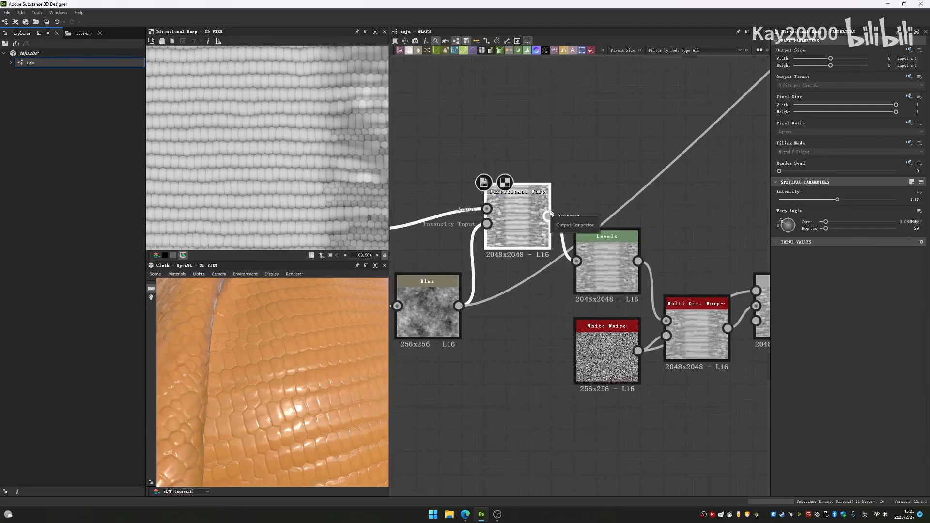
pyautogui.moveTo(614, 267); pyautogui.dragTo(612, 204)
pyautogui.doubleClick(612, 205)
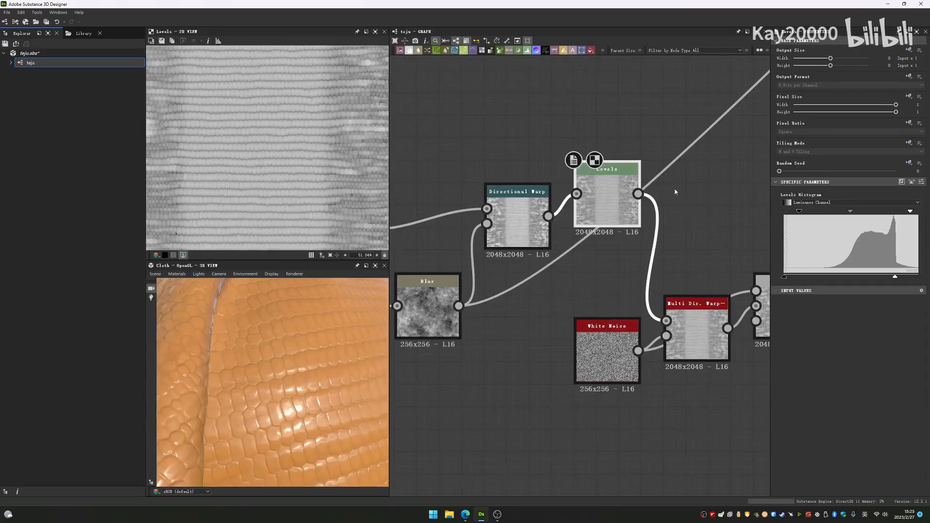
# Step: Preview the Multi Dir. Warp Grayscale node and move it up between Levels and Blend
pyautogui.moveTo(647, 345); pyautogui.dragTo(513, 334, button='middle')
pyautogui.doubleClick(557, 322)
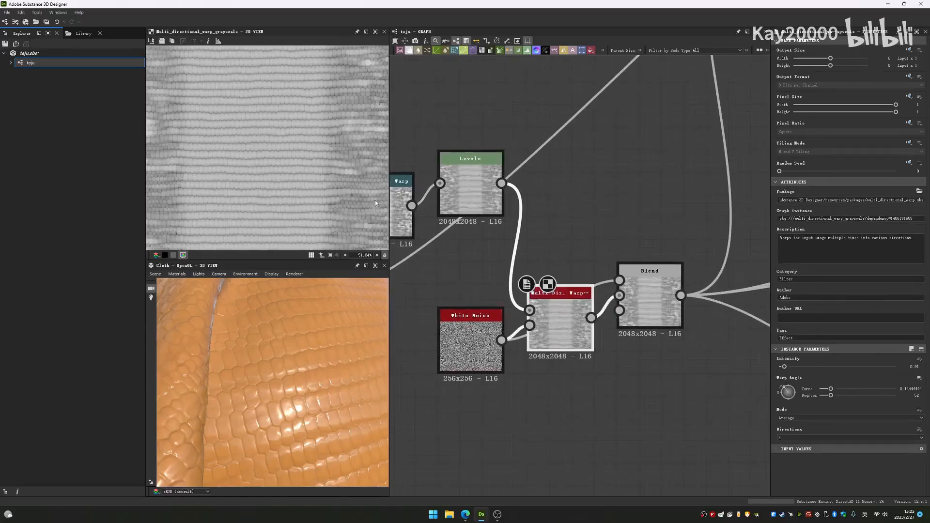
pyautogui.moveTo(574, 314); pyautogui.dragTo(576, 246)
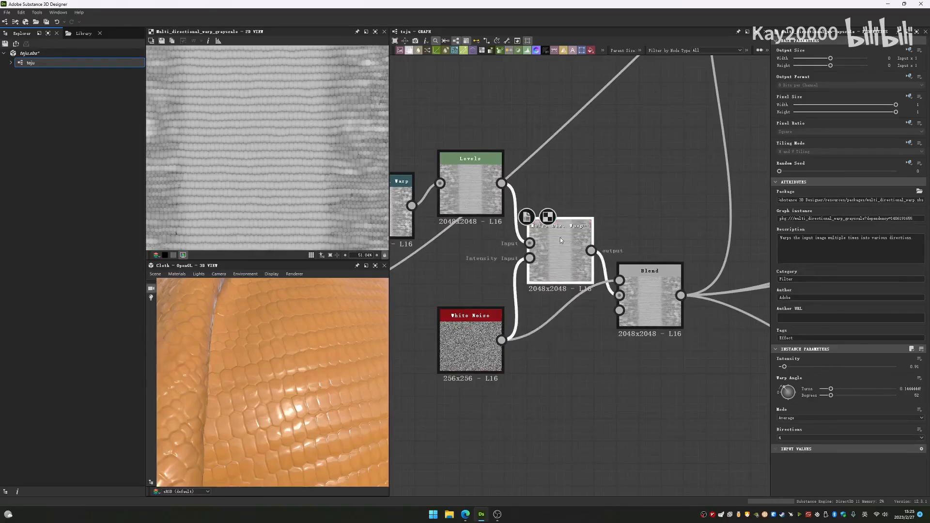
pyautogui.scroll(3, 560, 240)
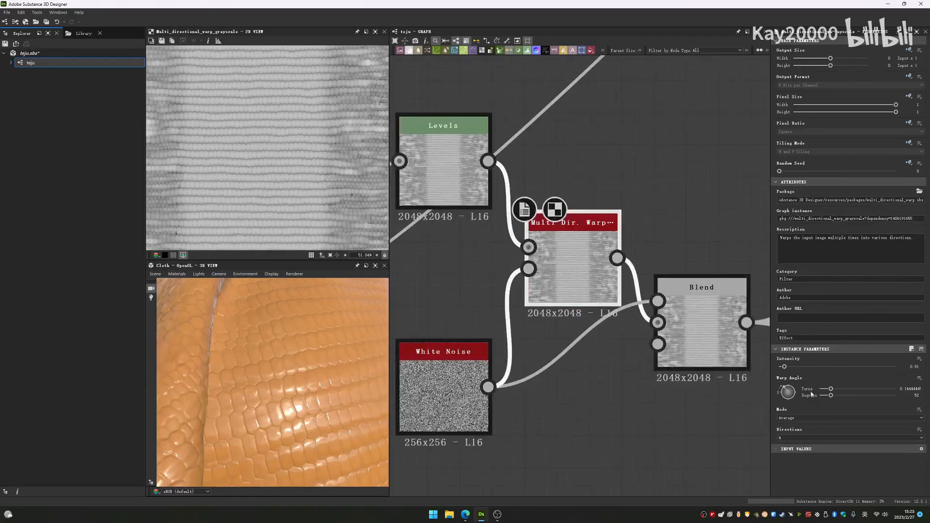
# Step: Compare scale edges in close-up by switching the preview between Levels and Multi Dir. Warp Grayscale
pyautogui.scroll(5, 372, 203)
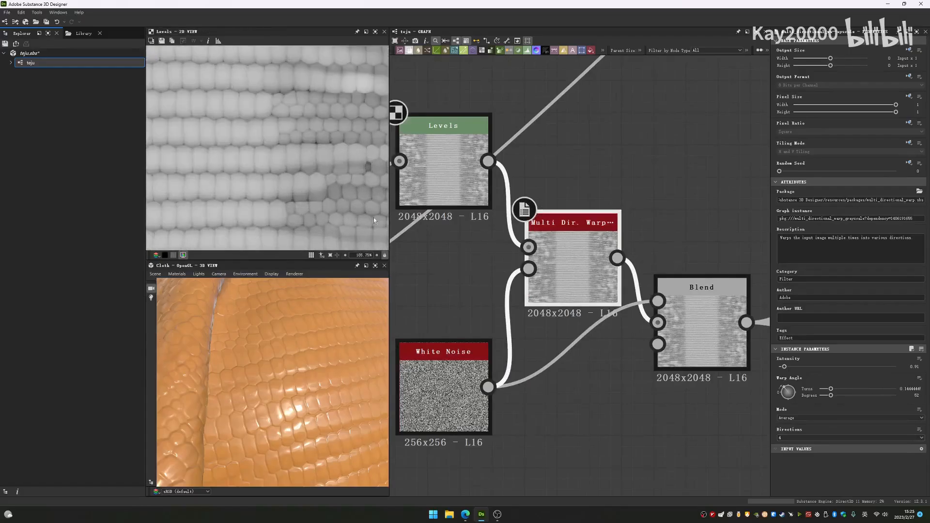
pyautogui.scroll(1, 332, 220)
pyautogui.scroll(5, 332, 220)
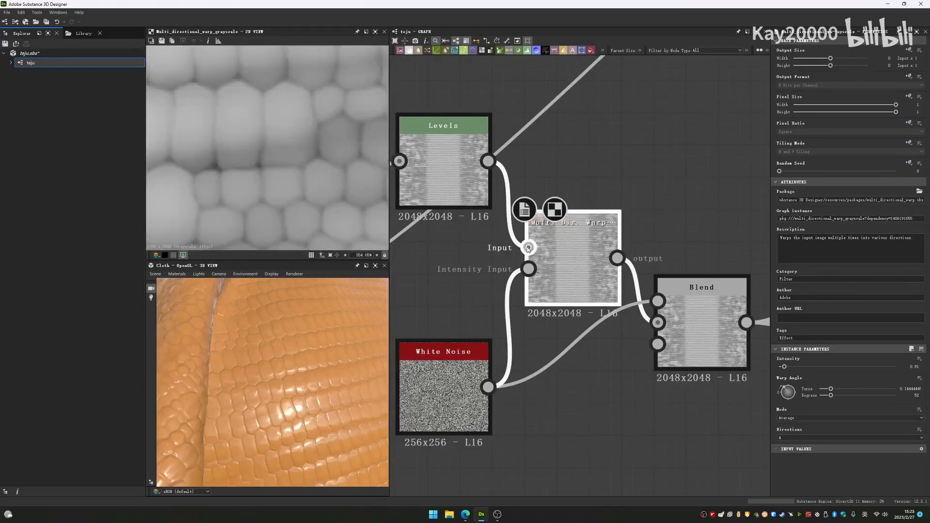
pyautogui.doubleClick(443, 169)
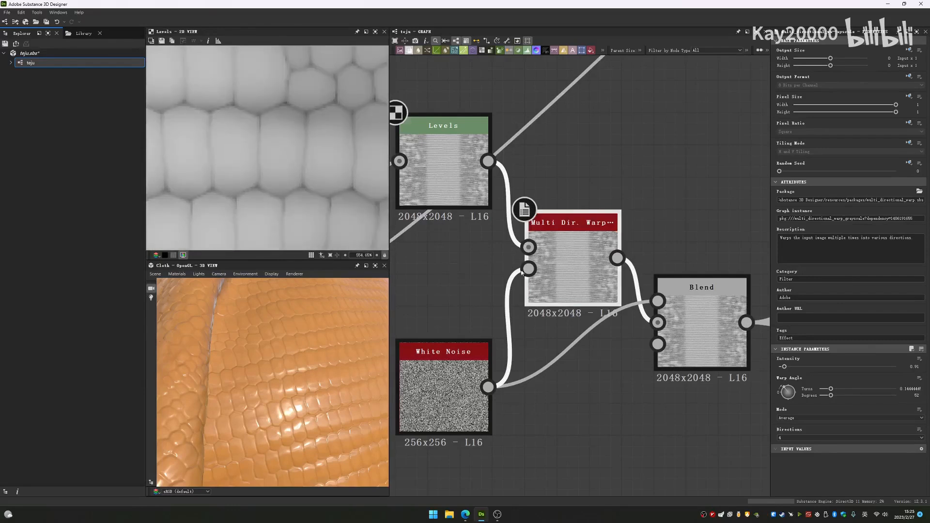
pyautogui.doubleClick(573, 264)
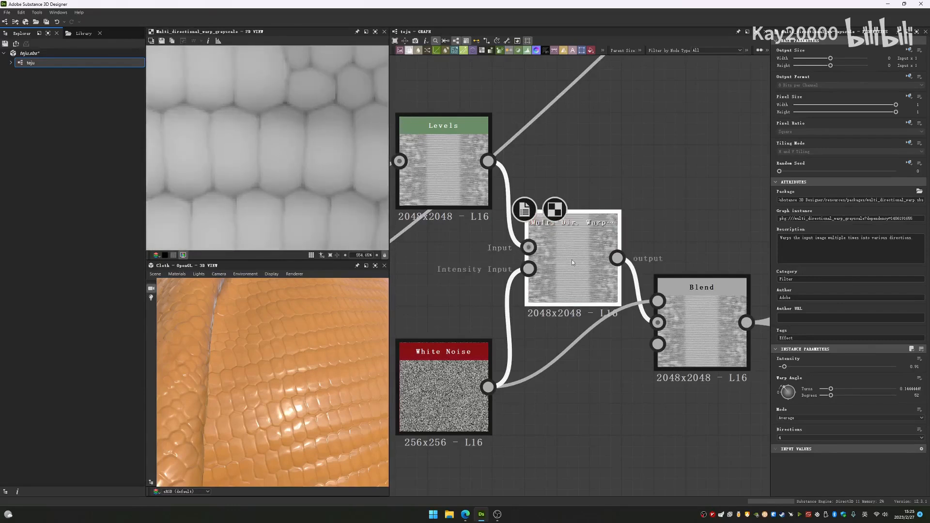
pyautogui.scroll(-4, 350, 194)
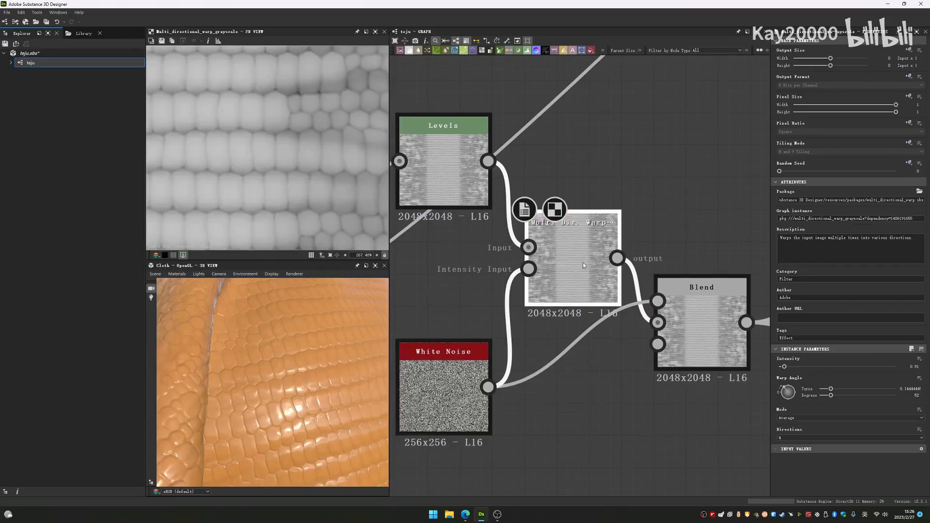
# Step: Move the White Noise node up closer to Multi Dir. Warp and preview it and the Blend node it feeds
pyautogui.scroll(-3, 514, 329)
pyautogui.moveTo(487, 347); pyautogui.dragTo(487, 332)
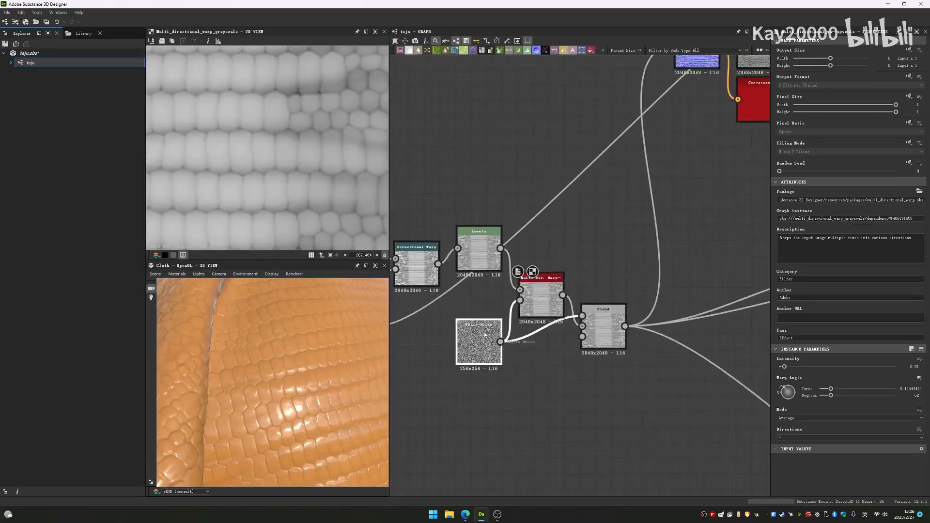
pyautogui.doubleClick(487, 332)
pyautogui.scroll(4, 294, 171)
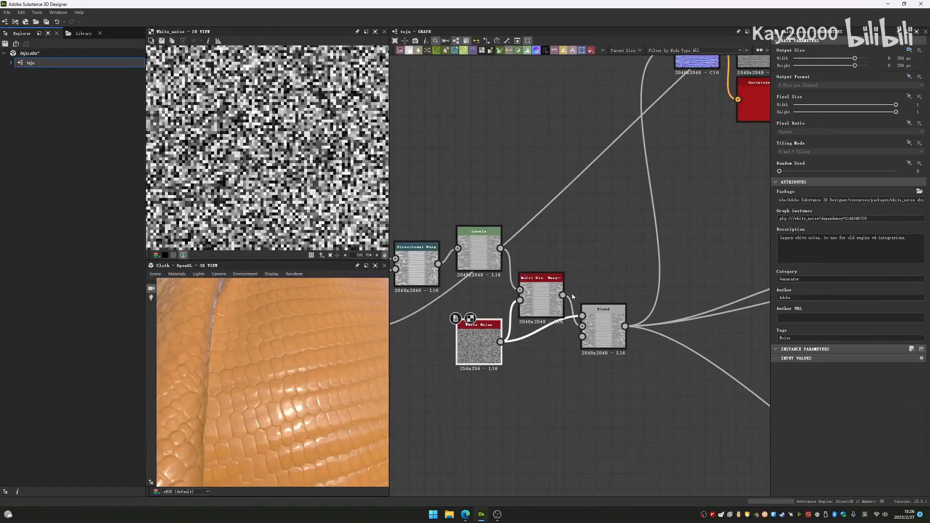
pyautogui.doubleClick(595, 333)
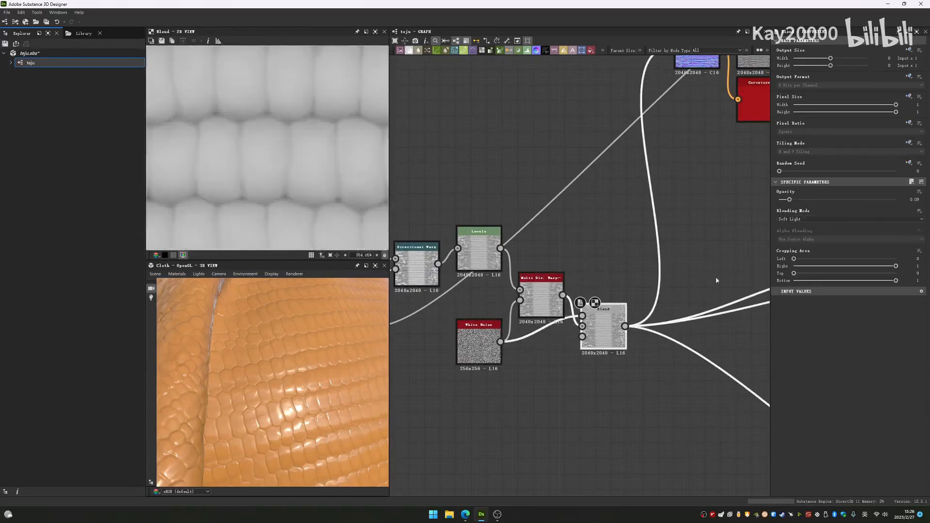
# Step: Try the Screen blending mode on the Blend node and restore Soft Light
pyautogui.click(794, 220)
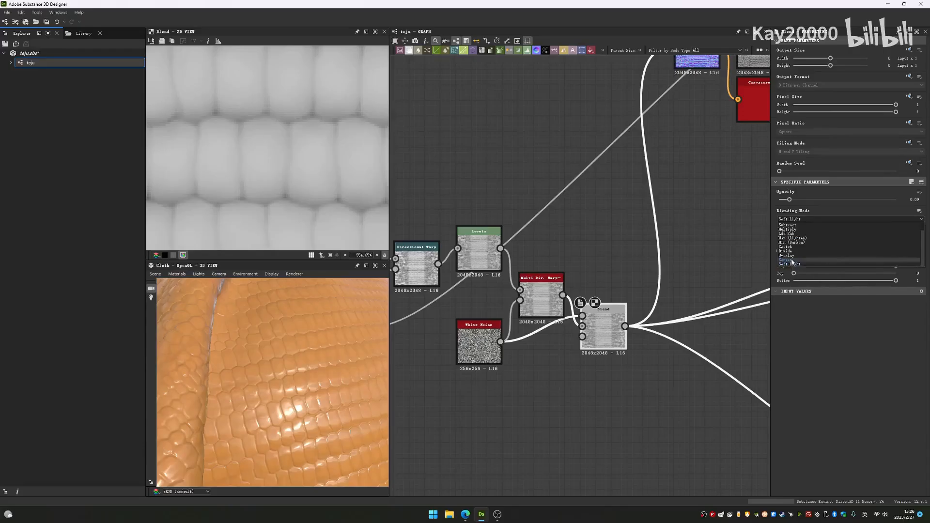
pyautogui.click(788, 260)
pyautogui.click(812, 220)
pyautogui.click(787, 266)
pyautogui.scroll(-10, 250, 185)
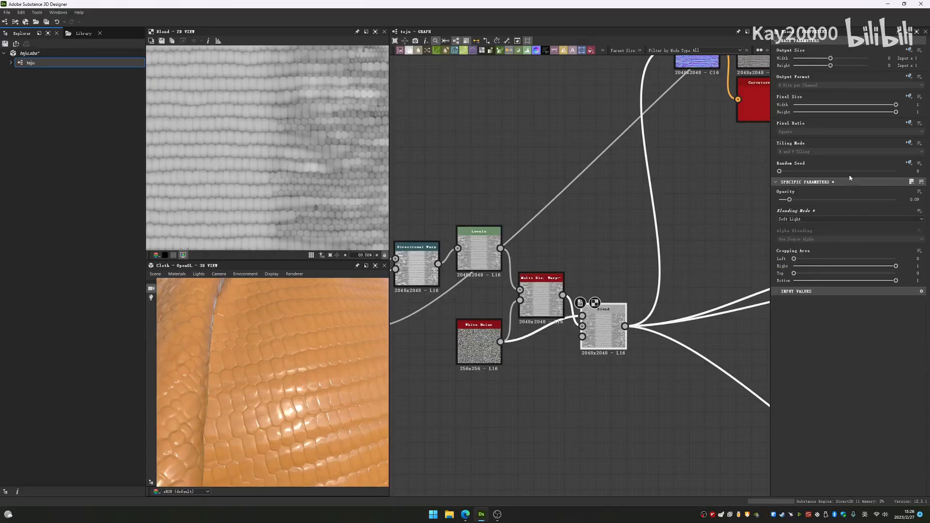
# Step: Check the Blend node's blending mode options and look over its full pattern and downstream connections
pyautogui.click(819, 221)
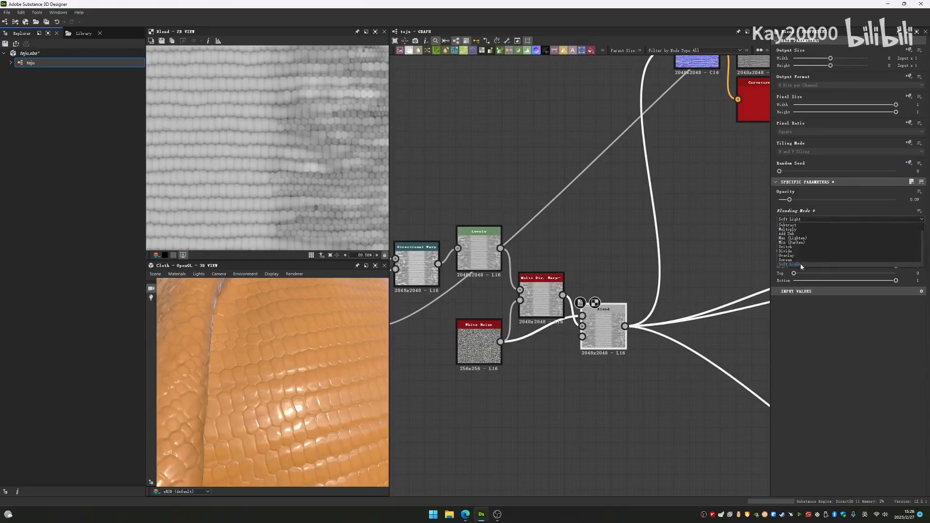
pyautogui.scroll(-5, 576, 227)
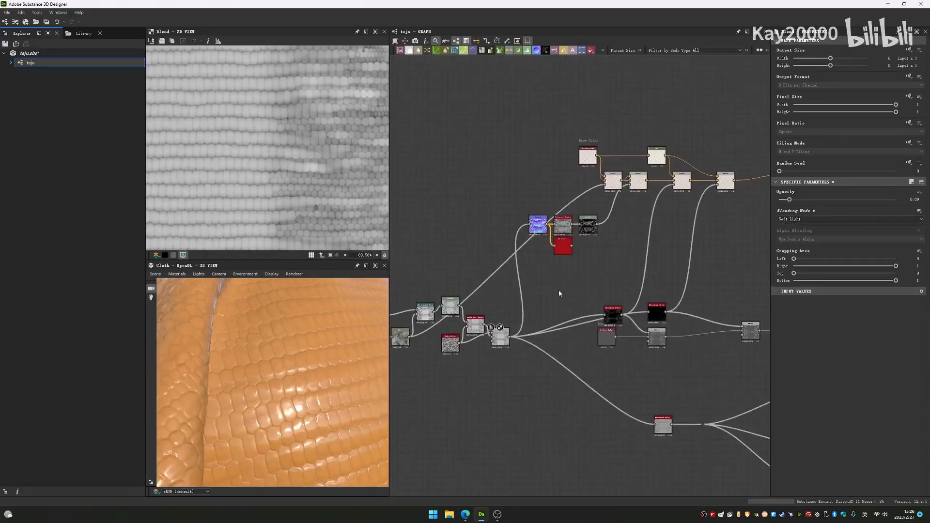
pyautogui.scroll(4, 519, 325)
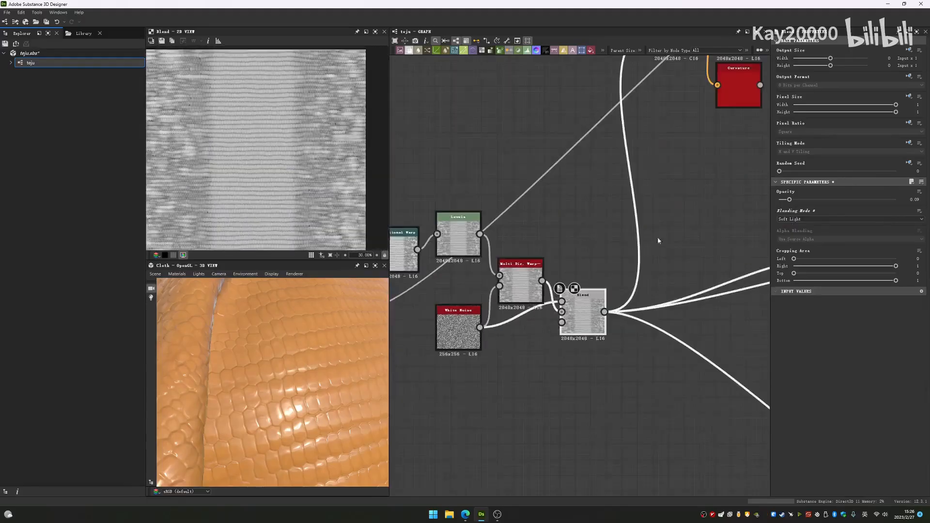
# Step: Follow the Blend node's output to the Histogram Range node and preview it together with its downstream branches
pyautogui.scroll(-3, 561, 259)
pyautogui.moveTo(561, 259); pyautogui.dragTo(464, 259, button='middle')
pyautogui.scroll(-3, 460, 290)
pyautogui.moveTo(456, 320); pyautogui.dragTo(539, 310, button='middle')
pyautogui.scroll(4, 540, 310)
pyautogui.doubleClick(538, 313)
pyautogui.scroll(4, 538, 301)
pyautogui.scroll(-4, 538, 301)
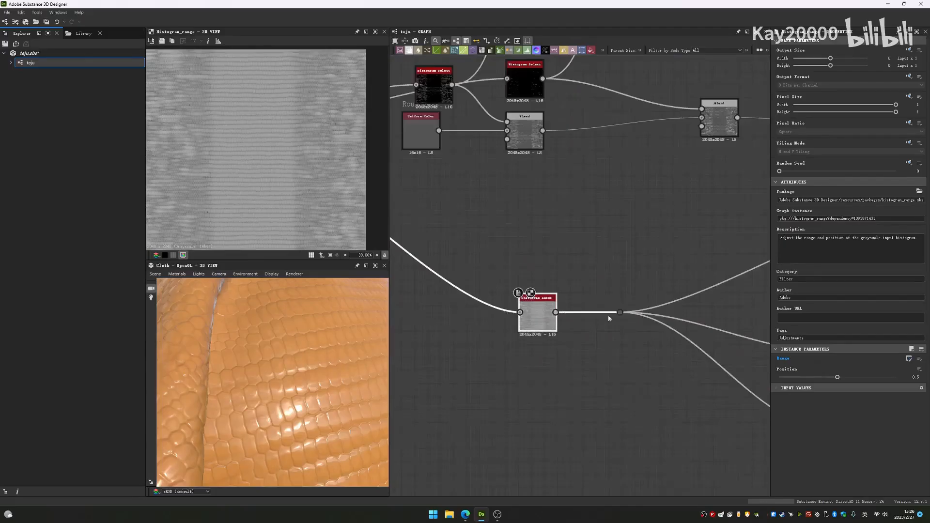
pyautogui.scroll(-3, 576, 288)
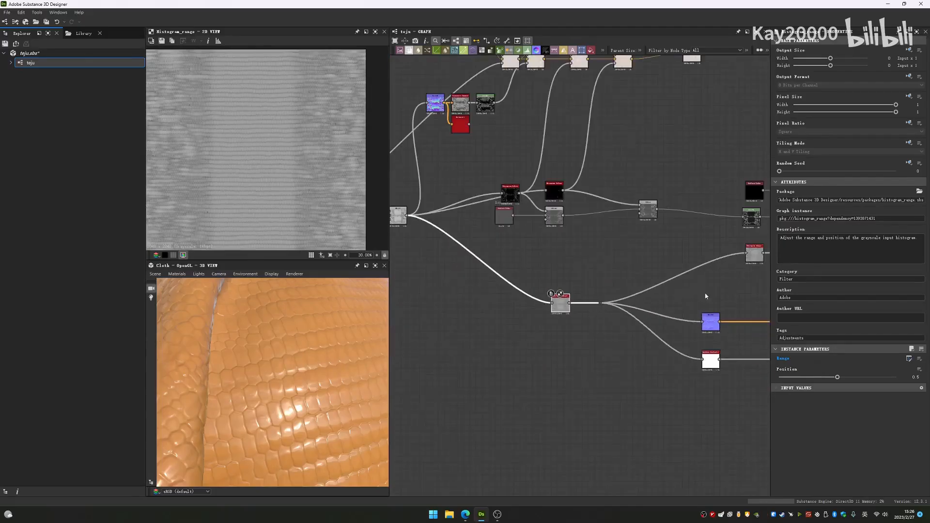
# Step: Reset the Histogram Range node's linked Range parameter to its default value of 0.5
pyautogui.click(918, 360)
pyautogui.click(886, 230)
pyautogui.moveTo(542, 290); pyautogui.dragTo(570, 282, button='middle')
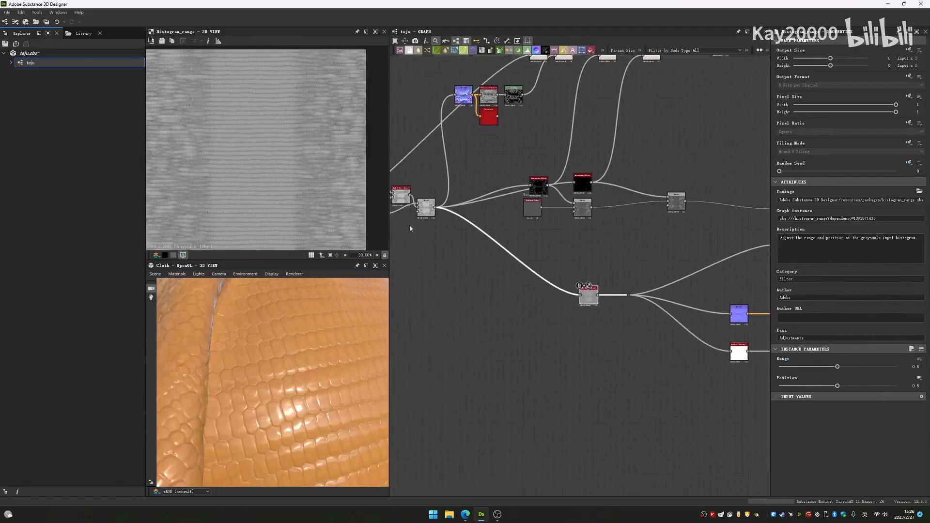
# Step: Try Range at 1 on the Histogram Range node, compare lower values on the cloth, and undo the reductions
pyautogui.scroll(3, 634, 293)
pyautogui.moveTo(837, 366); pyautogui.dragTo(898, 367)
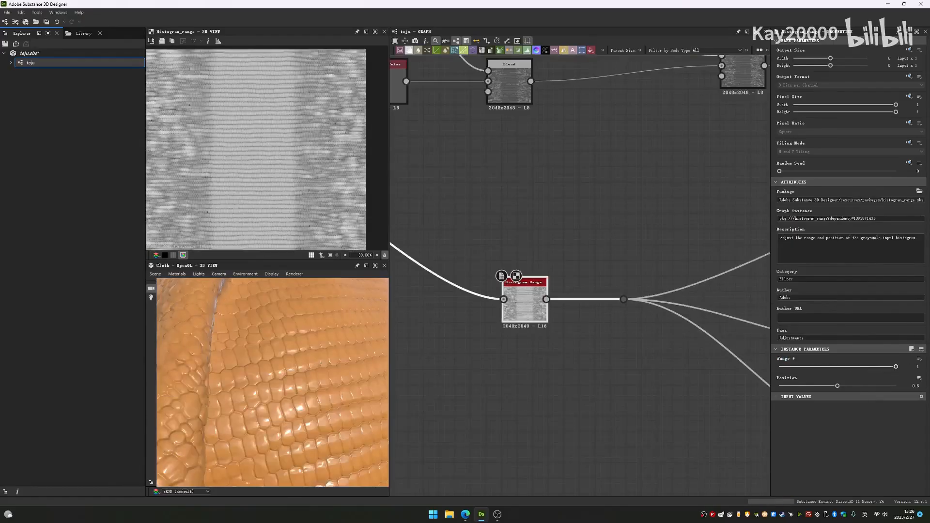
pyautogui.moveTo(885, 371); pyautogui.dragTo(819, 367)
pyautogui.hotkey('ctrl', 'z')
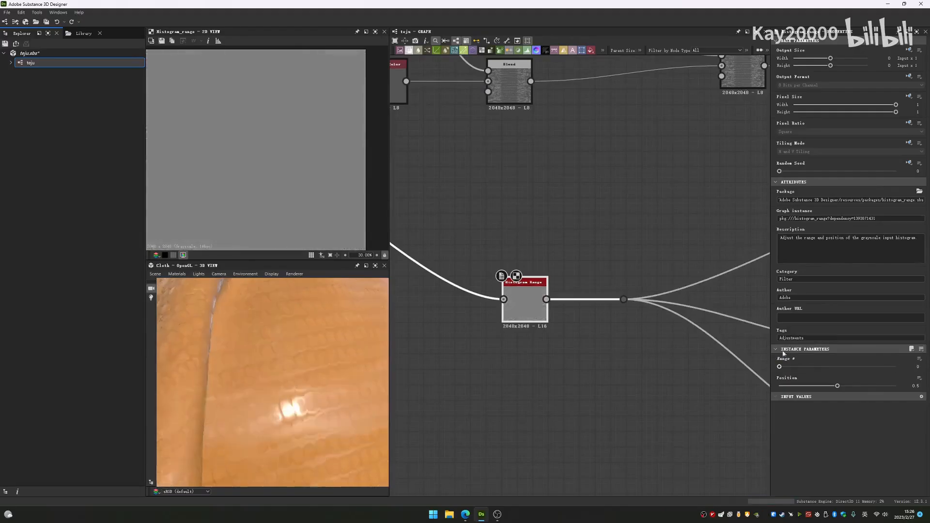
pyautogui.scroll(-5, 266, 371)
pyautogui.scroll(3, 299, 357)
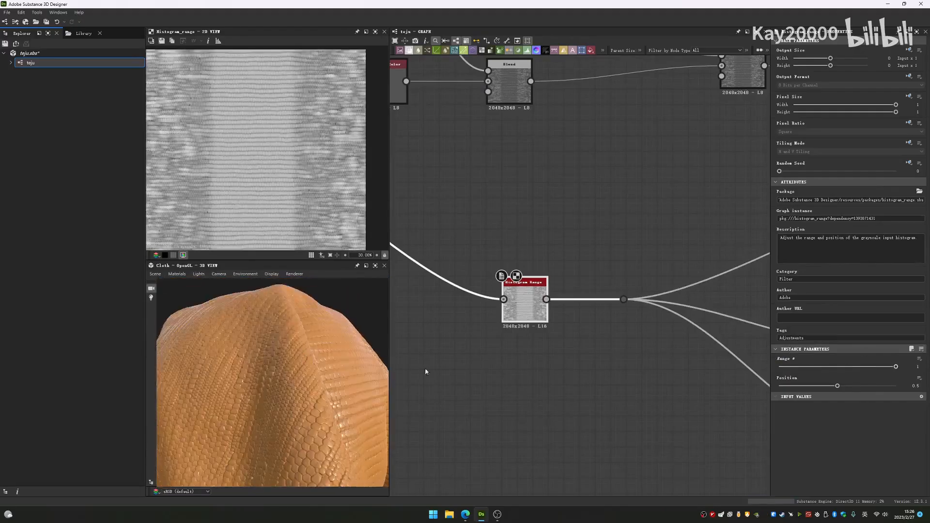
pyautogui.moveTo(895, 367); pyautogui.dragTo(723, 365)
pyautogui.hotkey('ctrl', 'z')
pyautogui.moveTo(346, 350); pyautogui.dragTo(310, 368)
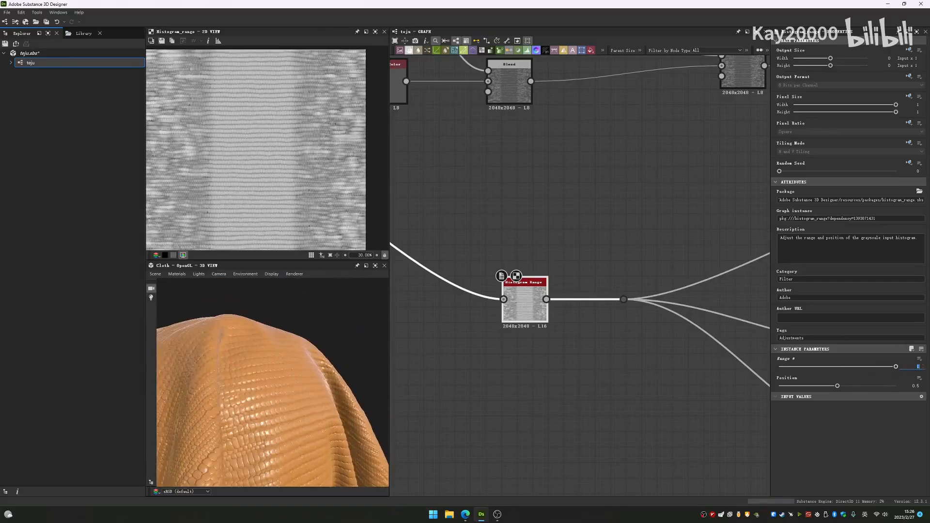
# Step: Set the Histogram Range node's Range to 0.5, then try a different Position and undo it
pyautogui.write('0.5')
pyautogui.press('Return')
pyautogui.moveTo(836, 385); pyautogui.dragTo(698, 366)
pyautogui.hotkey('ctrl', 'z')
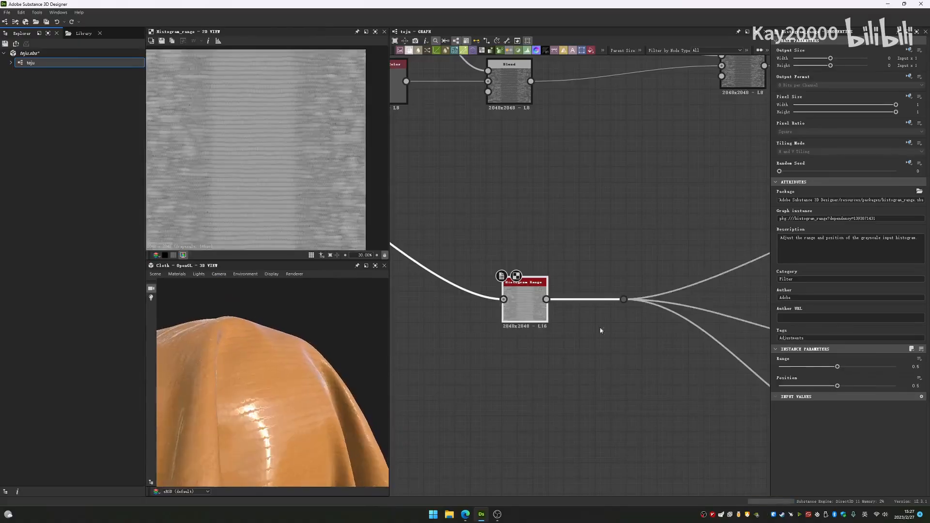
# Step: Follow the Histogram Range branches through the second Histogram Range node and preview the Height output
pyautogui.scroll(-3, 600, 327)
pyautogui.moveTo(615, 329); pyautogui.dragTo(506, 341, button='middle')
pyautogui.moveTo(685, 293); pyautogui.dragTo(617, 286, button='middle')
pyautogui.moveTo(615, 265); pyautogui.dragTo(494, 291)
pyautogui.scroll(-3, 494, 291)
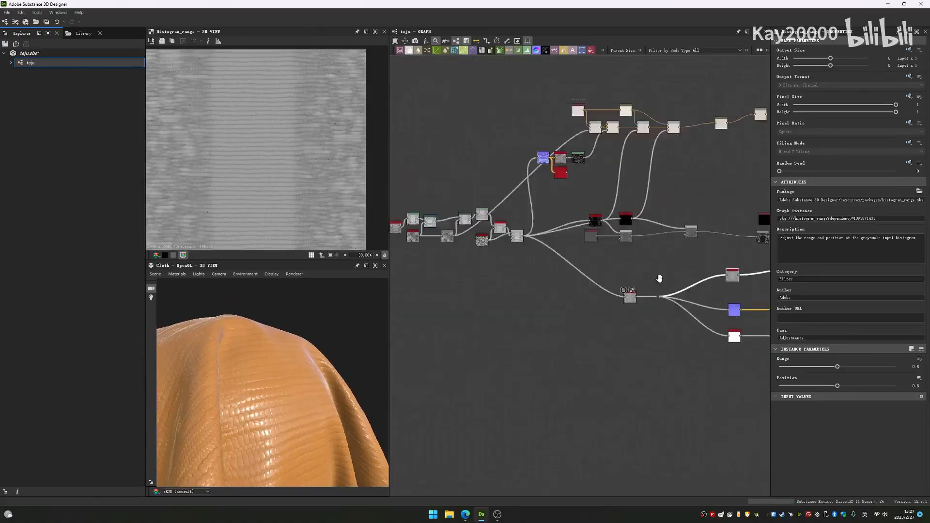
pyautogui.scroll(3, 581, 285)
pyautogui.click(552, 273)
pyautogui.scroll(4, 546, 267)
pyautogui.moveTo(678, 264); pyautogui.dragTo(466, 261, button='middle')
pyautogui.scroll(-4, 709, 258)
pyautogui.moveTo(746, 260); pyautogui.dragTo(671, 269, button='middle')
pyautogui.doubleClick(698, 246)
pyautogui.moveTo(513, 290); pyautogui.dragTo(575, 243, button='middle')
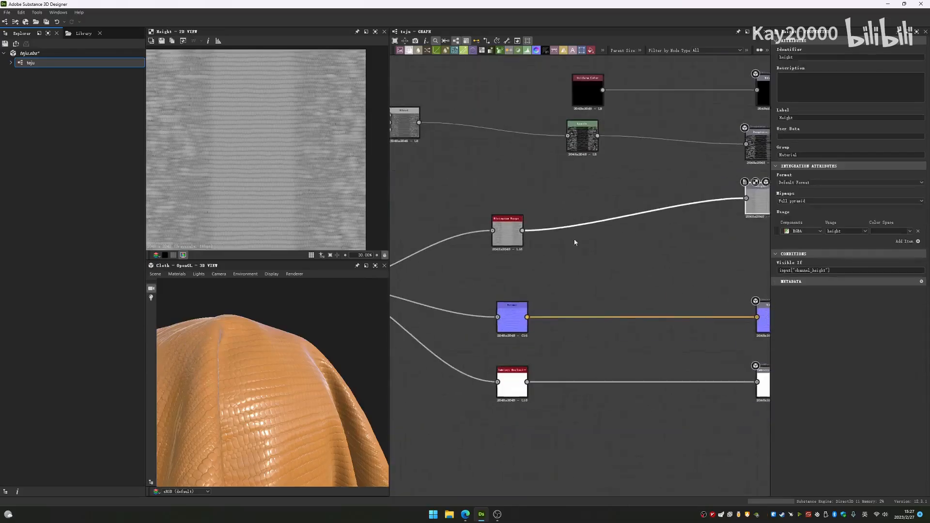
# Step: Preview the Normal and Ambient Occlusion nodes, and examine the Ambient Occlusion output in close-up
pyautogui.doubleClick(514, 315)
pyautogui.doubleClick(513, 380)
pyautogui.moveTo(643, 369); pyautogui.dragTo(597, 365, button='middle')
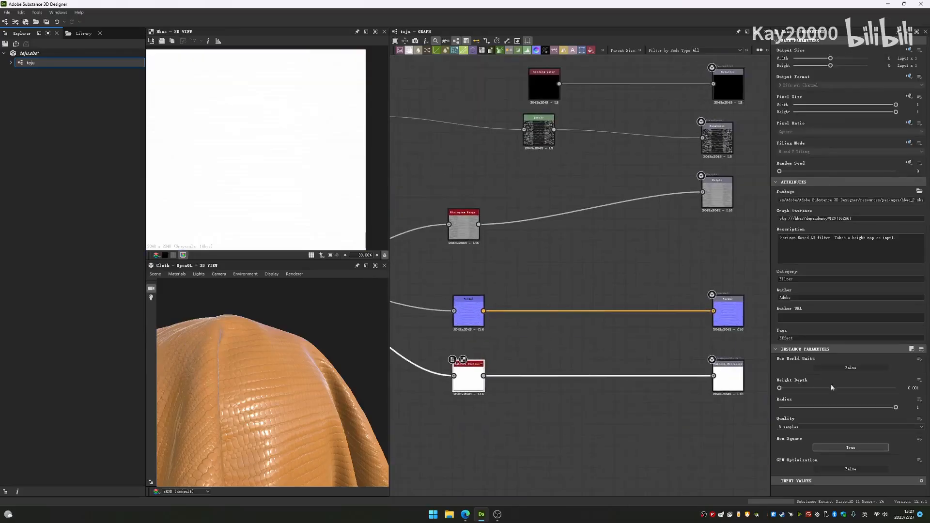
pyautogui.moveTo(643, 344); pyautogui.dragTo(592, 346, button='middle')
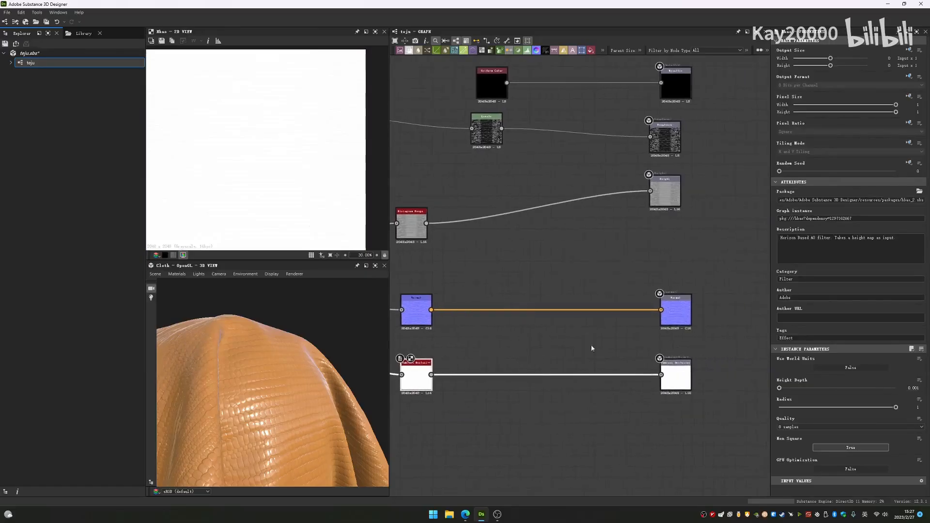
pyautogui.doubleClick(675, 374)
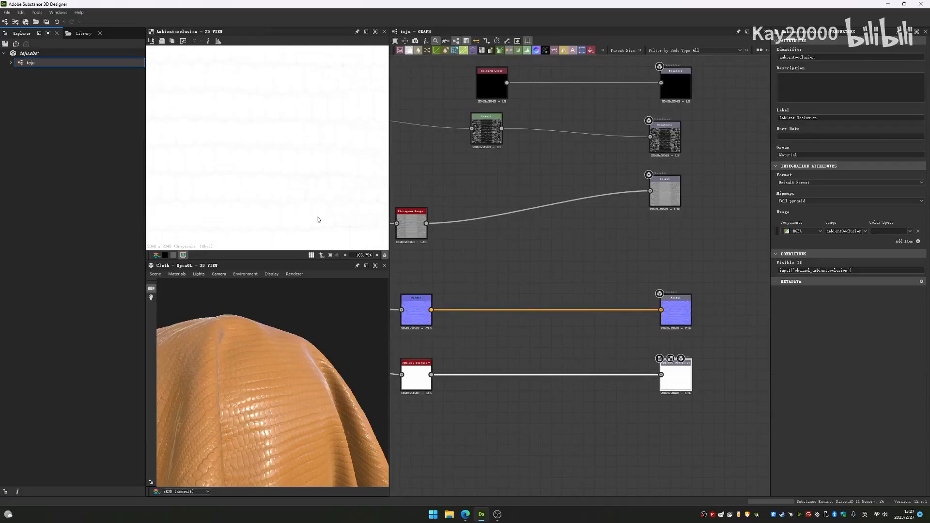
pyautogui.scroll(-3, 571, 264)
# Step: Move the Height output and its Histogram Range node down near the Normal and Ambient Occlusion branches, and shift all three branches lower
pyautogui.moveTo(571, 264); pyautogui.dragTo(600, 205, button='middle')
pyautogui.moveTo(656, 163); pyautogui.dragTo(668, 207)
pyautogui.click(513, 188)
pyautogui.moveTo(513, 187); pyautogui.dragTo(512, 207)
pyautogui.moveTo(702, 300); pyautogui.dragTo(491, 179)
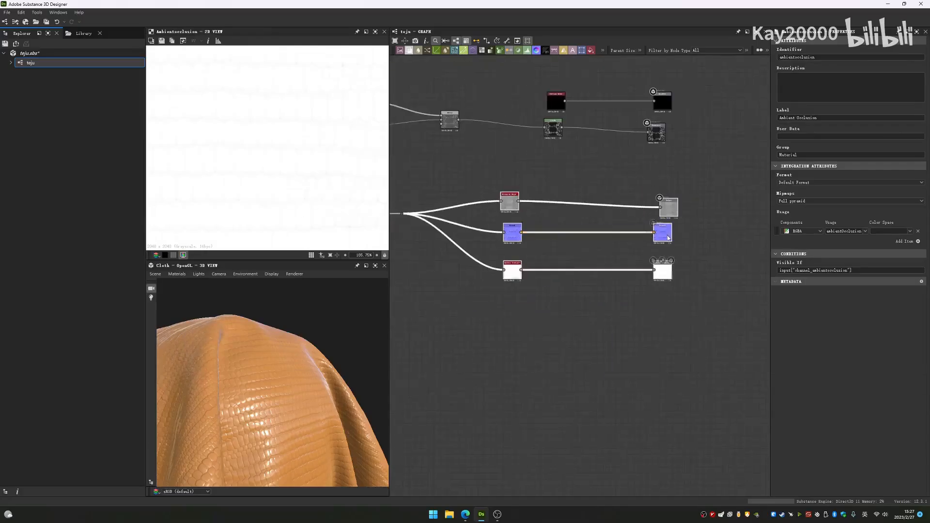
pyautogui.moveTo(662, 233); pyautogui.dragTo(655, 352)
pyautogui.moveTo(443, 161); pyautogui.dragTo(633, 328, button='middle')
pyautogui.moveTo(571, 217); pyautogui.dragTo(684, 343, button='middle')
pyautogui.moveTo(522, 214); pyautogui.dragTo(639, 331)
pyautogui.moveTo(593, 311); pyautogui.dragTo(524, 224)
pyautogui.click(662, 270)
# Step: Preview the scale Blend node, the Normal node it feeds, and the connected Curvature Smooth node
pyautogui.moveTo(650, 207); pyautogui.dragTo(726, 286, button='middle')
pyautogui.scroll(4, 602, 290)
pyautogui.scroll(-2, 610, 327)
pyautogui.moveTo(589, 464); pyautogui.dragTo(590, 374, button='middle')
pyautogui.click(590, 375)
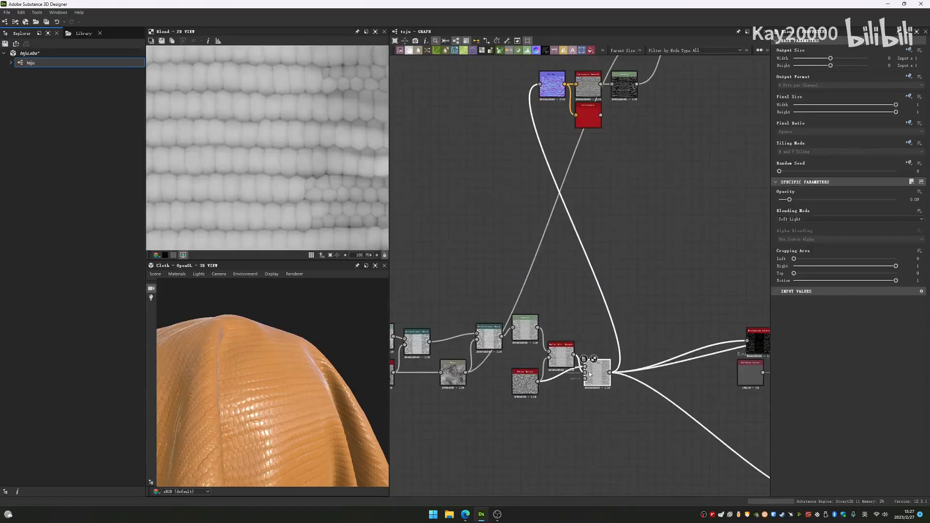
pyautogui.moveTo(411, 134); pyautogui.dragTo(413, 299, button='middle')
pyautogui.click(553, 249)
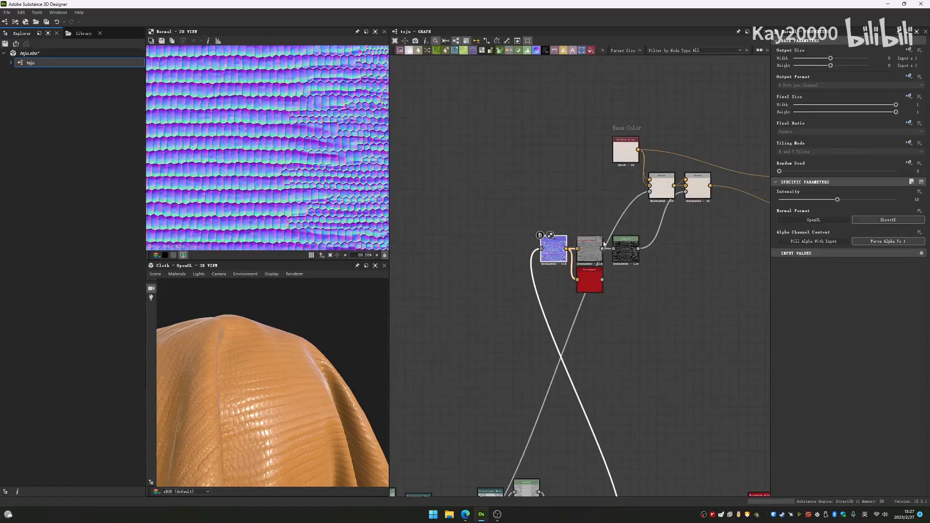
pyautogui.click(599, 248)
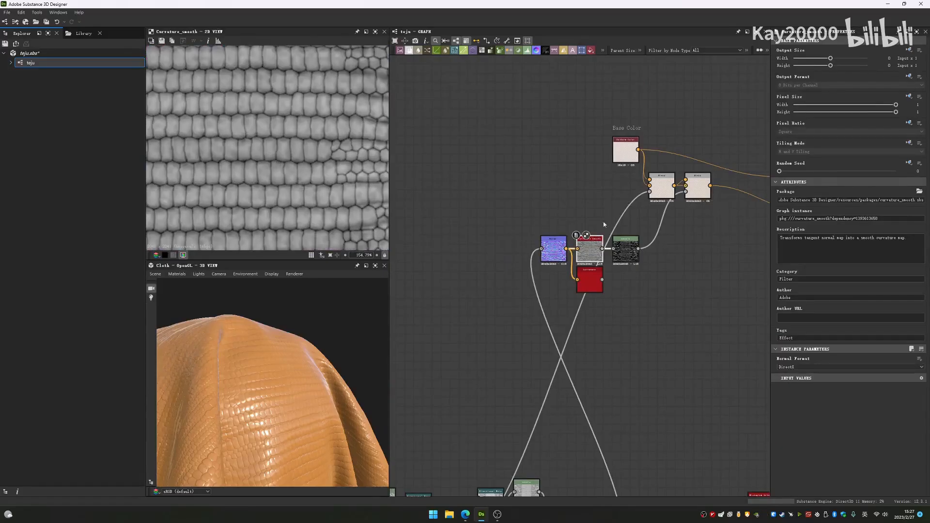
# Step: Examine the scales in close-up, comparing the Normal node with Curvature Smooth
pyautogui.scroll(4, 346, 206)
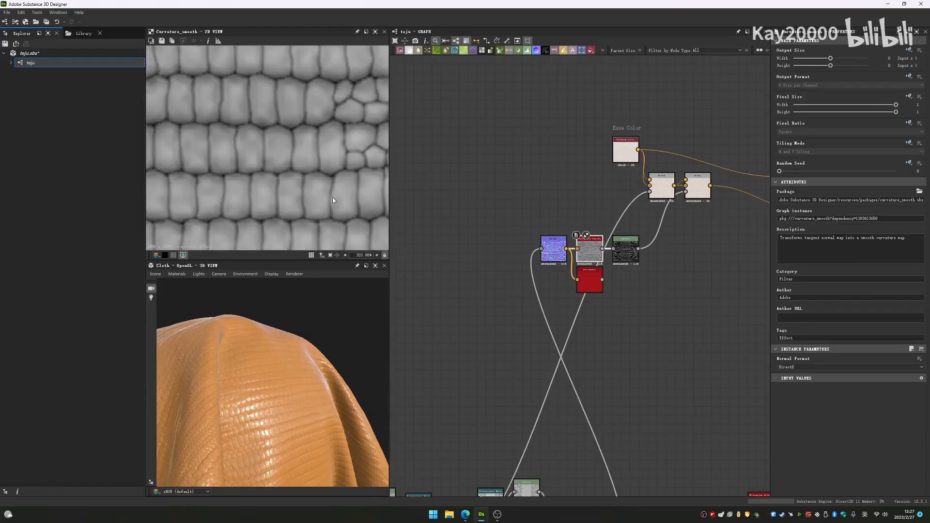
pyautogui.scroll(3, 582, 246)
pyautogui.doubleClick(544, 228)
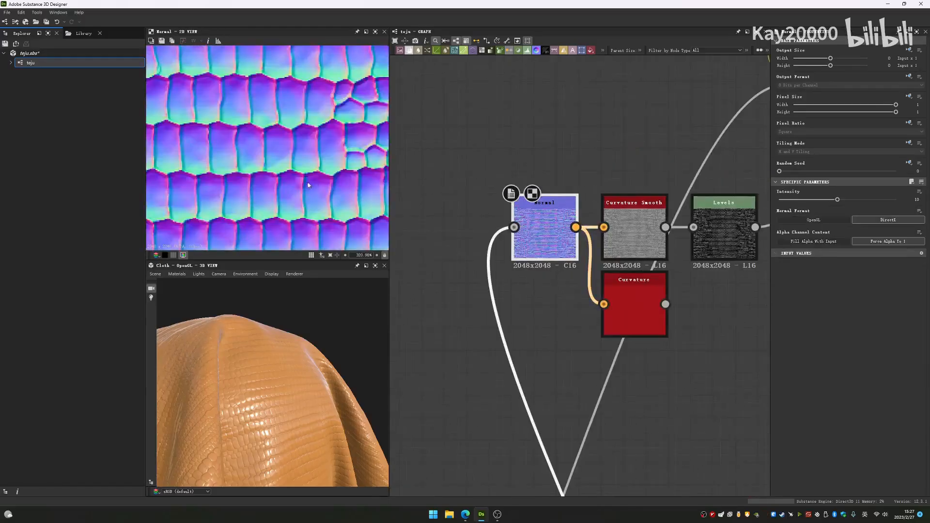
pyautogui.scroll(3, 303, 186)
pyautogui.doubleClick(633, 219)
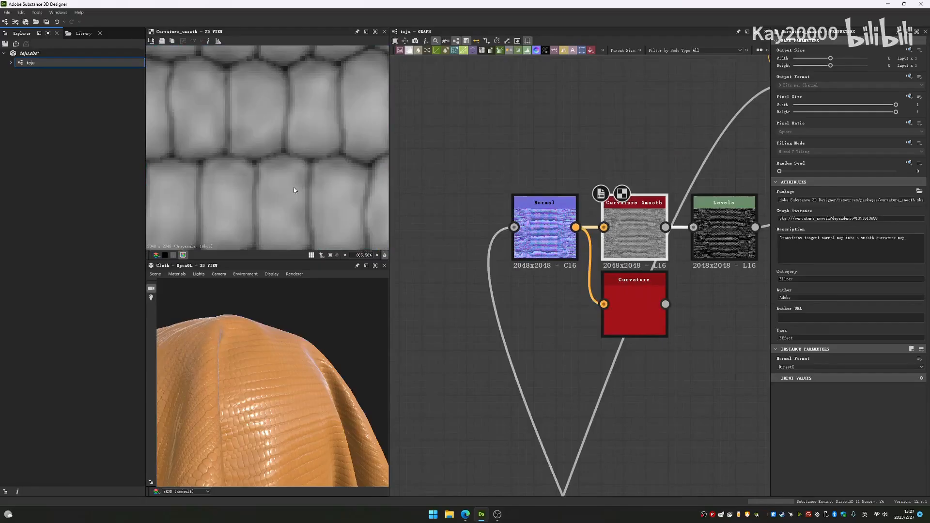
# Step: Compare the scale edges and surfaces by switching the preview between Curvature and Curvature Smooth
pyautogui.doubleClick(635, 312)
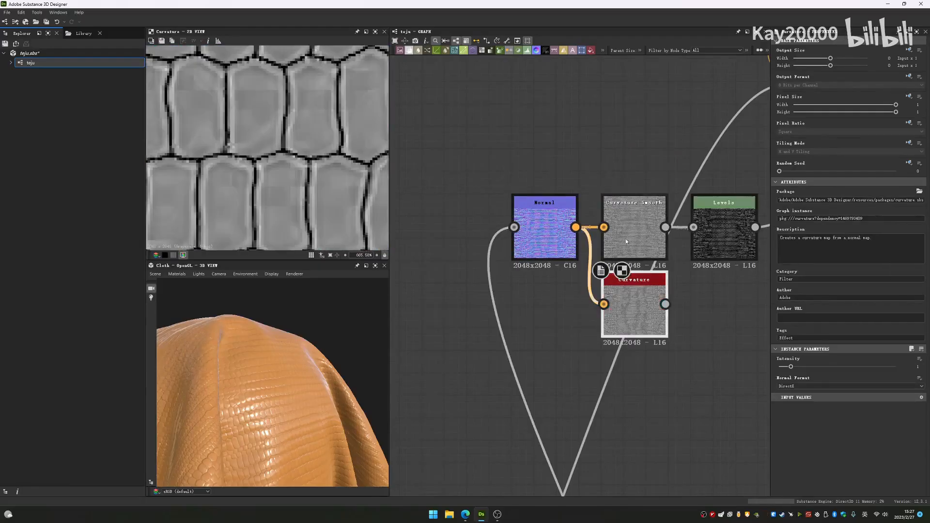
pyautogui.scroll(2, 629, 191)
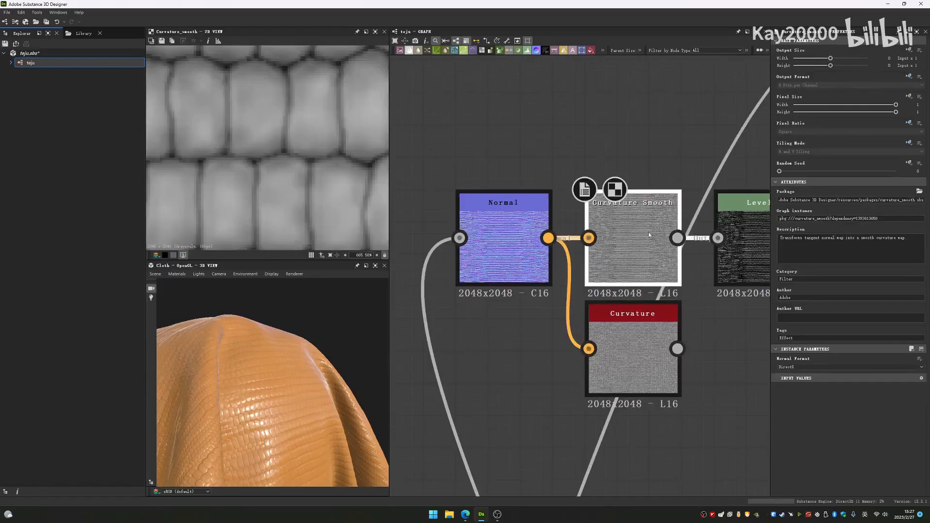
pyautogui.doubleClick(648, 211)
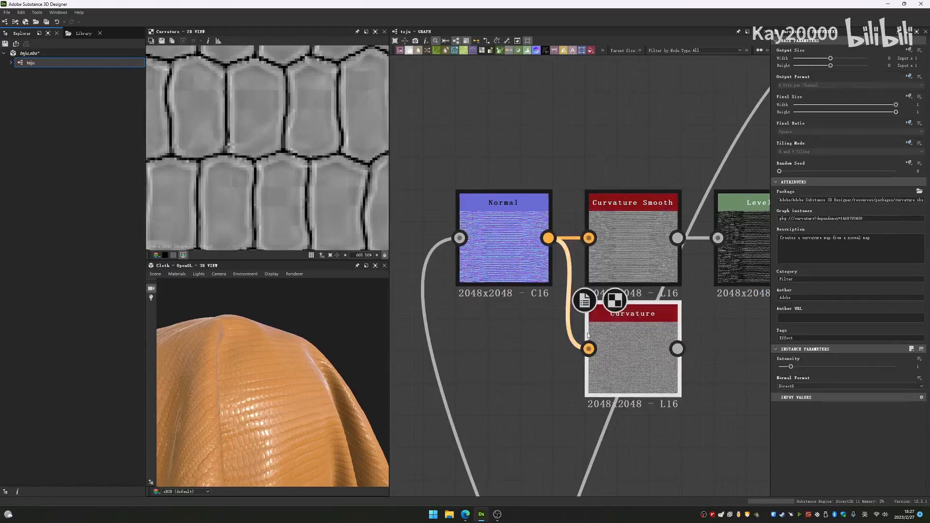
pyautogui.doubleClick(634, 252)
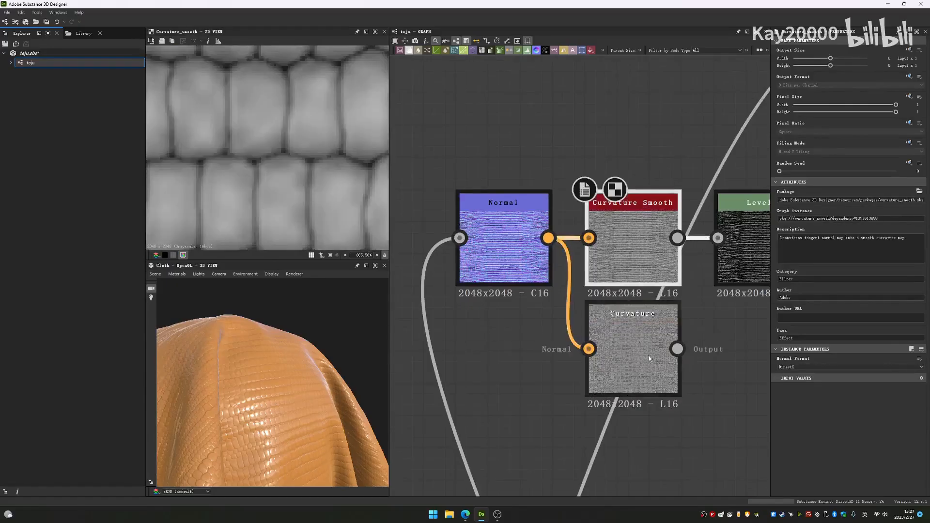
pyautogui.doubleClick(629, 339)
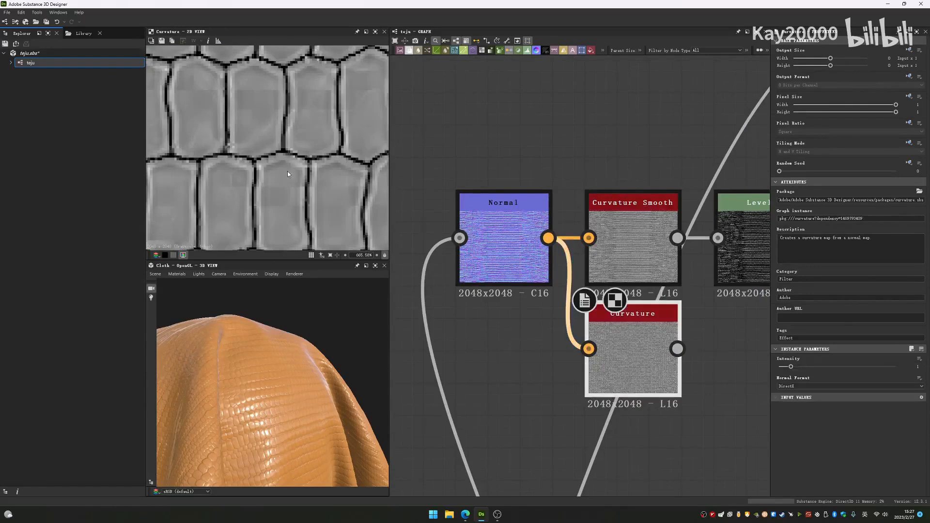
pyautogui.doubleClick(635, 247)
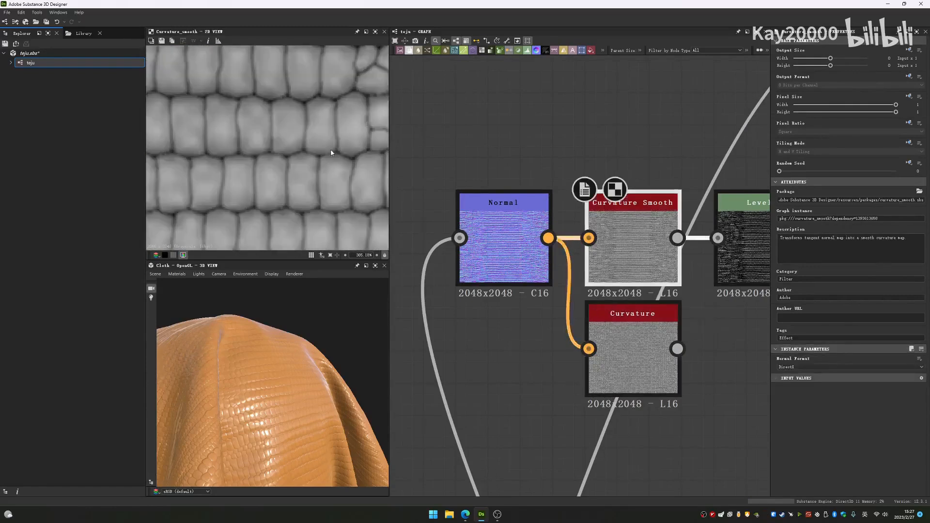
# Step: Preview the Levels node after Curvature Smooth and examine the scales on the cloth in close-up
pyautogui.moveTo(702, 290); pyautogui.dragTo(491, 304, button='middle')
pyautogui.doubleClick(531, 261)
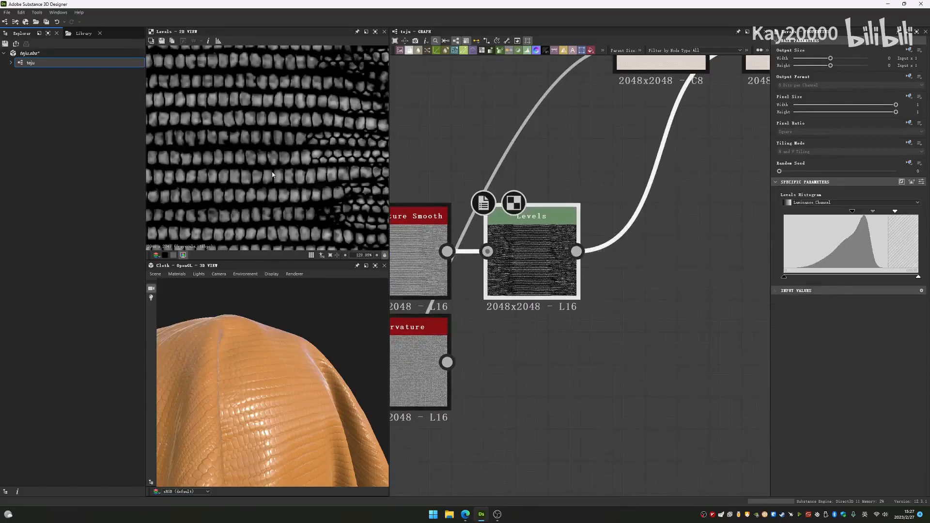
pyautogui.moveTo(442, 211); pyautogui.dragTo(620, 227, button='middle')
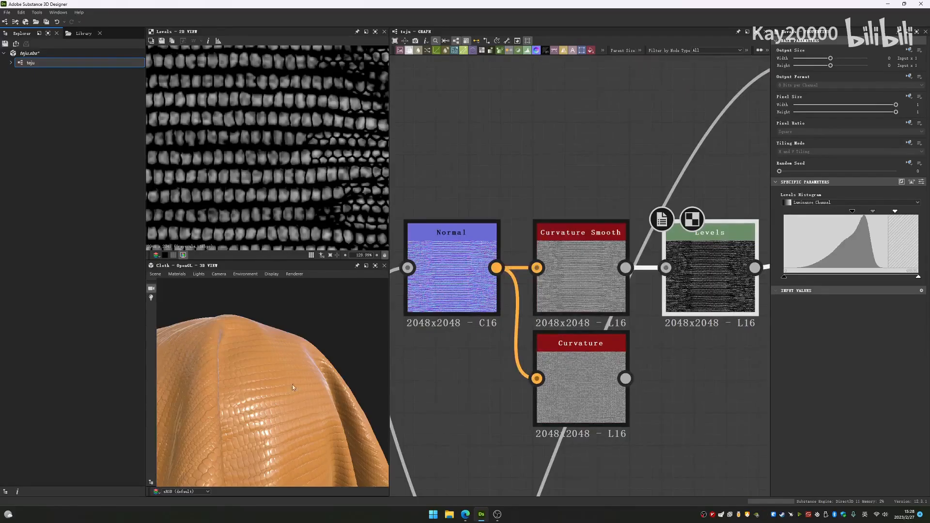
pyautogui.scroll(5, 273, 376)
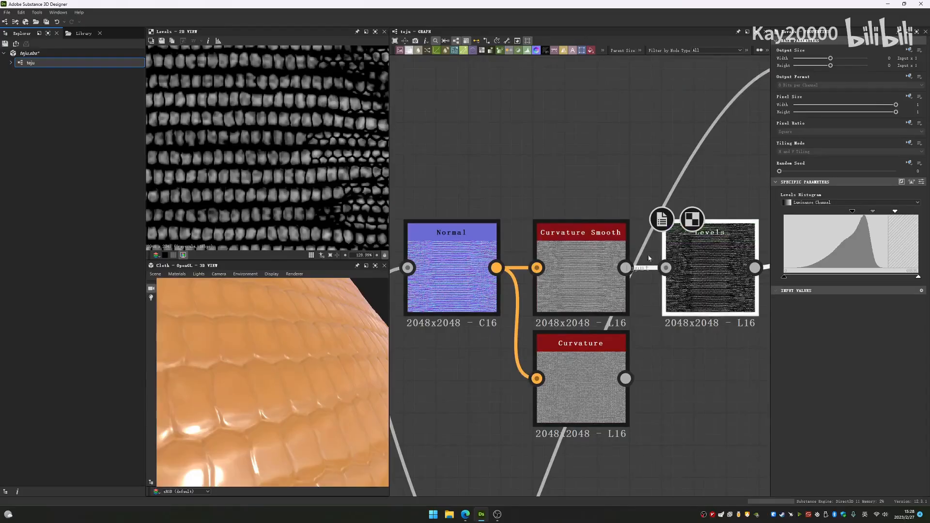
# Step: Compare the Curvature Smooth and Levels outputs at close range and across a wider area of scales
pyautogui.doubleClick(581, 271)
pyautogui.scroll(3, 266, 186)
pyautogui.moveTo(722, 228); pyautogui.dragTo(611, 228, button='middle')
pyautogui.doubleClick(612, 228)
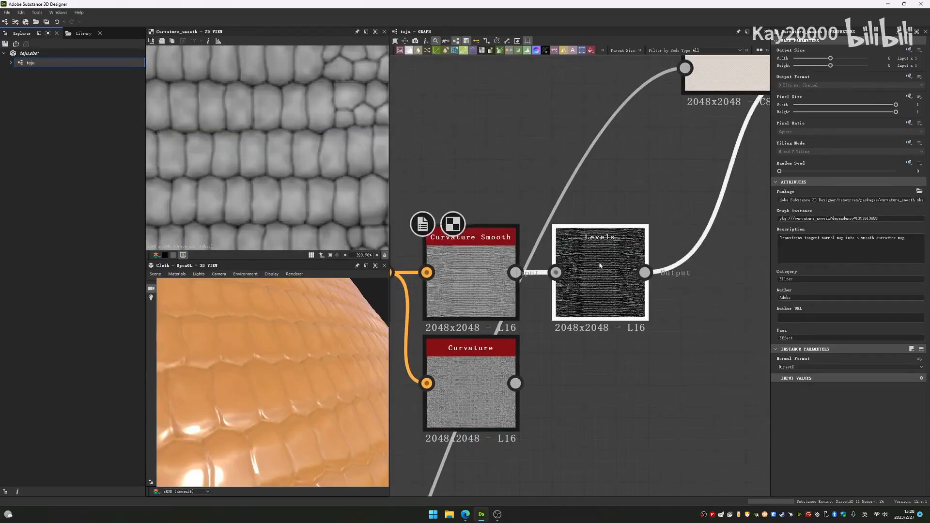
pyautogui.scroll(-3, 262, 158)
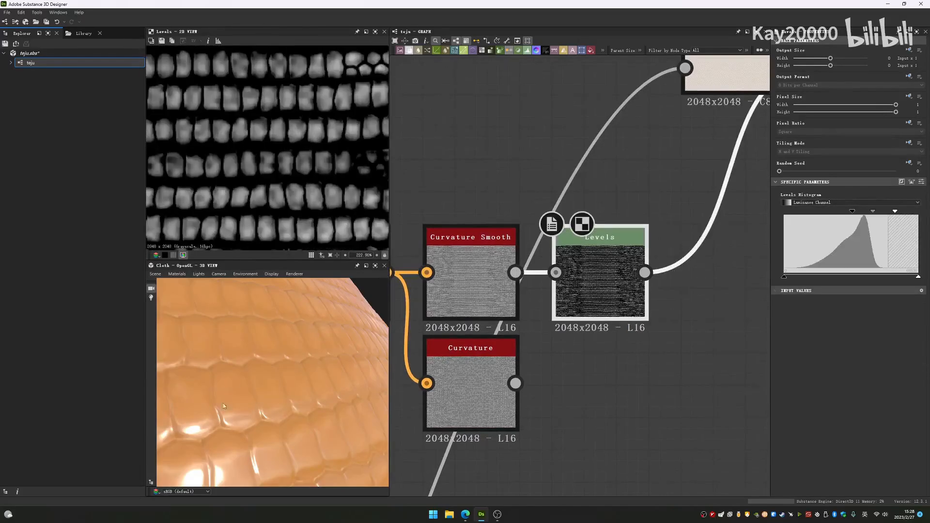
pyautogui.scroll(-4, 239, 199)
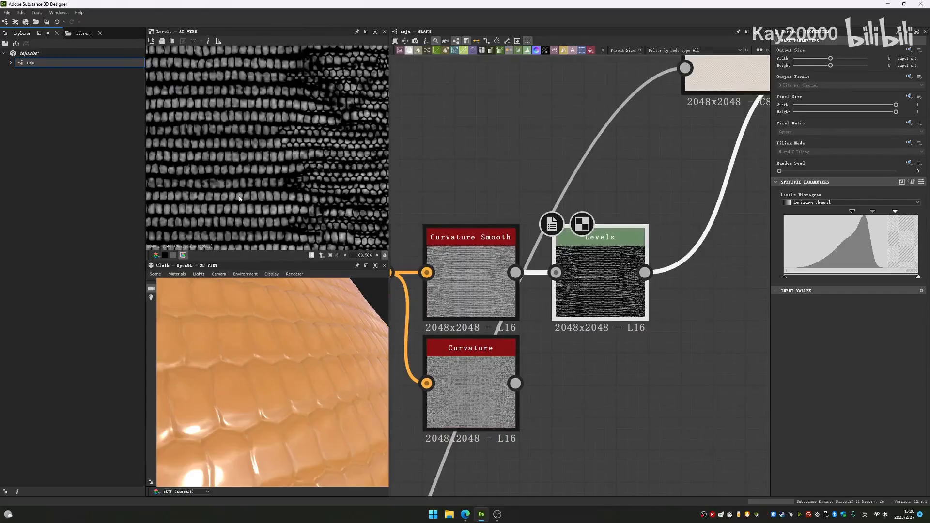
# Step: Move the Base Color's Uniform Color node farther left from the two Blend nodes
pyautogui.scroll(-5, 724, 175)
pyautogui.moveTo(710, 182); pyautogui.dragTo(628, 362, button='middle')
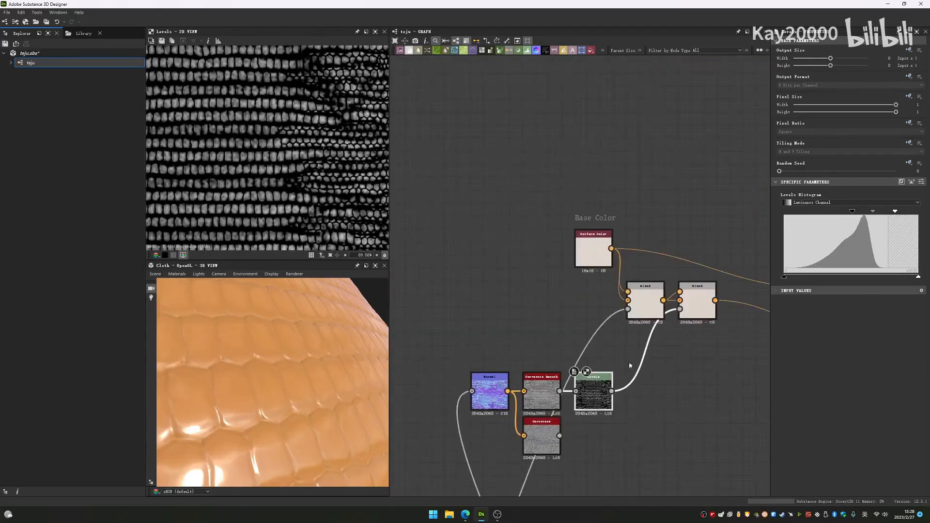
pyautogui.moveTo(651, 306); pyautogui.dragTo(610, 286, button='middle')
pyautogui.click(622, 301)
pyautogui.moveTo(527, 240); pyautogui.dragTo(488, 240)
# Step: Preview the first Base Color Blend node and the blurred noise mask feeding its opacity input
pyautogui.scroll(4, 580, 276)
pyautogui.click(574, 294)
pyautogui.moveTo(574, 292); pyautogui.dragTo(684, 181, button='middle')
pyautogui.scroll(-4, 523, 414)
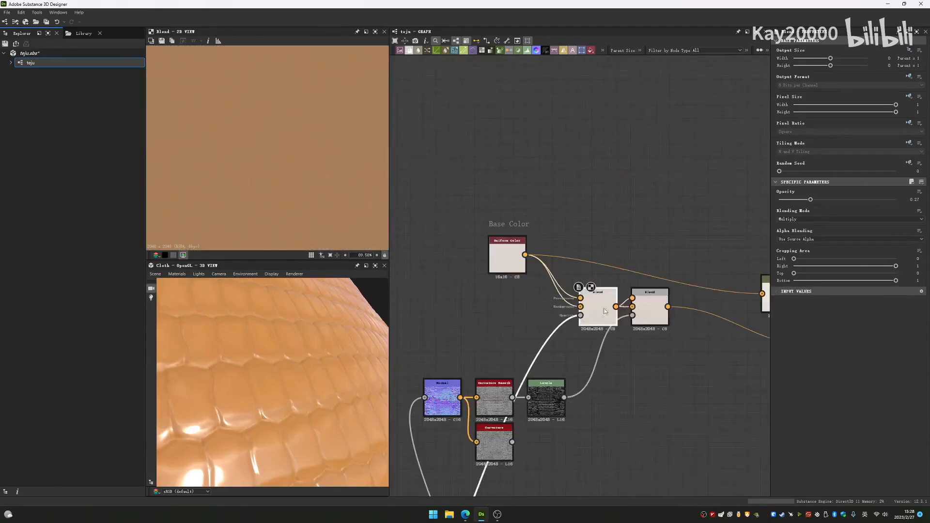
pyautogui.doubleClick(580, 315)
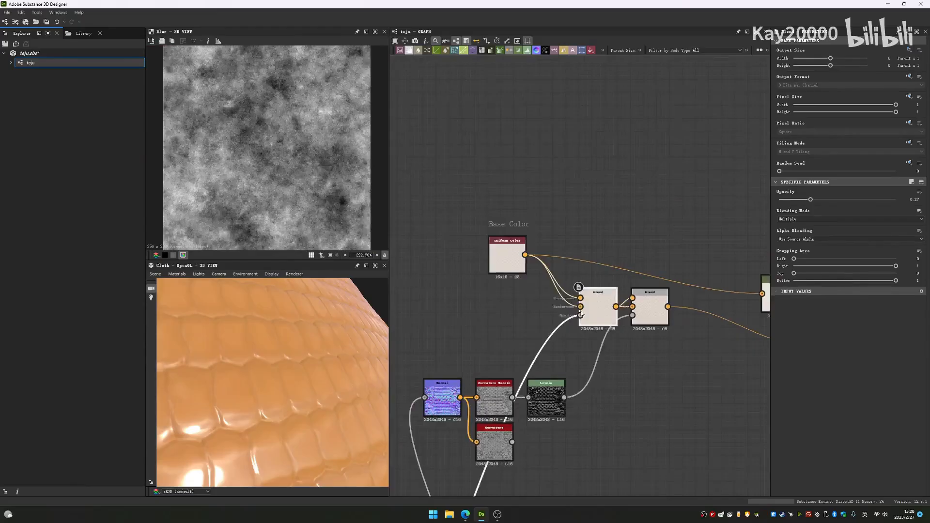
# Step: Preview the first Base Color Blend, the Levels mask feeding the second Blend's opacity input, and the second Blend's output
pyautogui.scroll(3, 577, 304)
pyautogui.doubleClick(580, 289)
pyautogui.doubleClick(596, 293)
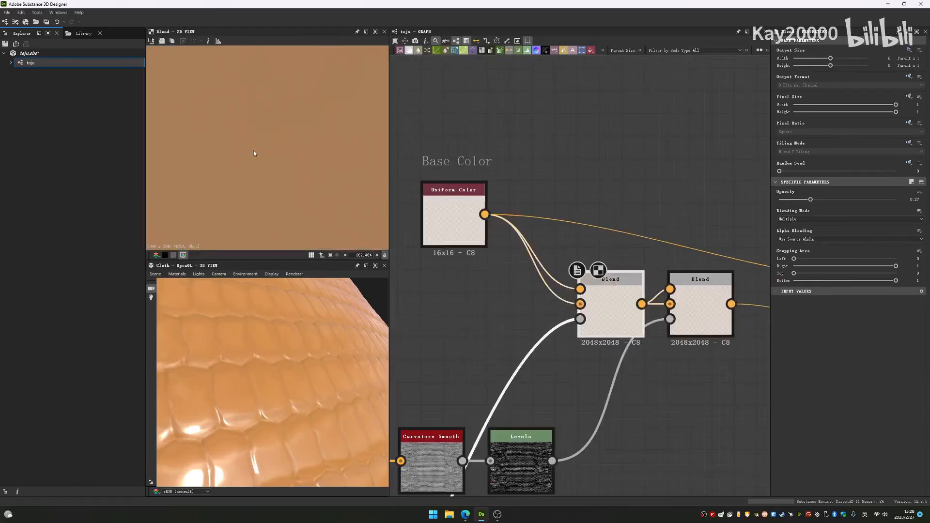
pyautogui.moveTo(671, 323); pyautogui.dragTo(606, 314, button='middle')
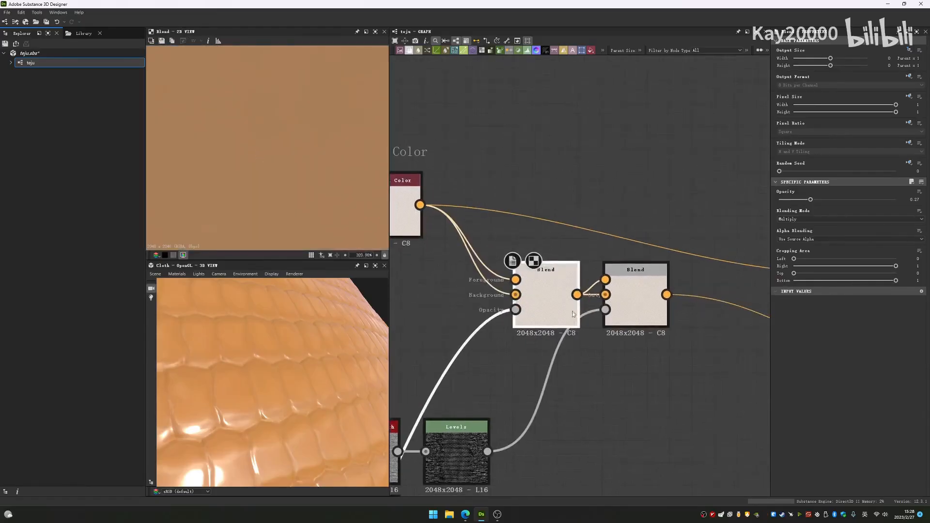
pyautogui.doubleClick(605, 312)
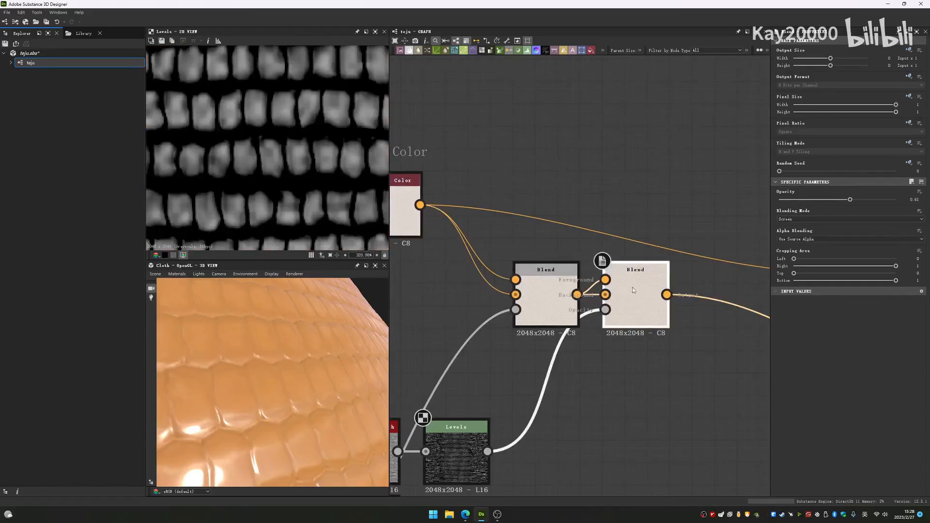
pyautogui.doubleClick(636, 286)
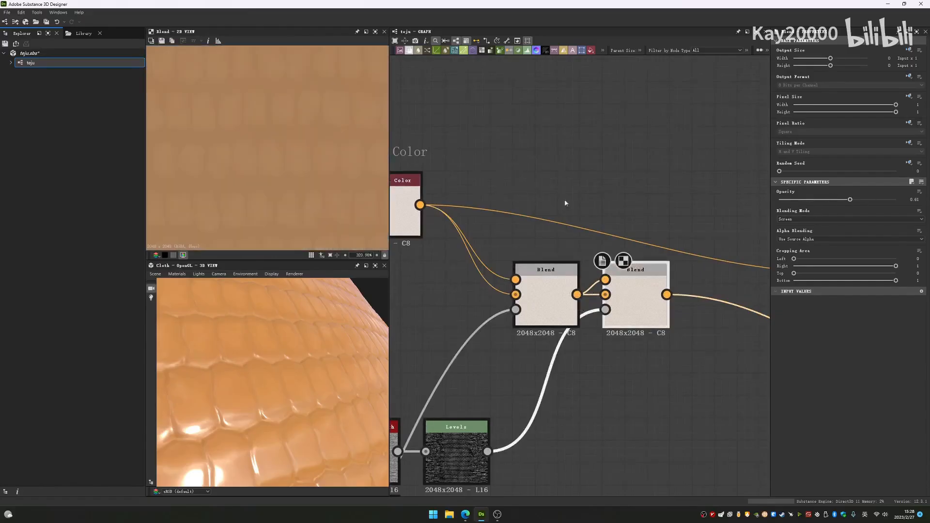
# Step: Set the second Base Color Blend's opacity to 1 and check the scales on the texture and the cloth
pyautogui.moveTo(861, 194); pyautogui.dragTo(900, 196)
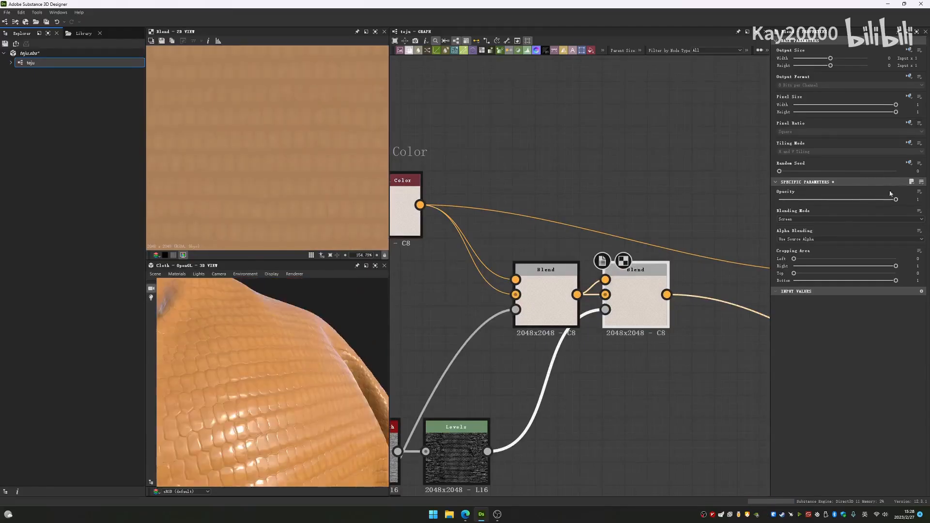
pyautogui.moveTo(858, 196); pyautogui.dragTo(900, 198)
pyautogui.scroll(-6, 281, 409)
pyautogui.scroll(7, 286, 404)
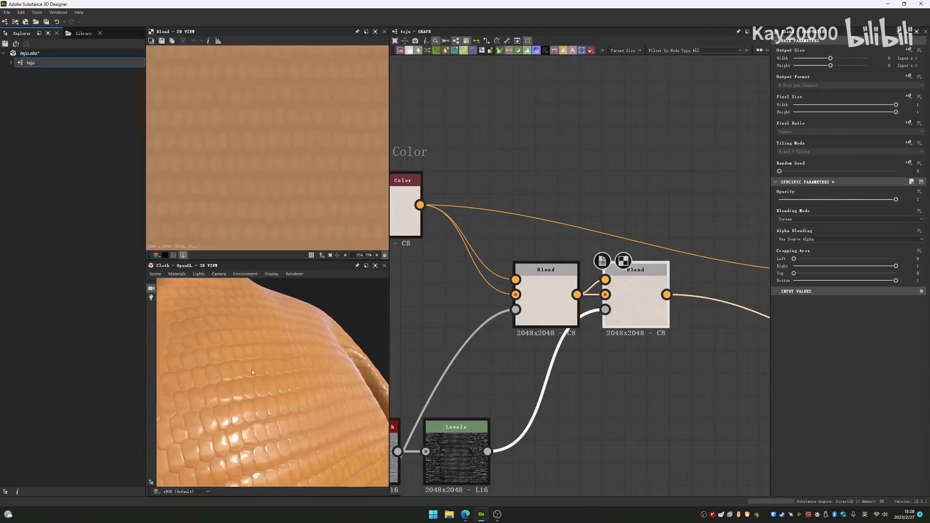
# Step: Preview the HSL node fed by the Base Color Uniform Color and move it up away from the Blend below
pyautogui.scroll(-5, 593, 283)
pyautogui.moveTo(707, 287); pyautogui.dragTo(581, 259, button='middle')
pyautogui.scroll(3, 581, 259)
pyautogui.doubleClick(579, 254)
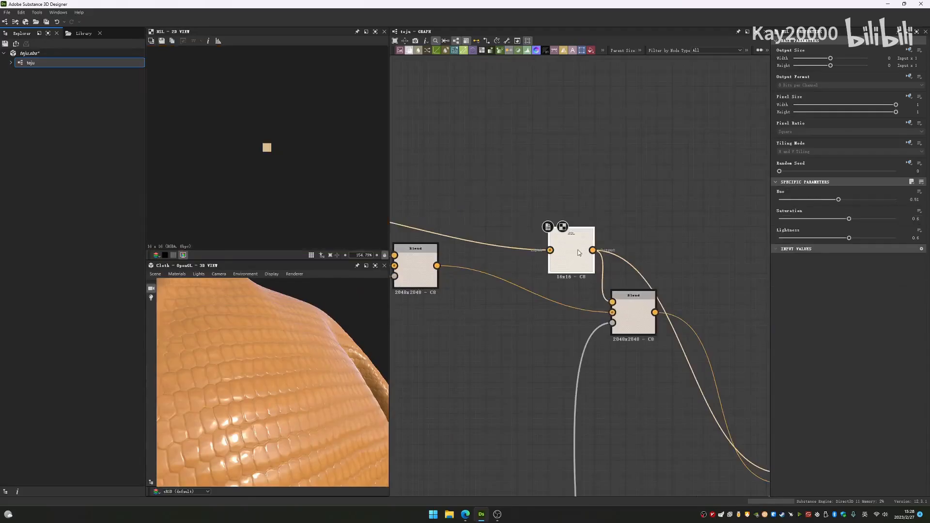
pyautogui.moveTo(580, 253); pyautogui.dragTo(595, 215)
pyautogui.moveTo(602, 231); pyautogui.dragTo(532, 205, button='middle')
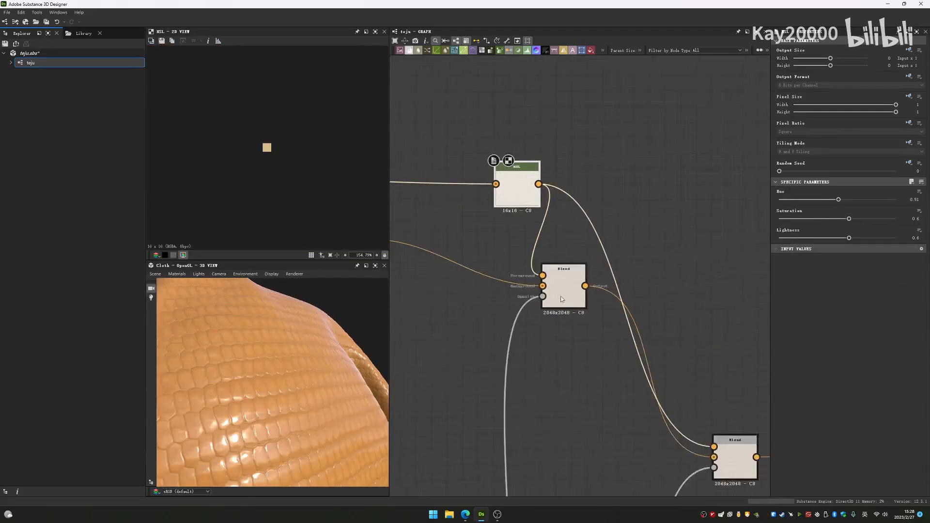
# Step: Preview the opacity mask of the Blend below the HSL node and trace it back to the Histogram Select near Roughness
pyautogui.doubleClick(541, 300)
pyautogui.scroll(-4, 342, 146)
pyautogui.moveTo(534, 435); pyautogui.dragTo(587, 214, button='middle')
pyautogui.scroll(-3, 576, 274)
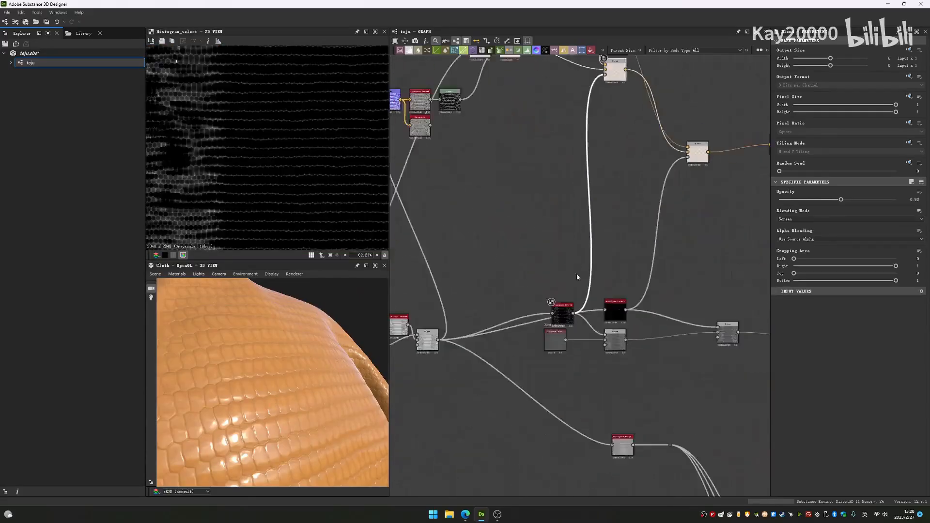
pyautogui.scroll(3, 567, 337)
pyautogui.moveTo(566, 337); pyautogui.dragTo(548, 315)
pyautogui.doubleClick(548, 315)
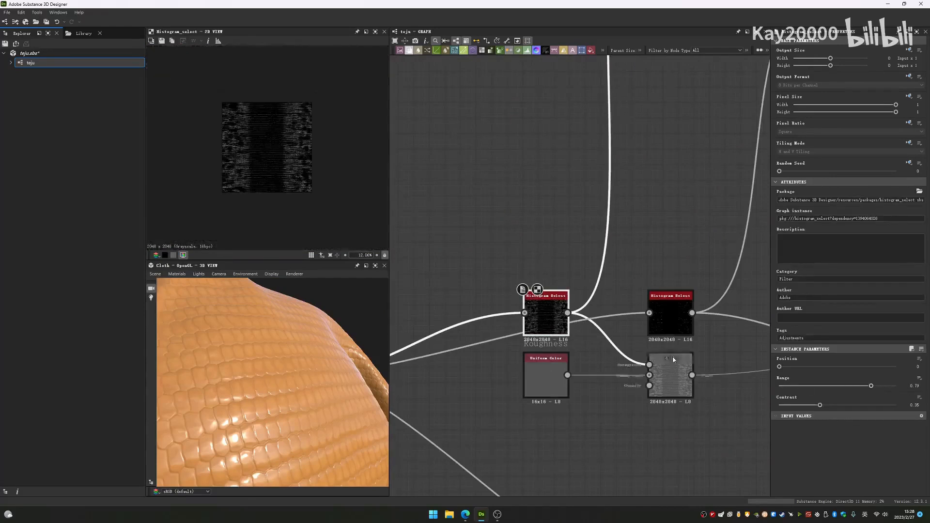
pyautogui.scroll(5, 621, 338)
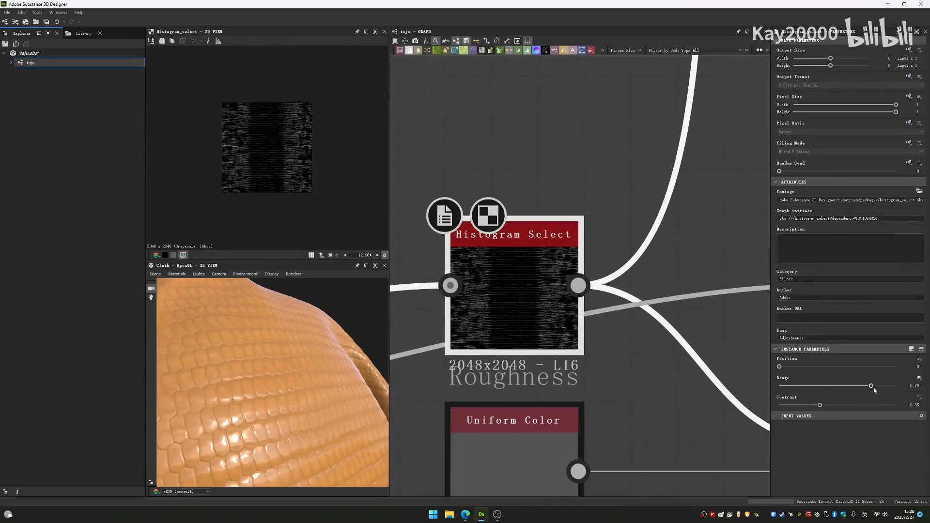
pyautogui.scroll(3, 223, 118)
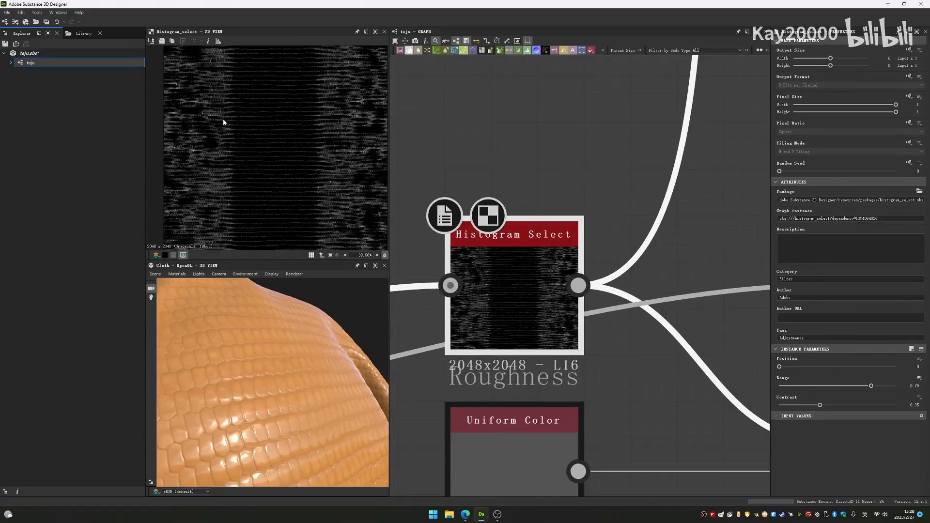
pyautogui.scroll(-3, 222, 119)
# Step: Follow the Histogram Select link back to the Base Color Blend and examine the mask's scale edges at close range
pyautogui.moveTo(567, 142); pyautogui.dragTo(541, 311, button='middle')
pyautogui.scroll(-5, 582, 217)
pyautogui.scroll(5, 531, 306)
pyautogui.scroll(-4, 531, 306)
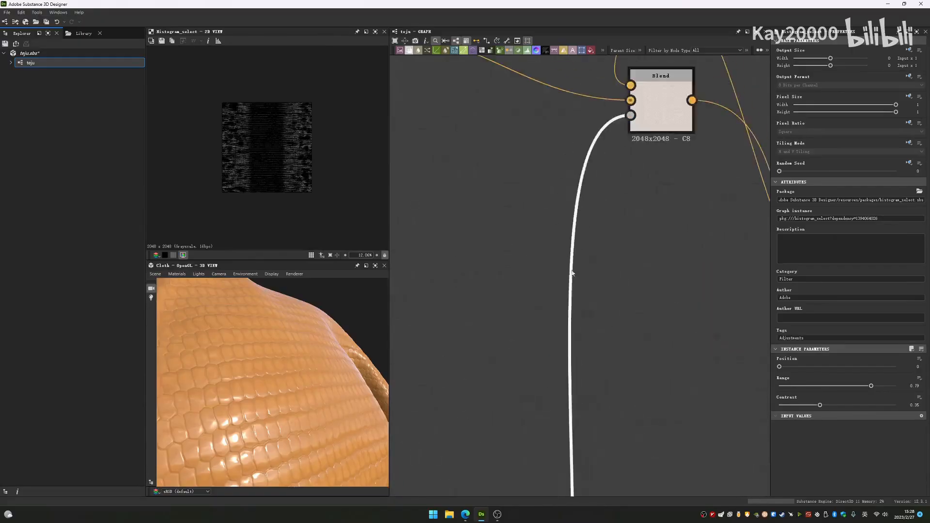
pyautogui.scroll(8, 348, 166)
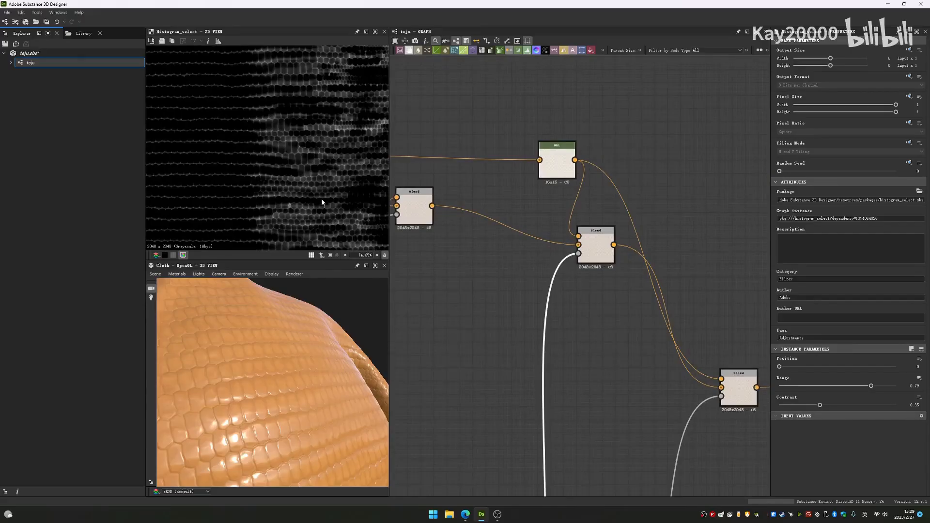
pyautogui.scroll(2, 250, 193)
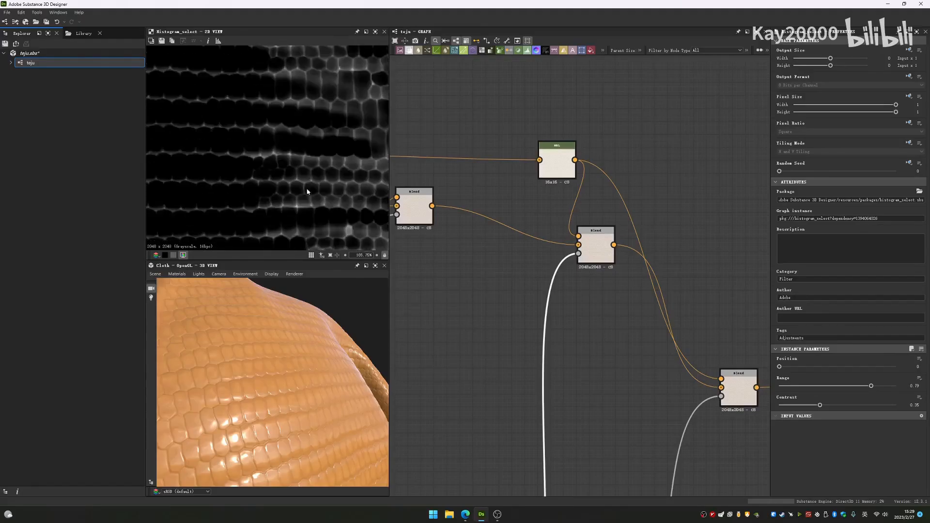
# Step: Preview the Blend below the HSL node and compare its output with the HSL color feeding it
pyautogui.doubleClick(595, 245)
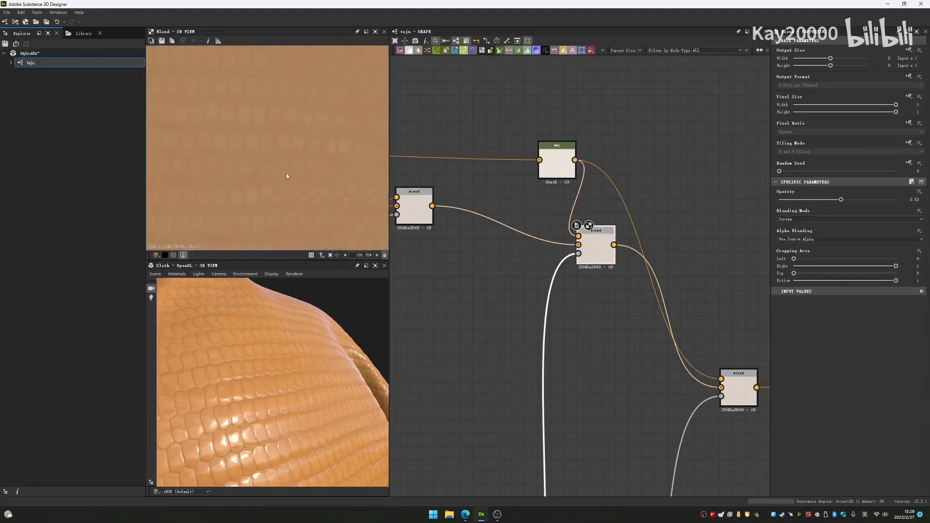
pyautogui.scroll(3, 576, 218)
pyautogui.doubleClick(536, 124)
pyautogui.doubleClick(604, 265)
pyautogui.moveTo(508, 171); pyautogui.dragTo(585, 229, button='middle')
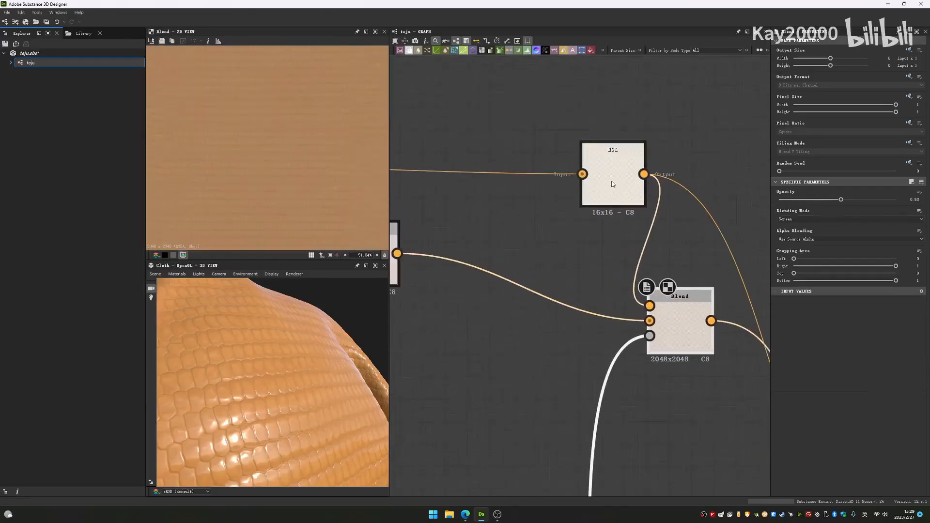
# Step: Compare the Histogram Select mask, the background input and the output of the Blend below the HSL node
pyautogui.doubleClick(649, 335)
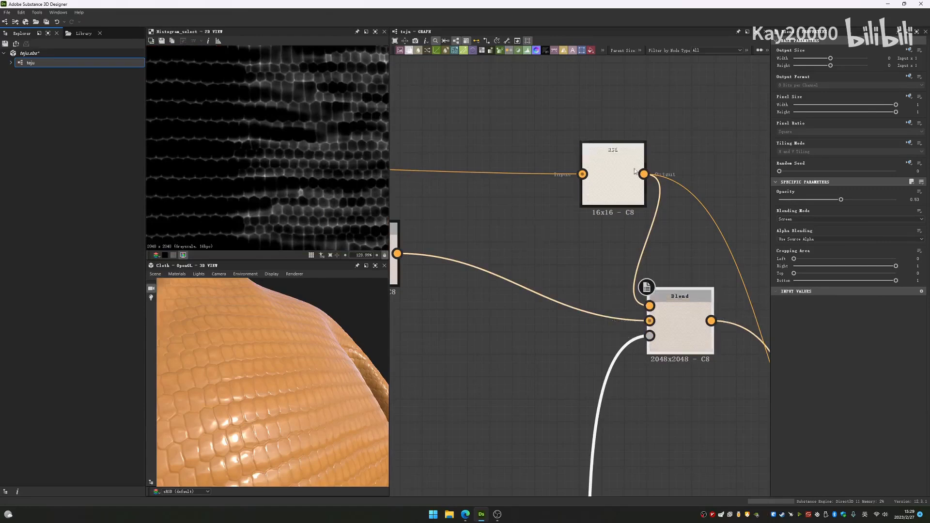
pyautogui.doubleClick(656, 320)
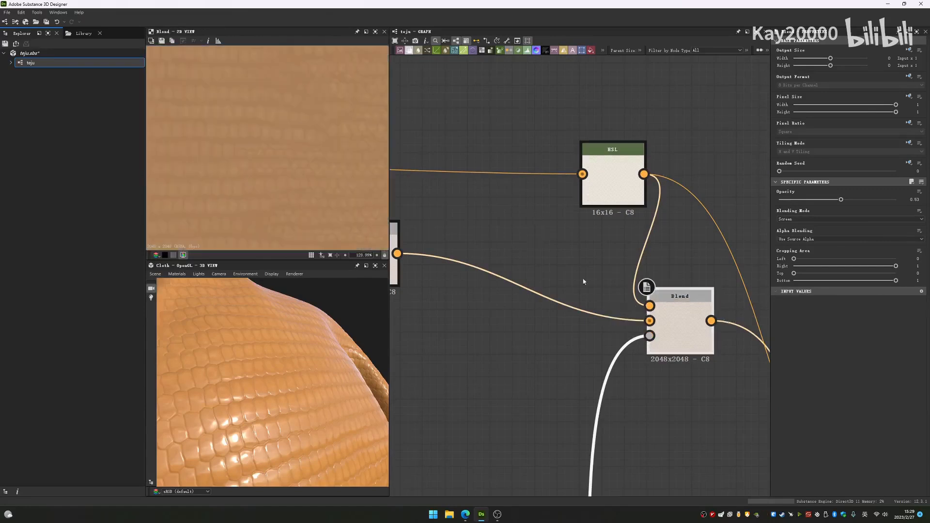
pyautogui.doubleClick(680, 322)
pyautogui.scroll(5, 246, 198)
pyautogui.doubleClick(650, 321)
pyautogui.doubleClick(699, 322)
pyautogui.scroll(-6, 290, 213)
pyautogui.scroll(-5, 562, 249)
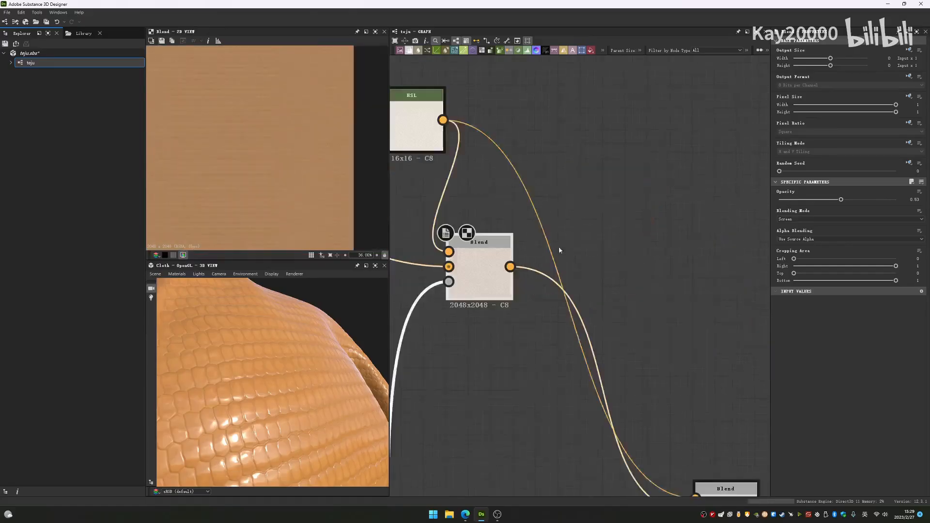
# Step: Move the last Base Color Blend up level with the preceding Blend and preview its opacity mask
pyautogui.moveTo(576, 260); pyautogui.dragTo(592, 218)
pyautogui.moveTo(573, 278); pyautogui.dragTo(599, 234, button='middle')
pyautogui.scroll(4, 594, 275)
pyautogui.doubleClick(570, 257)
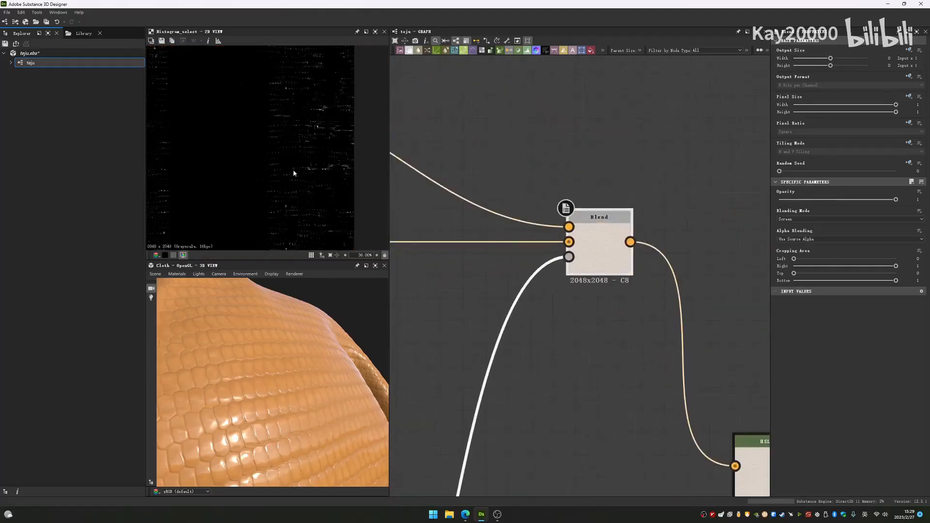
pyautogui.scroll(8, 332, 162)
pyautogui.scroll(-4, 299, 189)
pyautogui.scroll(-3, 257, 187)
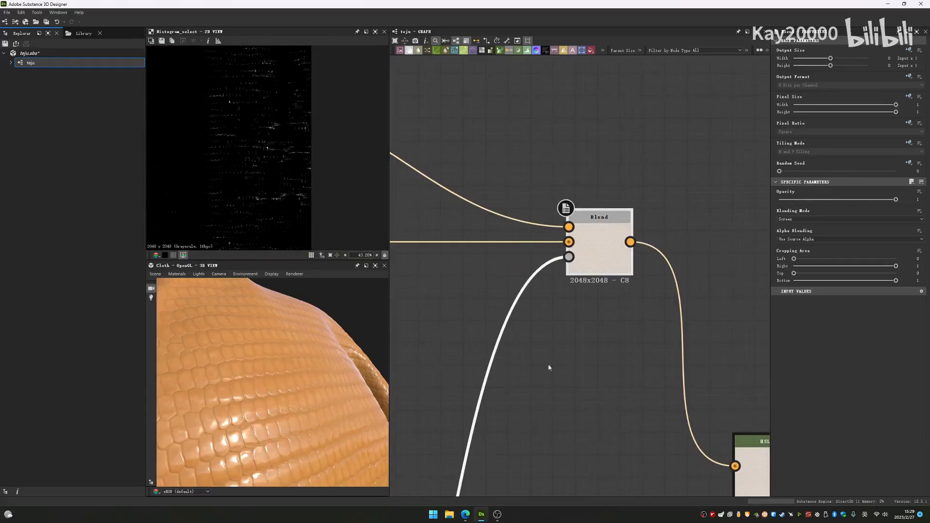
# Step: Trace the last Blend's opacity mask to the second Histogram Select, open its parameters and examine the mask closely
pyautogui.moveTo(547, 368); pyautogui.dragTo(642, 102, button='middle')
pyautogui.moveTo(535, 277); pyautogui.dragTo(616, 93, button='middle')
pyautogui.scroll(-4, 613, 145)
pyautogui.click(539, 324)
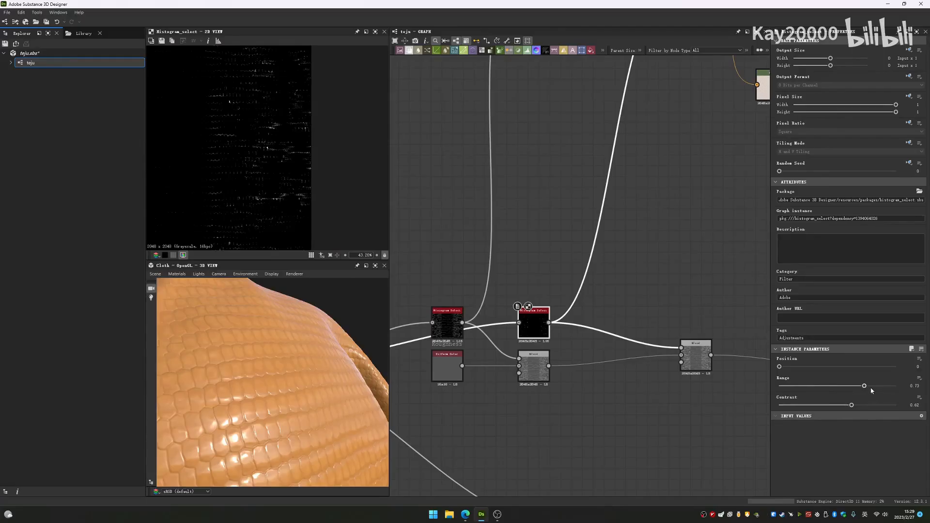
pyautogui.scroll(6, 208, 158)
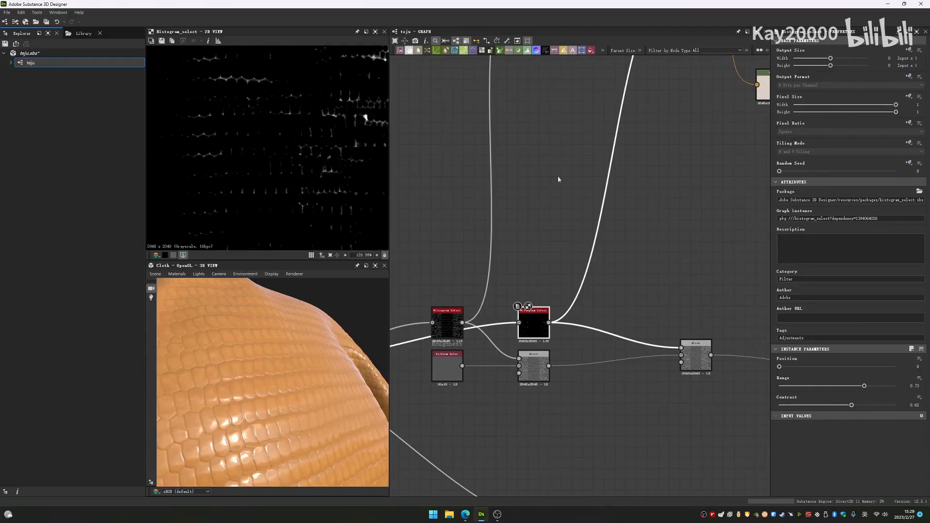
pyautogui.scroll(-3, 540, 295)
pyautogui.scroll(3, 617, 285)
# Step: Set the last Base Color Blend's opacity to 1 and enlarge the 2D view to examine its output
pyautogui.scroll(3, 607, 283)
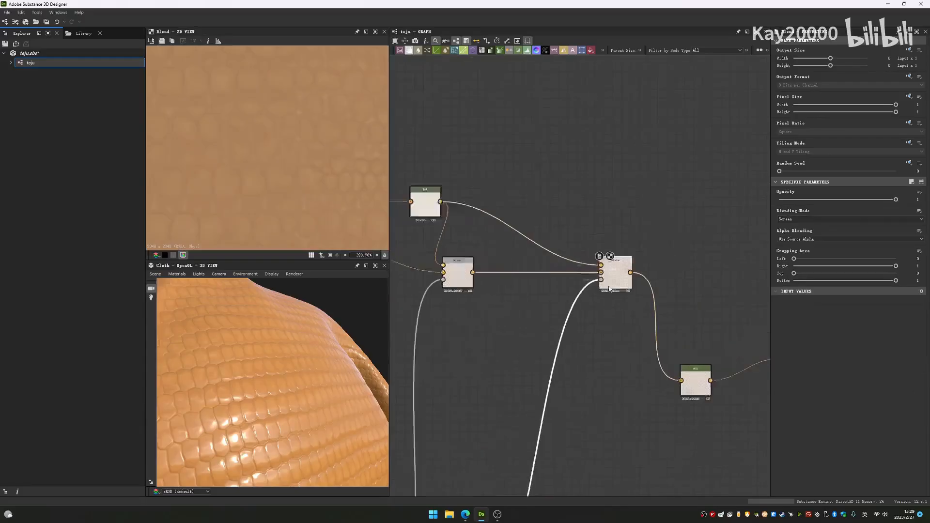
pyautogui.moveTo(617, 251); pyautogui.dragTo(626, 252)
pyautogui.click(895, 199)
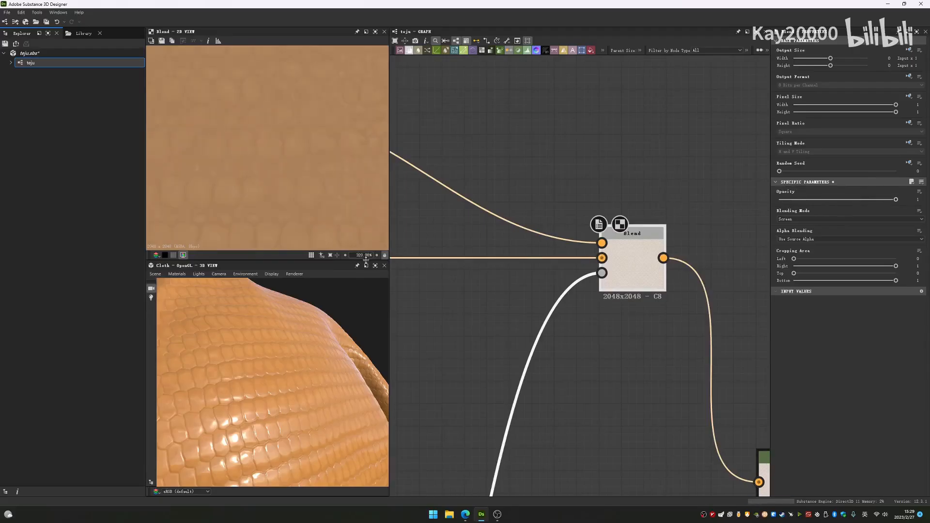
pyautogui.moveTo(366, 259); pyautogui.dragTo(365, 303)
pyautogui.scroll(-1, 495, 278)
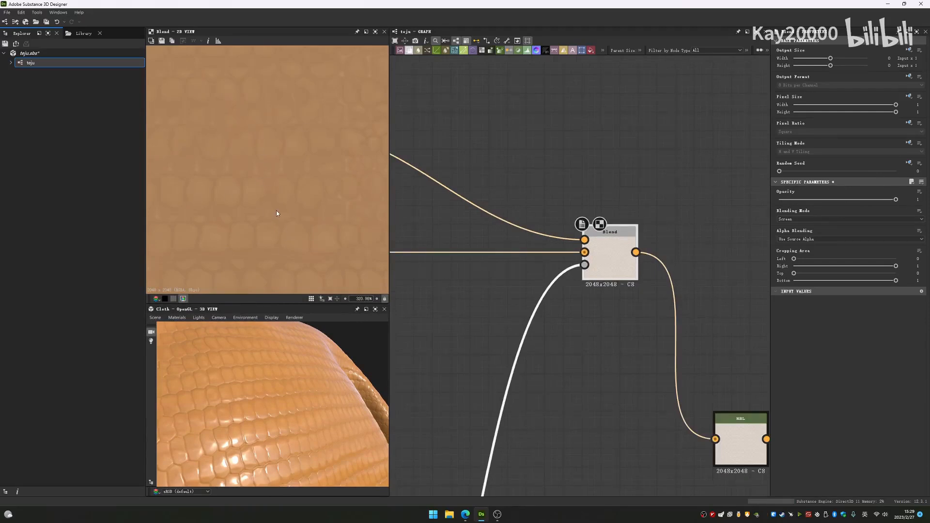
# Step: Show the Base Color's Uniform Color parameters and preview the noise mask feeding the first Blend's opacity input
pyautogui.scroll(-5, 561, 162)
pyautogui.scroll(3, 499, 170)
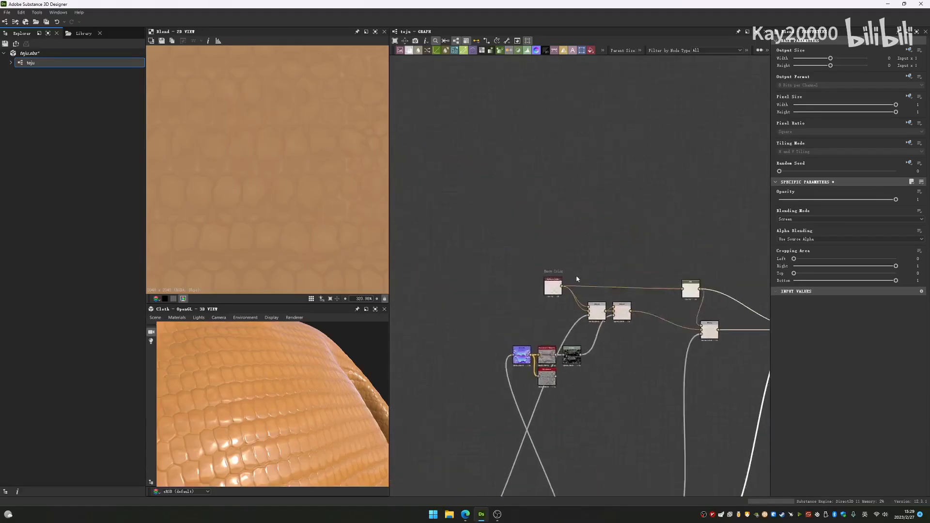
pyautogui.doubleClick(528, 298)
pyautogui.doubleClick(619, 351)
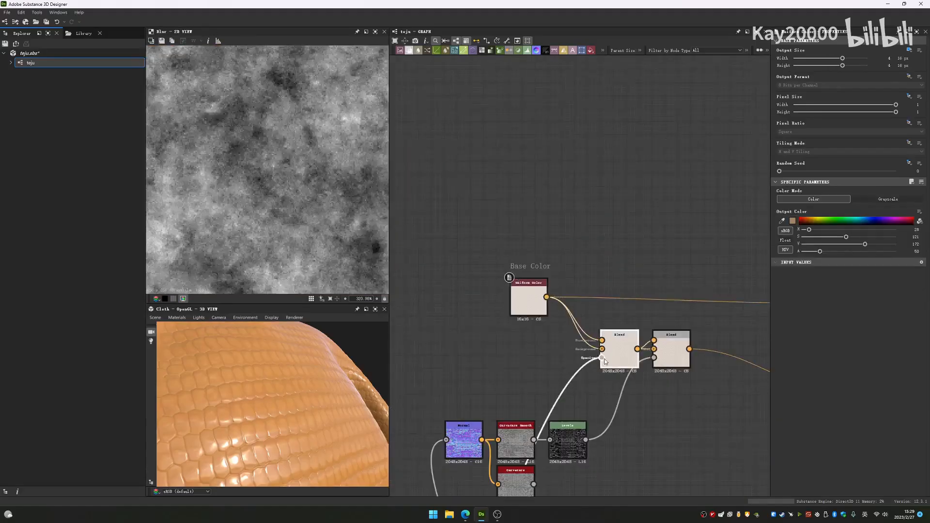
# Step: Preview the HSL node after the last Blend, move it closer to the Levels node, and check the last Blend's output
pyautogui.scroll(-4, 517, 260)
pyautogui.moveTo(629, 229); pyautogui.dragTo(583, 214, button='middle')
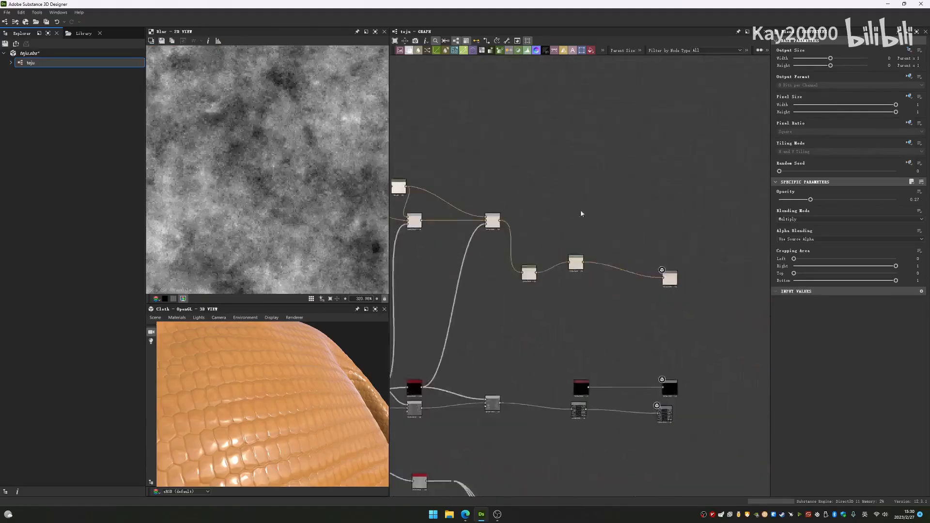
pyautogui.scroll(3, 583, 214)
pyautogui.doubleClick(509, 298)
pyautogui.moveTo(584, 288); pyautogui.dragTo(606, 266, button='middle')
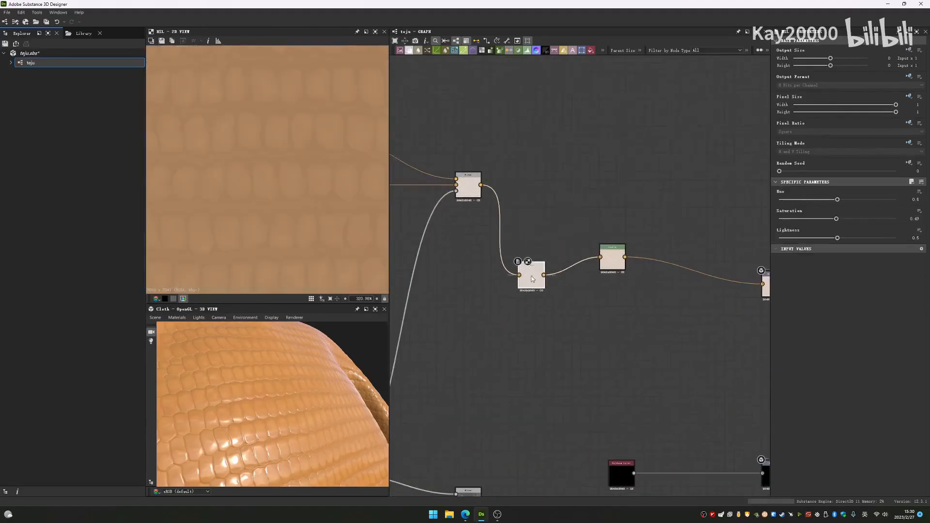
pyautogui.moveTo(530, 272); pyautogui.dragTo(557, 251)
pyautogui.doubleClick(468, 192)
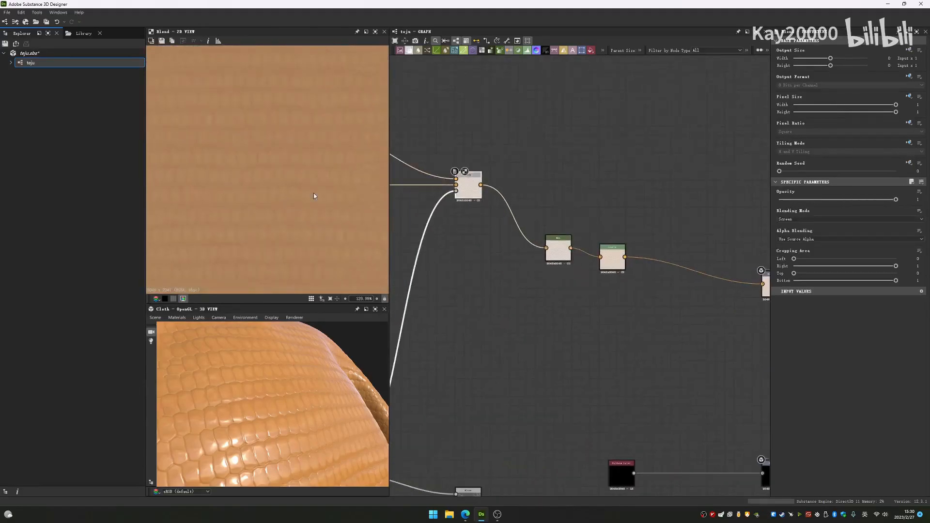
pyautogui.scroll(3, 567, 232)
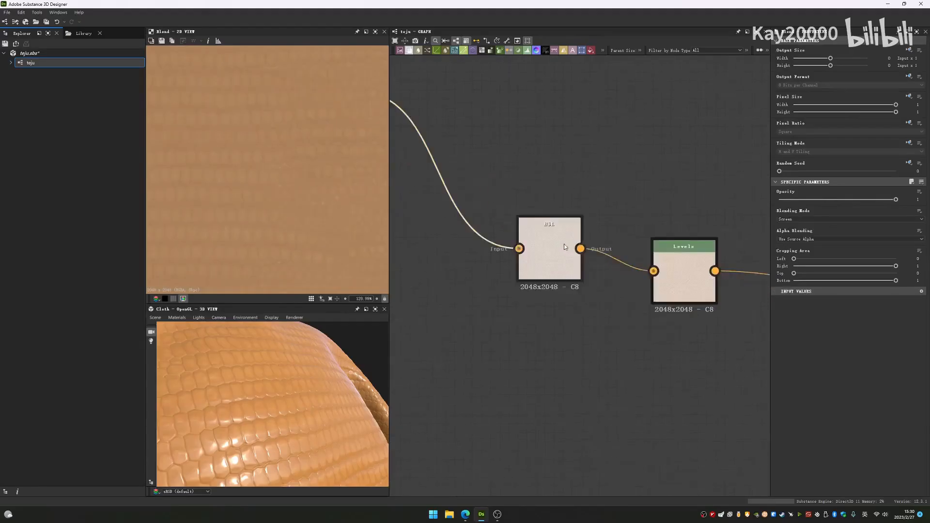
# Step: Line up the final HSL node directly beside the Levels node and preview the output of both
pyautogui.moveTo(563, 244); pyautogui.dragTo(600, 254)
pyautogui.moveTo(600, 254); pyautogui.dragTo(506, 258, button='middle')
pyautogui.doubleClick(501, 261)
pyautogui.doubleClick(583, 271)
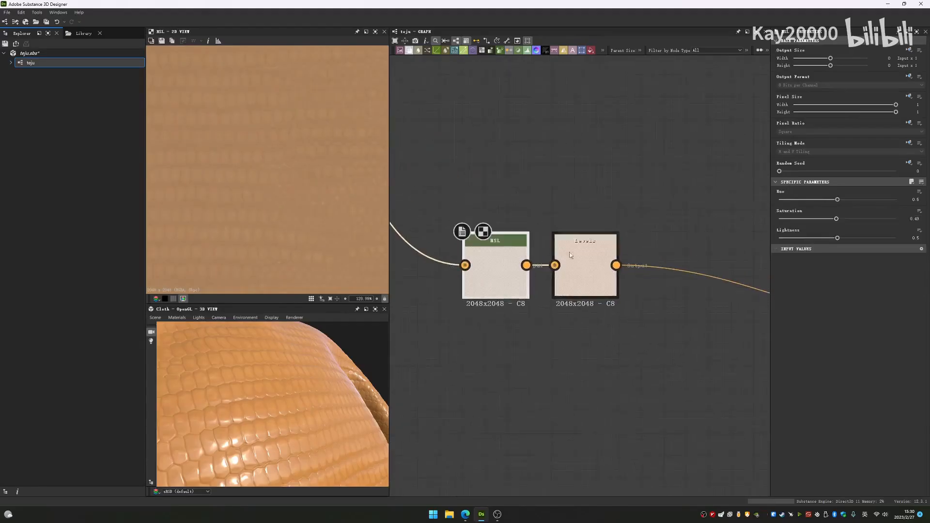
pyautogui.scroll(-3, 387, 218)
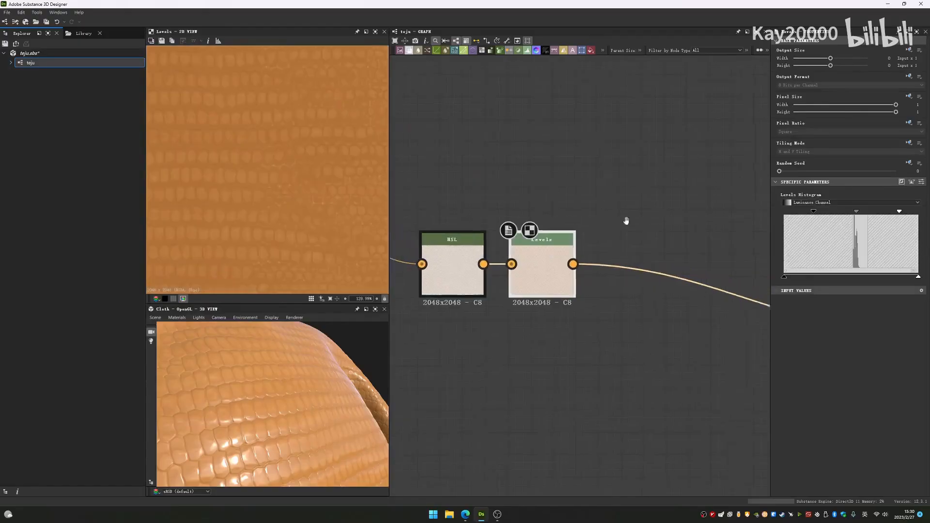
# Step: Preview the Base Color output and move it closer to the Levels node
pyautogui.doubleClick(728, 285)
pyautogui.moveTo(734, 288); pyautogui.dragTo(644, 249)
pyautogui.scroll(-5, 644, 246)
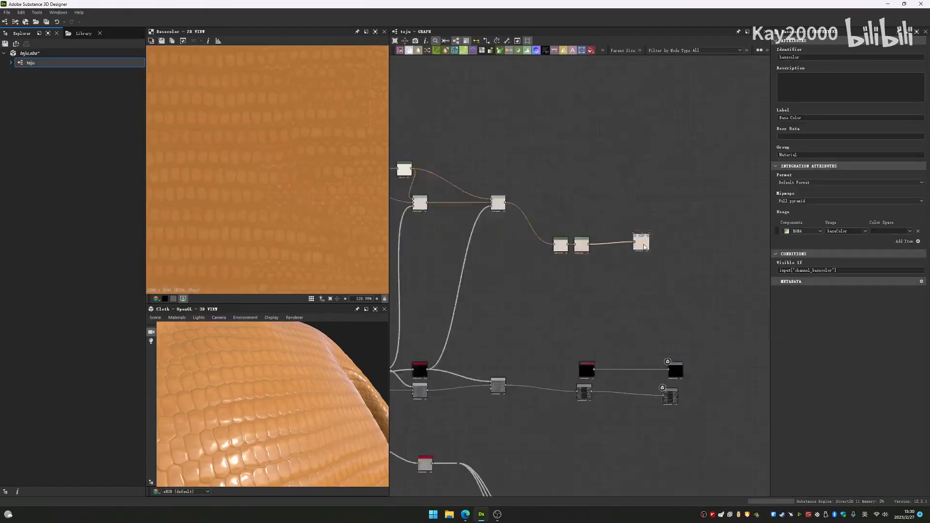
# Step: Move the roughness chain further below the histogram masks and the metallic Uniform Color and its output up beneath the base color chain
pyautogui.scroll(3, 561, 243)
pyautogui.scroll(4, 560, 244)
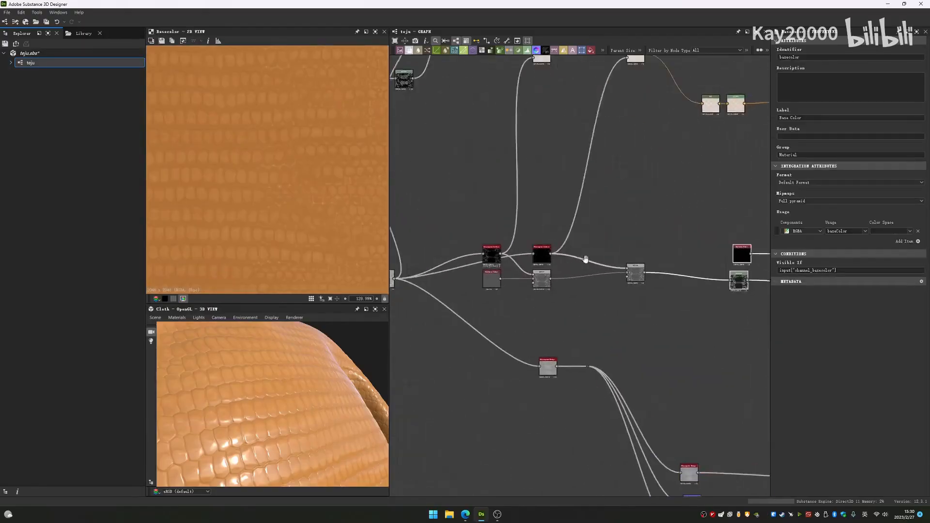
pyautogui.click(555, 261)
pyautogui.press('space')
pyautogui.click(422, 200)
pyautogui.moveTo(477, 201); pyautogui.dragTo(568, 222)
pyautogui.moveTo(664, 232); pyautogui.dragTo(576, 224, button='middle')
pyautogui.moveTo(693, 238); pyautogui.dragTo(614, 230, button='middle')
pyautogui.moveTo(595, 239); pyautogui.dragTo(524, 155)
pyautogui.moveTo(508, 229); pyautogui.dragTo(568, 301, button='middle')
# Step: Set the metallic Uniform Color's grayscale output to 255 and orbit the cloth to see the metallic look
pyautogui.doubleClick(582, 229)
pyautogui.moveTo(818, 231); pyautogui.dragTo(897, 230)
pyautogui.moveTo(328, 411)
pyautogui.mouseDown()
pyautogui.moveTo(335, 438)
pyautogui.moveTo(246, 451)
pyautogui.moveTo(257, 464)
pyautogui.moveTo(298, 463)
pyautogui.moveTo(317, 428)
pyautogui.moveTo(271, 462)
pyautogui.moveTo(281, 455)
pyautogui.mouseUp()
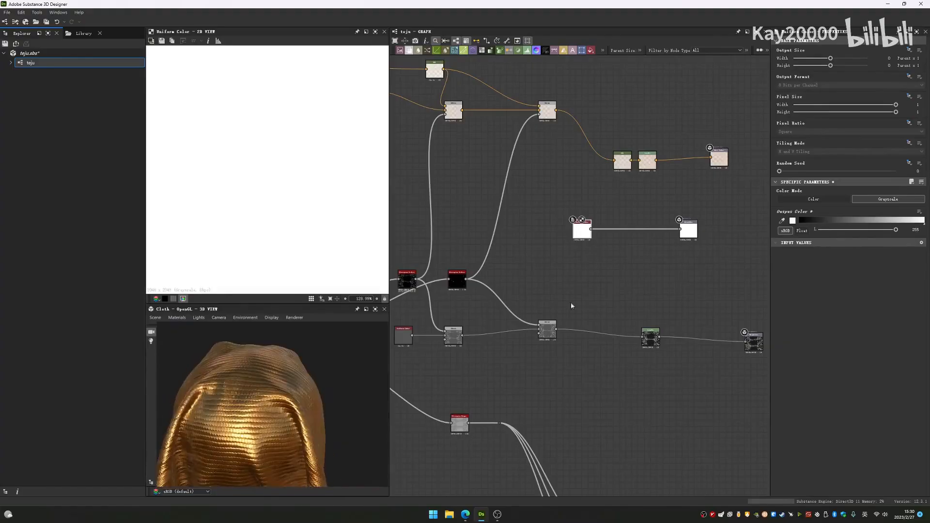
pyautogui.moveTo(853, 230); pyautogui.dragTo(896, 230)
# Step: Preview both Histogram Select masks and the first roughness Blend that combines the mask with the Uniform Color
pyautogui.moveTo(481, 297); pyautogui.dragTo(551, 264, button='middle')
pyautogui.moveTo(639, 252); pyautogui.dragTo(575, 264, button='middle')
pyautogui.scroll(3, 615, 255)
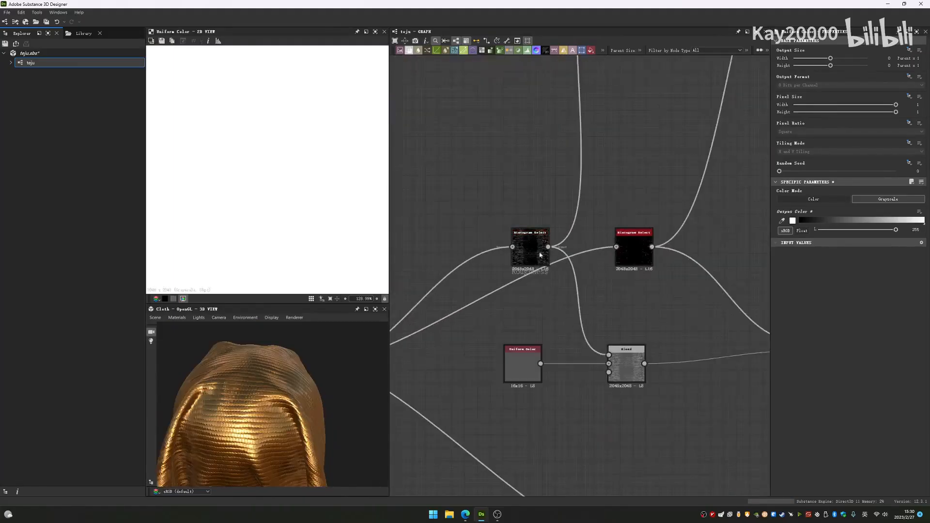
pyautogui.doubleClick(527, 248)
pyautogui.doubleClick(630, 245)
pyautogui.doubleClick(520, 249)
pyautogui.scroll(-2, 310, 198)
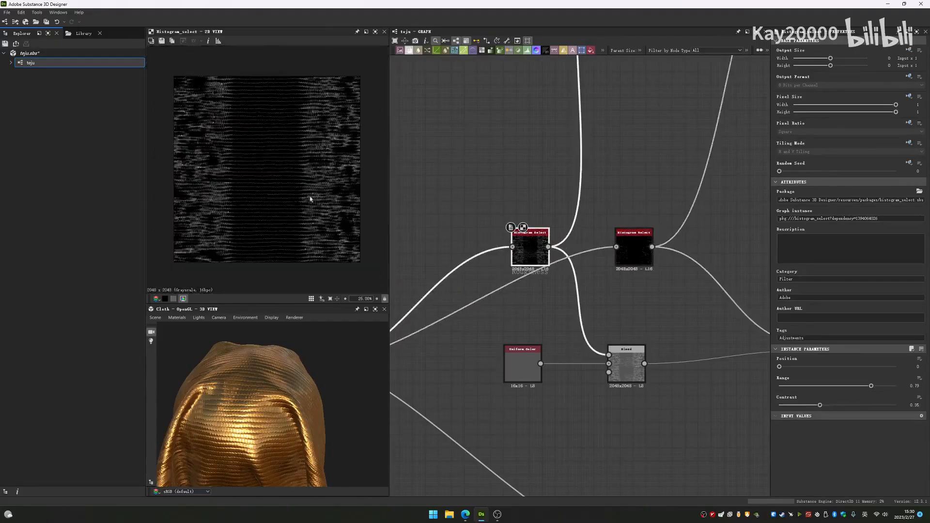
pyautogui.doubleClick(634, 247)
pyautogui.moveTo(669, 316); pyautogui.dragTo(539, 244, button='middle')
pyautogui.doubleClick(521, 281)
pyautogui.moveTo(521, 281); pyautogui.dragTo(624, 270, button='middle')
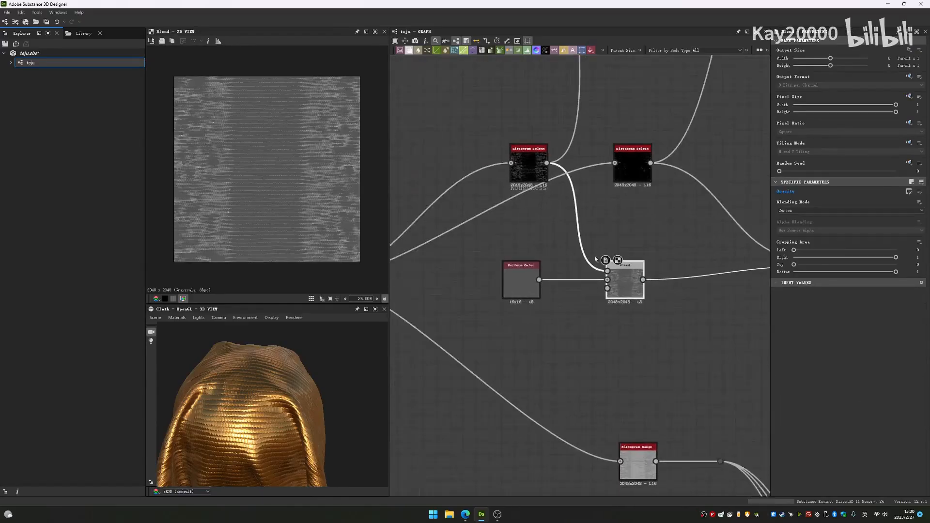
pyautogui.scroll(1, 594, 276)
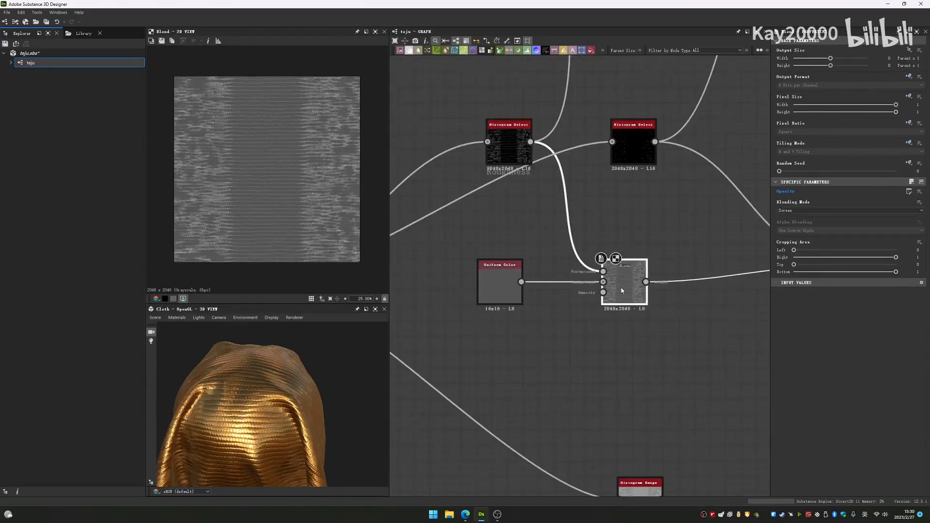
# Step: Reset the first roughness Blend's opacity from its exposed teju_roughness_variation input and set it to 1
pyautogui.click(909, 191)
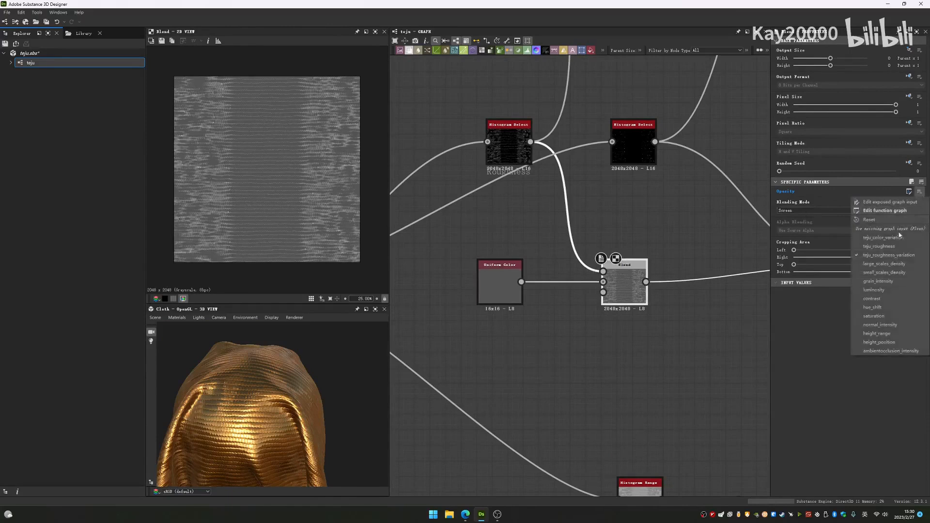
pyautogui.click(876, 206)
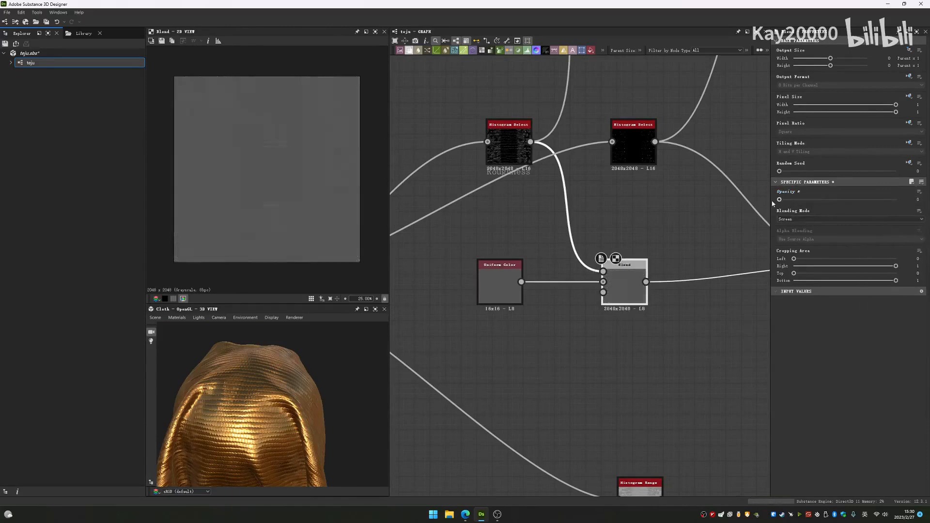
pyautogui.scroll(3, 631, 293)
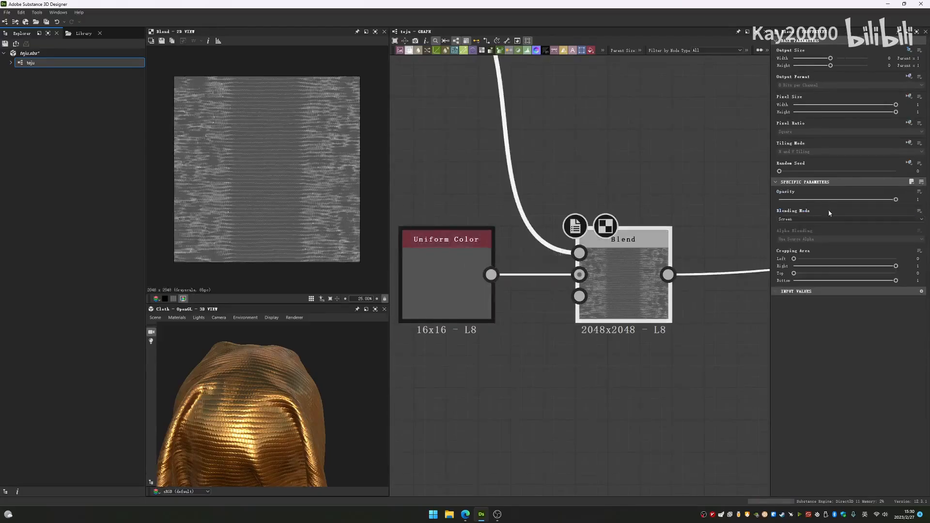
pyautogui.scroll(-3, 596, 253)
pyautogui.scroll(5, 314, 160)
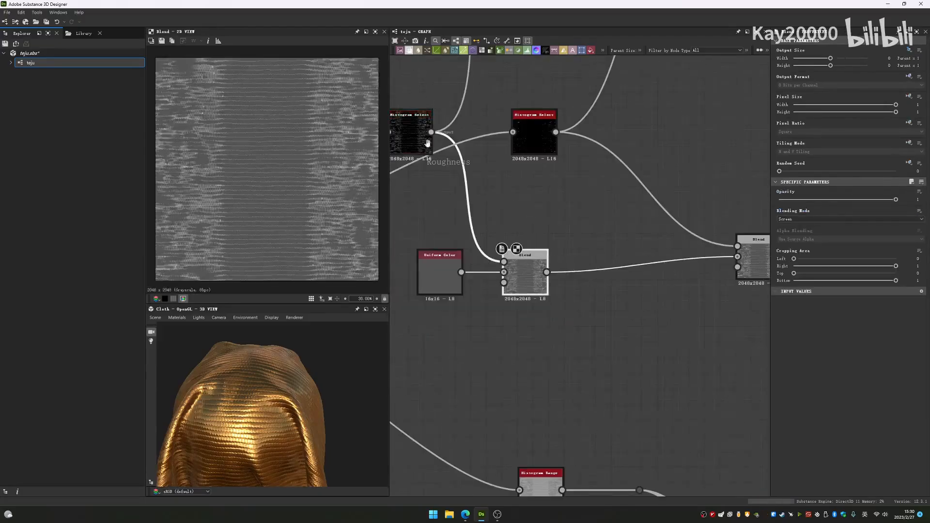
# Step: Preview the second roughness Blend and the Histogram Select mask feeding its foreground
pyautogui.moveTo(693, 253); pyautogui.dragTo(485, 246, button='middle')
pyautogui.doubleClick(577, 264)
pyautogui.moveTo(332, 210); pyautogui.dragTo(246, 213, button='middle')
pyautogui.moveTo(526, 181); pyautogui.dragTo(648, 252, button='middle')
pyautogui.doubleClick(464, 196)
pyautogui.doubleClick(698, 330)
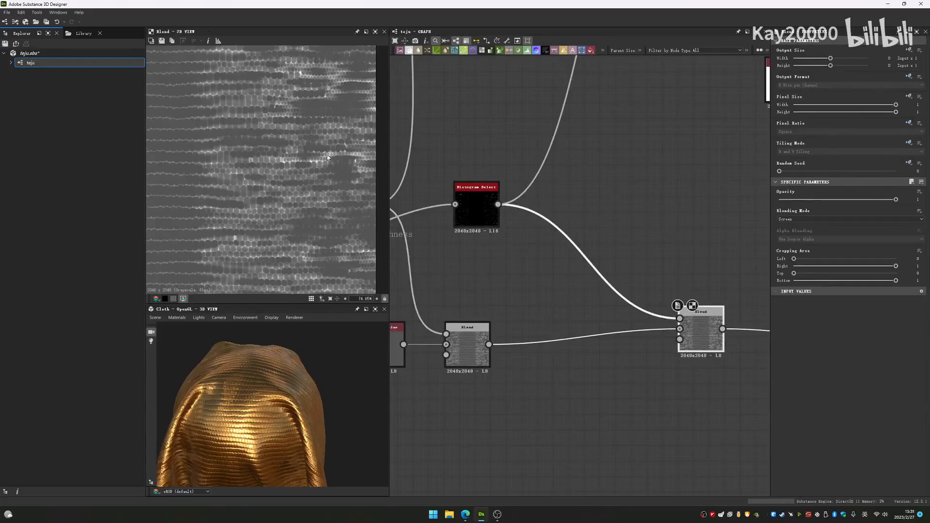
# Step: Try Add (Linear Dodge) as the second roughness Blend's blending mode and return it to Screen
pyautogui.click(852, 218)
pyautogui.click(804, 231)
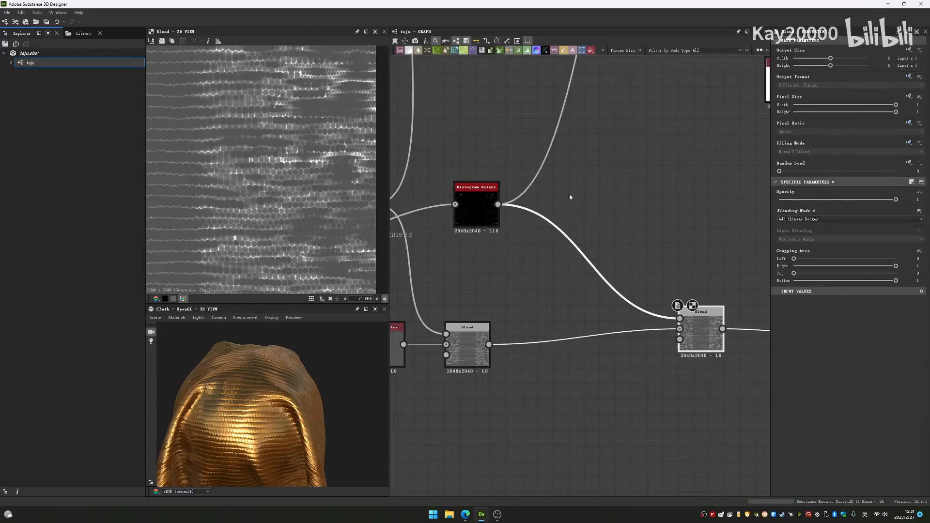
pyautogui.click(806, 219)
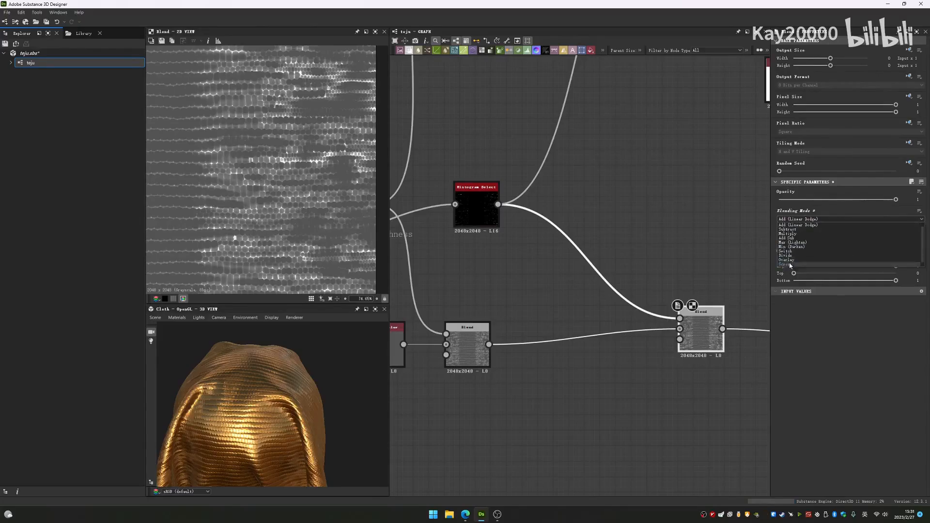
pyautogui.click(804, 267)
pyautogui.click(815, 221)
pyautogui.click(803, 261)
# Step: Examine the second roughness Blend's scale pattern up close, and preview the output of the Levels node following it
pyautogui.scroll(-3, 668, 254)
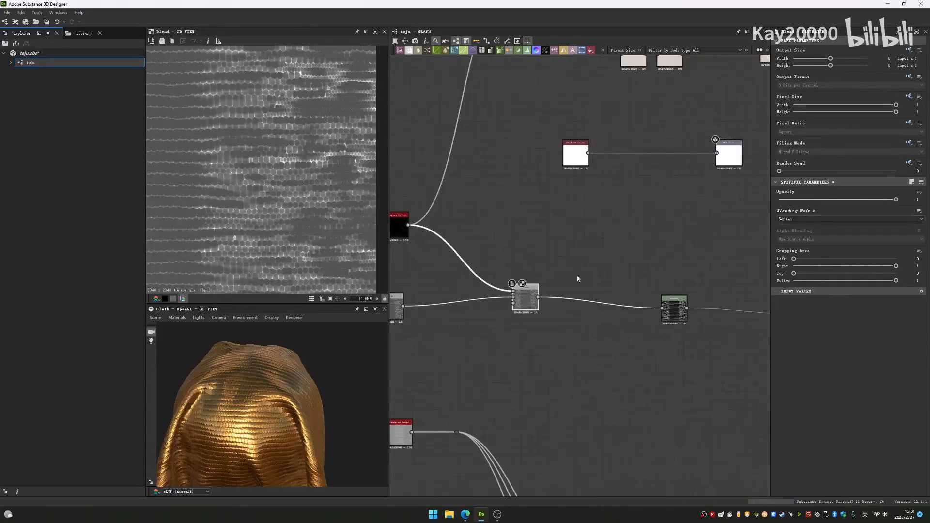
pyautogui.scroll(4, 275, 163)
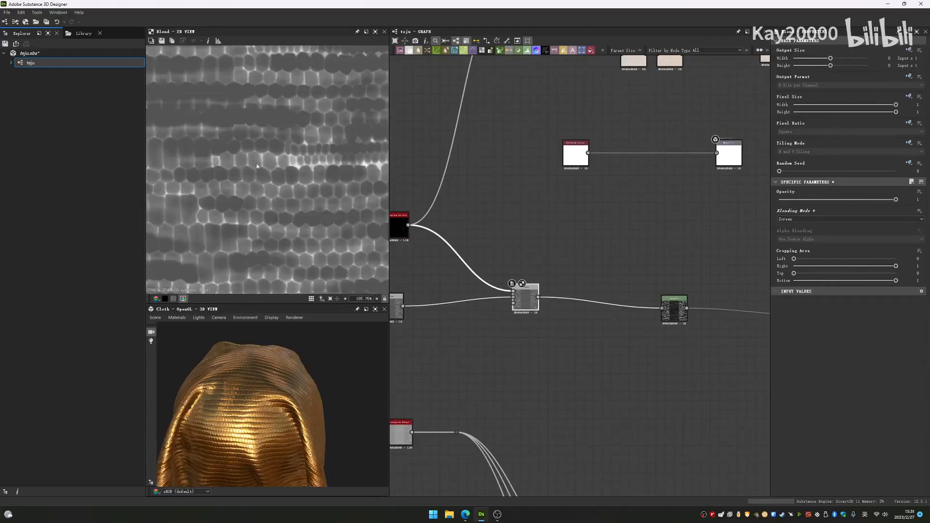
pyautogui.doubleClick(673, 306)
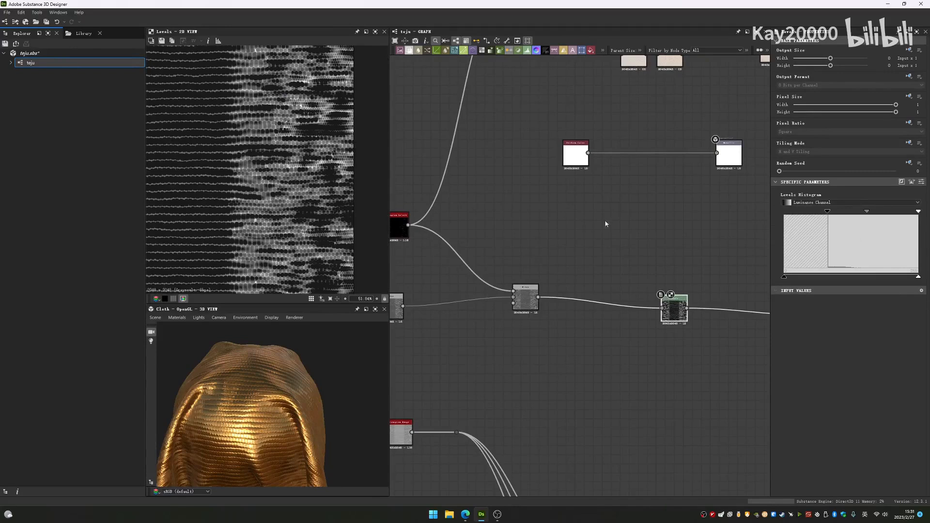
pyautogui.scroll(4, 207, 187)
pyautogui.moveTo(311, 194); pyautogui.dragTo(280, 197, button='middle')
# Step: Examine the roughness variation between the scales on the 3D cloth from several angles and distances
pyautogui.moveTo(272, 388); pyautogui.dragTo(210, 369)
pyautogui.scroll(4, 303, 409)
pyautogui.moveTo(288, 384); pyautogui.dragTo(239, 369)
pyautogui.scroll(4, 251, 352)
pyautogui.scroll(5, 250, 352)
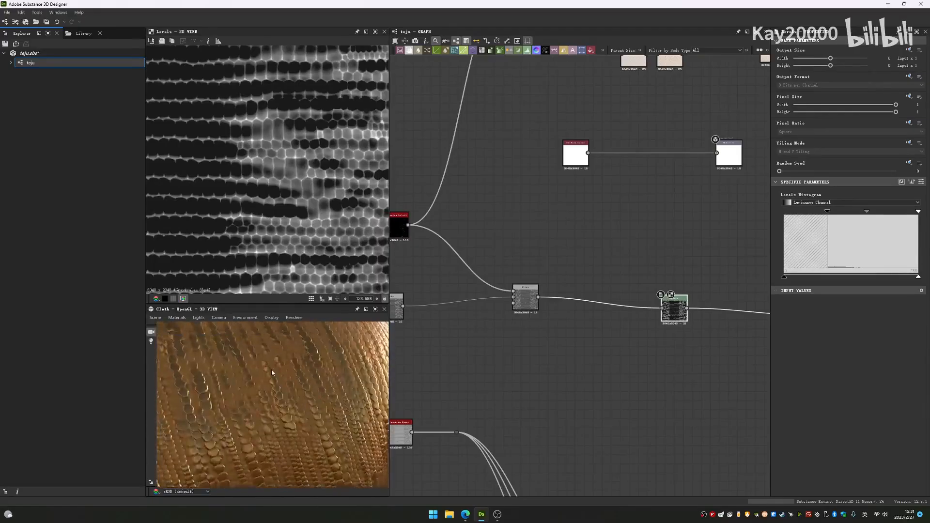
pyautogui.moveTo(255, 377); pyautogui.dragTo(277, 389)
pyautogui.scroll(-8, 286, 388)
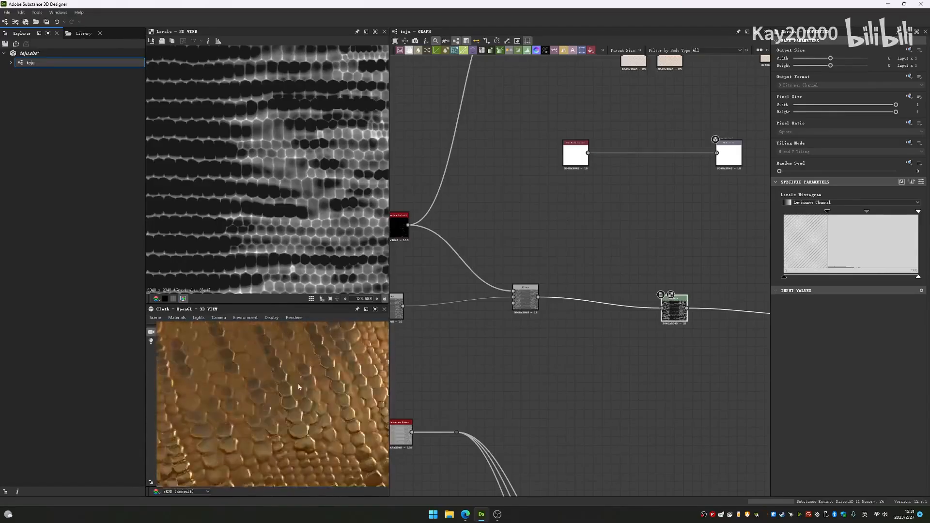
pyautogui.scroll(3, 295, 385)
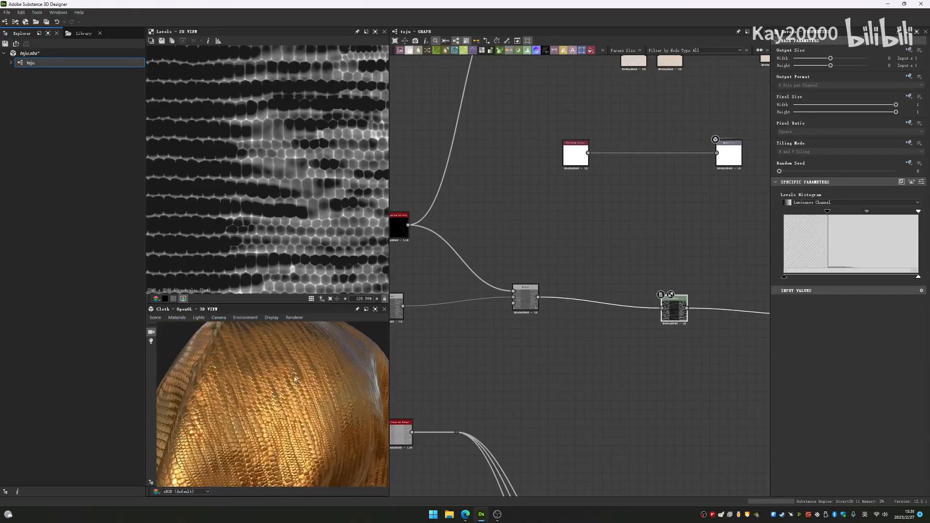
pyautogui.scroll(3, 287, 384)
pyautogui.moveTo(286, 386); pyautogui.dragTo(340, 406)
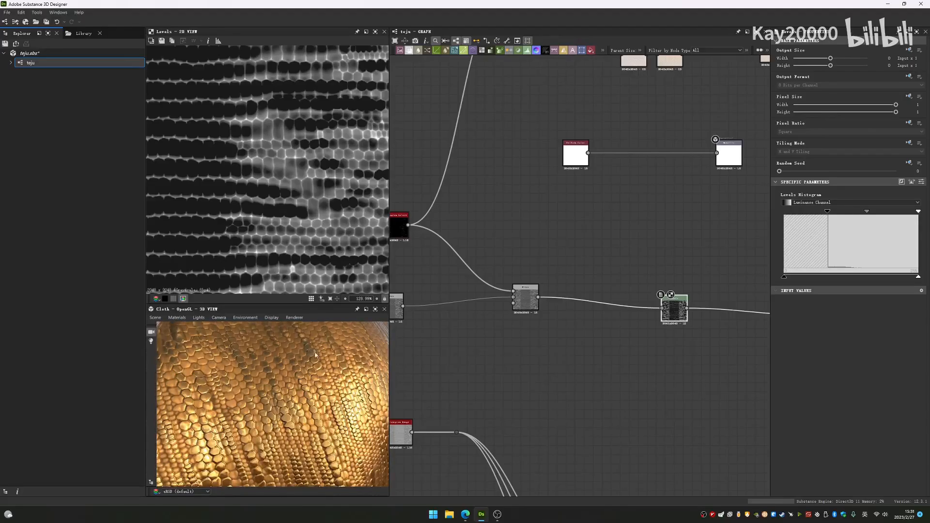
# Step: Preview the complete Roughness output and survey the whole node graph
pyautogui.scroll(-3, 266, 170)
pyautogui.scroll(-5, 591, 290)
pyautogui.doubleClick(603, 318)
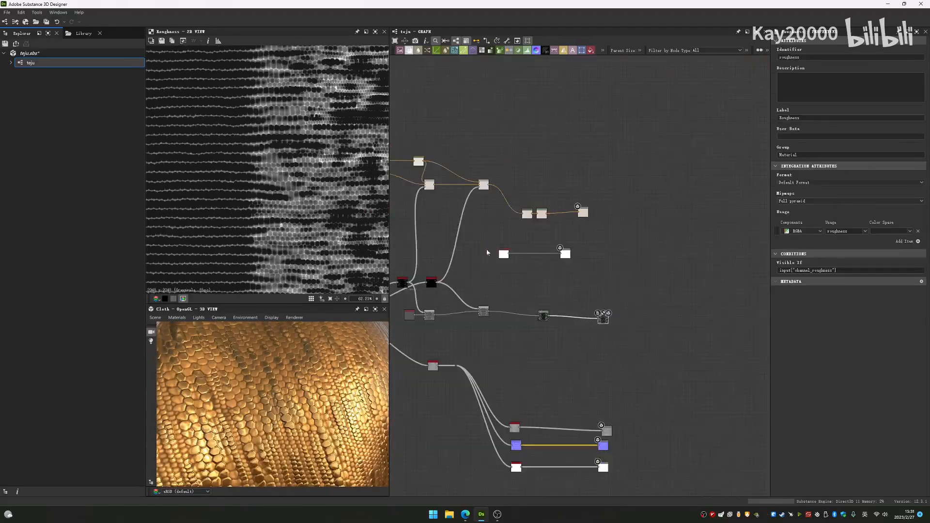
pyautogui.scroll(4, 603, 321)
pyautogui.scroll(-6, 606, 297)
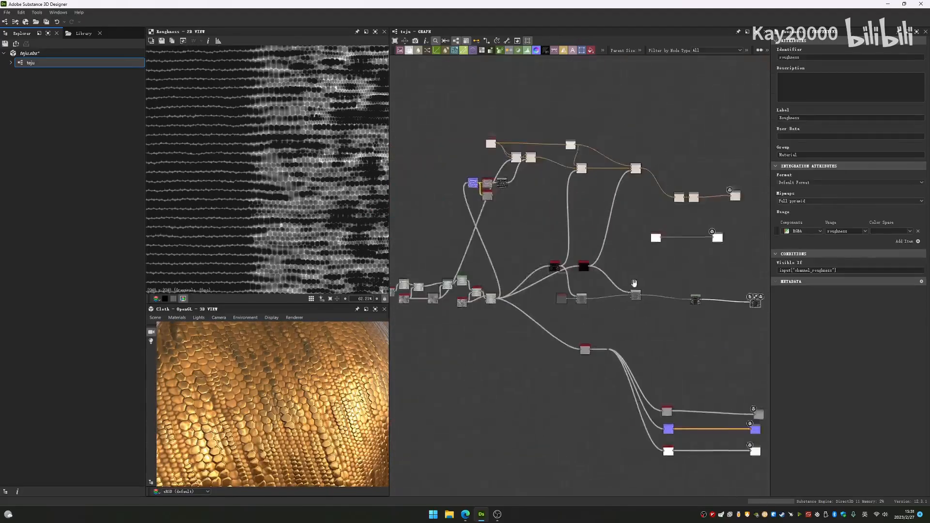
pyautogui.scroll(2, 629, 344)
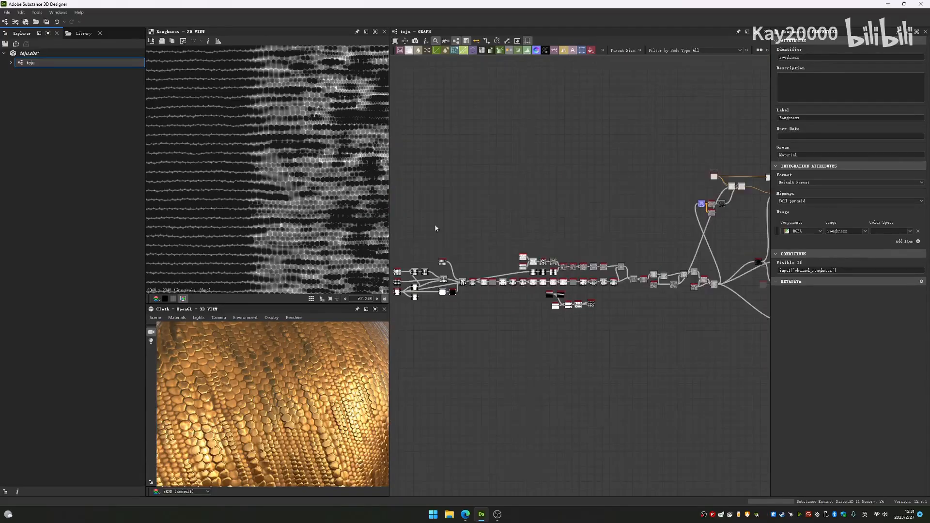
pyautogui.scroll(-1, 250, 218)
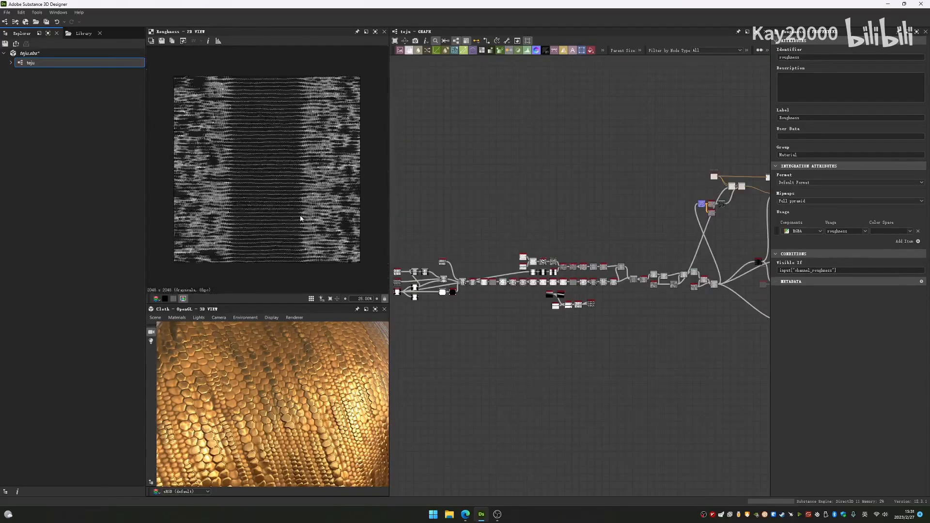
pyautogui.scroll(-3, 536, 257)
pyautogui.scroll(-4, 285, 208)
pyautogui.moveTo(567, 243); pyautogui.dragTo(553, 260, button='middle')
# Step: Move all upstream height nodes further away from the output branches and save the teju package
pyautogui.scroll(3, 503, 256)
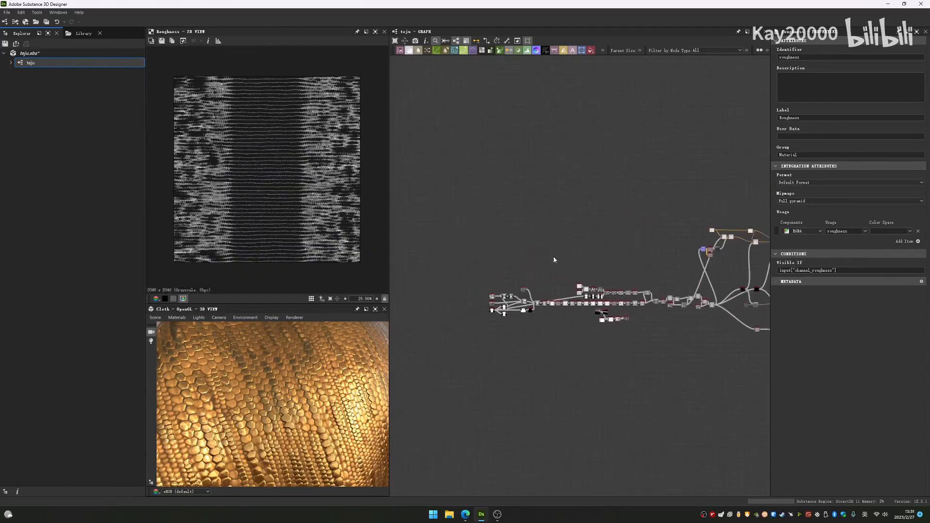
pyautogui.moveTo(441, 272); pyautogui.dragTo(719, 362)
pyautogui.moveTo(711, 305); pyautogui.dragTo(659, 294)
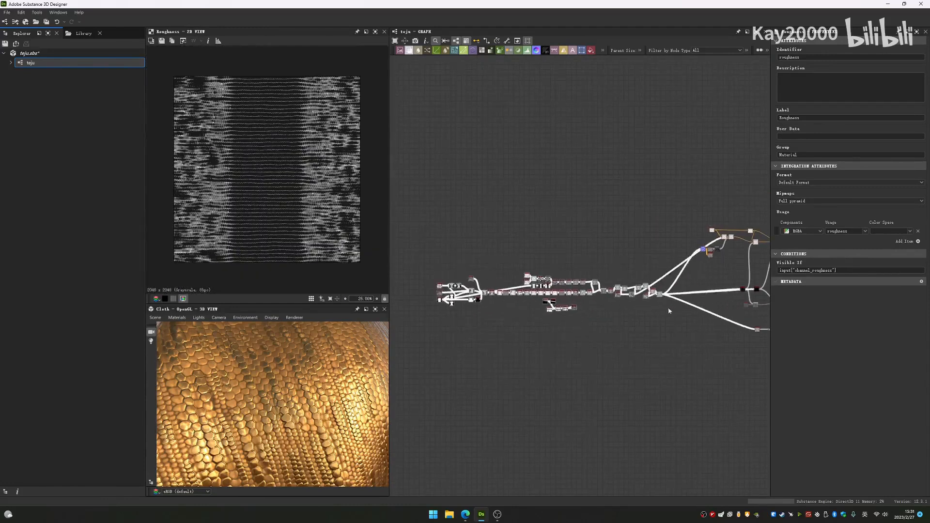
pyautogui.click(673, 316)
pyautogui.moveTo(707, 337); pyautogui.dragTo(632, 334, button='middle')
pyautogui.hotkey('ctrl', 's')
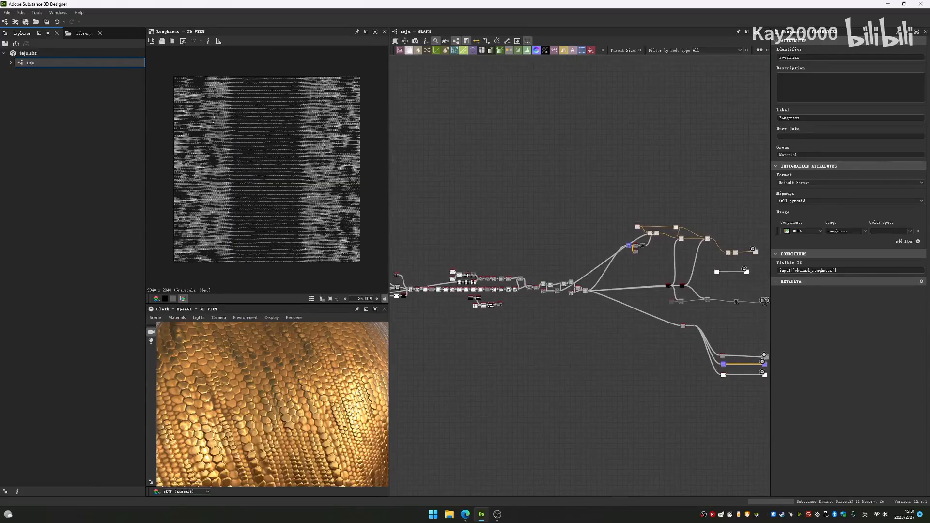